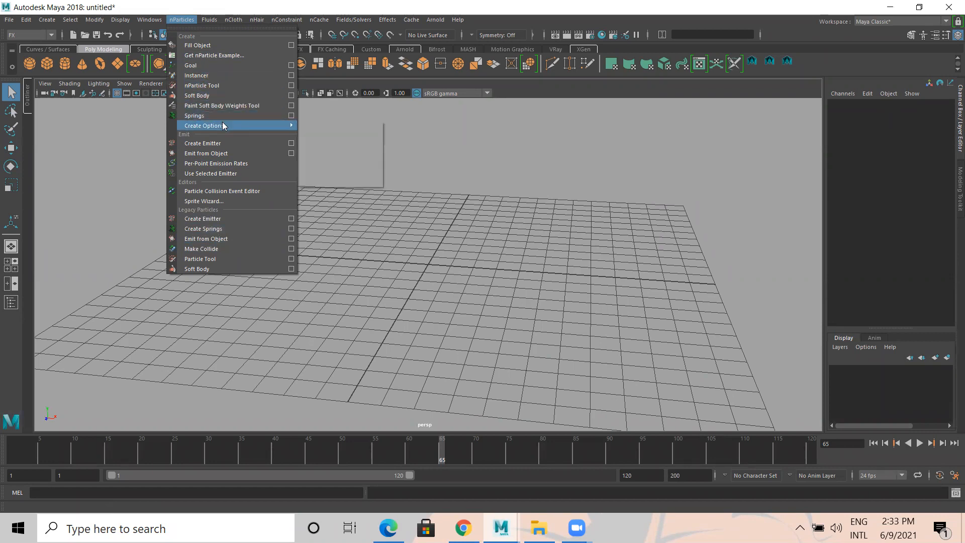
{"action": "mouse_move", "coordinate": [224, 126]}
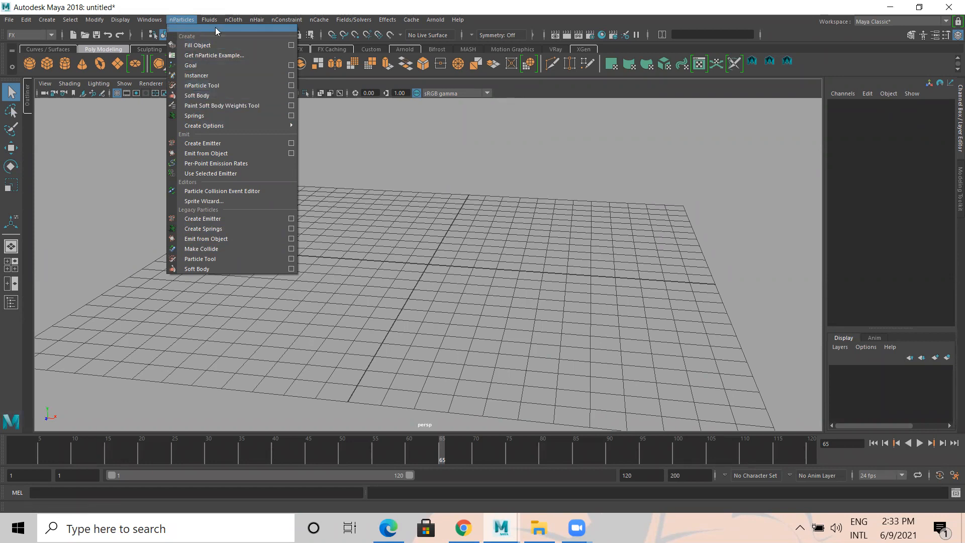
{"action": "mouse_move", "coordinate": [229, 23]}
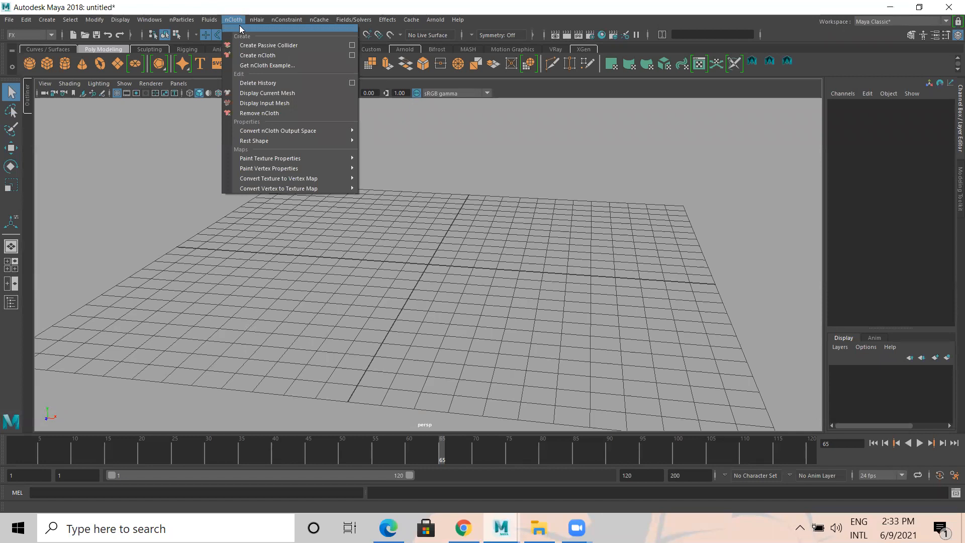
{"action": "left_click", "coordinate": [252, 24]}
{"action": "left_click", "coordinate": [252, 23]}
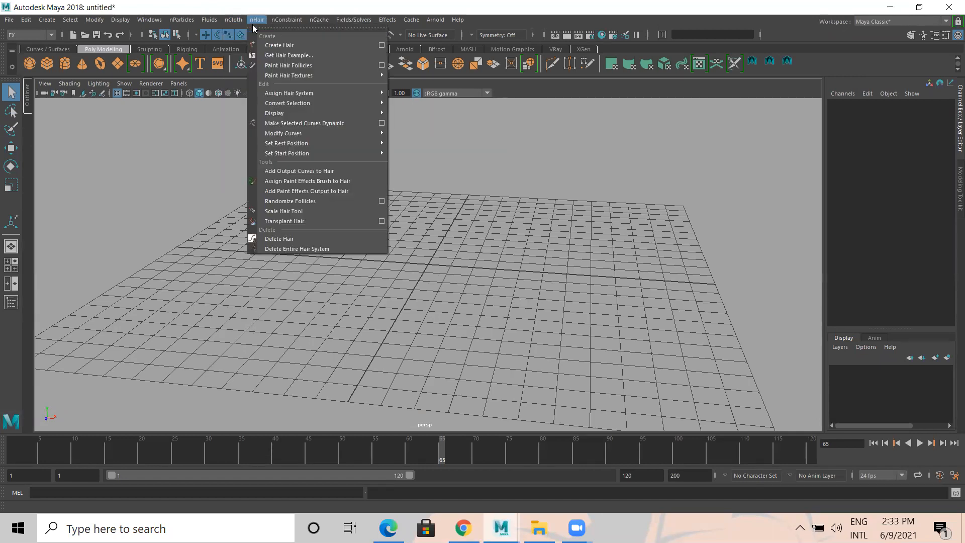
{"action": "mouse_move", "coordinate": [245, 26]}
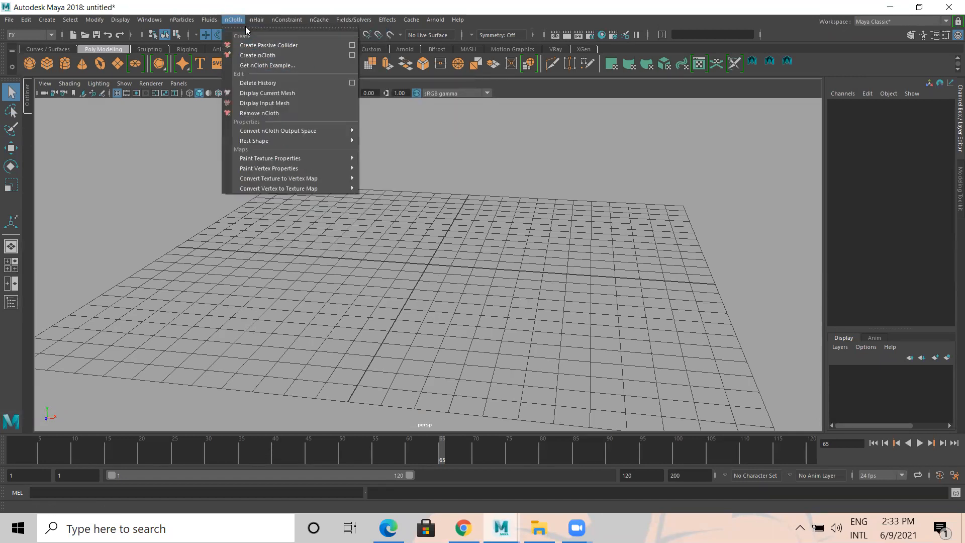
{"action": "mouse_move", "coordinate": [285, 26]}
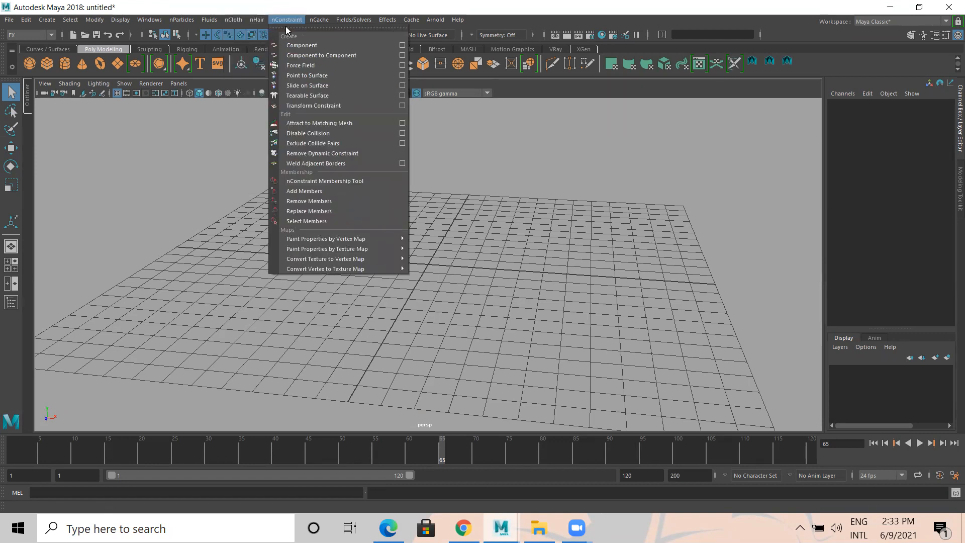
{"action": "mouse_move", "coordinate": [351, 23]}
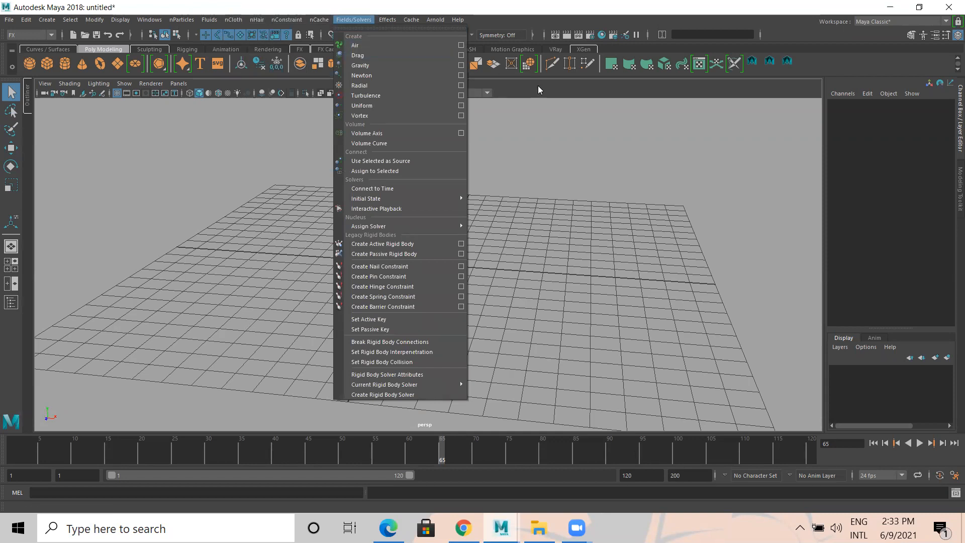
{"action": "left_click", "coordinate": [372, 23]}
{"action": "left_click", "coordinate": [232, 23]}
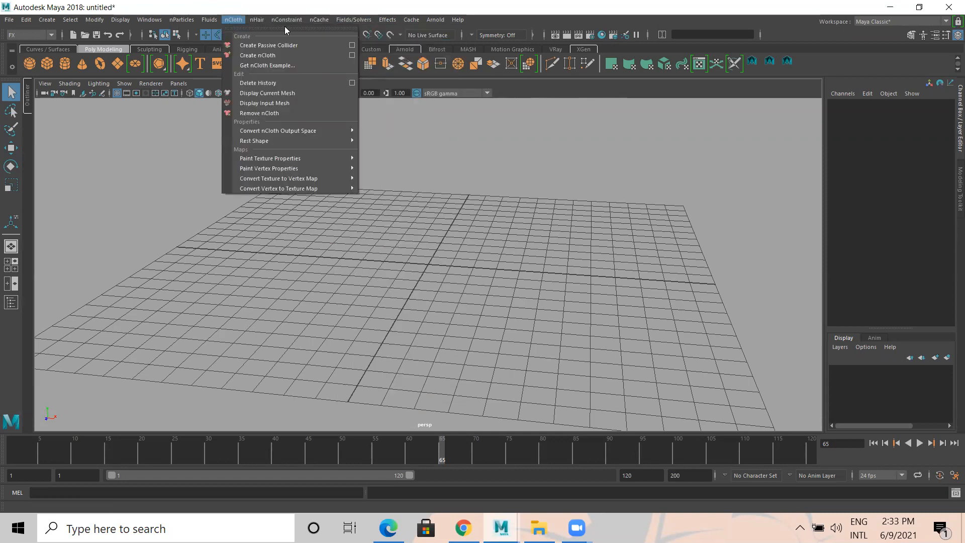
{"action": "mouse_move", "coordinate": [183, 23]}
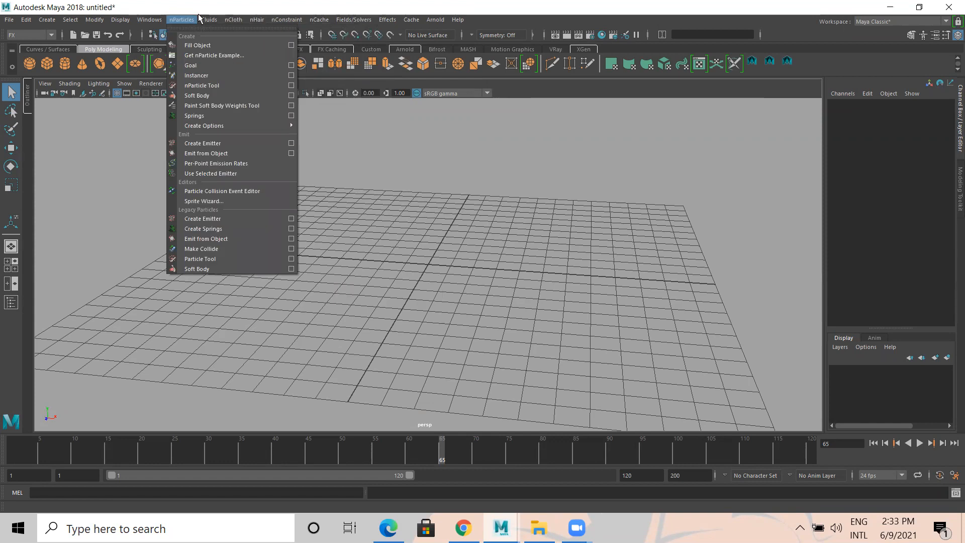
{"action": "left_click", "coordinate": [528, 87]}
Step: Create a thin polygon cylinder at the grid centre as a flagpole, with a radius of about 0.12 and a height of about 11.2
{"action": "scroll", "coordinate": [322, 264], "scroll_direction": "down", "scroll_amount": 3}
{"action": "mouse_move", "coordinate": [324, 273]}
{"action": "left_mouse_down", "text": "alt"}
{"action": "mouse_move", "coordinate": [338, 264]}
{"action": "mouse_move", "coordinate": [330, 259]}
{"action": "left_mouse_up", "text": "alt"}
{"action": "middle_click_drag", "start_coordinate": [351, 222], "coordinate": [341, 298], "text": "alt"}
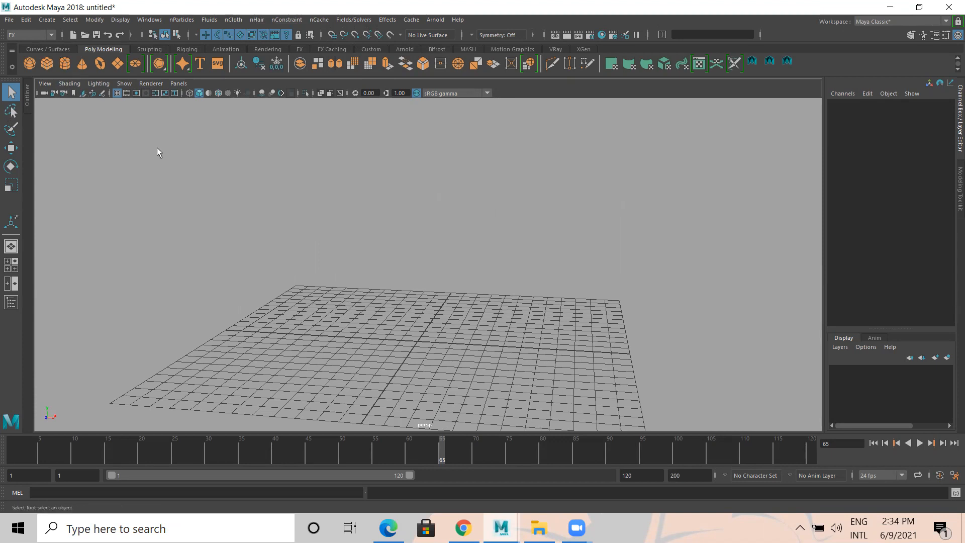
{"action": "left_click", "coordinate": [64, 64]}
{"action": "scroll", "coordinate": [406, 337], "scroll_direction": "down", "scroll_amount": 2}
{"action": "middle_click_drag", "start_coordinate": [426, 349], "coordinate": [409, 378], "text": "alt"}
{"action": "left_click_drag", "start_coordinate": [409, 378], "coordinate": [397, 218], "text": "alt"}
Step: In the front view, draw a polygon plane about 4.5 wide and 3 high, extending sideways from the upper end of the pole
{"action": "key", "text": "space"}
{"action": "key", "text": "space"}
{"action": "scroll", "coordinate": [395, 310], "scroll_direction": "up", "scroll_amount": 1}
{"action": "middle_click_drag", "start_coordinate": [395, 309], "coordinate": [361, 191], "text": "alt"}
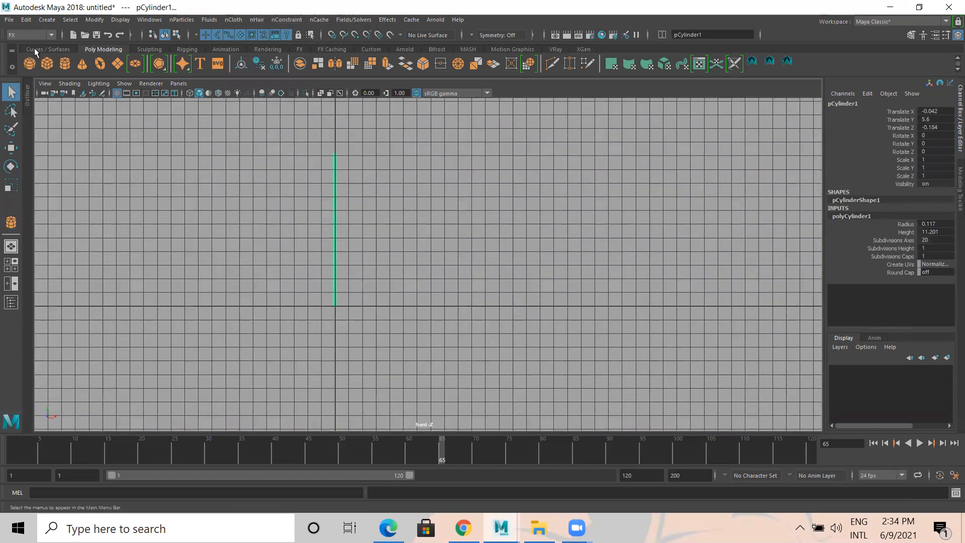
{"action": "left_click", "coordinate": [120, 63]}
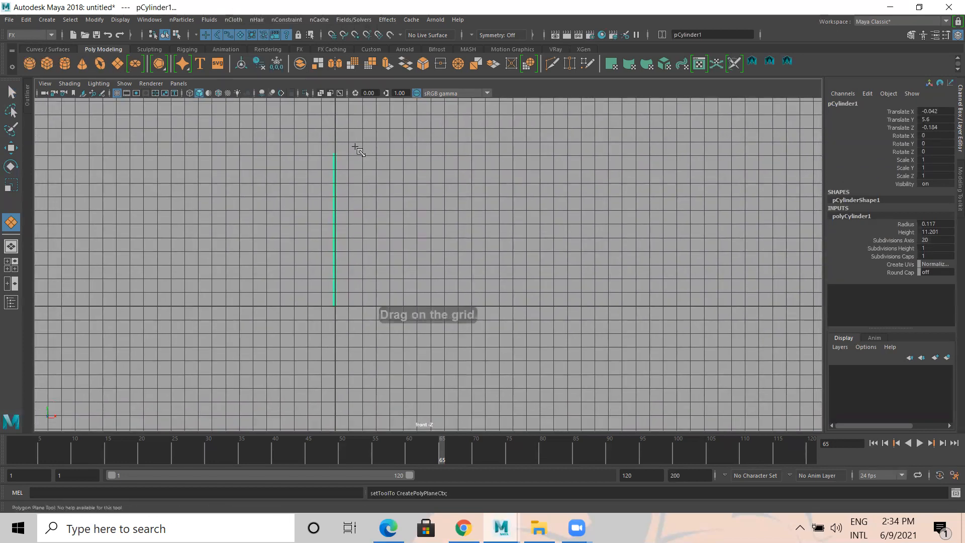
{"action": "left_click_drag", "start_coordinate": [336, 156], "coordinate": [396, 197]}
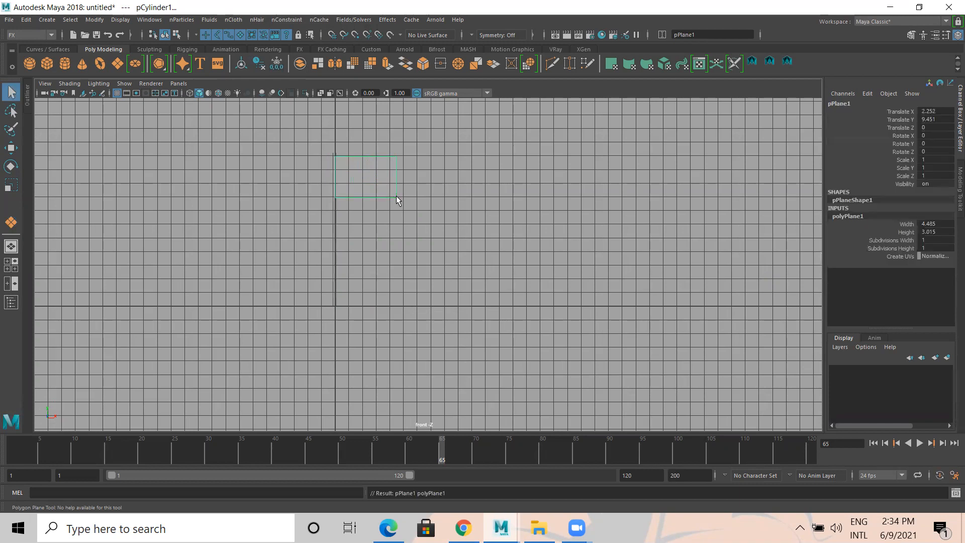
Step: In the perspective view, move the flag plane along Z to about -0.183 so it lines up with the pole
{"action": "key", "text": "space"}
{"action": "key", "text": "space"}
{"action": "left_click_drag", "start_coordinate": [442, 237], "coordinate": [471, 352], "text": "alt"}
{"action": "right_click_drag", "start_coordinate": [471, 352], "coordinate": [441, 252], "text": "alt"}
{"action": "left_click_drag", "start_coordinate": [390, 232], "coordinate": [346, 316], "text": "alt"}
{"action": "key", "text": "w"}
{"action": "right_click_drag", "start_coordinate": [279, 242], "coordinate": [507, 336], "text": "alt"}
{"action": "right_click_drag", "start_coordinate": [75, 172], "coordinate": [137, 212], "text": "alt"}
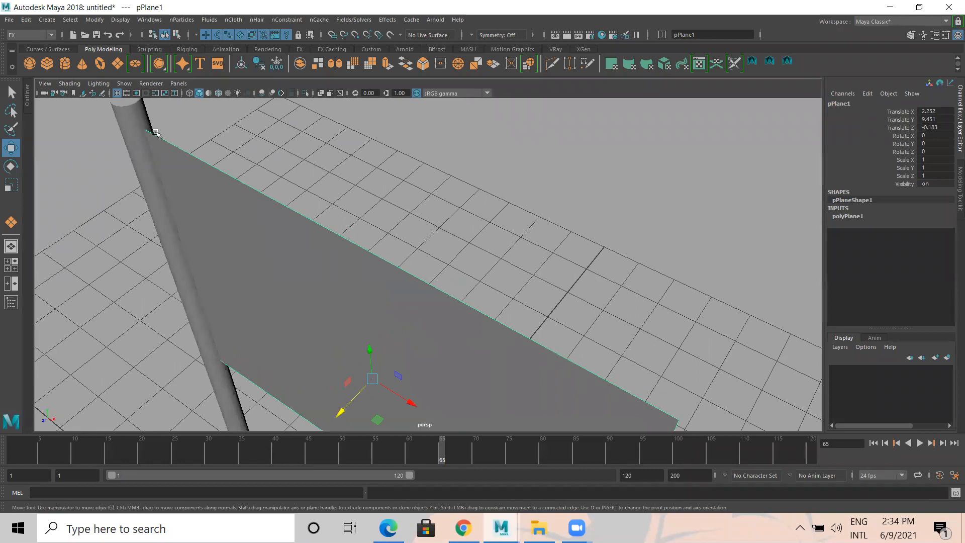
{"action": "right_click_drag", "start_coordinate": [224, 240], "coordinate": [216, 262], "text": "alt"}
{"action": "left_click_drag", "start_coordinate": [217, 262], "coordinate": [461, 250], "text": "alt"}
{"action": "middle_click_drag", "start_coordinate": [460, 249], "coordinate": [382, 211], "text": "alt"}
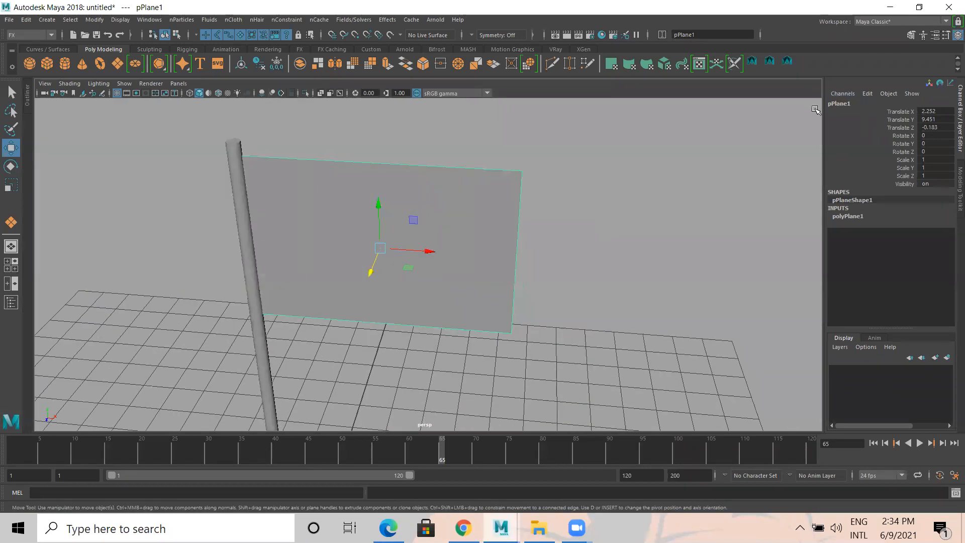
Step: Set the flag plane's width and height subdivisions to 25 each
{"action": "left_click", "coordinate": [847, 215]}
{"action": "left_click_drag", "start_coordinate": [884, 240], "coordinate": [886, 254]}
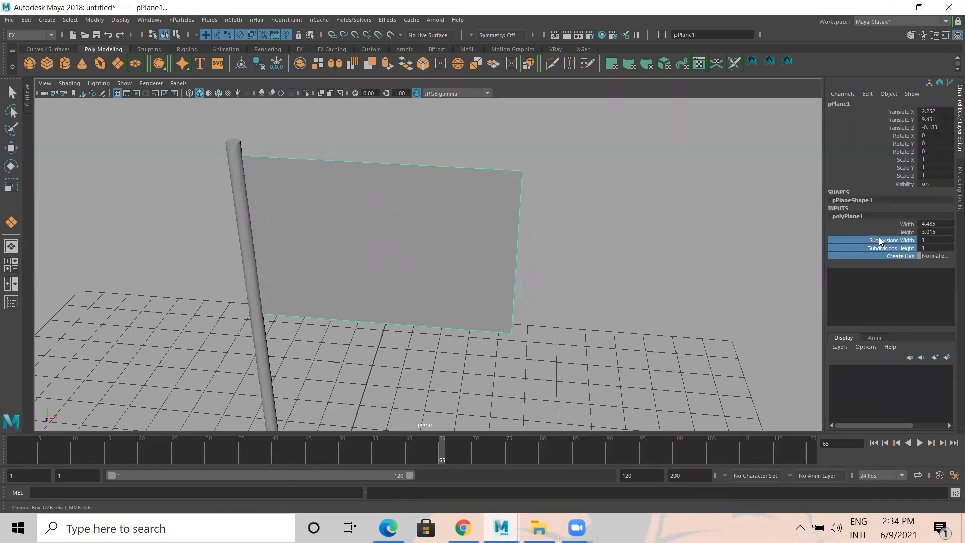
{"action": "left_click", "coordinate": [881, 241]}
{"action": "left_click_drag", "start_coordinate": [877, 242], "coordinate": [879, 248]}
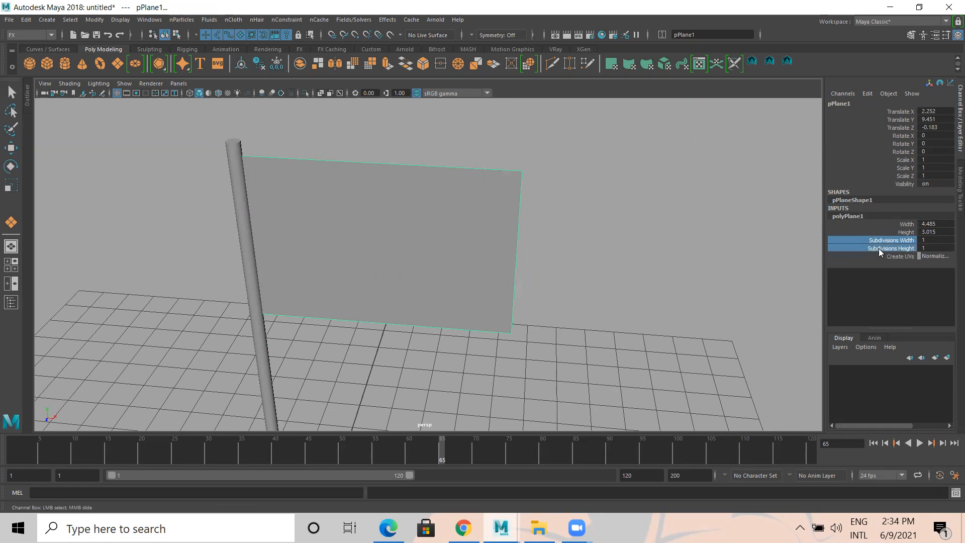
{"action": "middle_click_drag", "start_coordinate": [440, 164], "coordinate": [544, 158]}
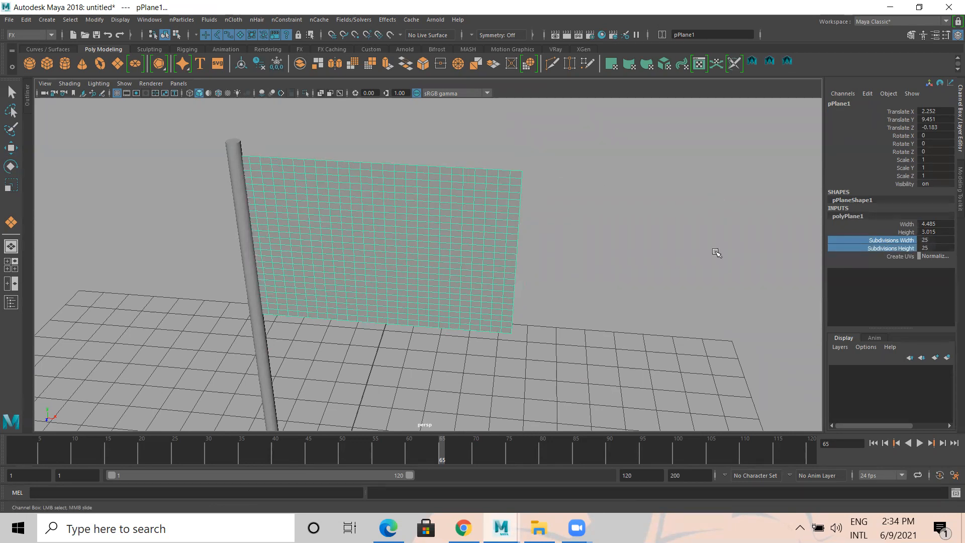
Step: Switch to the Modeling menu set and apply a planar UV projection from the Z axis to the flag plane, fitted to its bounding box
{"action": "left_click_drag", "start_coordinate": [397, 236], "coordinate": [405, 195], "text": "alt"}
{"action": "right_click_drag", "start_coordinate": [474, 235], "coordinate": [359, 241], "text": "alt"}
{"action": "left_click_drag", "start_coordinate": [359, 241], "coordinate": [349, 270], "text": "alt"}
{"action": "key", "text": "w"}
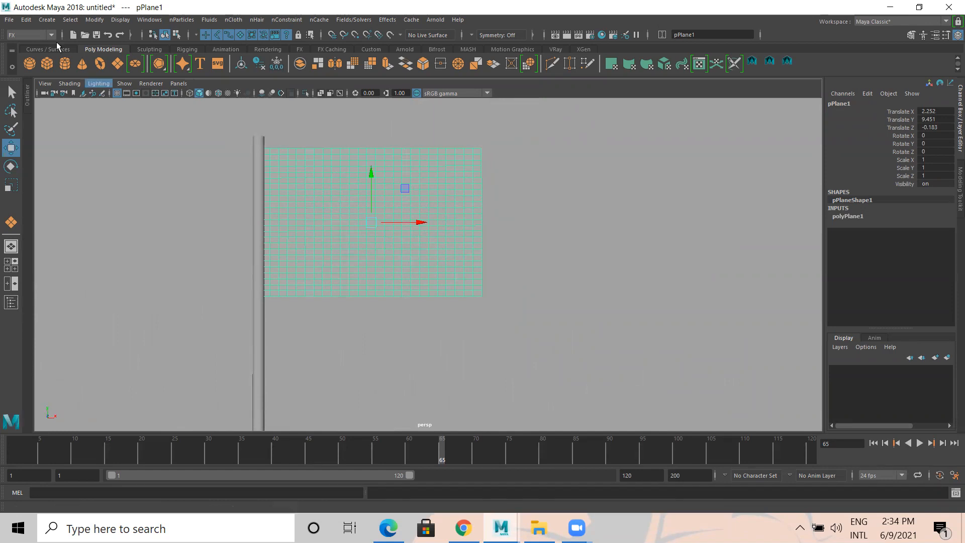
{"action": "left_click", "coordinate": [34, 34]}
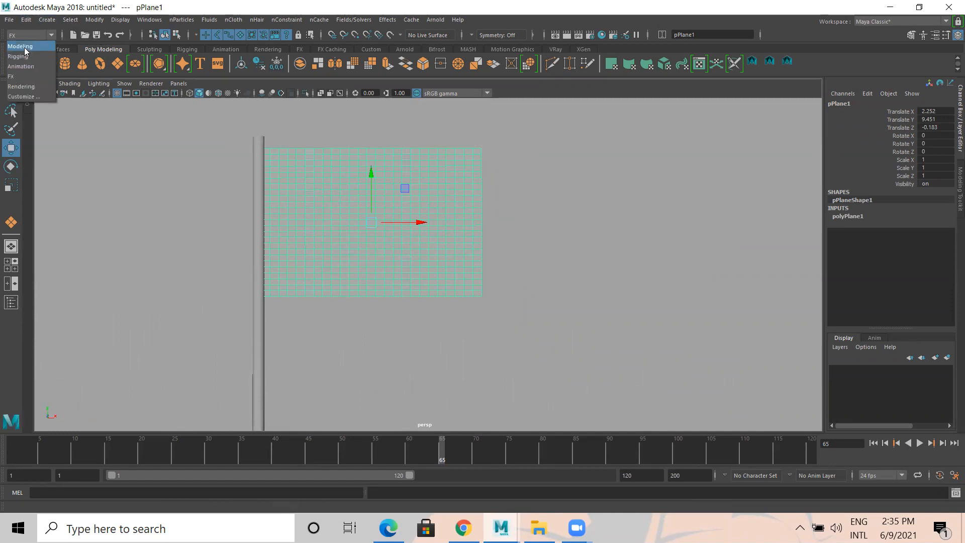
{"action": "left_click", "coordinate": [24, 46]}
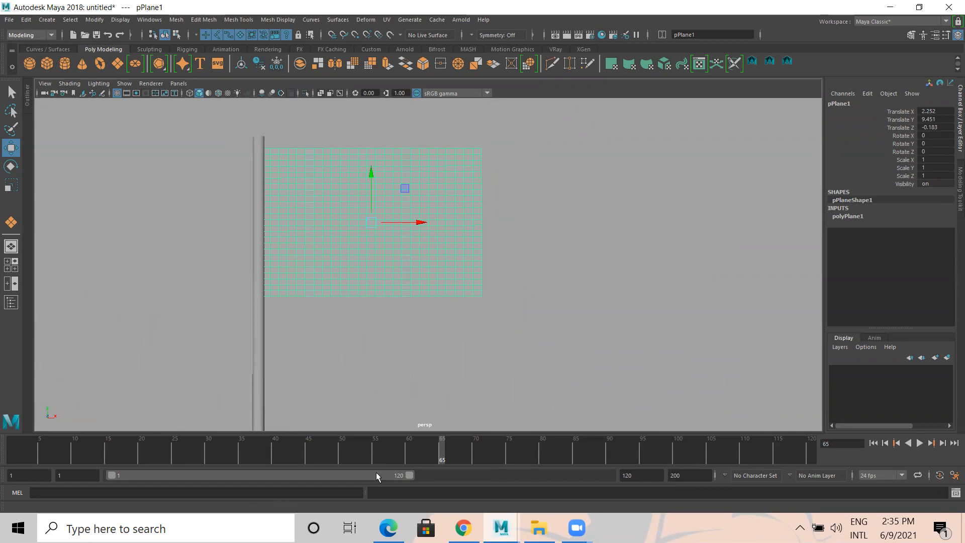
{"action": "left_click_drag", "start_coordinate": [201, 399], "coordinate": [85, 411], "text": "alt"}
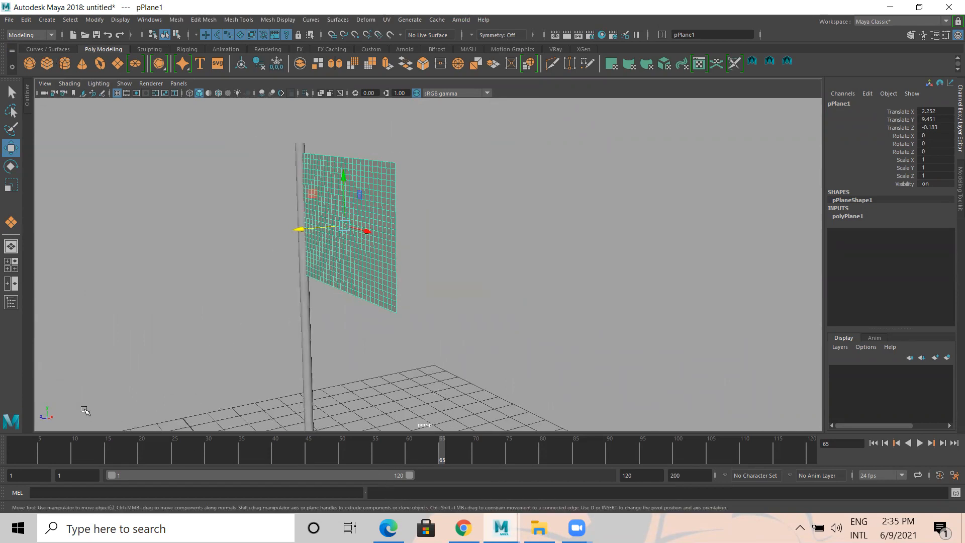
{"action": "left_click_drag", "start_coordinate": [344, 320], "coordinate": [382, 286], "text": "alt"}
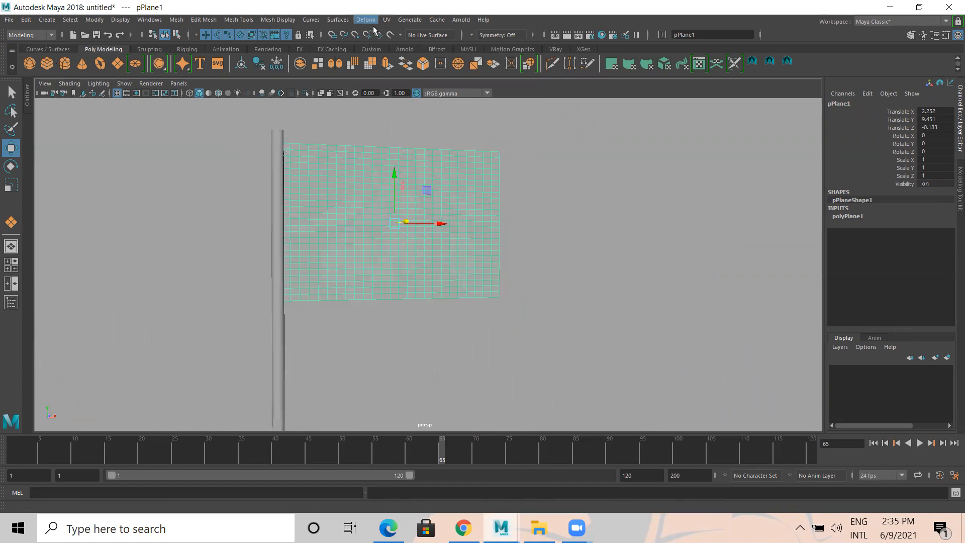
{"action": "left_click", "coordinate": [387, 20]}
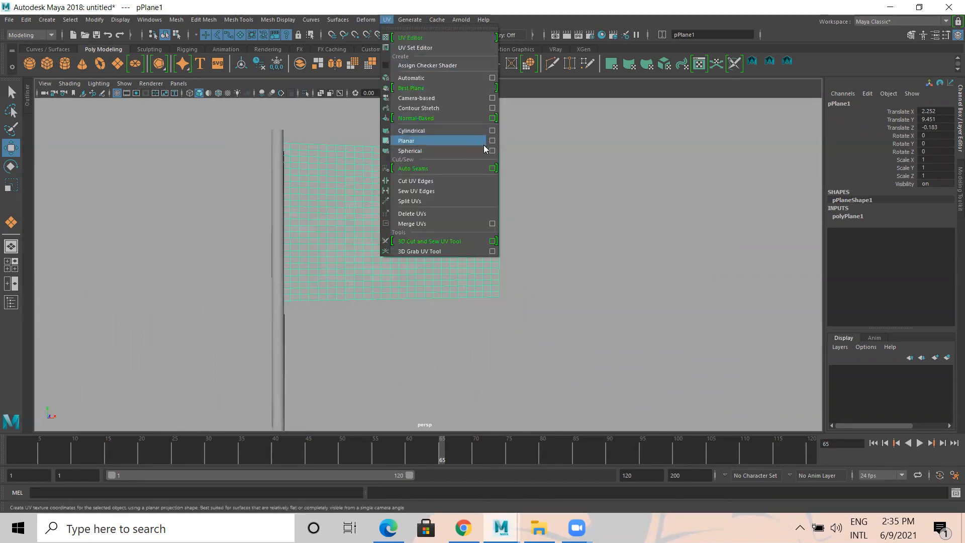
{"action": "left_click", "coordinate": [493, 142]}
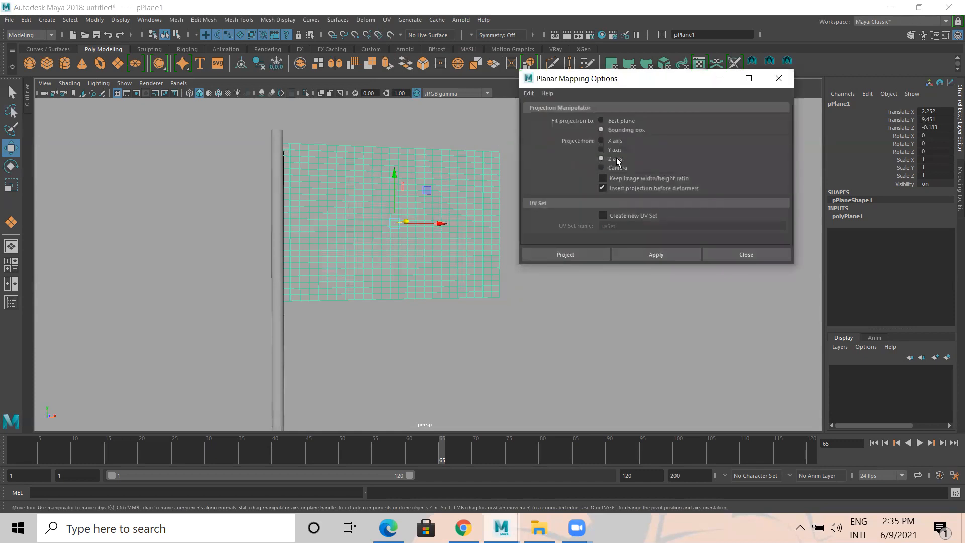
{"action": "left_click", "coordinate": [565, 255]}
Step: Delete the flag plane's construction history
{"action": "left_click_drag", "start_coordinate": [478, 302], "coordinate": [357, 198], "text": "alt"}
{"action": "right_click_drag", "start_coordinate": [357, 198], "coordinate": [418, 169]}
{"action": "left_click", "coordinate": [282, 267]}
{"action": "left_click_drag", "start_coordinate": [282, 267], "coordinate": [367, 243], "text": "alt"}
{"action": "left_click", "coordinate": [368, 240]}
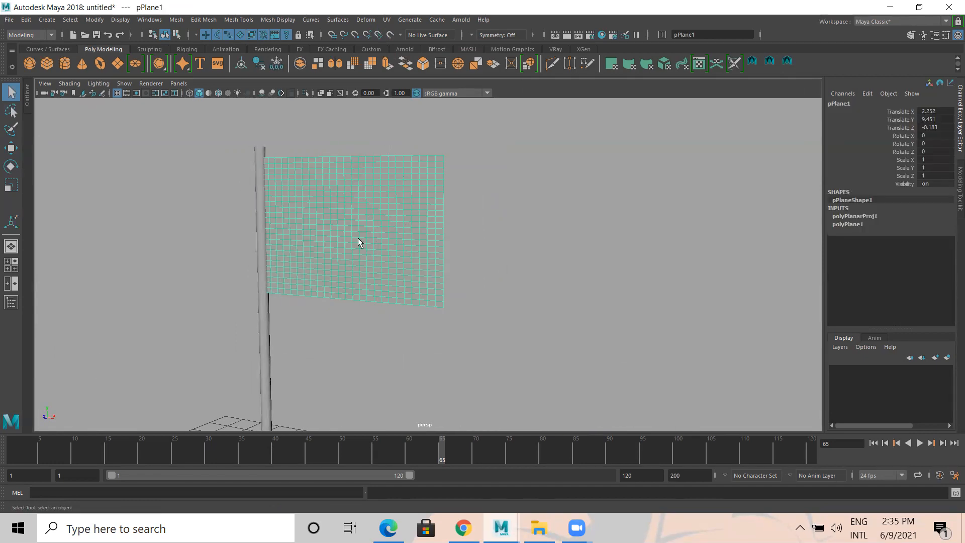
{"action": "mouse_move", "coordinate": [443, 257]}
{"action": "left_mouse_down", "text": "alt"}
{"action": "mouse_move", "coordinate": [370, 254]}
{"action": "mouse_move", "coordinate": [459, 258]}
{"action": "left_mouse_up", "text": "alt"}
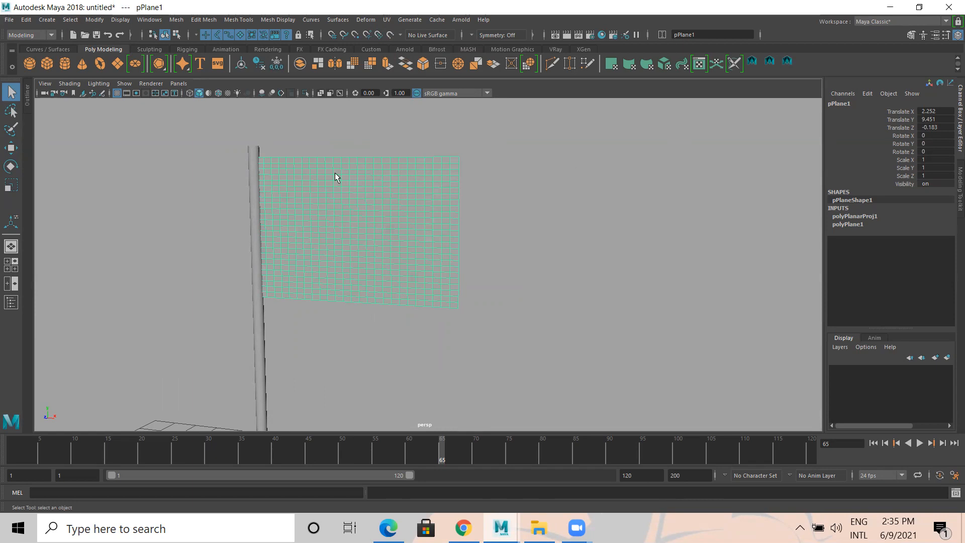
{"action": "left_click", "coordinate": [27, 22]}
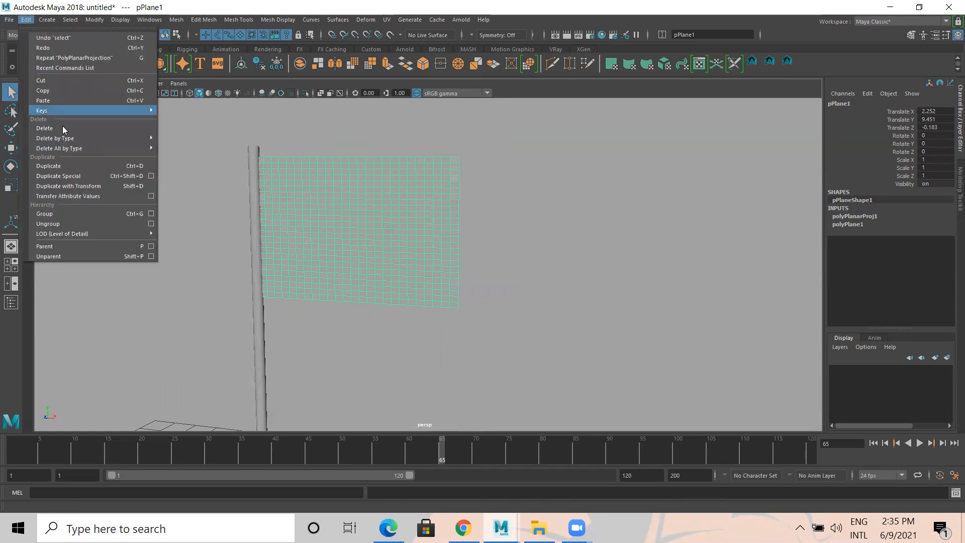
{"action": "mouse_move", "coordinate": [67, 134]}
{"action": "left_click", "coordinate": [211, 142]}
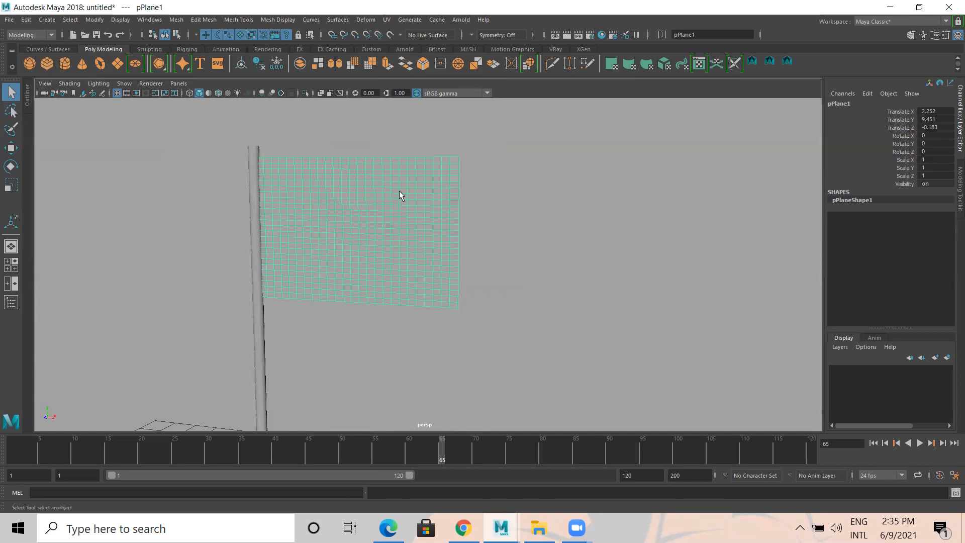
Step: Switch to Chrome and search Google in a new tab for "eswatini flag", refined to "eswatini flag png"
{"action": "left_click", "coordinate": [463, 528]}
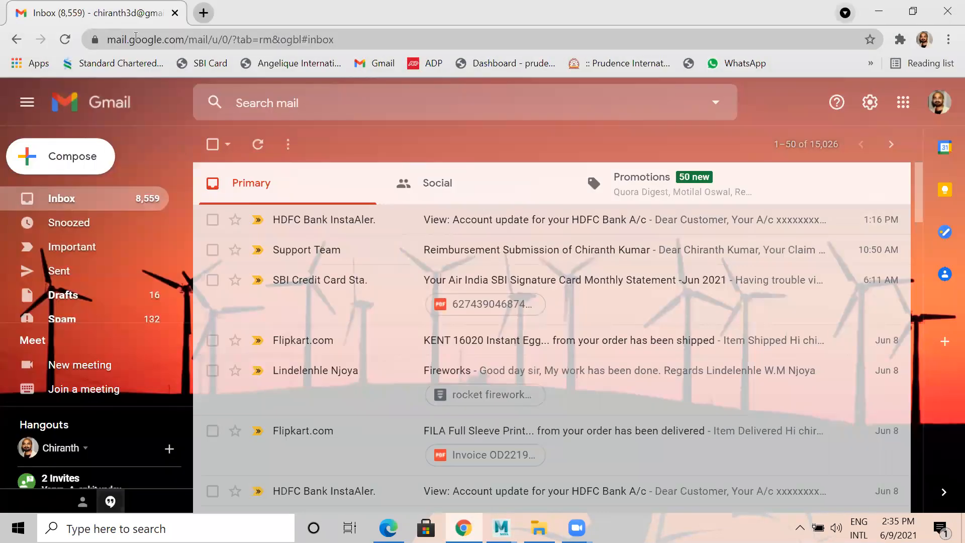
{"action": "key", "text": "ctrl+t"}
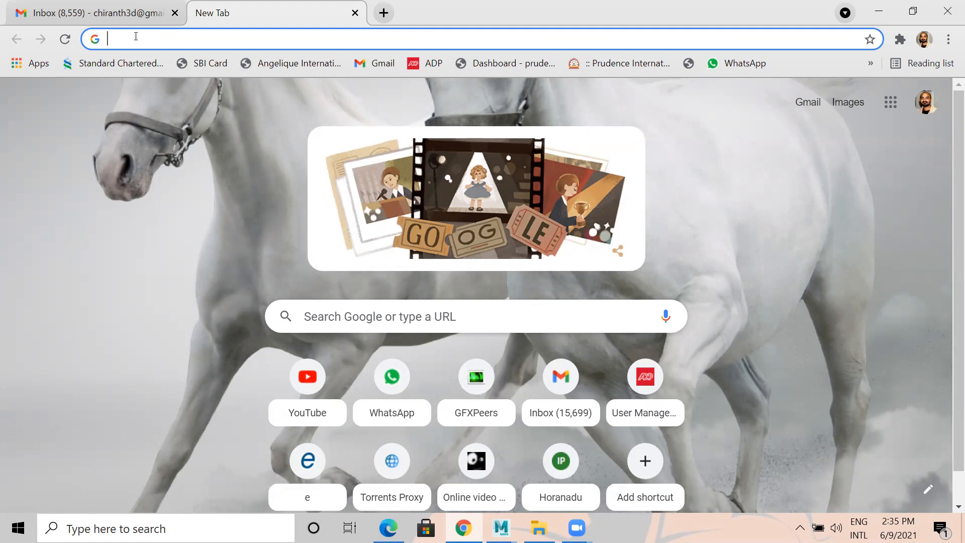
{"action": "type", "text": "e"}
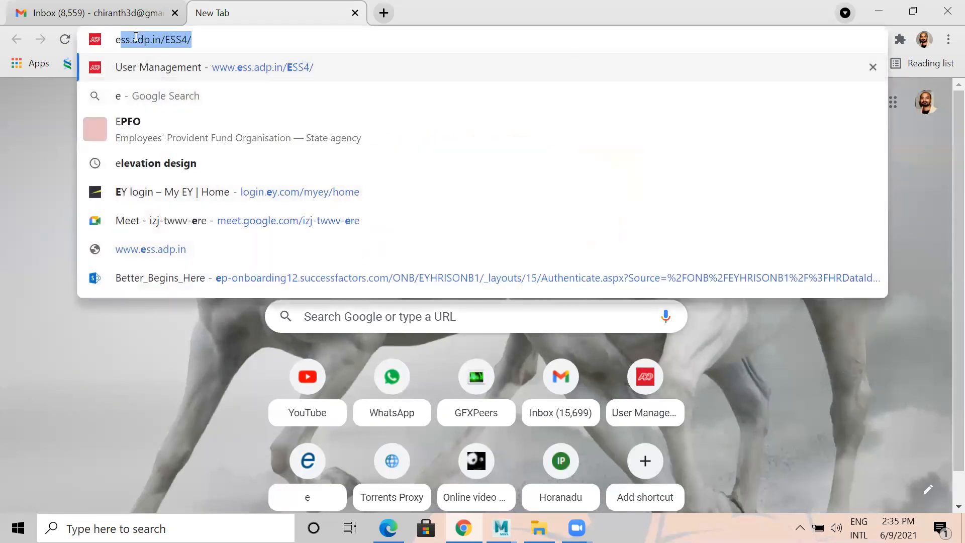
{"action": "type", "text": "swatini "}
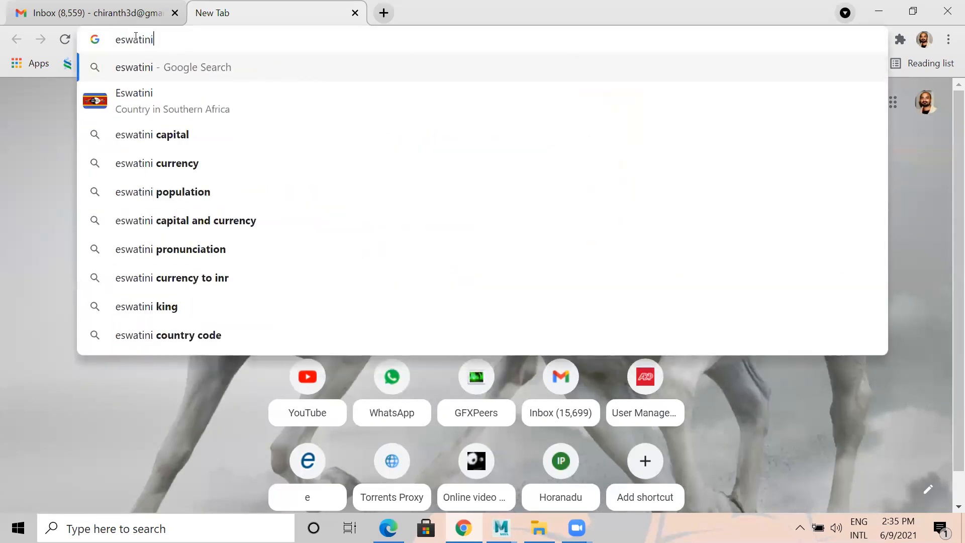
{"action": "type", "text": "flag"}
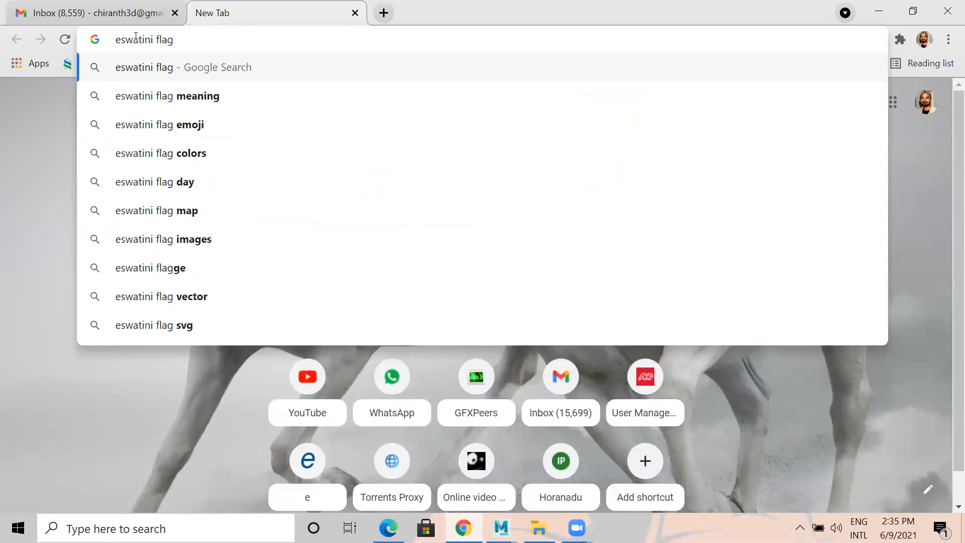
{"action": "key", "text": "Return"}
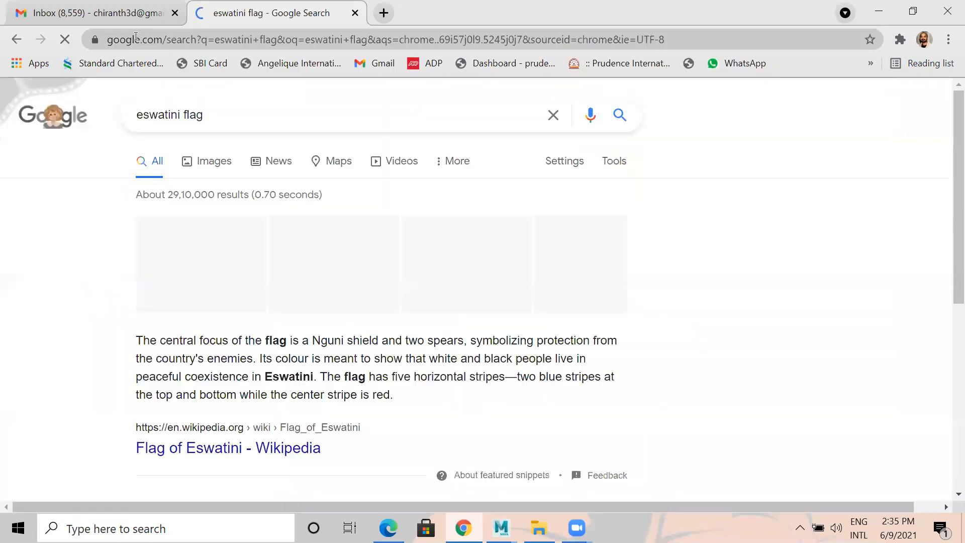
{"action": "type", "text": "png"}
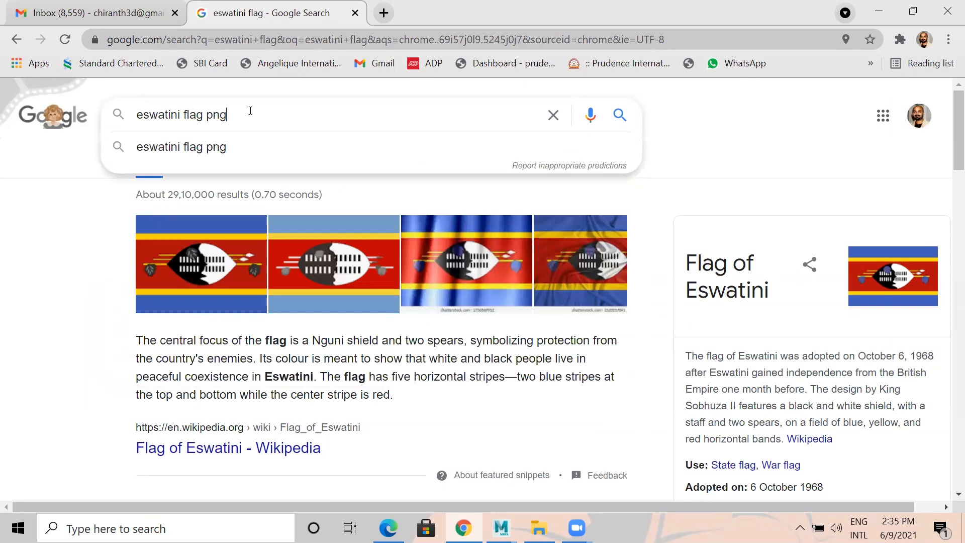
{"action": "key", "text": "Return"}
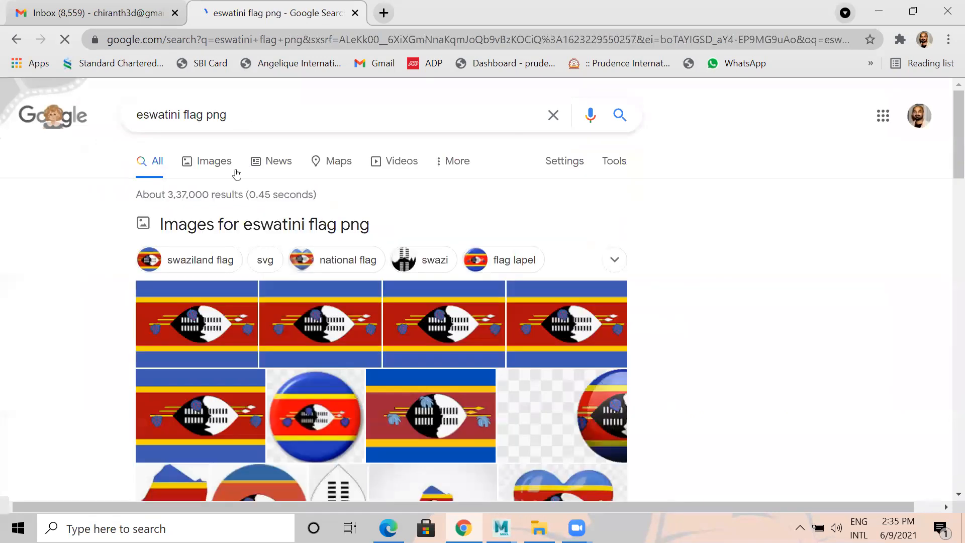
Step: Open the large preview of the Wikimedia Commons image "File:Flag of Eswatini.svg" from the image results
{"action": "scroll", "coordinate": [317, 362], "scroll_direction": "down", "scroll_amount": 3}
{"action": "scroll", "coordinate": [311, 372], "scroll_direction": "up", "scroll_amount": 2}
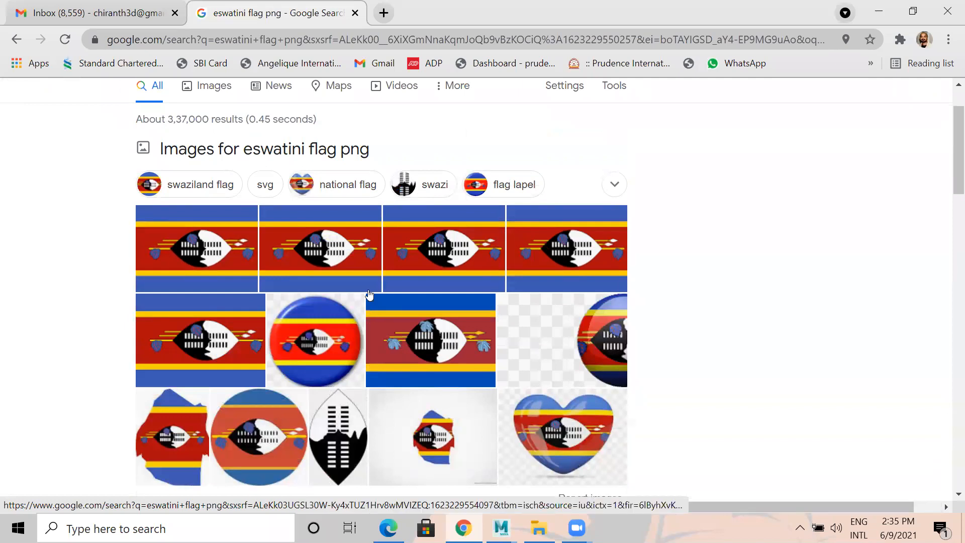
{"action": "left_click", "coordinate": [314, 244]}
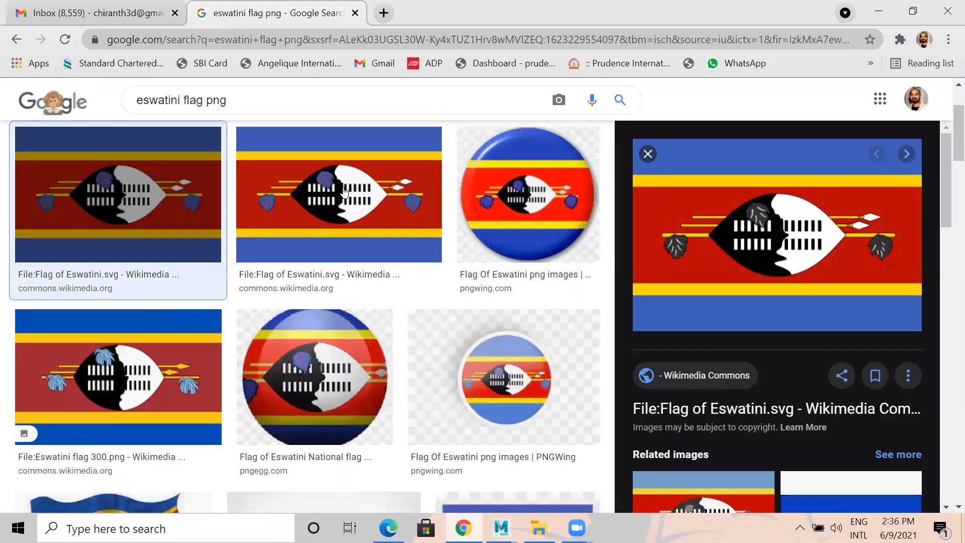
{"action": "left_click", "coordinate": [204, 211]}
{"action": "left_click", "coordinate": [683, 170]}
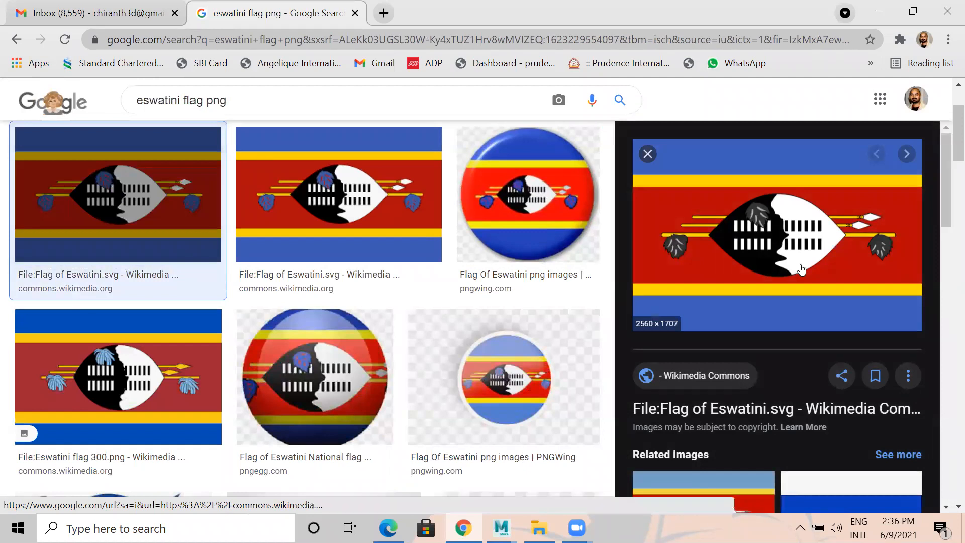
Step: Save the previewed flag image as Flag_of_Eswatini.svg.png in the folder D:\RSTP\Batch 02\Maya\Dynamics
{"action": "right_click", "coordinate": [800, 242]}
{"action": "left_click", "coordinate": [656, 400]}
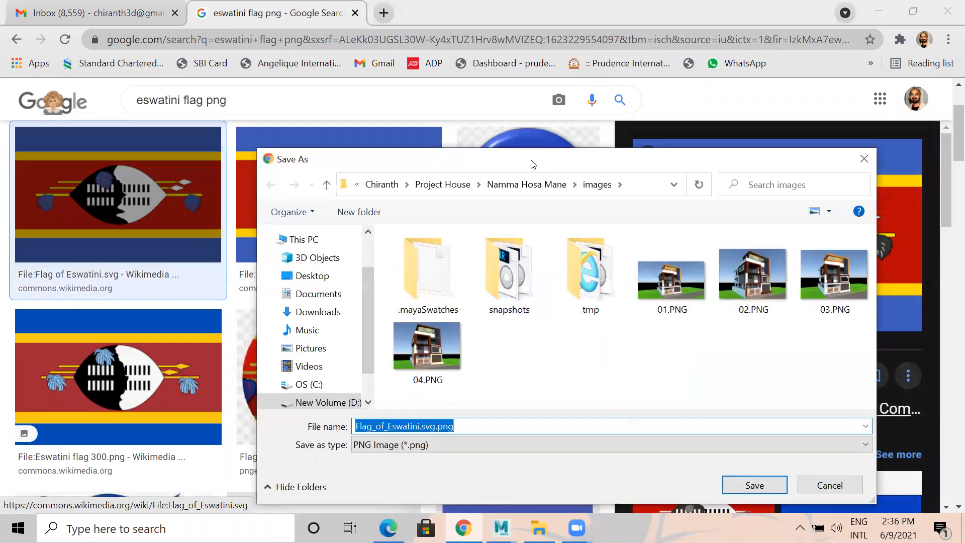
{"action": "left_click", "coordinate": [382, 185]}
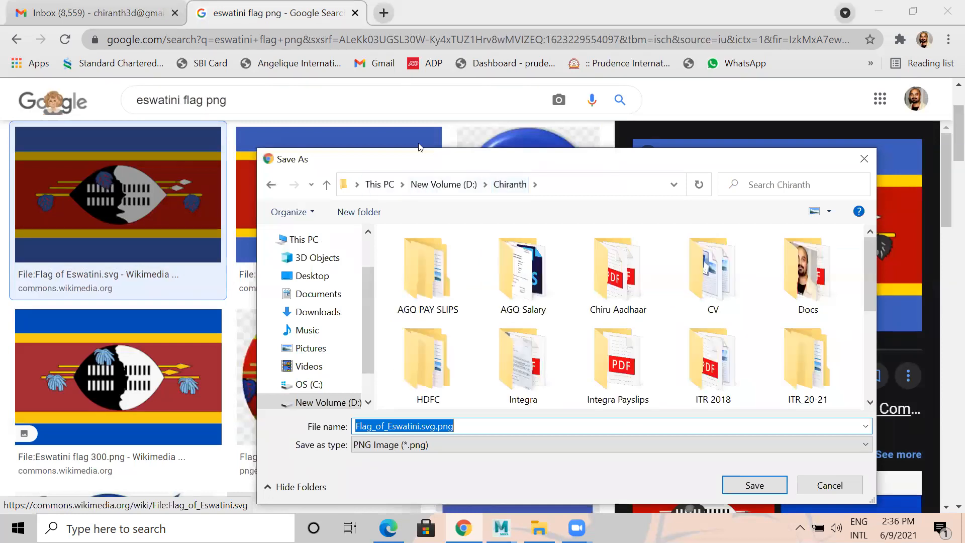
{"action": "left_click_drag", "start_coordinate": [432, 157], "coordinate": [400, 127]}
{"action": "left_click", "coordinate": [398, 154]}
{"action": "scroll", "coordinate": [392, 282], "scroll_direction": "down", "scroll_amount": 4}
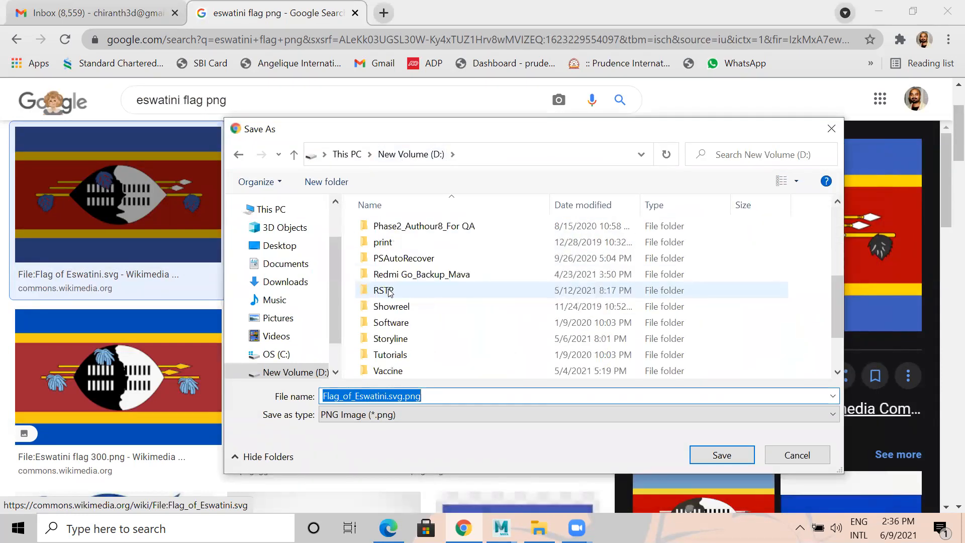
{"action": "left_click", "coordinate": [389, 291]}
{"action": "double_click", "coordinate": [389, 291]}
{"action": "double_click", "coordinate": [388, 237]}
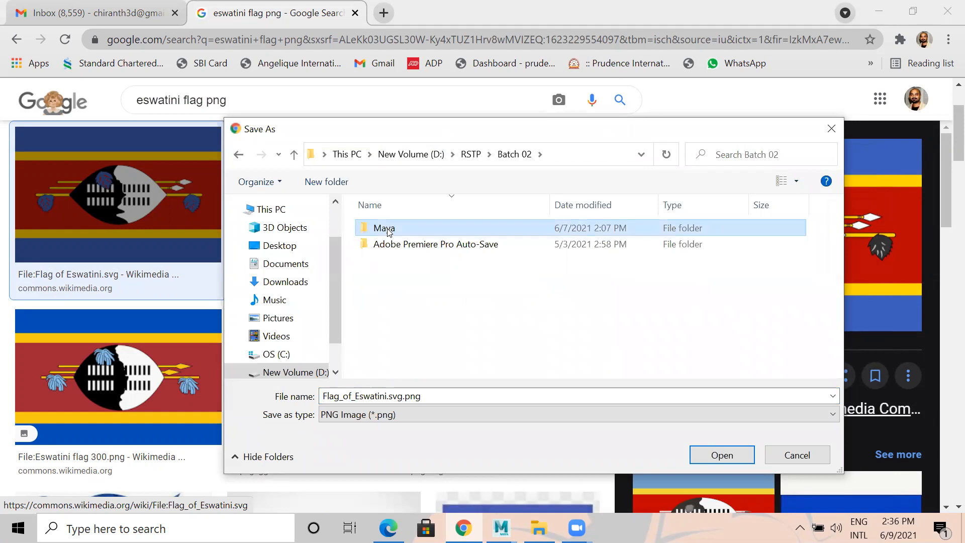
{"action": "double_click", "coordinate": [389, 228]}
{"action": "double_click", "coordinate": [378, 276]}
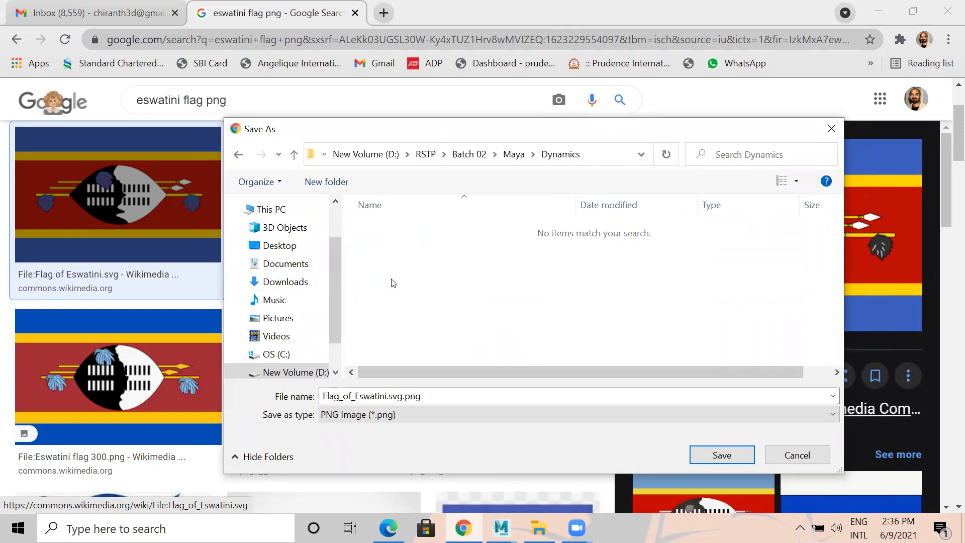
{"action": "key", "text": "Return"}
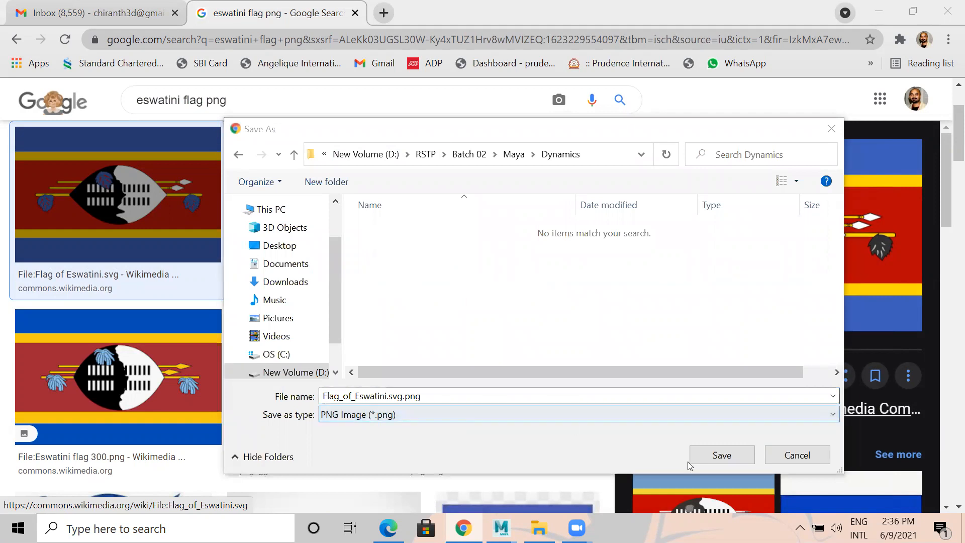
{"action": "left_click", "coordinate": [722, 455]}
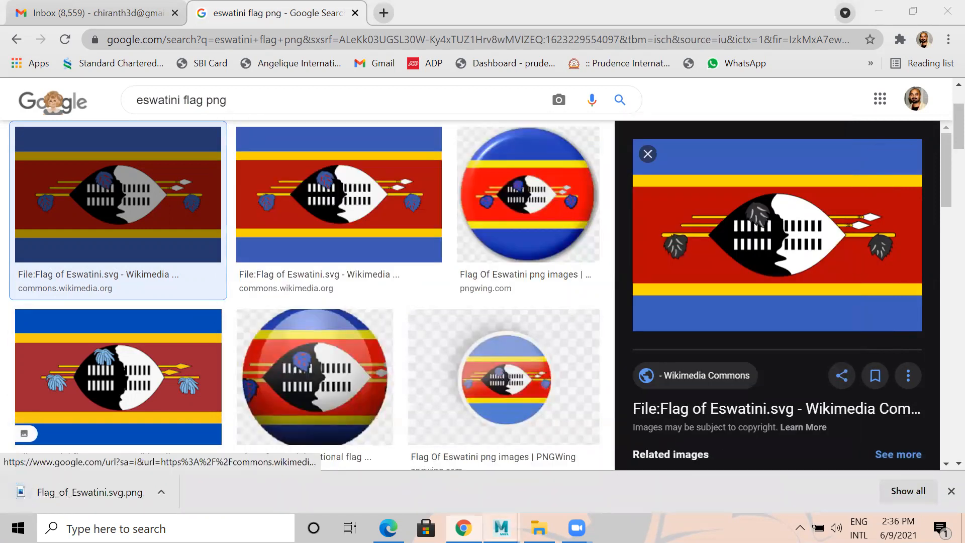
Step: Switch back to Maya and assign a new Arnold aiStandardSurface material to the flag plane
{"action": "mouse_move", "coordinate": [501, 528]}
{"action": "left_click", "coordinate": [603, 463]}
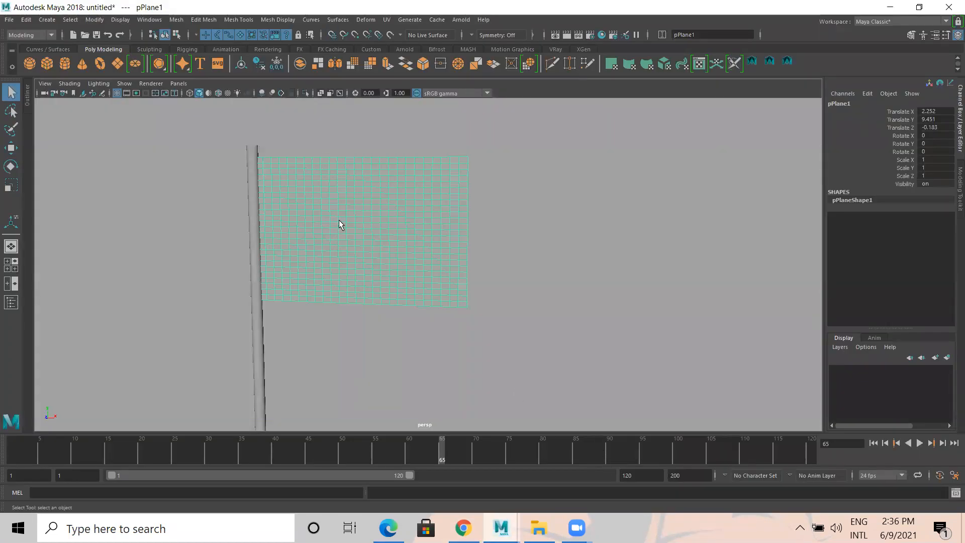
{"action": "left_click_drag", "start_coordinate": [348, 245], "coordinate": [368, 237], "text": "alt"}
{"action": "left_click_drag", "start_coordinate": [431, 227], "coordinate": [409, 221], "text": "alt"}
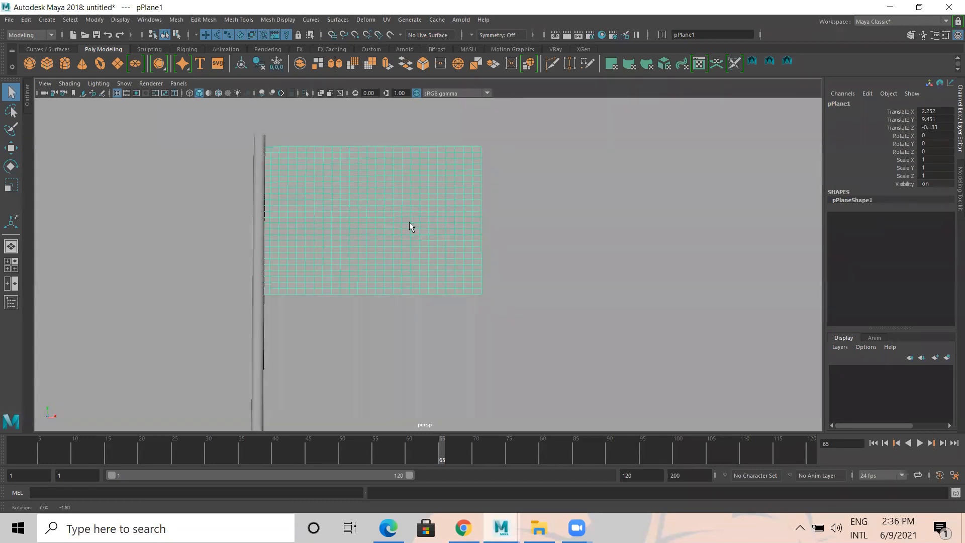
{"action": "right_click", "coordinate": [384, 197]}
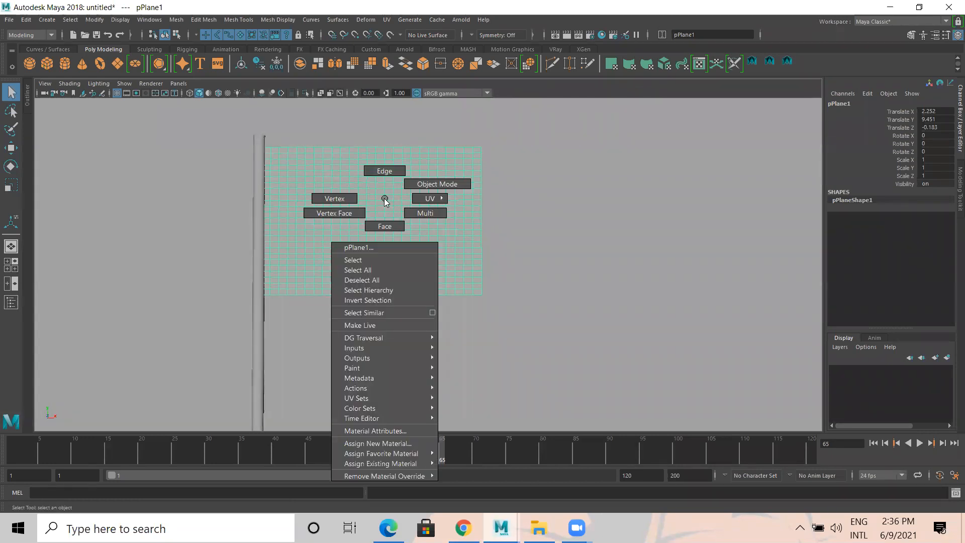
{"action": "left_click", "coordinate": [402, 443]}
{"action": "left_click", "coordinate": [350, 265]}
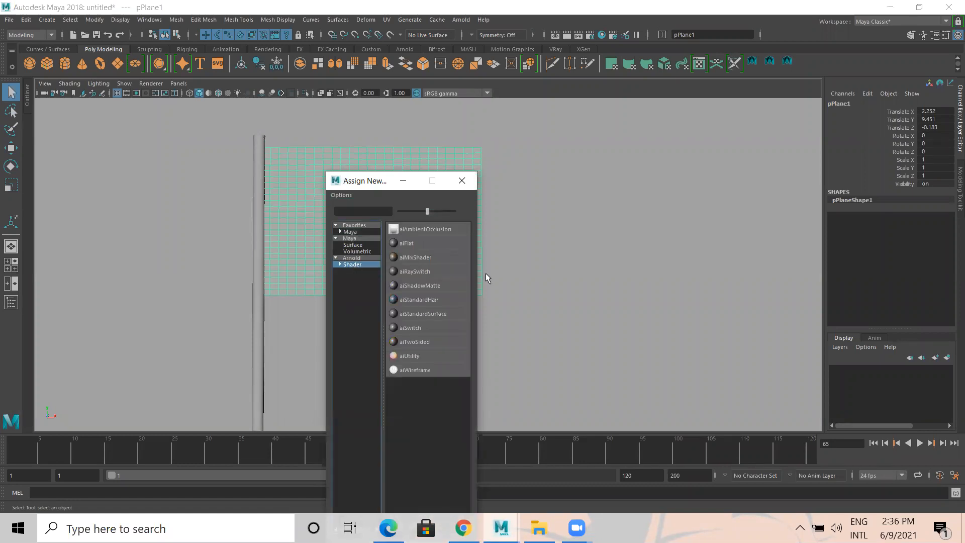
{"action": "left_click", "coordinate": [422, 314]}
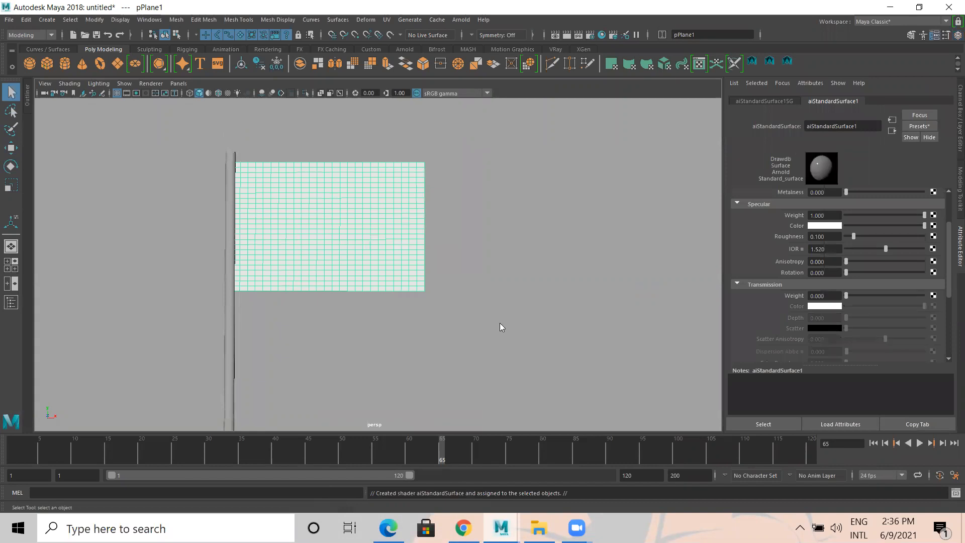
Step: Connect a File texture to the Base Color of the flag's aiStandardSurface material
{"action": "scroll", "coordinate": [827, 291], "scroll_direction": "up", "scroll_amount": 3}
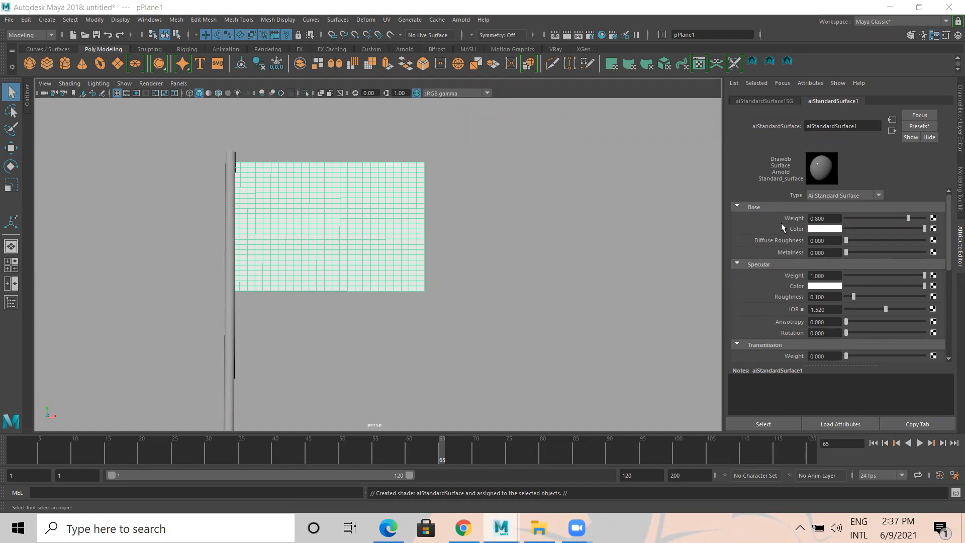
{"action": "left_click", "coordinate": [934, 230]}
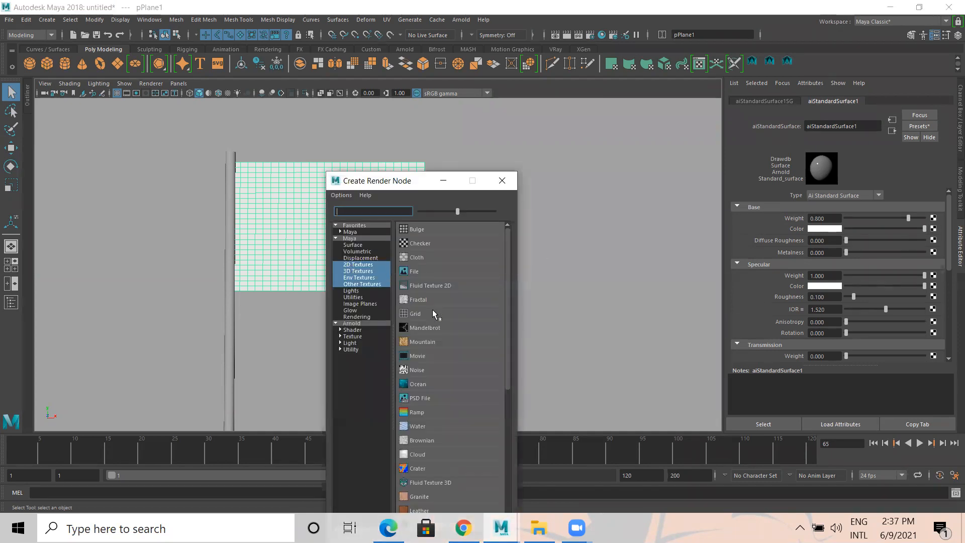
{"action": "left_click", "coordinate": [425, 270]}
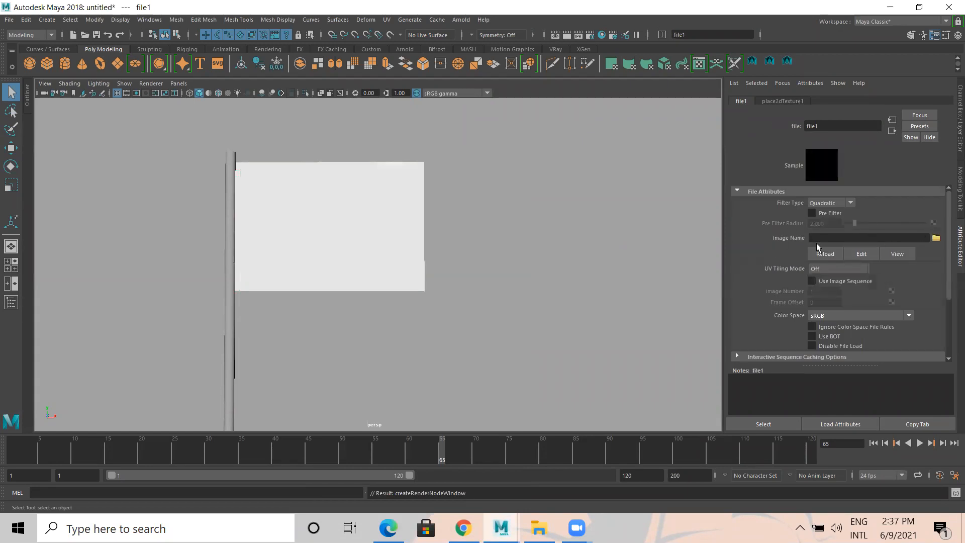
Step: Load Flag_of_Eswatini.svg.png from D:\RSTP\Batch 02\Maya\Dynamics as the file texture's image
{"action": "left_click", "coordinate": [936, 238]}
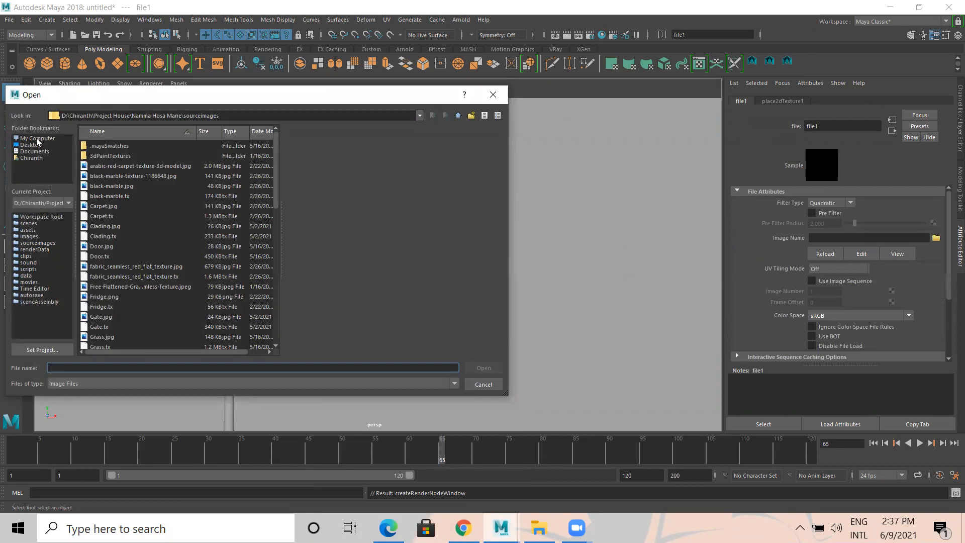
{"action": "left_click", "coordinate": [37, 141]}
{"action": "double_click", "coordinate": [118, 150]}
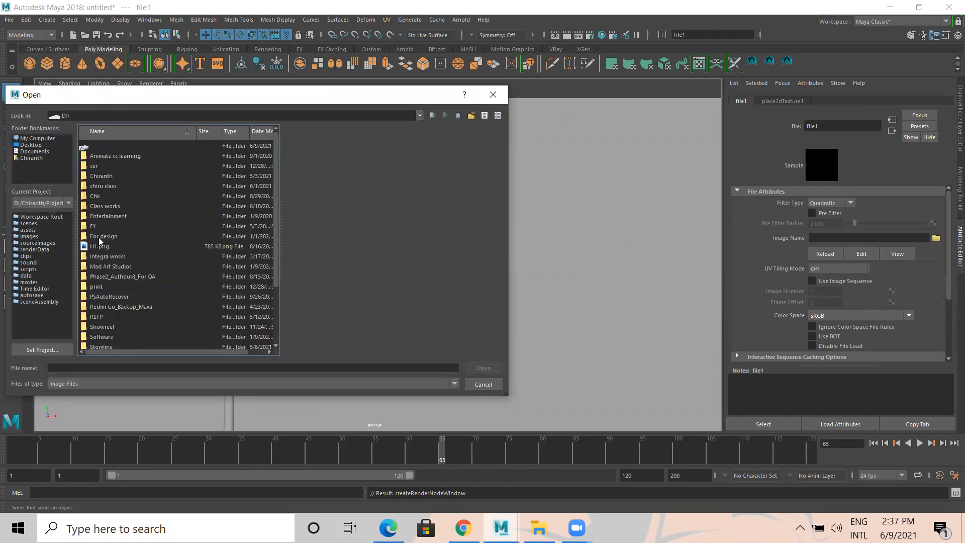
{"action": "double_click", "coordinate": [95, 316]}
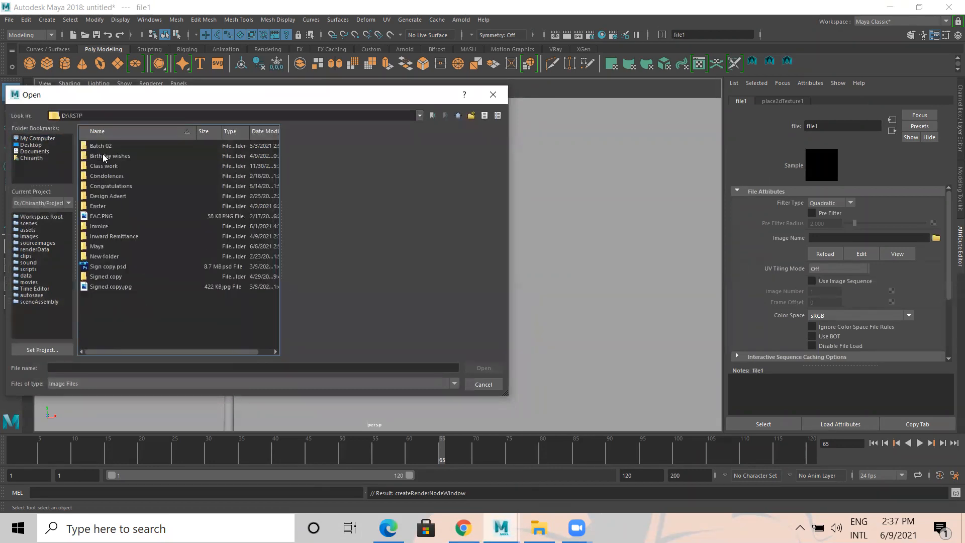
{"action": "double_click", "coordinate": [99, 147]}
{"action": "double_click", "coordinate": [96, 157]}
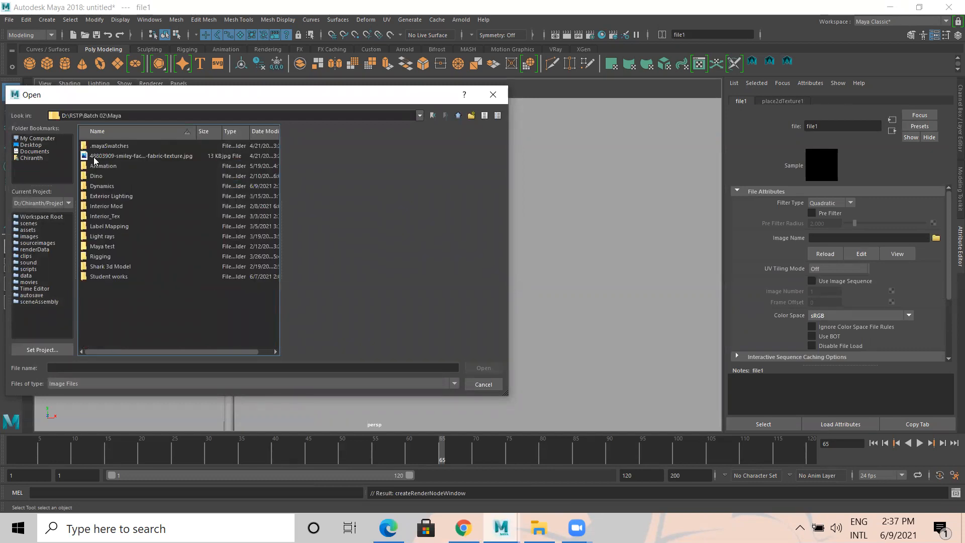
{"action": "double_click", "coordinate": [102, 187]}
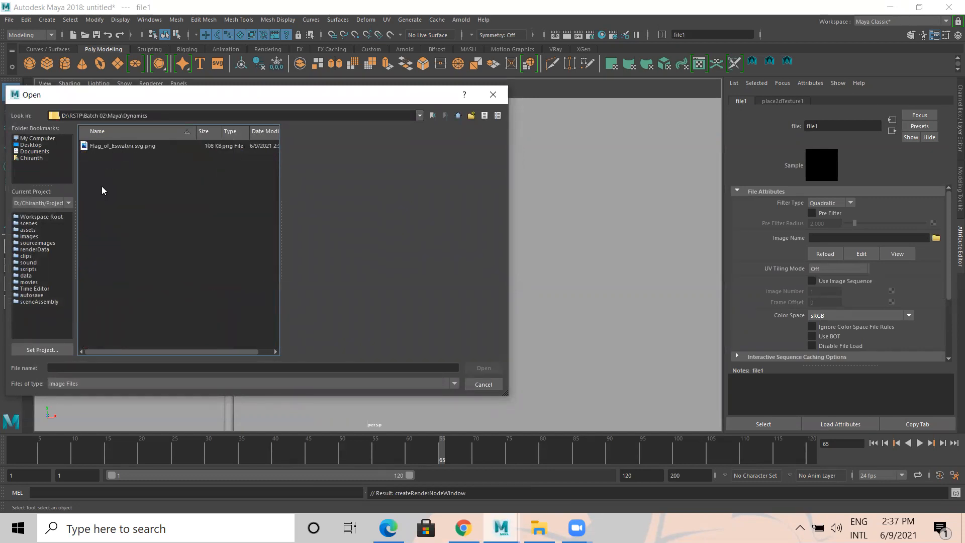
{"action": "left_click", "coordinate": [105, 147]}
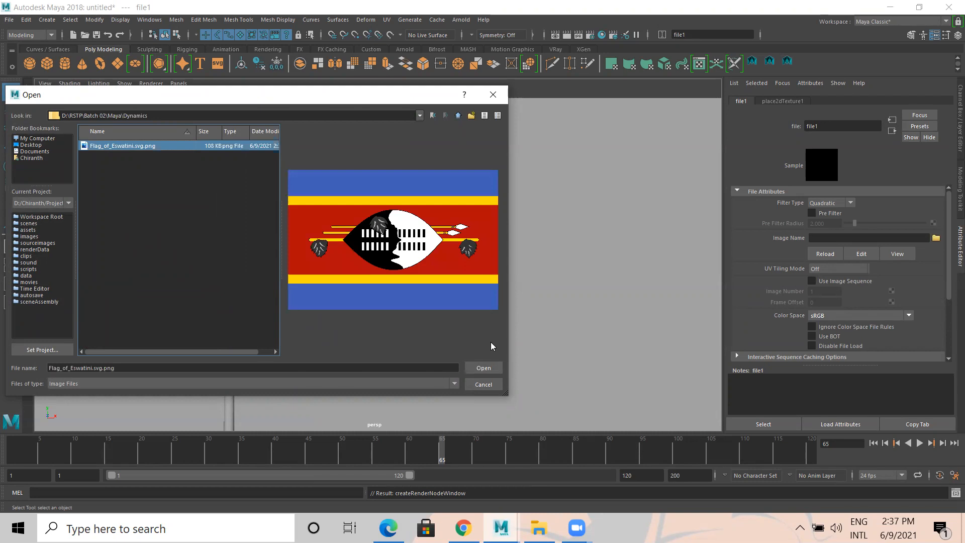
{"action": "left_click", "coordinate": [483, 367]}
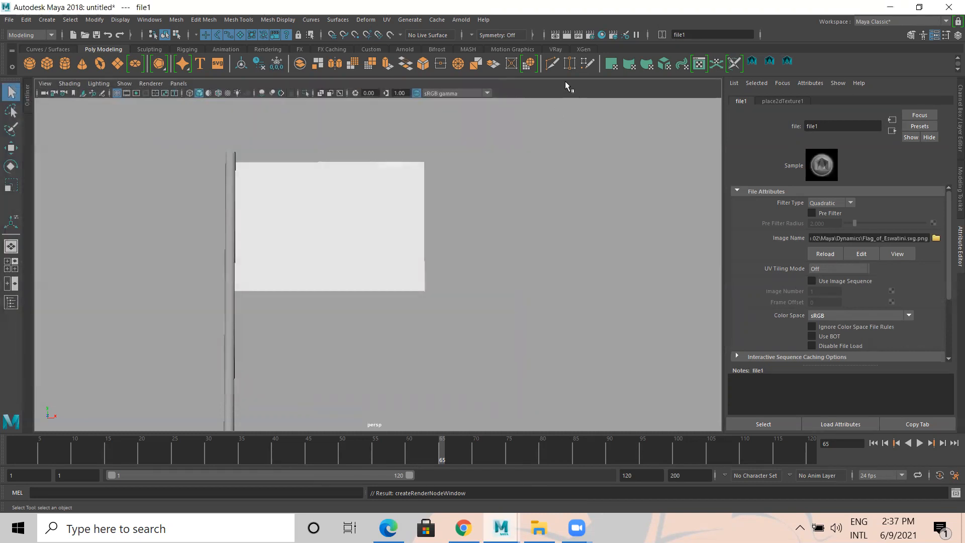
Step: Show textures in the perspective view and return to the attributes of the flag's aiStandardSurface material
{"action": "key", "text": "6"}
{"action": "mouse_move", "coordinate": [457, 278]}
{"action": "left_mouse_down", "text": "alt"}
{"action": "mouse_move", "coordinate": [357, 277]}
{"action": "mouse_move", "coordinate": [415, 260]}
{"action": "mouse_move", "coordinate": [352, 260]}
{"action": "mouse_move", "coordinate": [372, 267]}
{"action": "mouse_move", "coordinate": [362, 263]}
{"action": "mouse_move", "coordinate": [392, 249]}
{"action": "mouse_move", "coordinate": [368, 270]}
{"action": "mouse_move", "coordinate": [390, 269]}
{"action": "mouse_move", "coordinate": [355, 275]}
{"action": "mouse_move", "coordinate": [392, 255]}
{"action": "mouse_move", "coordinate": [382, 258]}
{"action": "left_mouse_up", "text": "alt"}
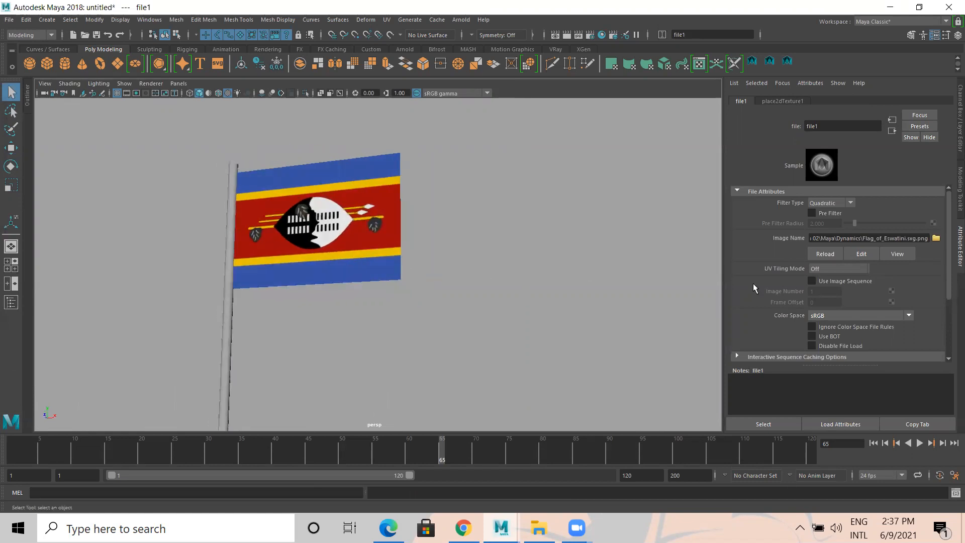
{"action": "left_click", "coordinate": [893, 130]}
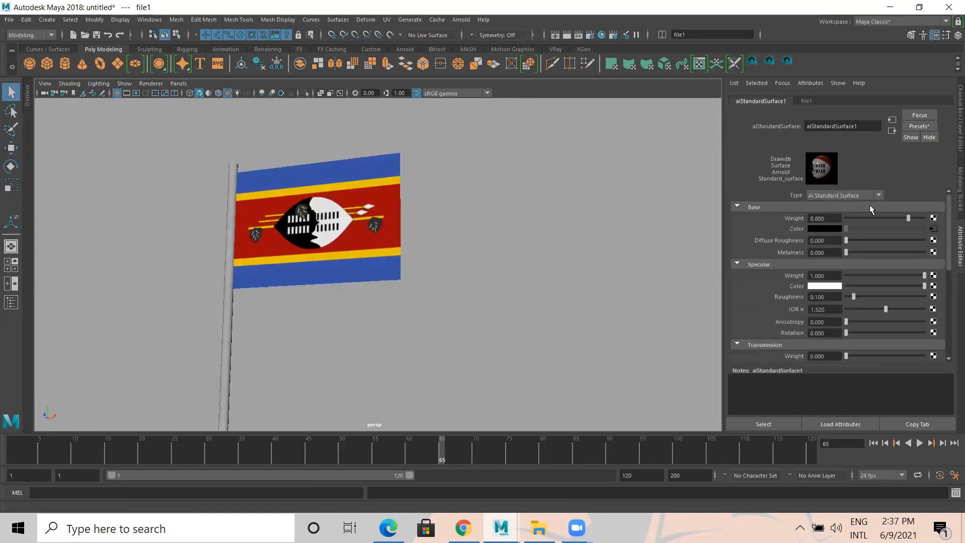
Step: Set the flag material's specular IOR to 0.434 and its specular roughness to 0.526
{"action": "left_click", "coordinate": [857, 309]}
{"action": "left_click_drag", "start_coordinate": [866, 296], "coordinate": [887, 298]}
{"action": "mouse_move", "coordinate": [368, 207]}
{"action": "left_mouse_down", "text": "alt"}
{"action": "mouse_move", "coordinate": [295, 216]}
{"action": "mouse_move", "coordinate": [387, 202]}
{"action": "left_mouse_up", "text": "alt"}
{"action": "scroll", "coordinate": [461, 249], "scroll_direction": "down", "scroll_amount": 3}
{"action": "mouse_move", "coordinate": [324, 246]}
{"action": "left_mouse_down", "text": "alt"}
{"action": "mouse_move", "coordinate": [235, 255]}
{"action": "mouse_move", "coordinate": [324, 246]}
{"action": "left_mouse_up", "text": "alt"}
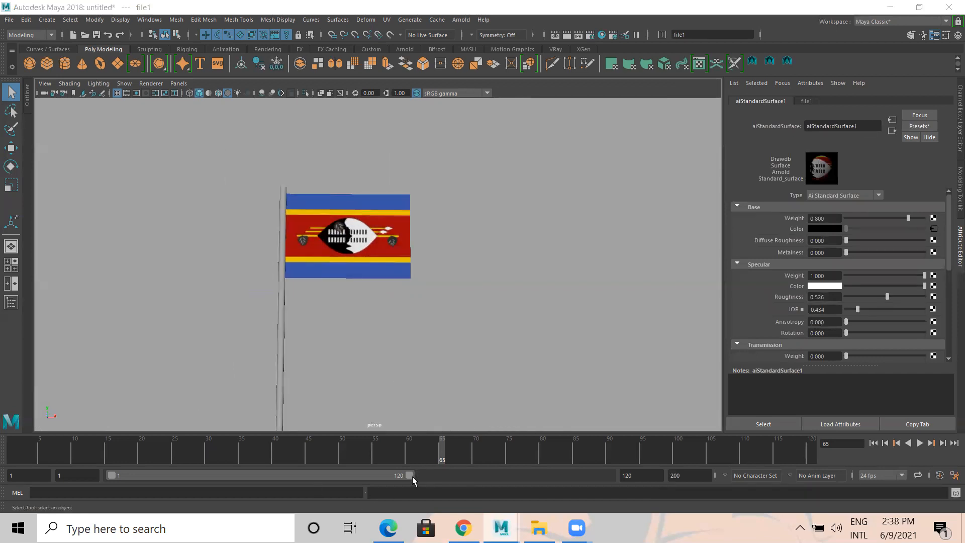
Step: Extend the end of the playback range to frame 200
{"action": "left_click_drag", "start_coordinate": [412, 476], "coordinate": [702, 479]}
{"action": "left_click_drag", "start_coordinate": [245, 272], "coordinate": [240, 278], "text": "alt"}
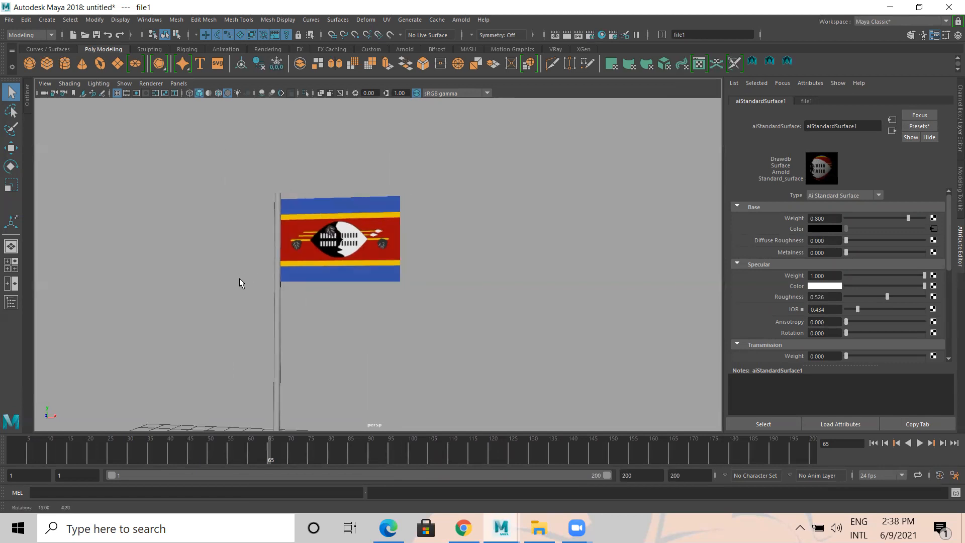
{"action": "right_click_drag", "start_coordinate": [239, 278], "coordinate": [311, 282], "text": "alt"}
{"action": "middle_click_drag", "start_coordinate": [311, 282], "coordinate": [321, 299], "text": "alt"}
Step: Select the flag plane, switch to the FX menu set and convert the plane into an nCloth object
{"action": "left_click", "coordinate": [383, 254]}
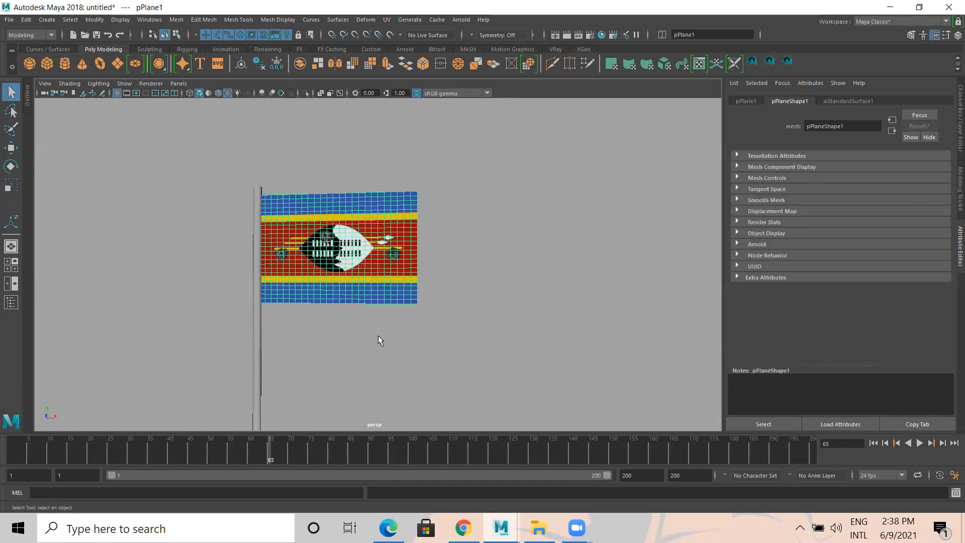
{"action": "left_click", "coordinate": [33, 34]}
{"action": "left_click", "coordinate": [34, 75]}
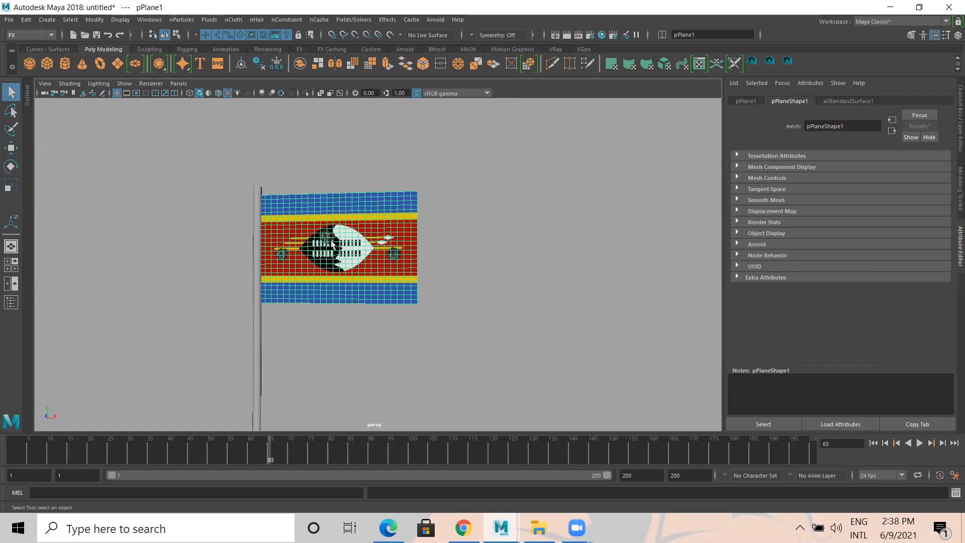
{"action": "left_click", "coordinate": [230, 21]}
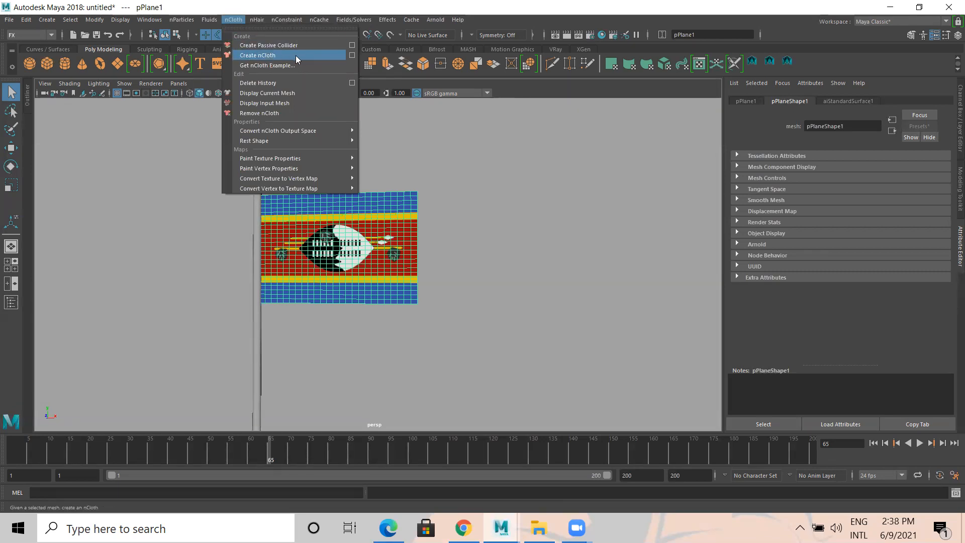
{"action": "left_click", "coordinate": [296, 55]}
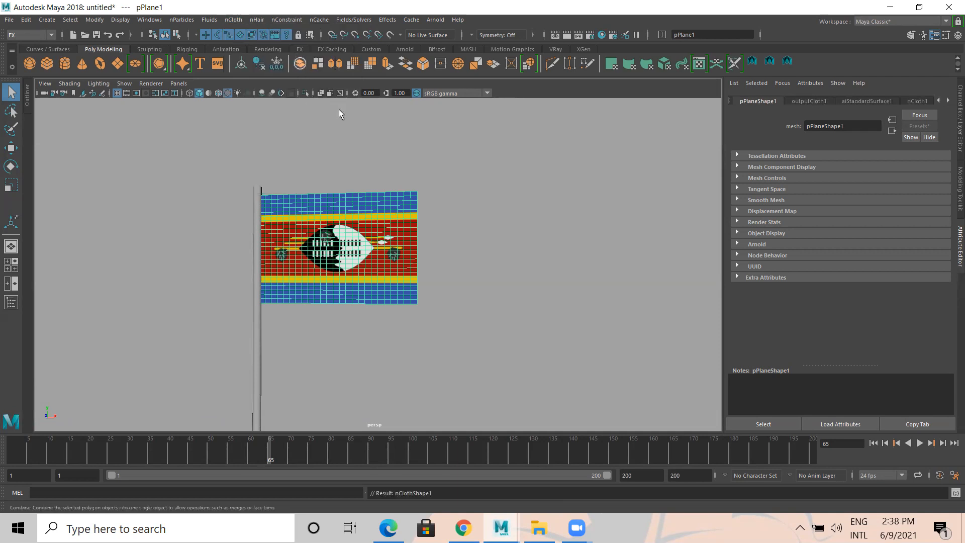
Step: Play the nCloth simulation from frame 1 to watch how the flag moves, replay it once, and rewind to the first frame
{"action": "left_click", "coordinate": [873, 443]}
{"action": "scroll", "coordinate": [478, 337], "scroll_direction": "down", "scroll_amount": 3}
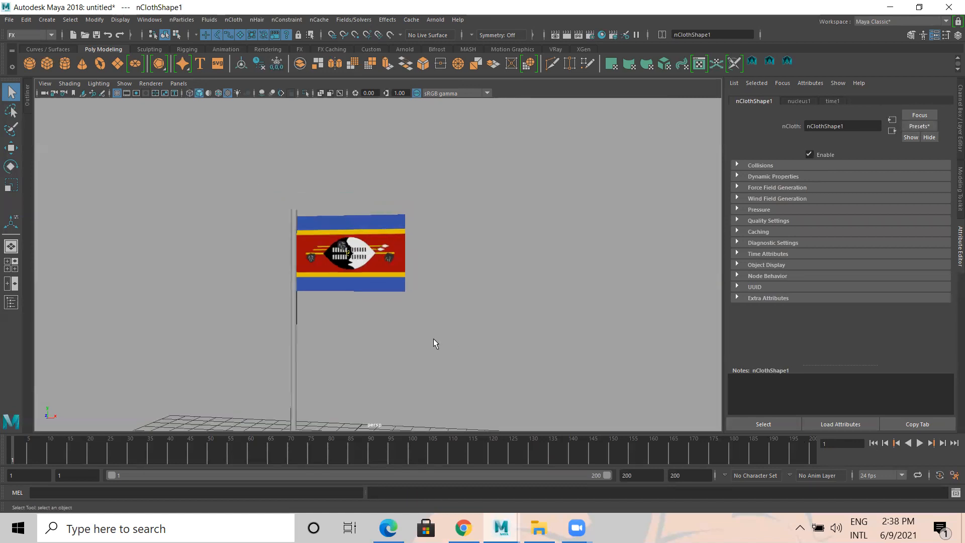
{"action": "middle_click_drag", "start_coordinate": [436, 344], "coordinate": [414, 293], "text": "alt"}
{"action": "left_click", "coordinate": [920, 443]}
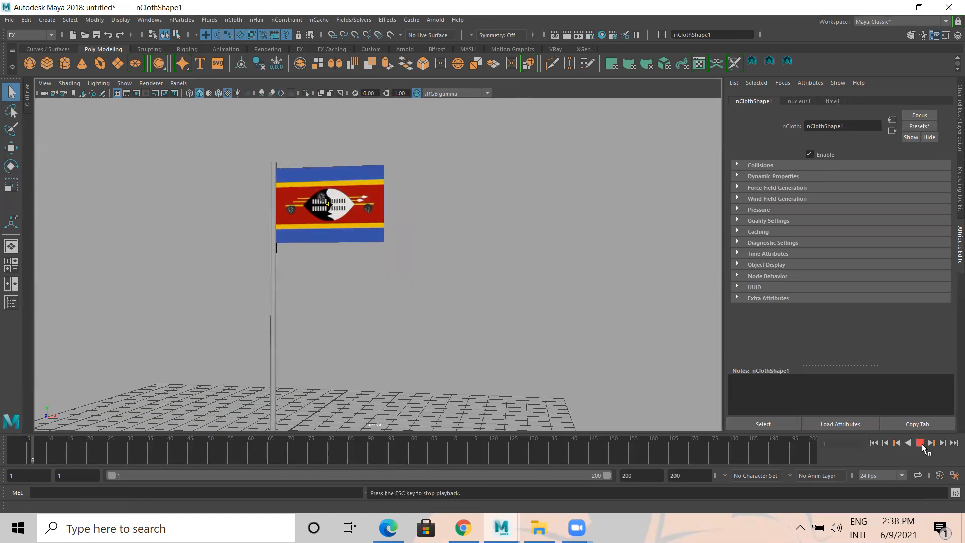
{"action": "key", "text": "Escape"}
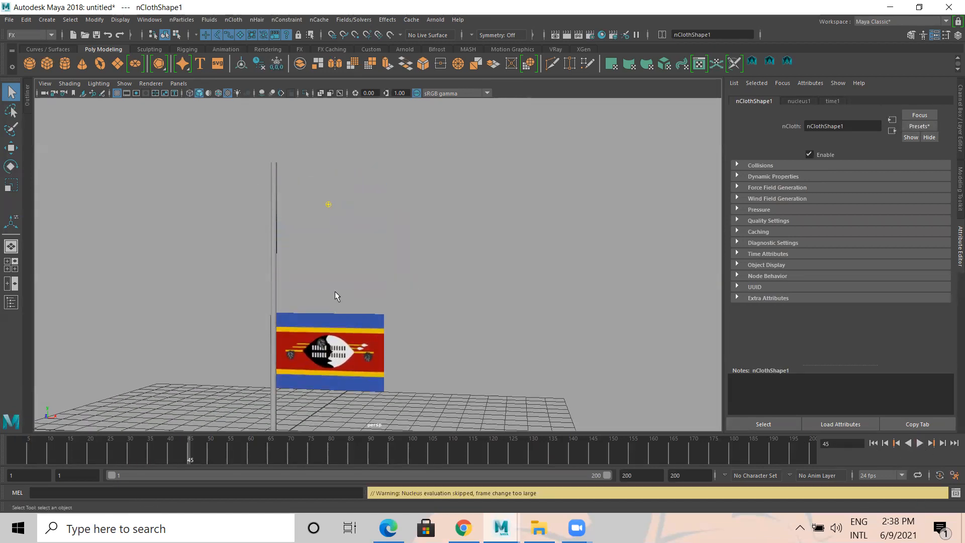
{"action": "right_click_drag", "start_coordinate": [335, 292], "coordinate": [252, 304], "text": "alt"}
{"action": "left_click_drag", "start_coordinate": [337, 327], "coordinate": [372, 367], "text": "alt"}
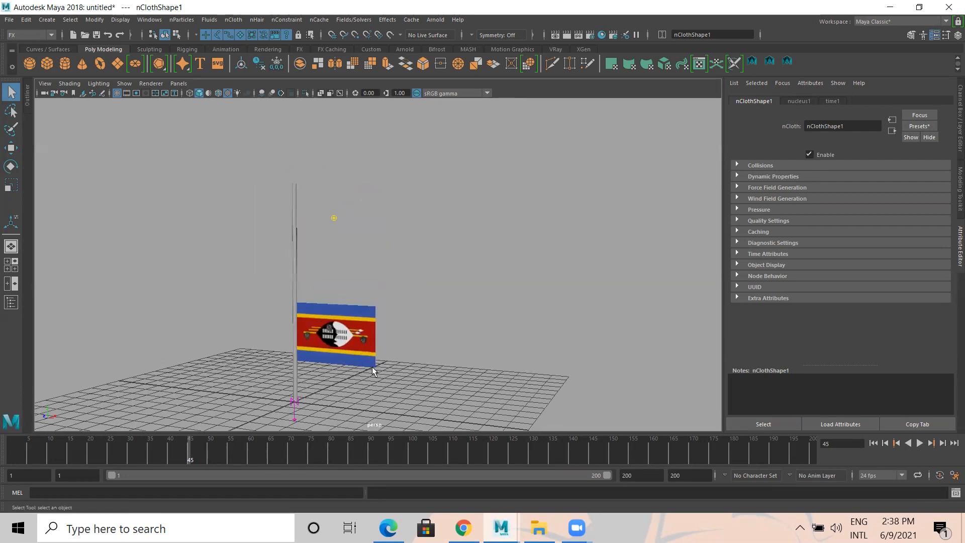
{"action": "left_click", "coordinate": [873, 443]}
{"action": "left_click", "coordinate": [918, 444]}
{"action": "left_click", "coordinate": [919, 444]}
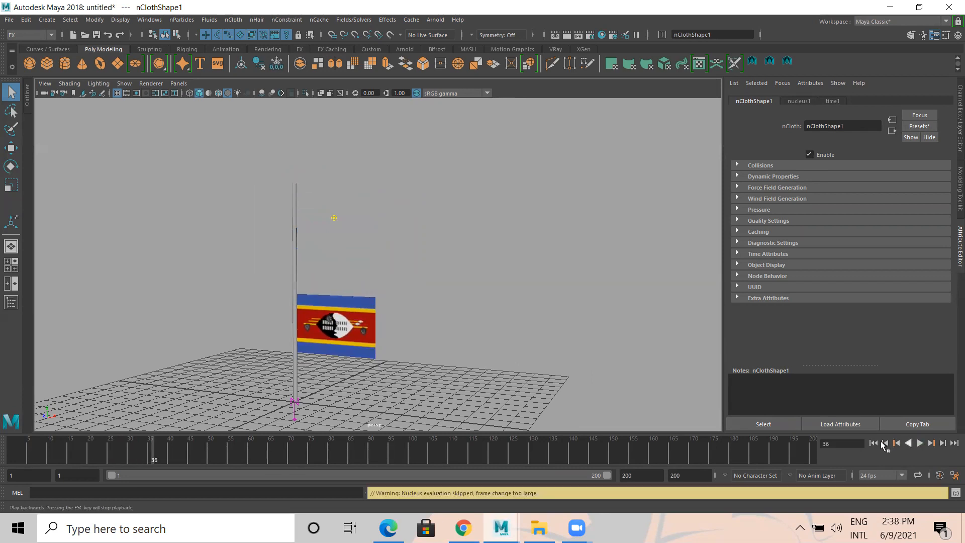
{"action": "left_click", "coordinate": [874, 443]}
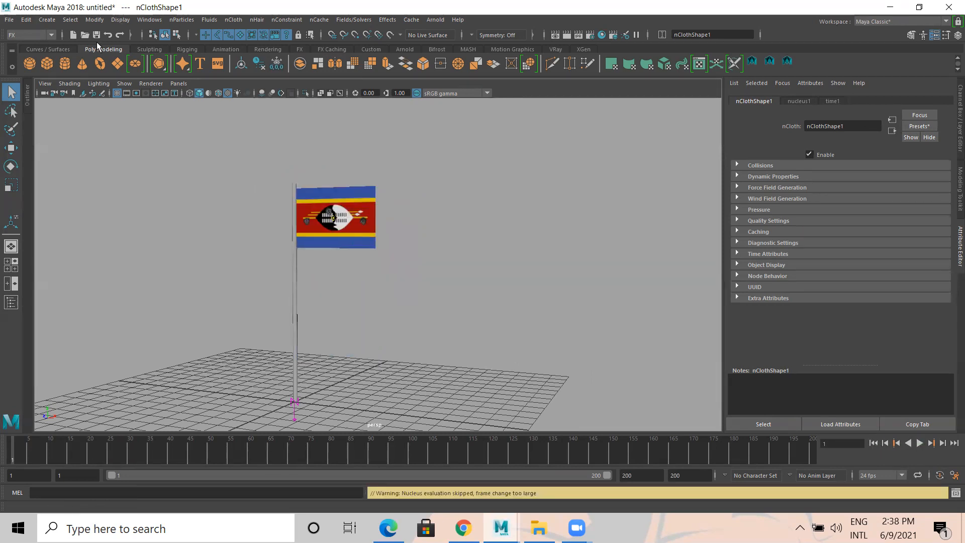
Step: Create a polygon plane over the grid as the ground beneath the flagpole and hide the grid
{"action": "left_click", "coordinate": [117, 63]}
{"action": "scroll", "coordinate": [280, 265], "scroll_direction": "down", "scroll_amount": 5}
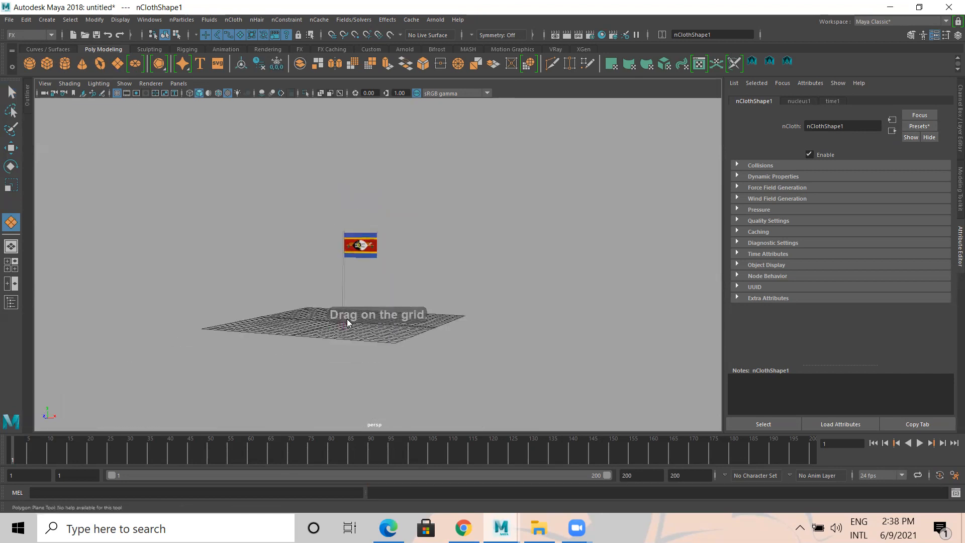
{"action": "left_click_drag", "start_coordinate": [312, 317], "coordinate": [418, 395]}
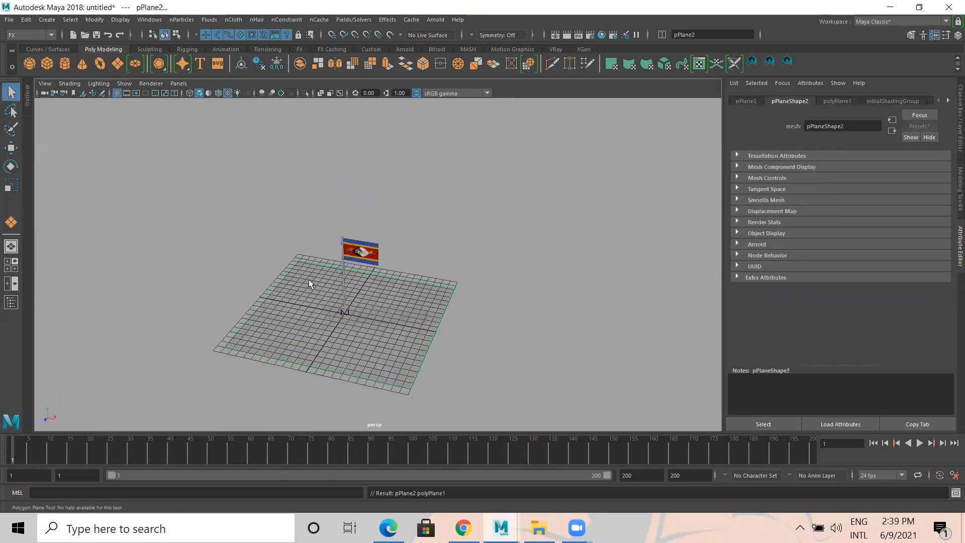
{"action": "left_click", "coordinate": [117, 93]}
{"action": "left_click_drag", "start_coordinate": [295, 262], "coordinate": [440, 255], "text": "alt"}
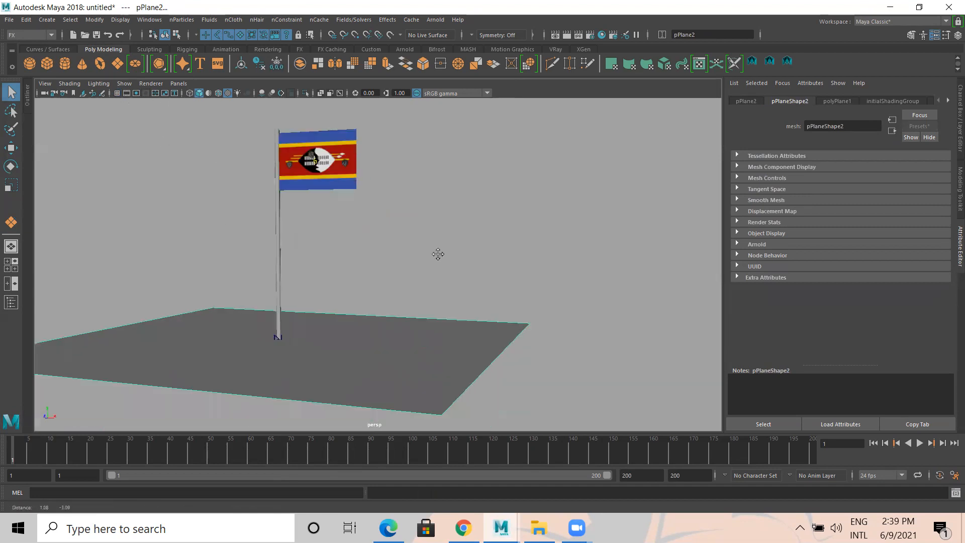
Step: Make the ground plane a passive collider and play the simulation to check how the flag lands on it, rewinding to frame 1
{"action": "scroll", "coordinate": [433, 267], "scroll_direction": "up", "scroll_amount": 3}
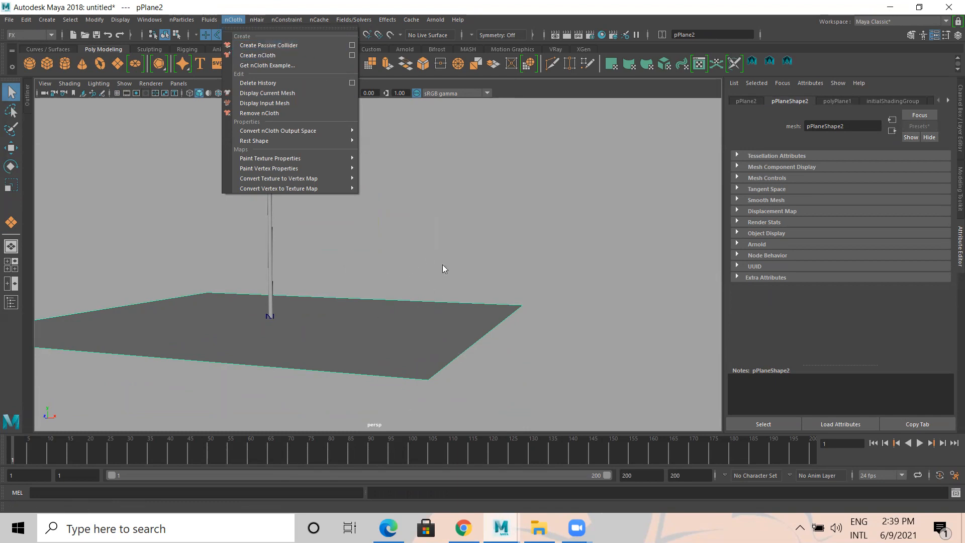
{"action": "left_click", "coordinate": [292, 44]}
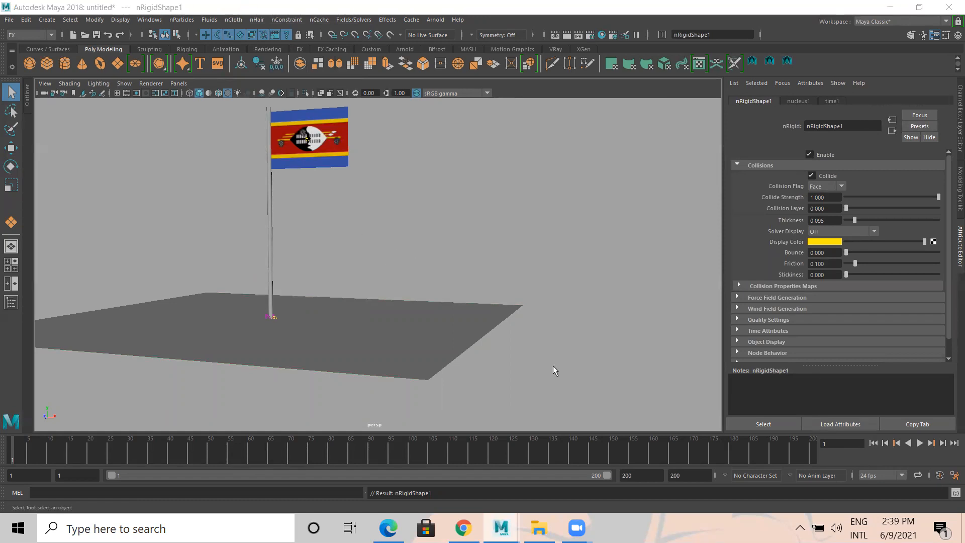
{"action": "left_click", "coordinate": [919, 443]}
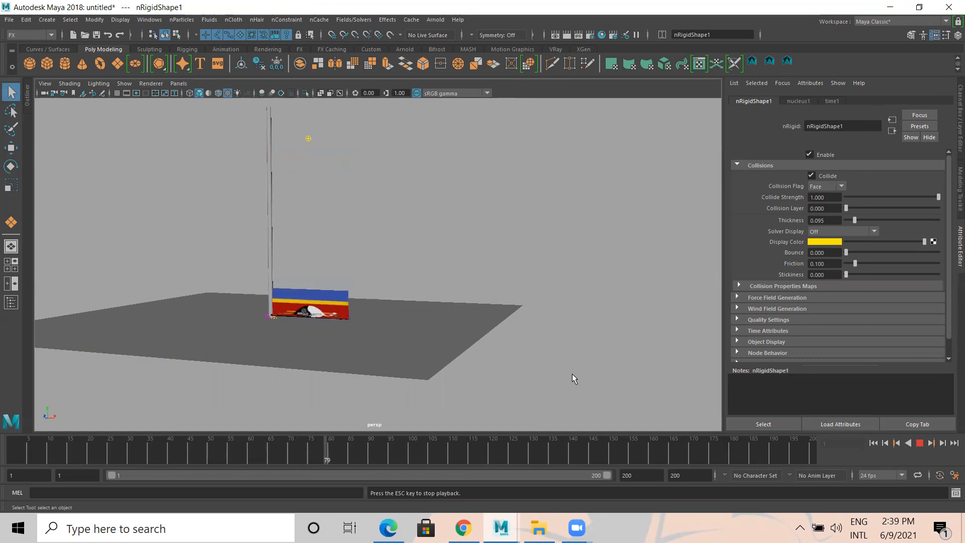
{"action": "key", "text": "Escape"}
{"action": "right_click_drag", "start_coordinate": [526, 352], "coordinate": [361, 323], "text": "alt"}
{"action": "left_click_drag", "start_coordinate": [361, 324], "coordinate": [319, 318], "text": "alt"}
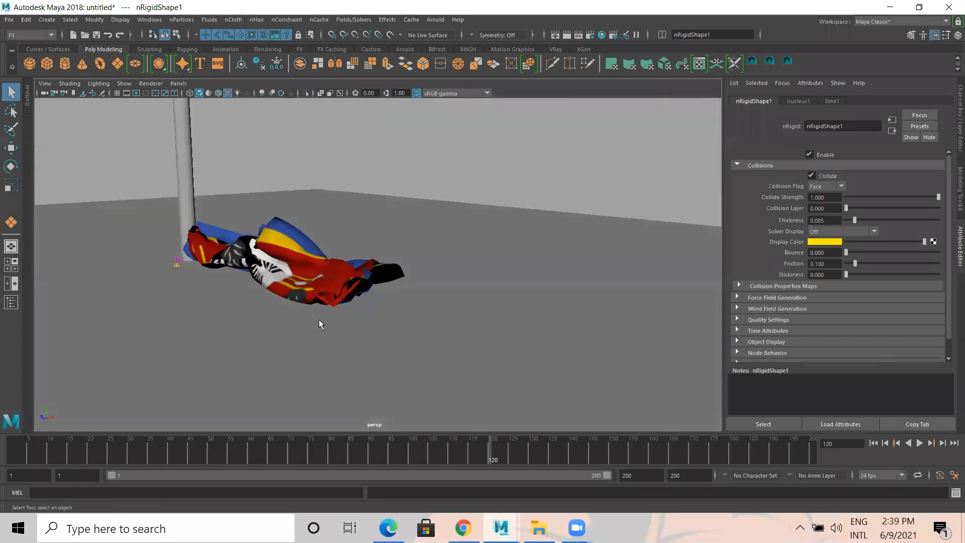
{"action": "left_click", "coordinate": [874, 443]}
Step: Display the scene in wireframe and select the column of flag vertices along the edge that touches the pole
{"action": "right_click_drag", "start_coordinate": [503, 254], "coordinate": [288, 249], "text": "alt"}
{"action": "left_click_drag", "start_coordinate": [288, 250], "coordinate": [328, 220], "text": "alt"}
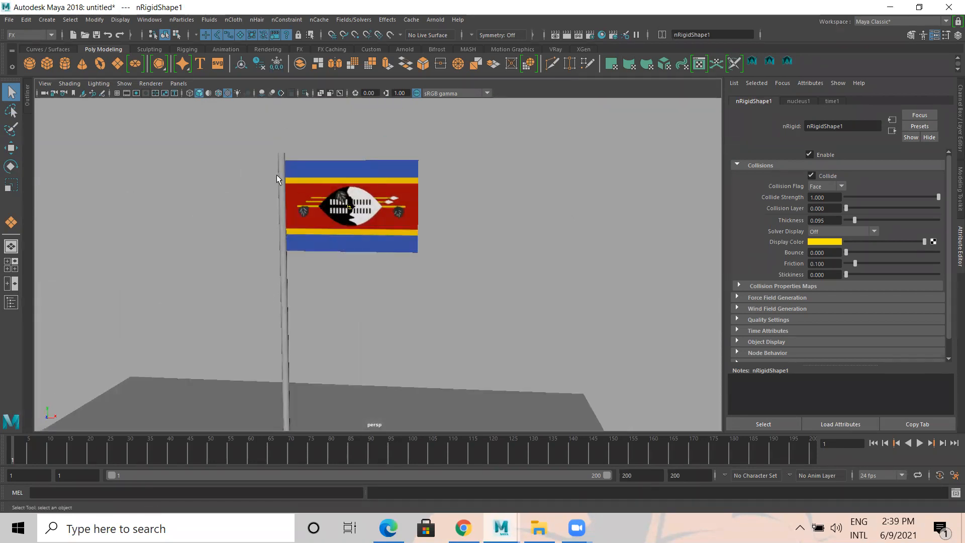
{"action": "left_click", "coordinate": [344, 165]}
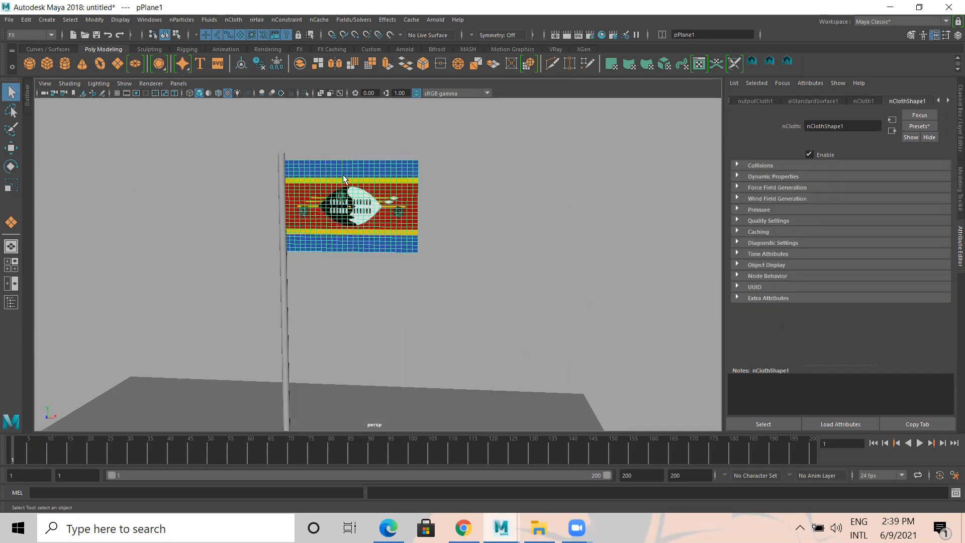
{"action": "scroll", "coordinate": [377, 238], "scroll_direction": "up", "scroll_amount": 5}
{"action": "middle_click_drag", "start_coordinate": [371, 252], "coordinate": [378, 287], "text": "alt"}
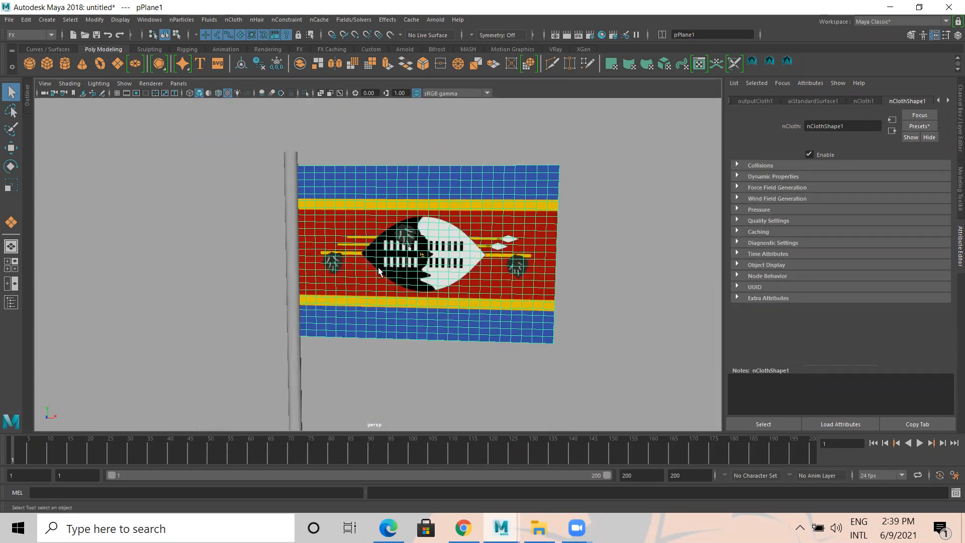
{"action": "key", "text": "4"}
{"action": "left_click_drag", "start_coordinate": [326, 278], "coordinate": [345, 278], "text": "alt"}
{"action": "right_click_drag", "start_coordinate": [345, 278], "coordinate": [300, 267], "text": "alt"}
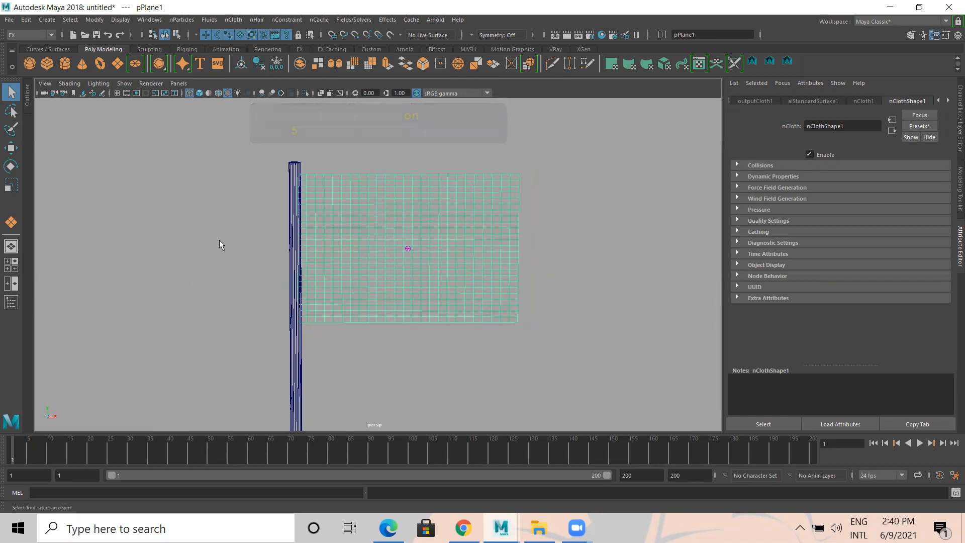
{"action": "right_click_drag", "start_coordinate": [197, 201], "coordinate": [142, 203]}
{"action": "left_click_drag", "start_coordinate": [213, 129], "coordinate": [304, 342]}
{"action": "left_click_drag", "start_coordinate": [309, 267], "coordinate": [312, 327], "text": "alt"}
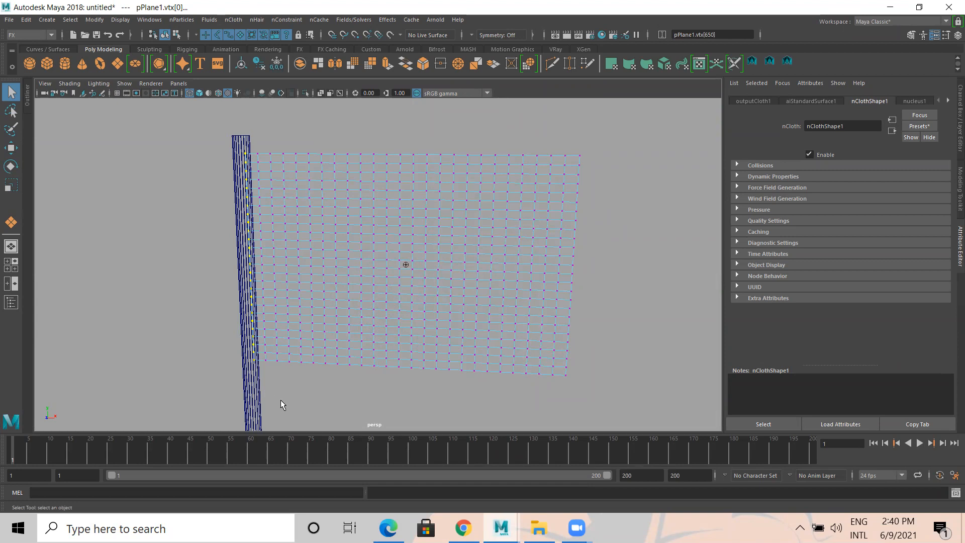
Step: Add the pole to the vertex selection and attach the flag edge to it with a Point to Surface nConstraint
{"action": "left_click", "coordinate": [238, 141]}
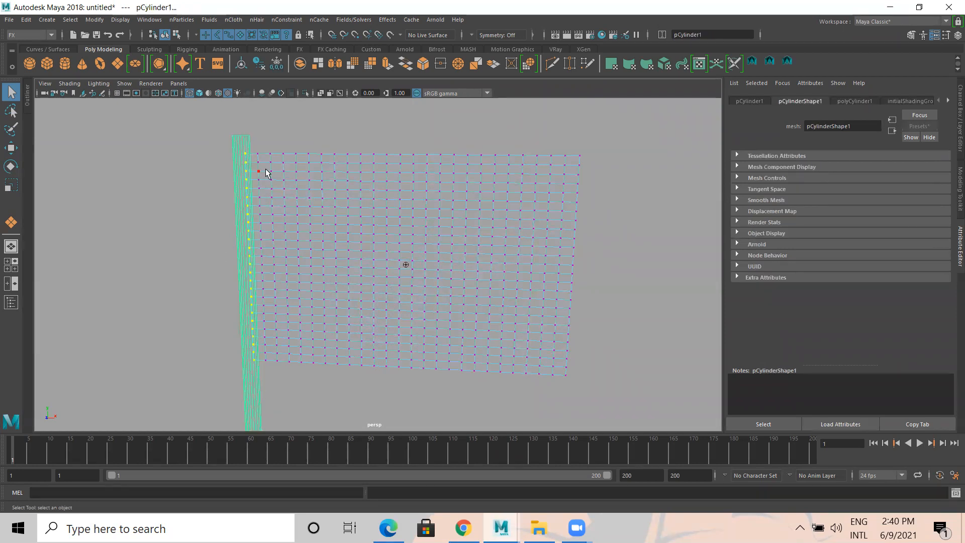
{"action": "left_click", "coordinate": [296, 20]}
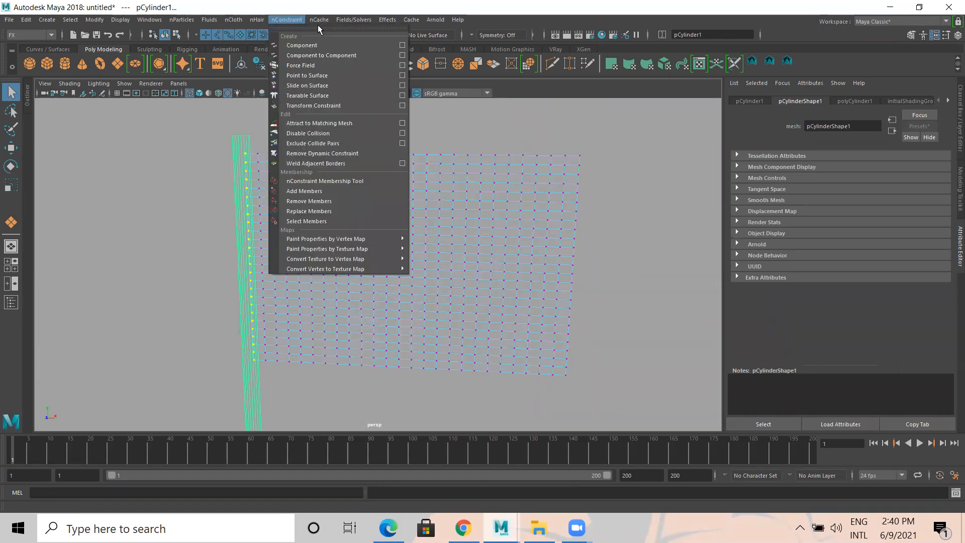
{"action": "mouse_move", "coordinate": [319, 20]}
{"action": "mouse_move", "coordinate": [287, 19]}
{"action": "left_click", "coordinate": [324, 77]}
Step: Examine the constraint connections between the flag's edge vertices and the upper part of the pole
{"action": "right_click_drag", "start_coordinate": [335, 252], "coordinate": [452, 250], "text": "alt"}
{"action": "middle_click_drag", "start_coordinate": [229, 180], "coordinate": [450, 276], "text": "alt"}
{"action": "right_click_drag", "start_coordinate": [373, 194], "coordinate": [437, 191], "text": "alt"}
{"action": "middle_click_drag", "start_coordinate": [289, 108], "coordinate": [437, 381], "text": "alt"}
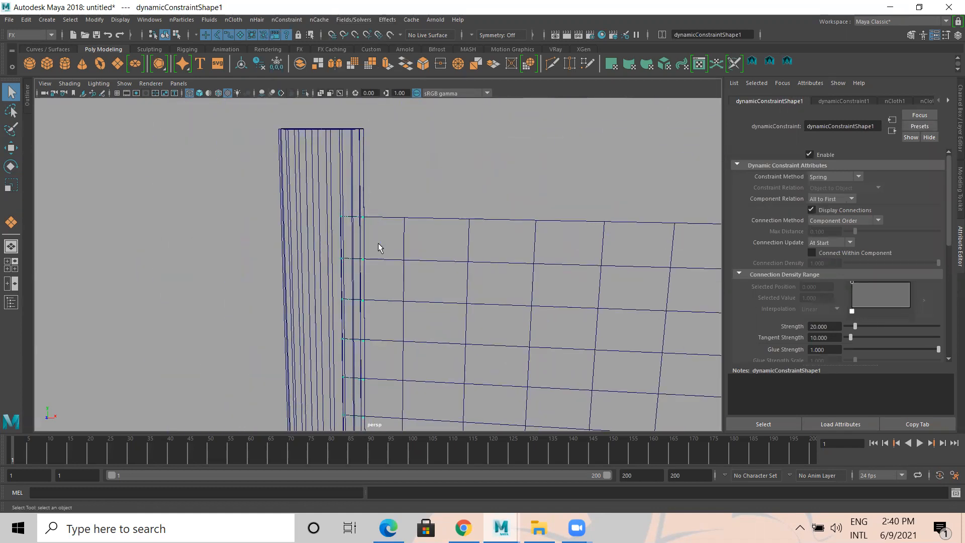
{"action": "right_click_drag", "start_coordinate": [367, 252], "coordinate": [322, 277], "text": "alt"}
{"action": "middle_click_drag", "start_coordinate": [417, 297], "coordinate": [336, 156], "text": "alt"}
{"action": "right_click_drag", "start_coordinate": [347, 252], "coordinate": [285, 266], "text": "alt"}
Step: Restore the textured shaded display and play the simulation from frame 1 to check the flag attached to the pole
{"action": "key", "text": "6"}
{"action": "scroll", "coordinate": [370, 351], "scroll_direction": "down", "scroll_amount": 5}
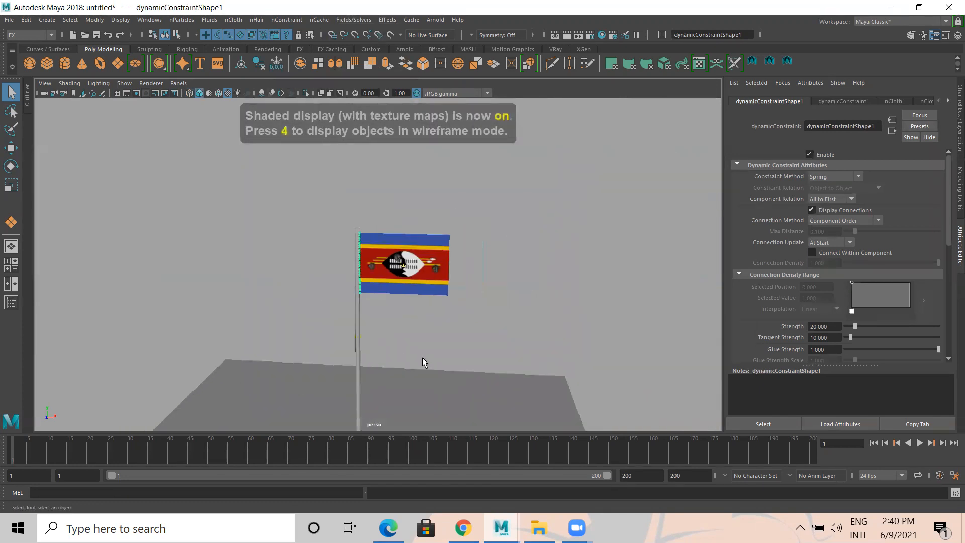
{"action": "middle_click_drag", "start_coordinate": [424, 362], "coordinate": [377, 308], "text": "alt"}
{"action": "right_click_drag", "start_coordinate": [377, 308], "coordinate": [478, 325], "text": "alt"}
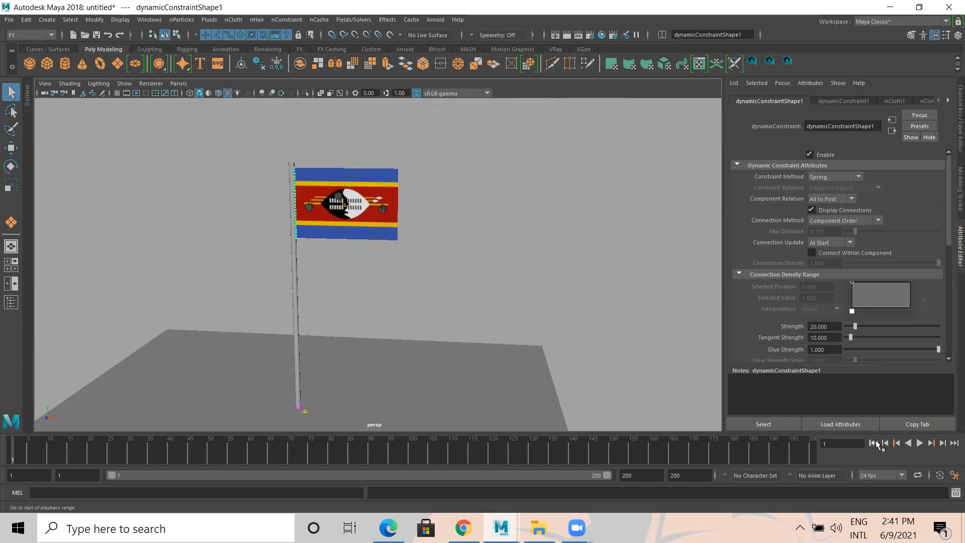
{"action": "left_click", "coordinate": [920, 443]}
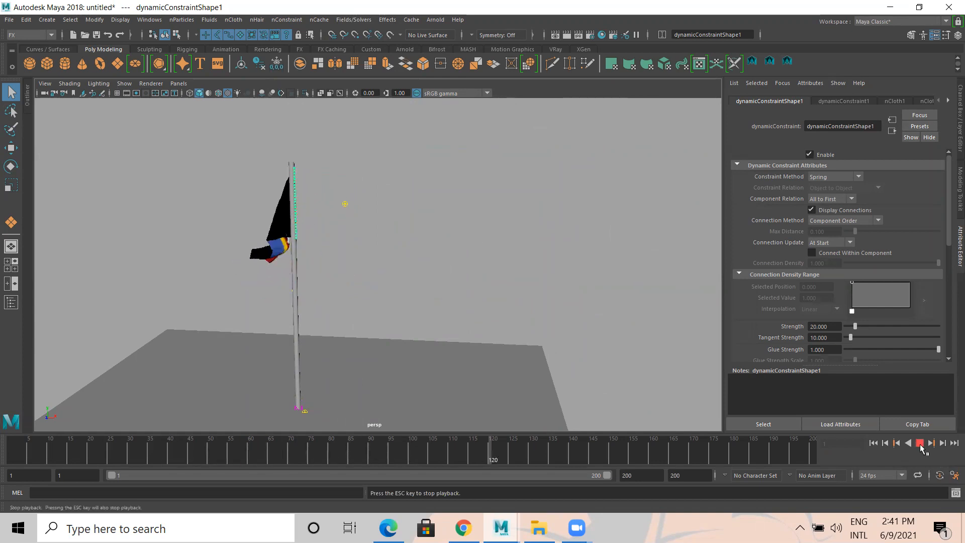
{"action": "left_click", "coordinate": [920, 443]}
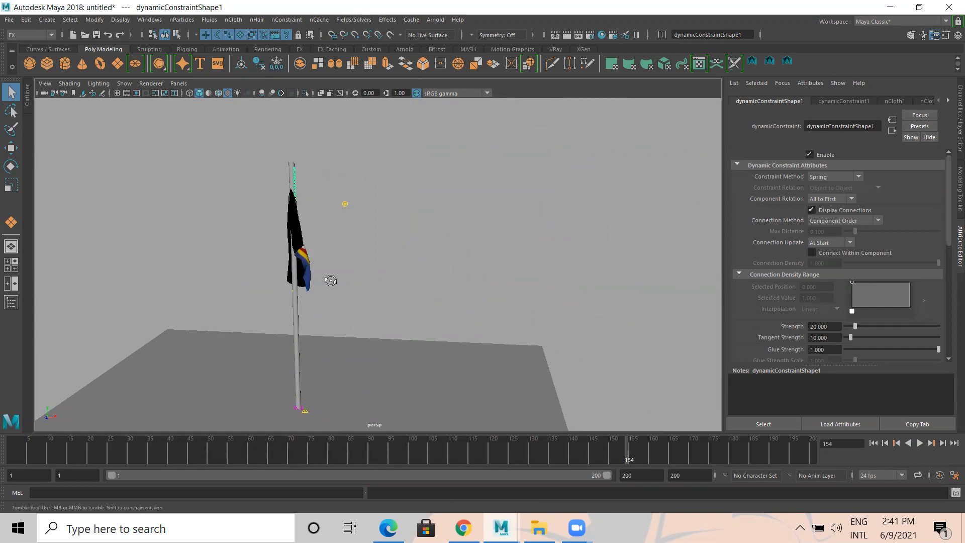
Step: Examine how the flag drapes around the pole and replay the simulation from frame 1
{"action": "left_click_drag", "start_coordinate": [329, 278], "coordinate": [250, 274], "text": "alt"}
{"action": "right_click_drag", "start_coordinate": [250, 274], "coordinate": [504, 306], "text": "alt"}
{"action": "middle_click_drag", "start_coordinate": [290, 226], "coordinate": [314, 336], "text": "alt"}
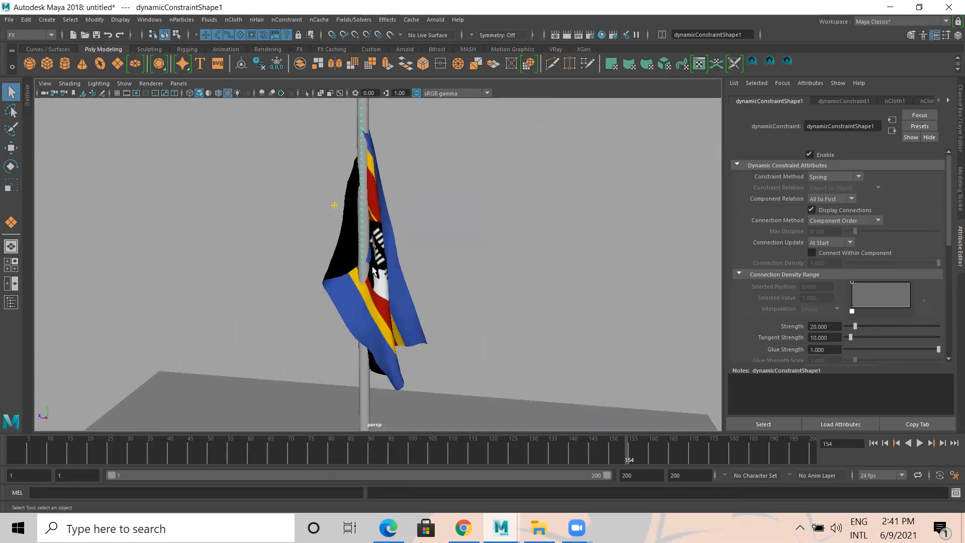
{"action": "scroll", "coordinate": [369, 371], "scroll_direction": "down", "scroll_amount": 3}
{"action": "left_click_drag", "start_coordinate": [353, 332], "coordinate": [403, 358], "text": "alt"}
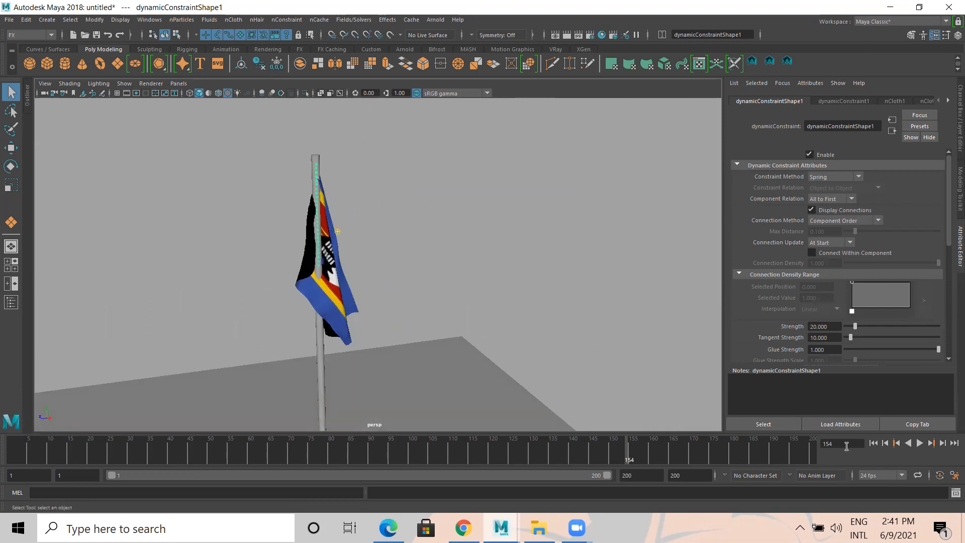
{"action": "left_click_drag", "start_coordinate": [663, 363], "coordinate": [616, 358], "text": "alt"}
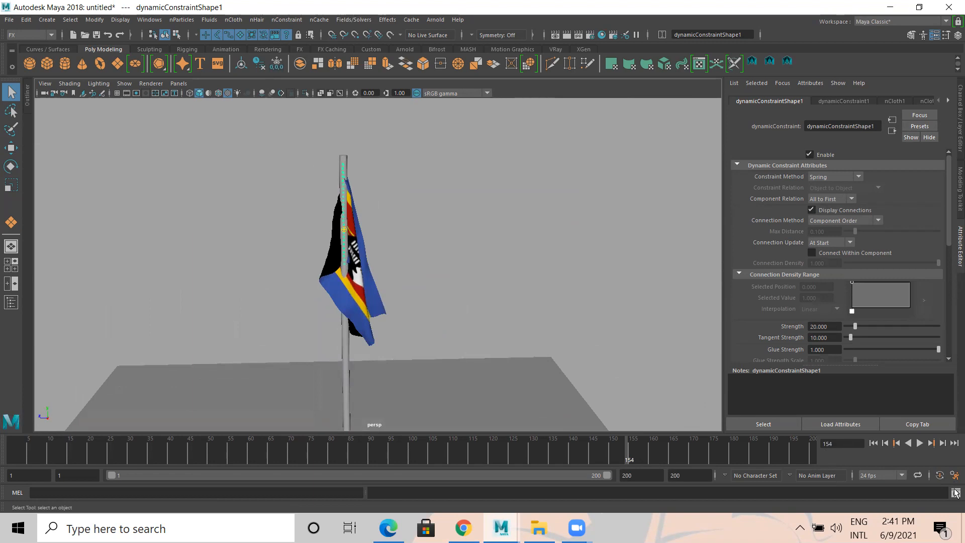
{"action": "left_click", "coordinate": [874, 443]}
{"action": "left_click", "coordinate": [920, 443]}
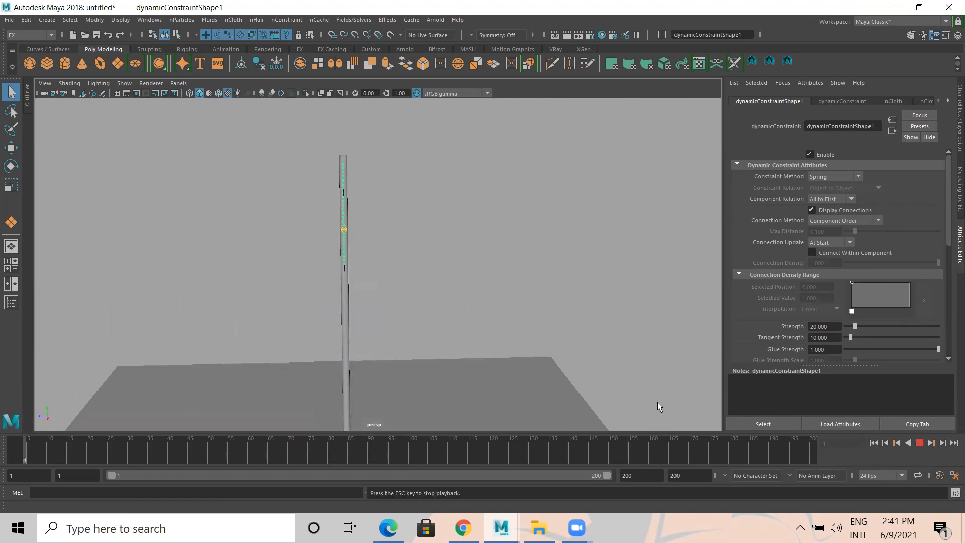
{"action": "mouse_move", "coordinate": [400, 321]}
{"action": "left_mouse_down", "text": "alt"}
{"action": "mouse_move", "coordinate": [416, 315]}
{"action": "mouse_move", "coordinate": [403, 309]}
{"action": "left_mouse_up", "text": "alt"}
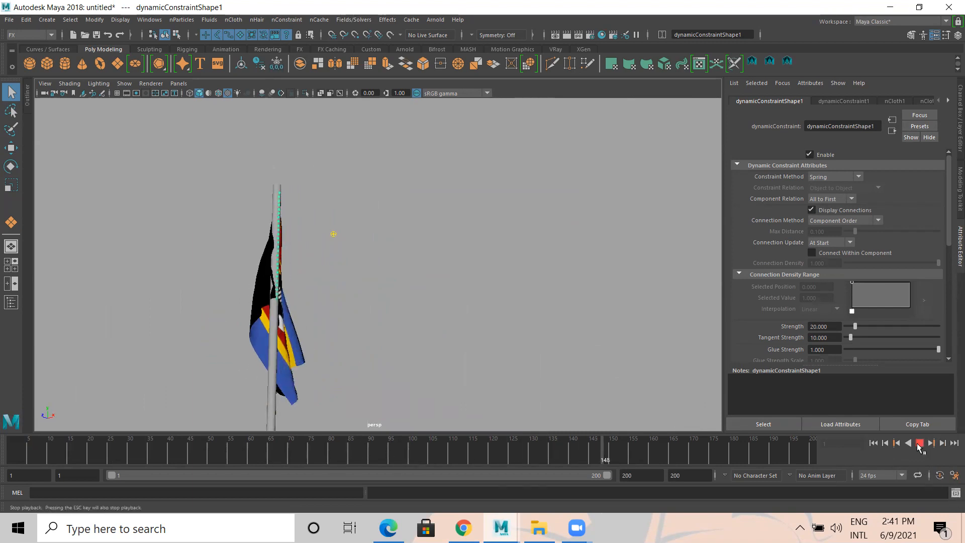
{"action": "left_click", "coordinate": [919, 444]}
Step: Set the end of the playback range to frame 500 and return to the first frame
{"action": "left_click", "coordinate": [637, 476]}
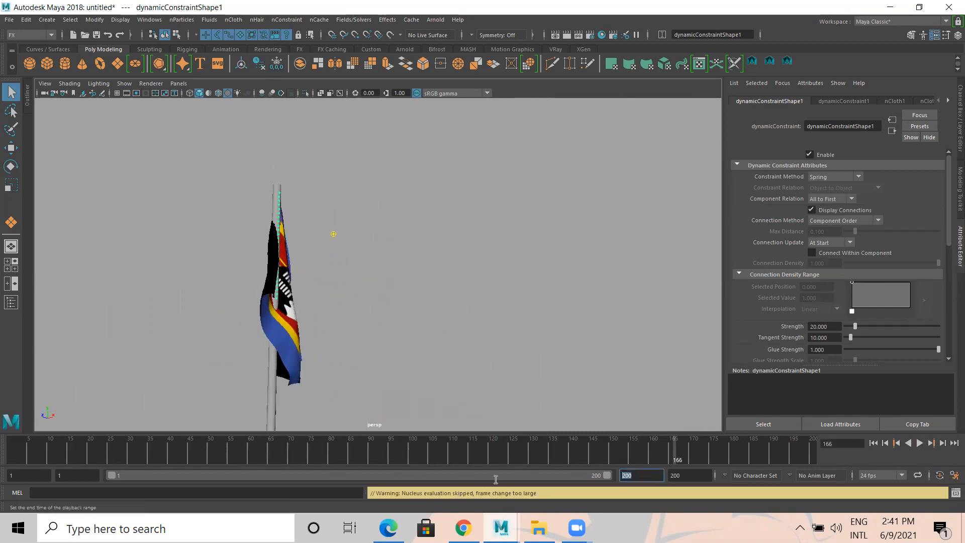
{"action": "type", "text": "500"}
{"action": "key", "text": "Return"}
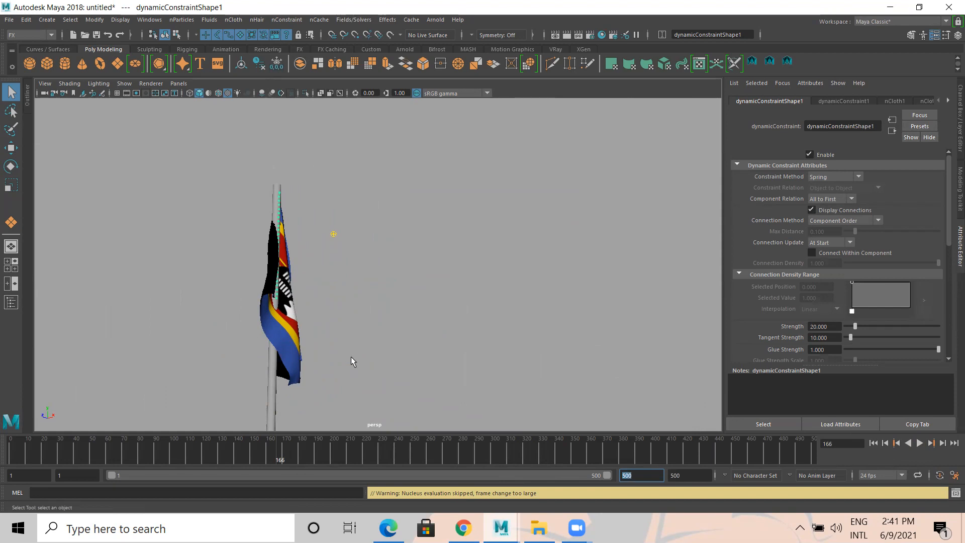
{"action": "left_click", "coordinate": [873, 443]}
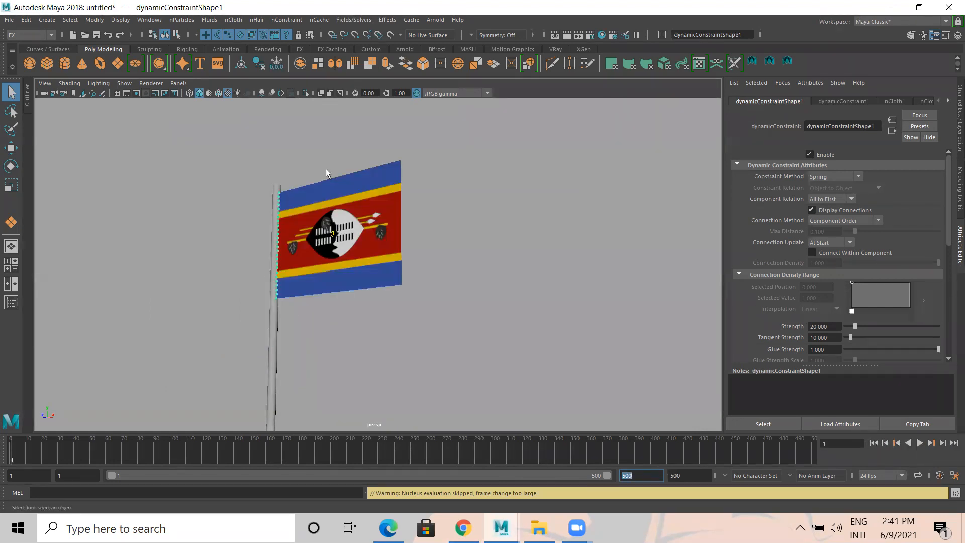
Step: Select the flagpole and make it a passive collider for the cloth simulation
{"action": "left_click", "coordinate": [274, 350]}
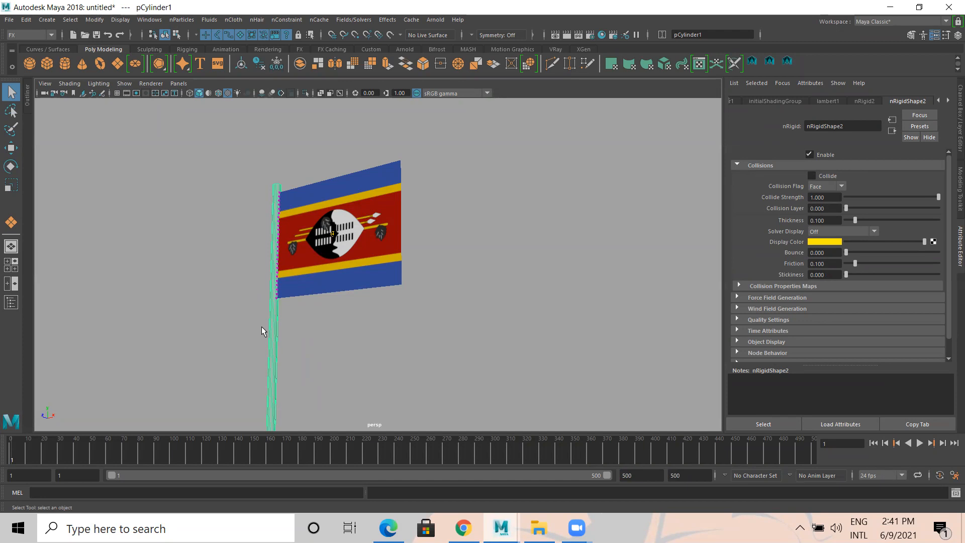
{"action": "left_click", "coordinate": [291, 24]}
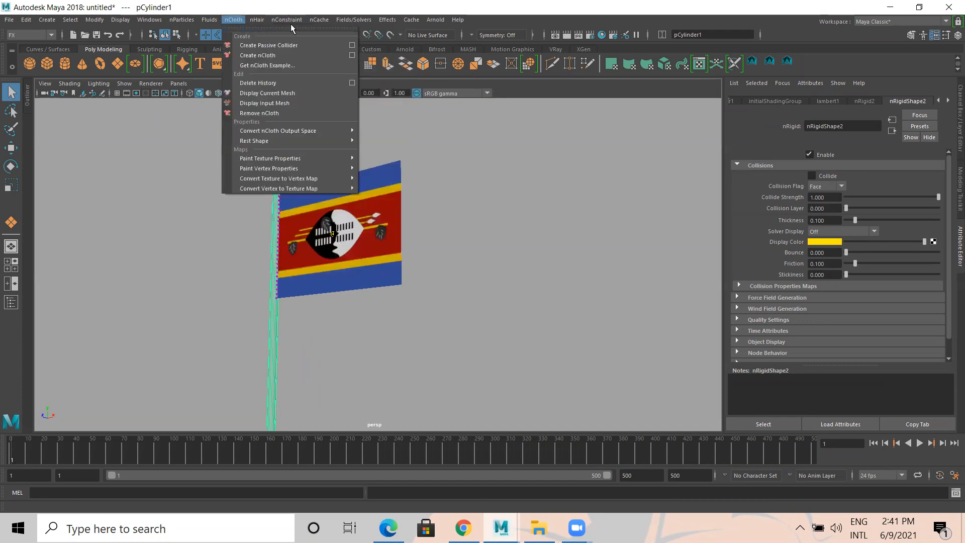
{"action": "left_click", "coordinate": [251, 46]}
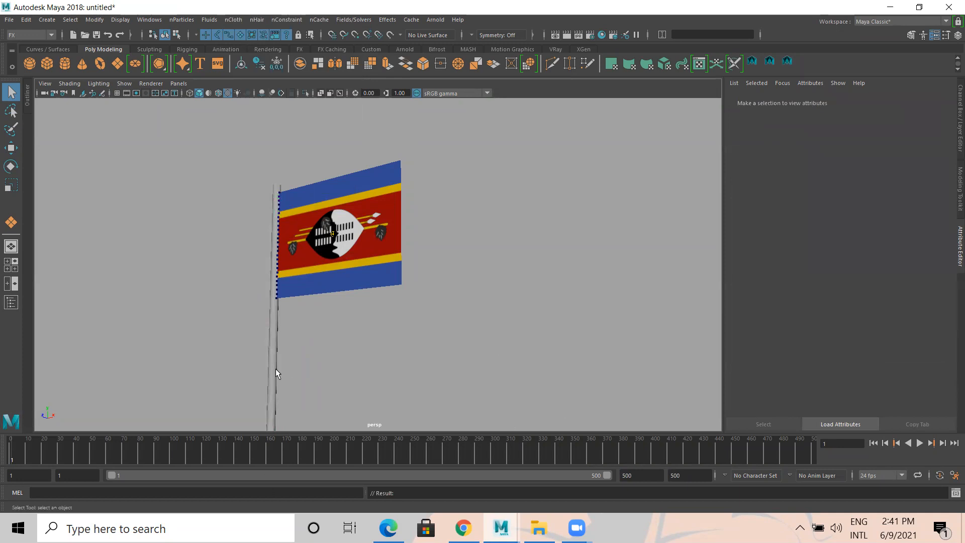
Step: Play the simulation to check how the flag collides with the pole, and rewind to frame 1
{"action": "left_click", "coordinate": [921, 444]}
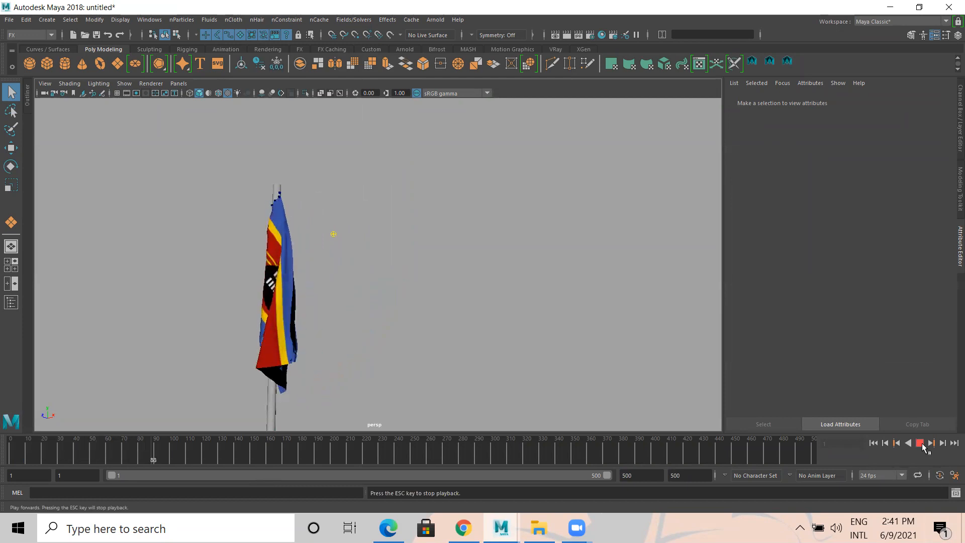
{"action": "left_click_drag", "start_coordinate": [392, 323], "coordinate": [400, 377], "text": "alt"}
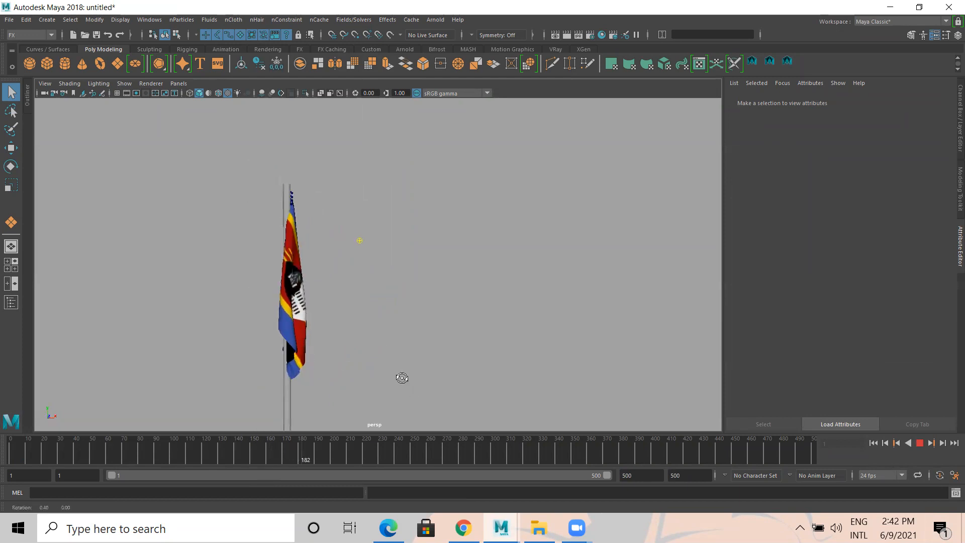
{"action": "left_click", "coordinate": [920, 443]}
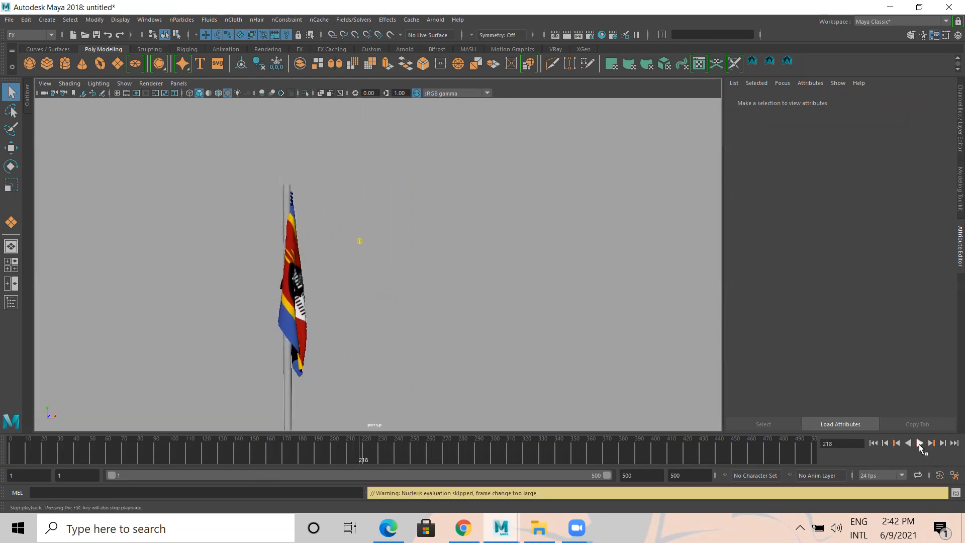
{"action": "left_click", "coordinate": [874, 444]}
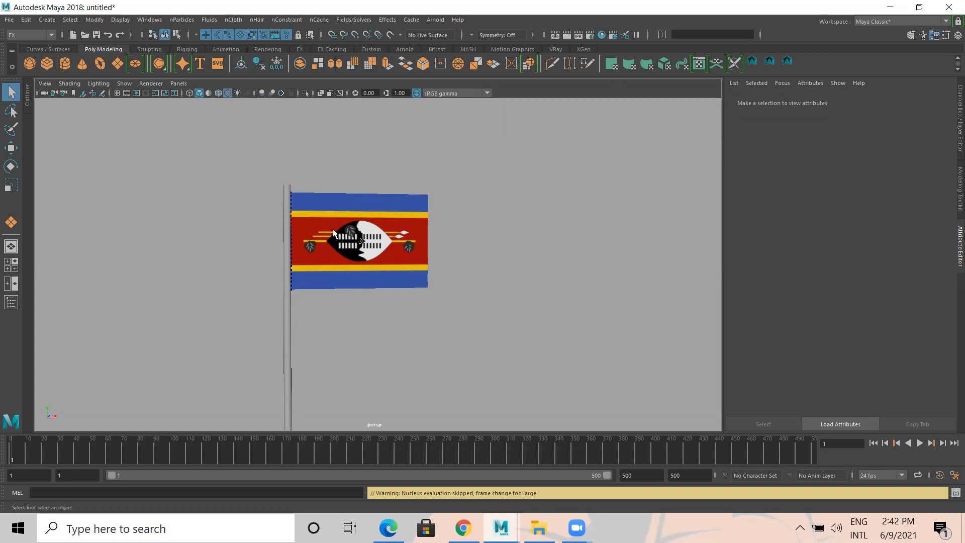
Step: Select the flag and open the gravity and wind attributes of its nucleus1 solver
{"action": "left_click", "coordinate": [398, 224]}
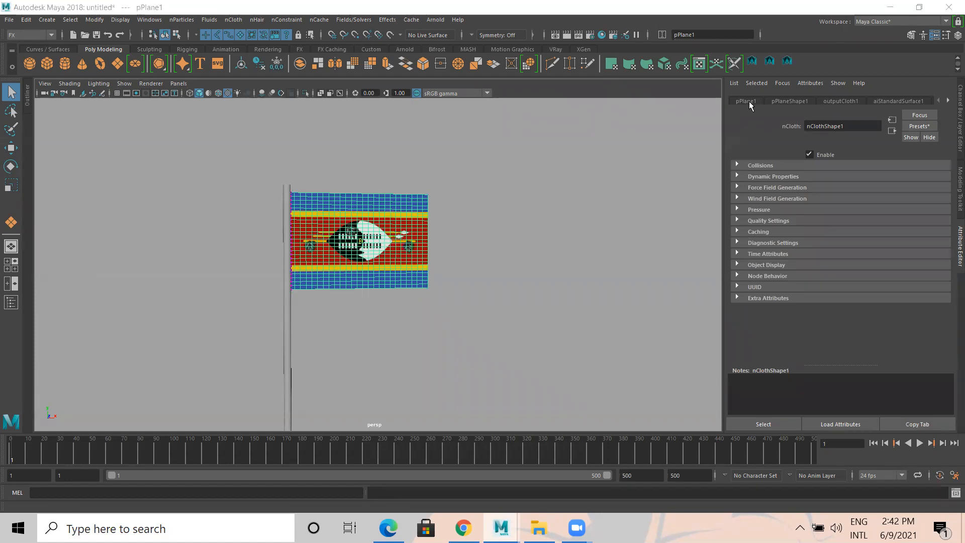
{"action": "left_click", "coordinate": [840, 99]}
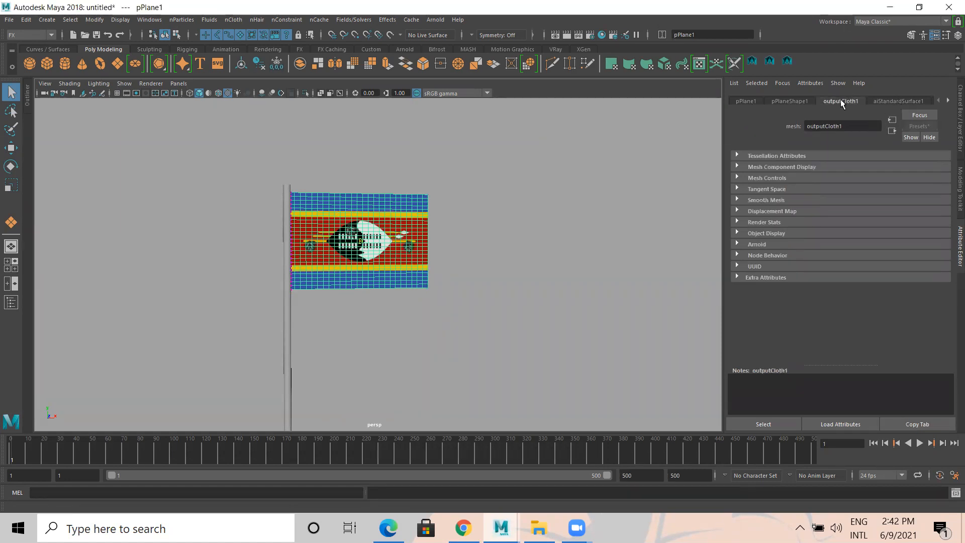
{"action": "left_click", "coordinate": [948, 100]}
{"action": "left_click", "coordinate": [948, 99]}
{"action": "left_click", "coordinate": [876, 101]}
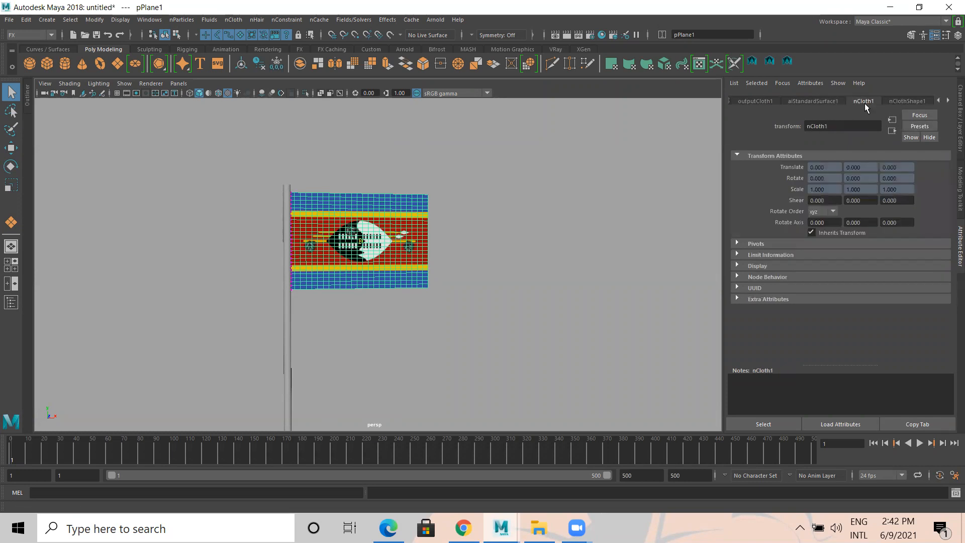
{"action": "left_click", "coordinate": [908, 101]}
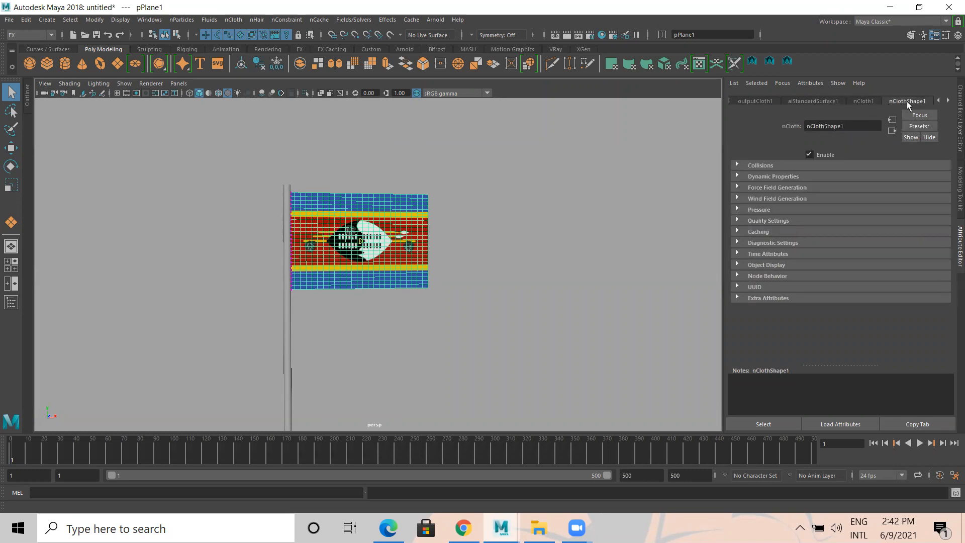
{"action": "left_click", "coordinate": [837, 101]}
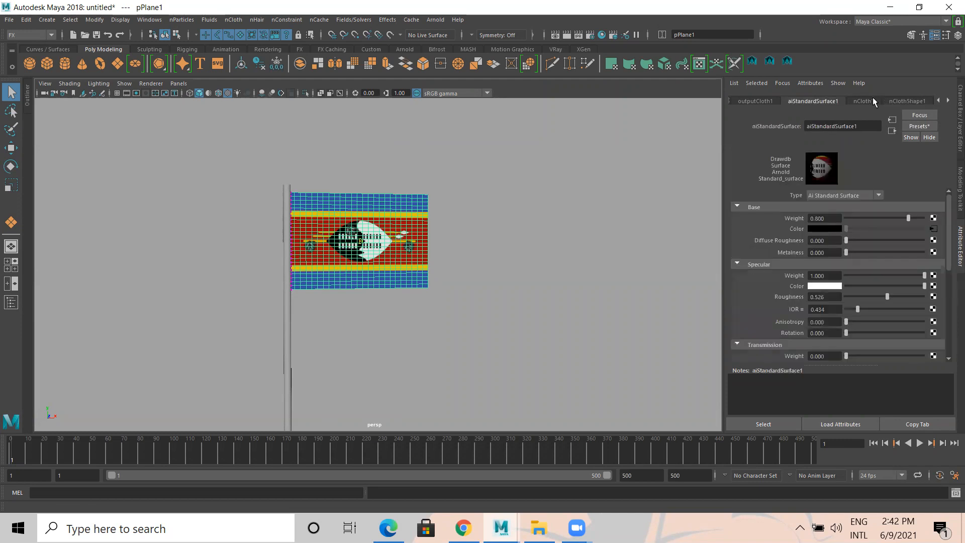
{"action": "left_click", "coordinate": [873, 101]}
{"action": "left_click", "coordinate": [948, 100]}
{"action": "left_click", "coordinate": [948, 101]}
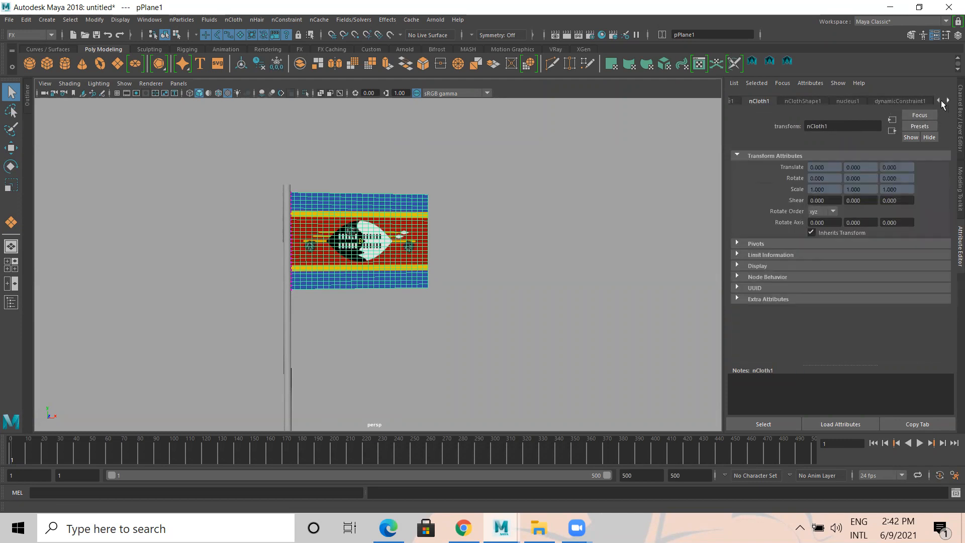
{"action": "left_click", "coordinate": [845, 103]}
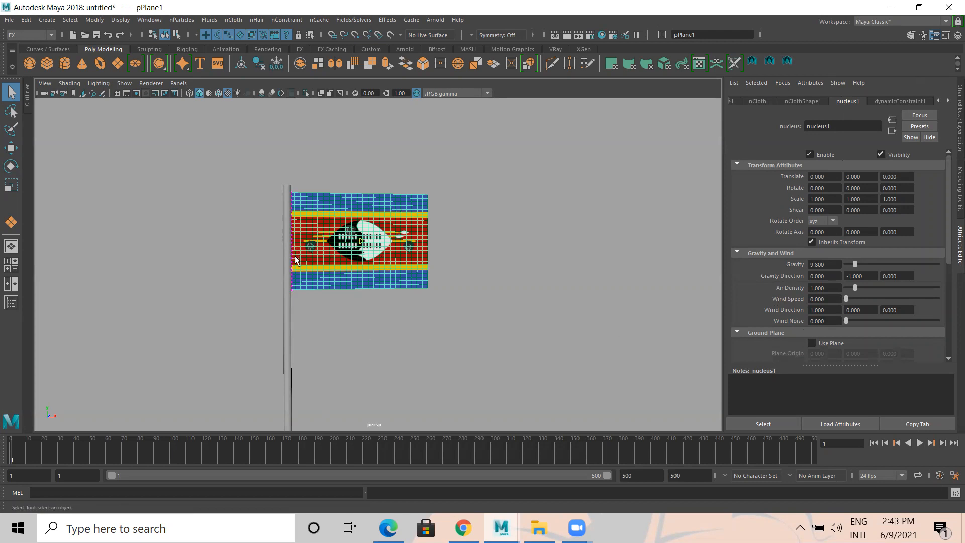
Step: Play the flag simulation with the nucleus wind speed at about 18.956, raising it to about 33.791 during playback
{"action": "mouse_move", "coordinate": [345, 282]}
{"action": "left_mouse_down", "text": "alt"}
{"action": "mouse_move", "coordinate": [296, 286]}
{"action": "mouse_move", "coordinate": [344, 287]}
{"action": "left_mouse_up", "text": "alt"}
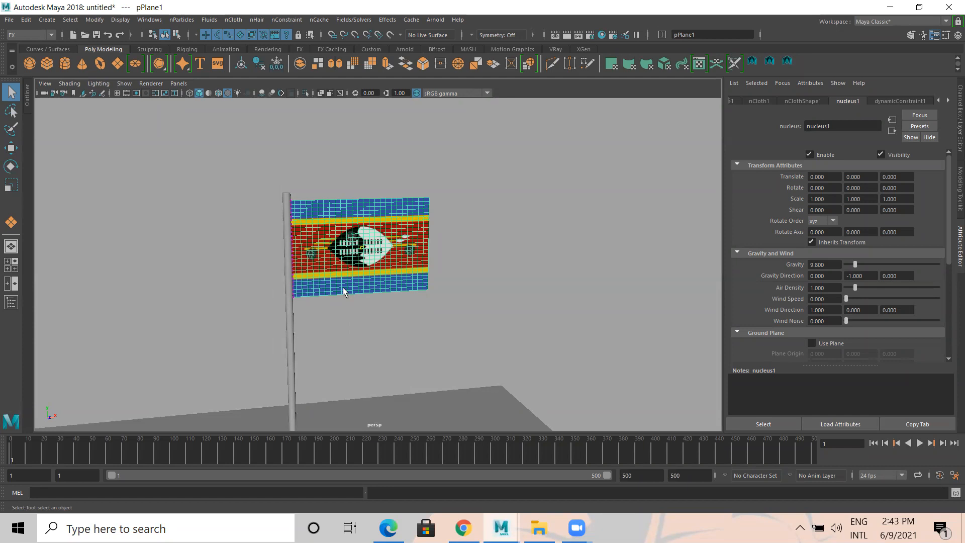
{"action": "left_click_drag", "start_coordinate": [299, 316], "coordinate": [304, 297], "text": "alt"}
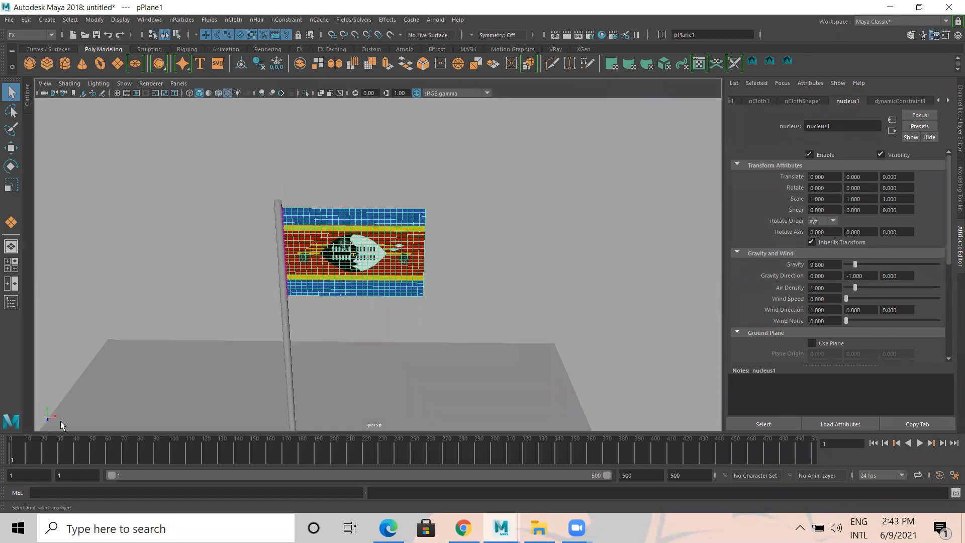
{"action": "left_click_drag", "start_coordinate": [134, 377], "coordinate": [74, 416], "text": "alt"}
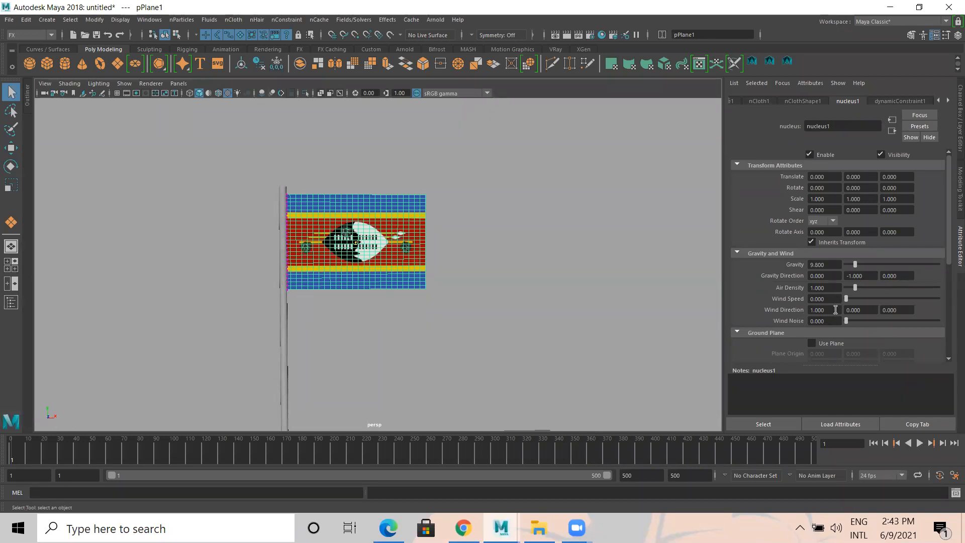
{"action": "left_click_drag", "start_coordinate": [846, 299], "coordinate": [881, 305]}
{"action": "left_click", "coordinate": [920, 443]}
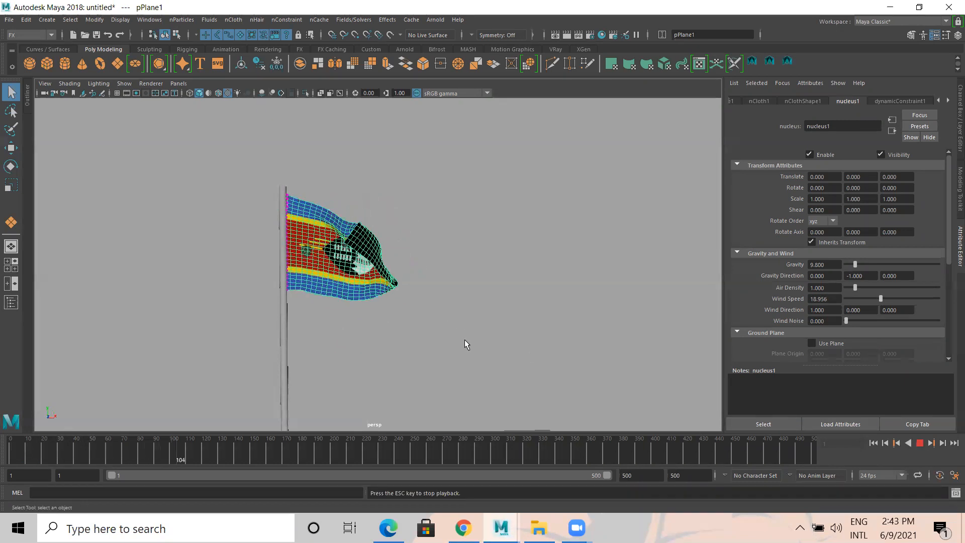
{"action": "left_click", "coordinate": [476, 369]}
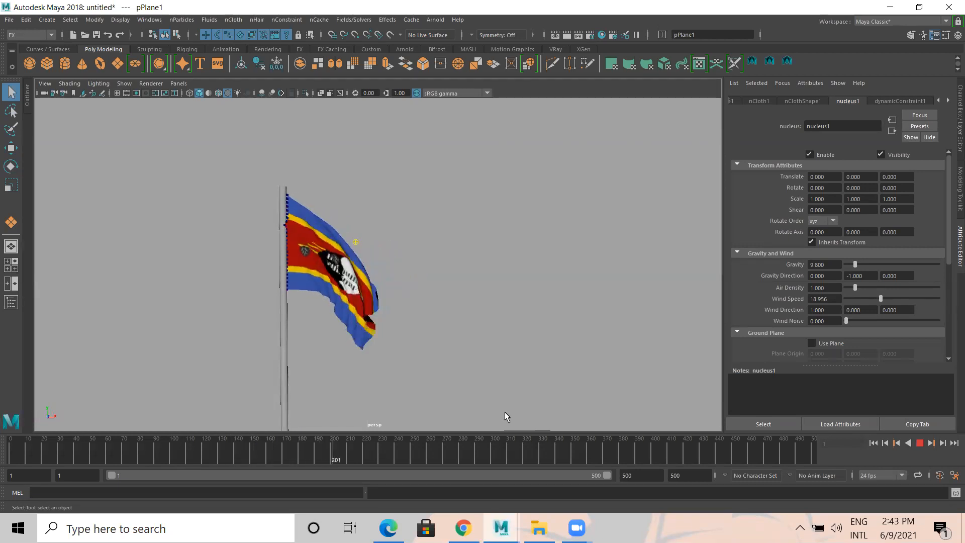
{"action": "scroll", "coordinate": [505, 411], "scroll_direction": "down", "scroll_amount": 5}
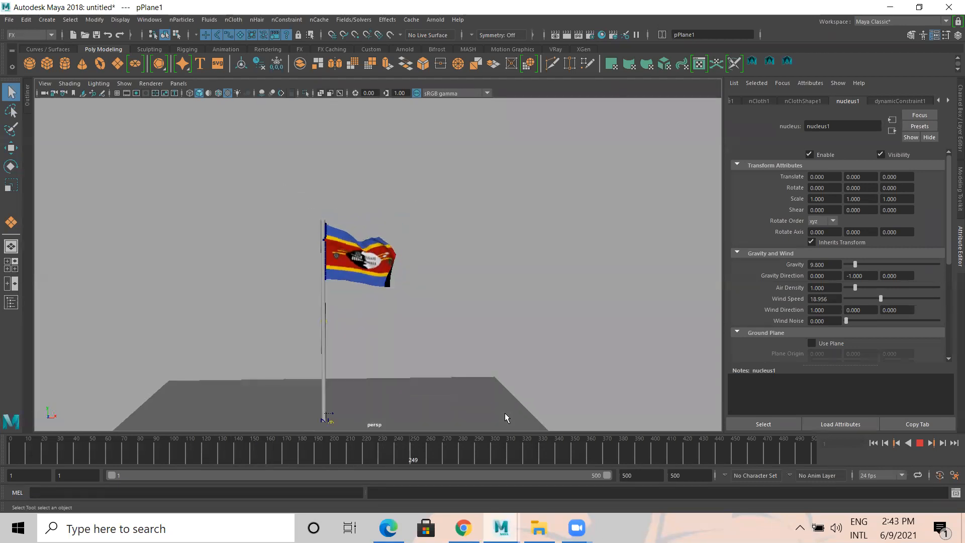
{"action": "left_click_drag", "start_coordinate": [881, 299], "coordinate": [908, 300]}
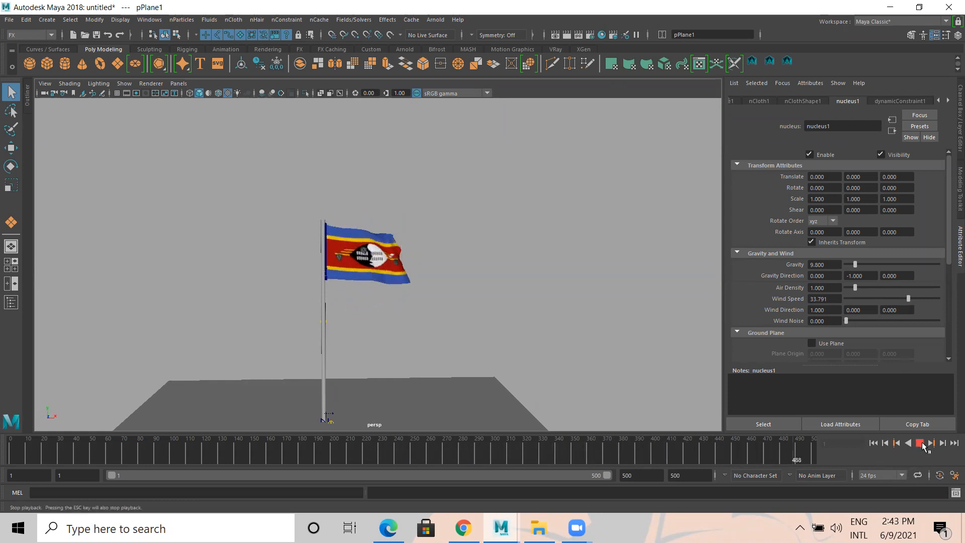
{"action": "left_click", "coordinate": [921, 442]}
Step: Reselect the flag and bring back the nucleus1 solver attributes for wind adjustment
{"action": "left_click", "coordinate": [405, 248]}
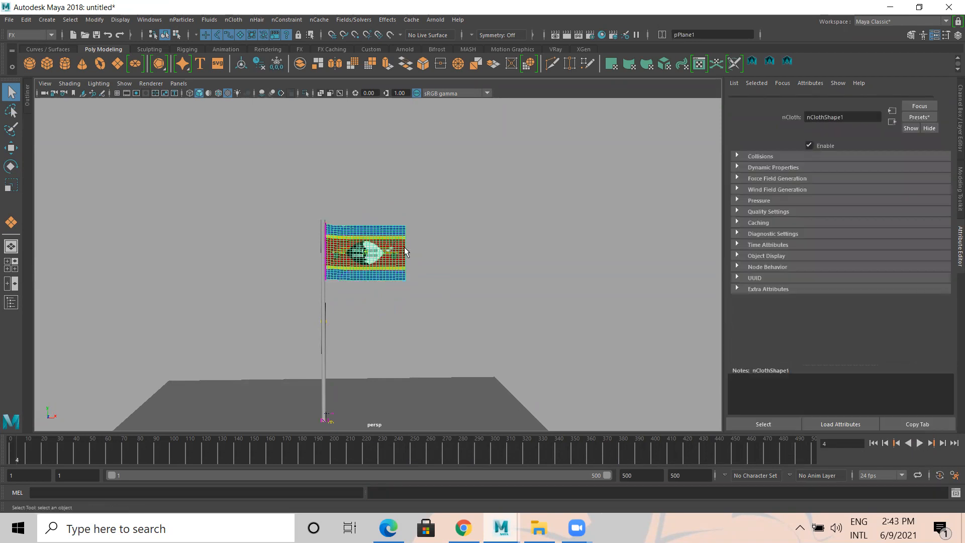
{"action": "left_click", "coordinate": [899, 104]}
{"action": "left_click", "coordinate": [896, 101]}
{"action": "left_click", "coordinate": [843, 102]}
{"action": "scroll", "coordinate": [844, 102], "scroll_direction": "up", "scroll_amount": 3}
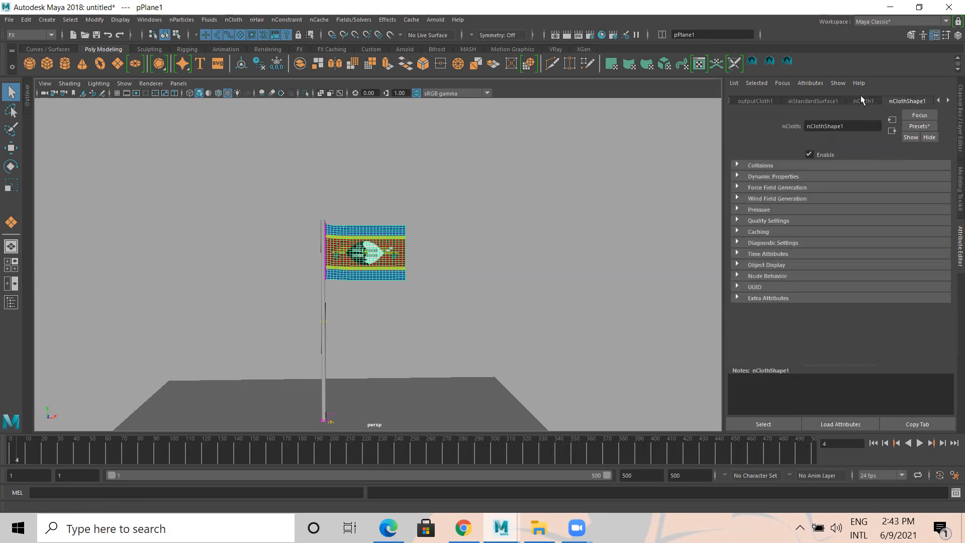
{"action": "left_click", "coordinate": [862, 102]}
{"action": "left_click", "coordinate": [895, 102]}
{"action": "scroll", "coordinate": [894, 102], "scroll_direction": "up", "scroll_amount": 2}
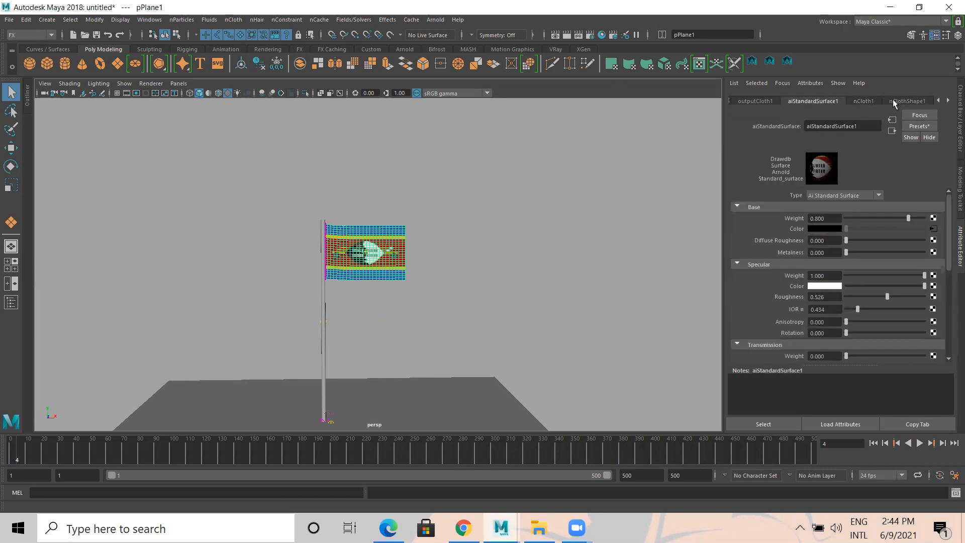
{"action": "scroll", "coordinate": [894, 102], "scroll_direction": "up", "scroll_amount": 2}
{"action": "scroll", "coordinate": [892, 101], "scroll_direction": "up", "scroll_amount": 1}
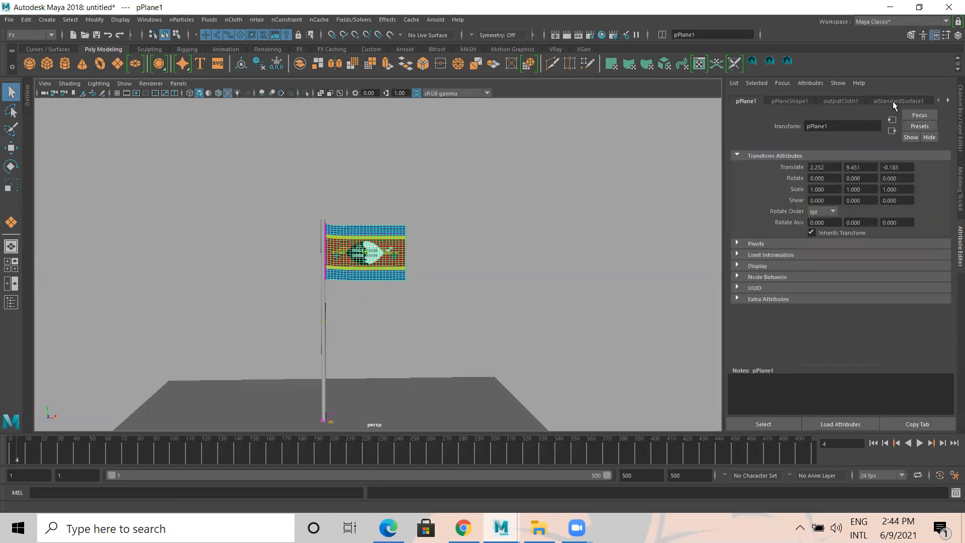
{"action": "scroll", "coordinate": [893, 101], "scroll_direction": "down", "scroll_amount": 3}
{"action": "scroll", "coordinate": [893, 101], "scroll_direction": "down", "scroll_amount": 4}
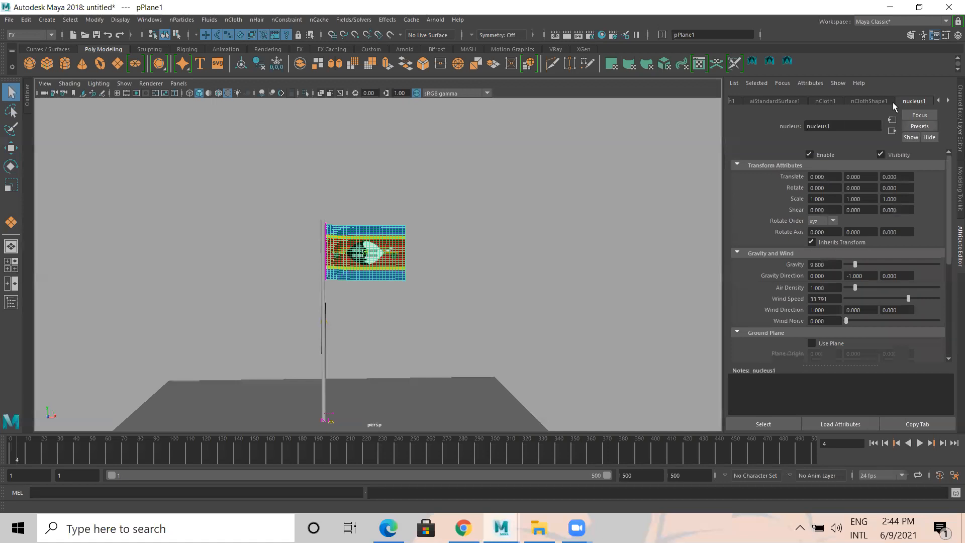
{"action": "left_click", "coordinate": [853, 100]}
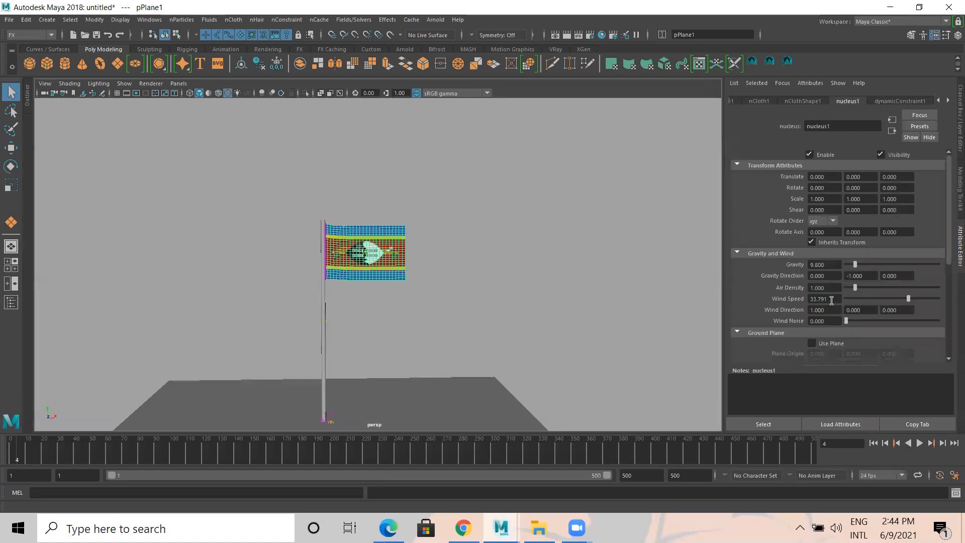
Step: Raise the nucleus1 wind noise to about 0.231, play the flag simulation with the flag deselected, and stop playback
{"action": "scroll", "coordinate": [843, 302], "scroll_direction": "down", "scroll_amount": 1}
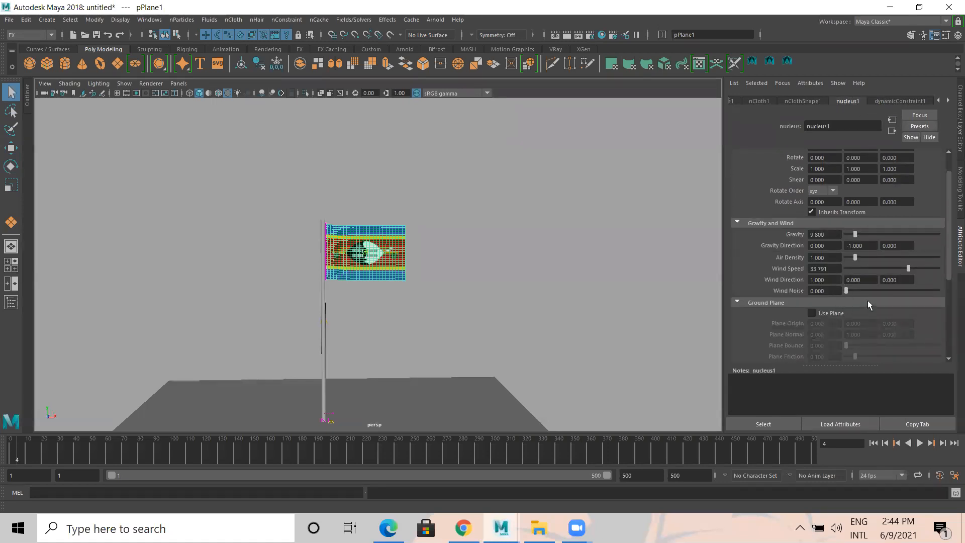
{"action": "scroll", "coordinate": [268, 285], "scroll_direction": "up", "scroll_amount": 2}
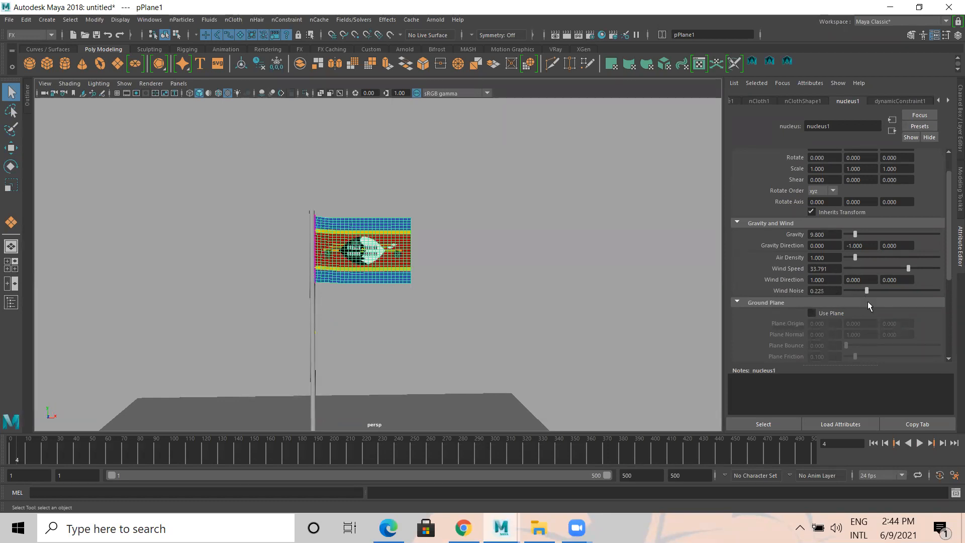
{"action": "left_click", "coordinate": [920, 443]}
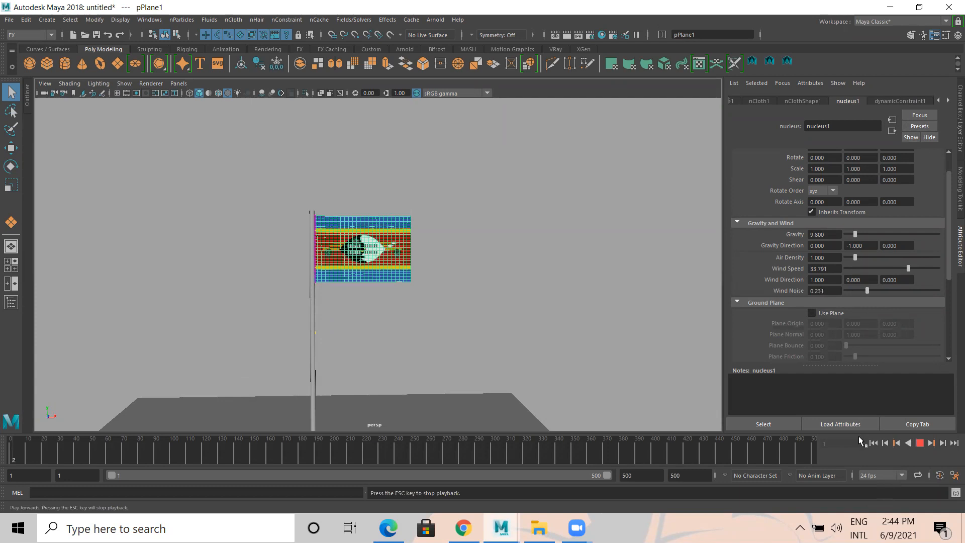
{"action": "left_click", "coordinate": [397, 300]}
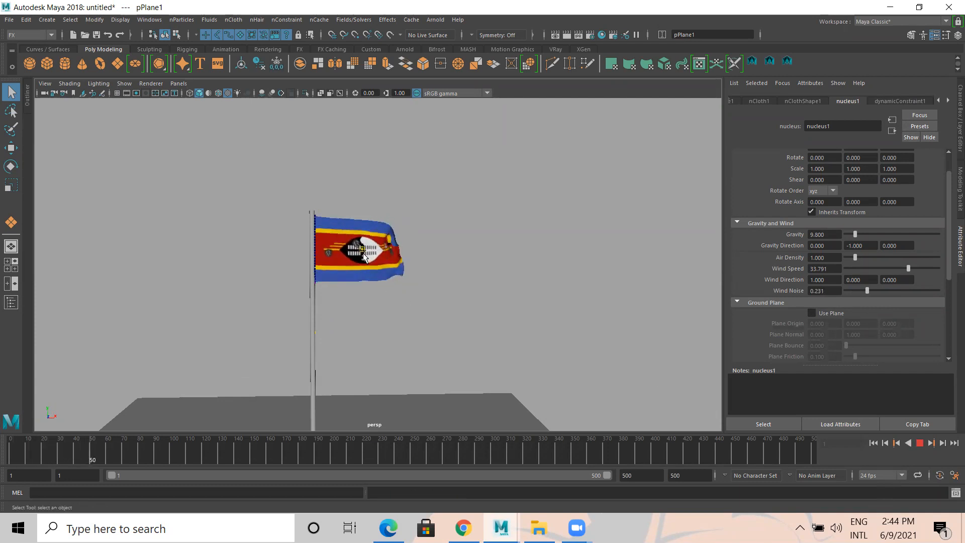
{"action": "scroll", "coordinate": [365, 257], "scroll_direction": "up", "scroll_amount": 2}
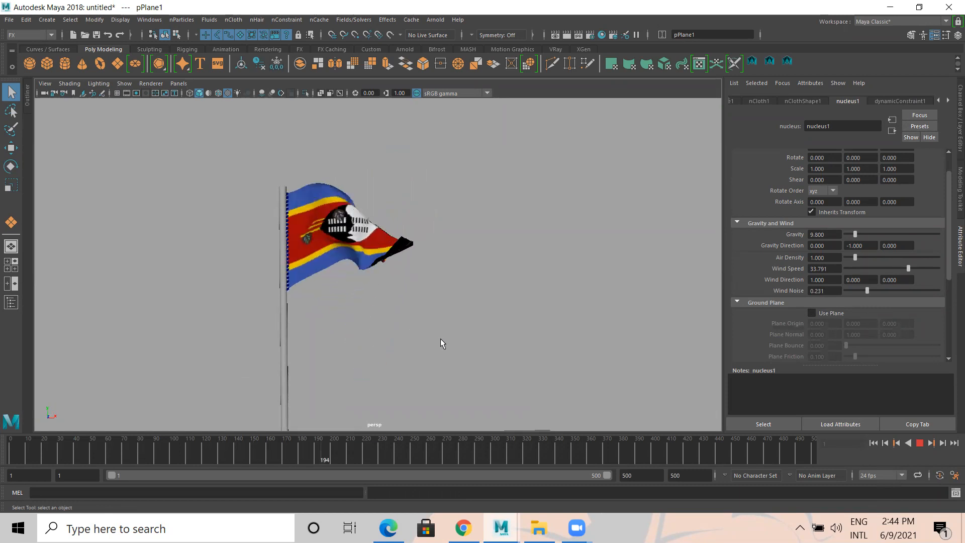
{"action": "left_click", "coordinate": [923, 444]}
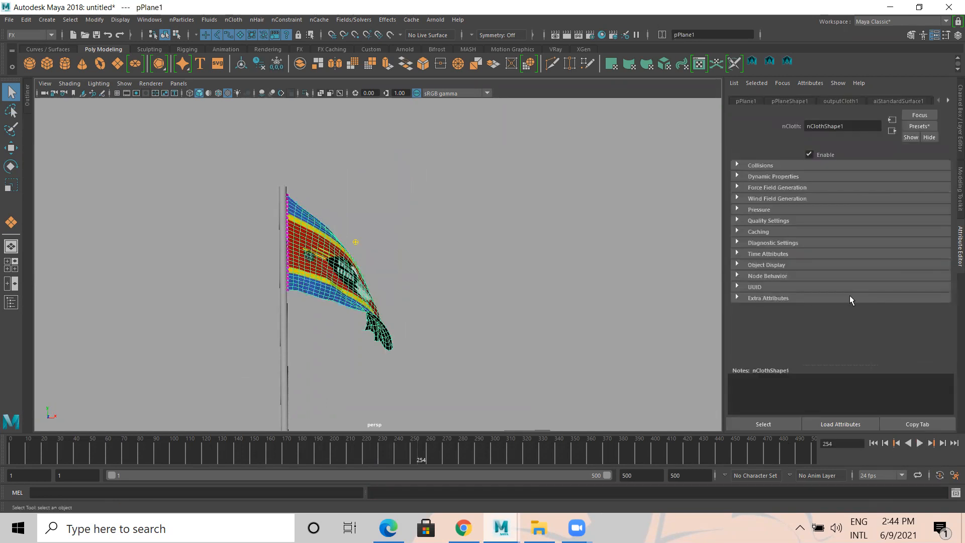
Step: Reopen the flag's nucleus1 attributes, set wind noise to 0 and wind speed to about 35.714, and replay from frame 1
{"action": "left_click", "coordinate": [947, 100]}
{"action": "left_click", "coordinate": [947, 99]}
{"action": "left_click", "coordinate": [752, 101]}
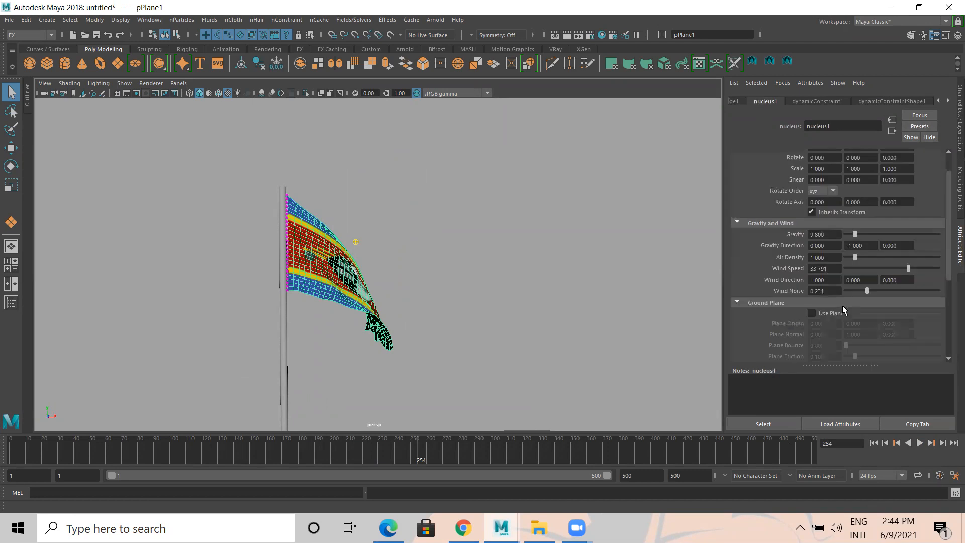
{"action": "left_click_drag", "start_coordinate": [905, 270], "coordinate": [912, 270]}
{"action": "left_click", "coordinate": [874, 443]}
{"action": "left_click", "coordinate": [919, 443]}
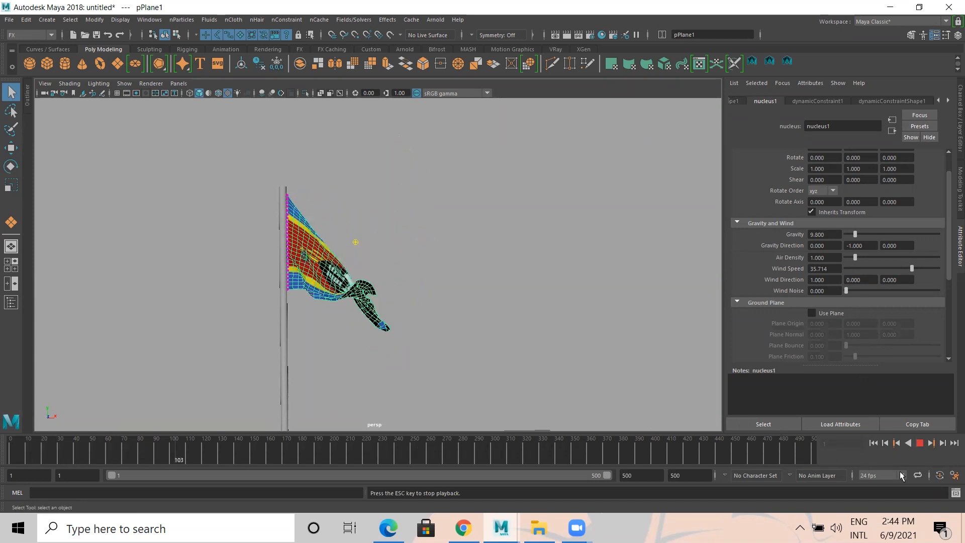
Step: Set the nucleus1 wind speed to about 23.626, replay the flag from frame 1, and clear the selection
{"action": "key", "text": "Escape"}
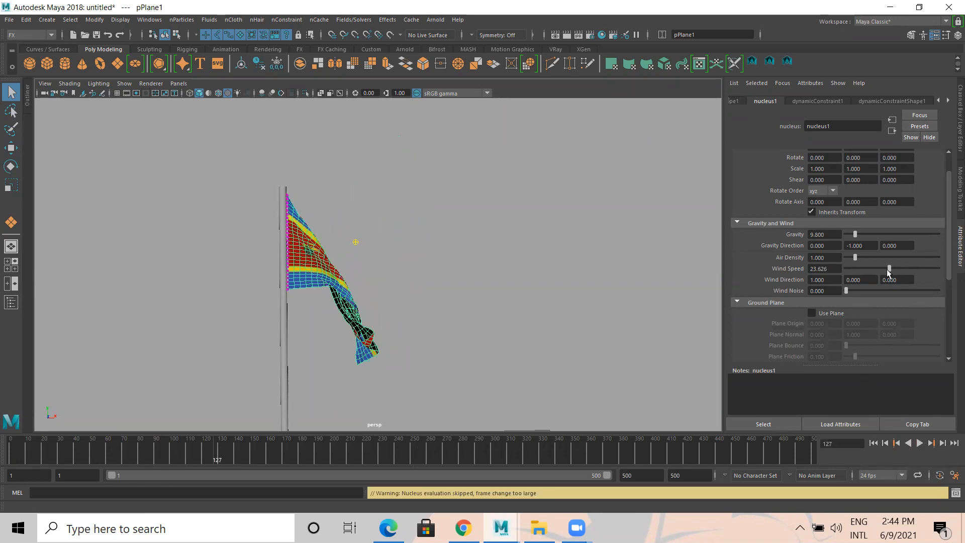
{"action": "left_click", "coordinate": [873, 443]}
{"action": "left_click", "coordinate": [920, 443]}
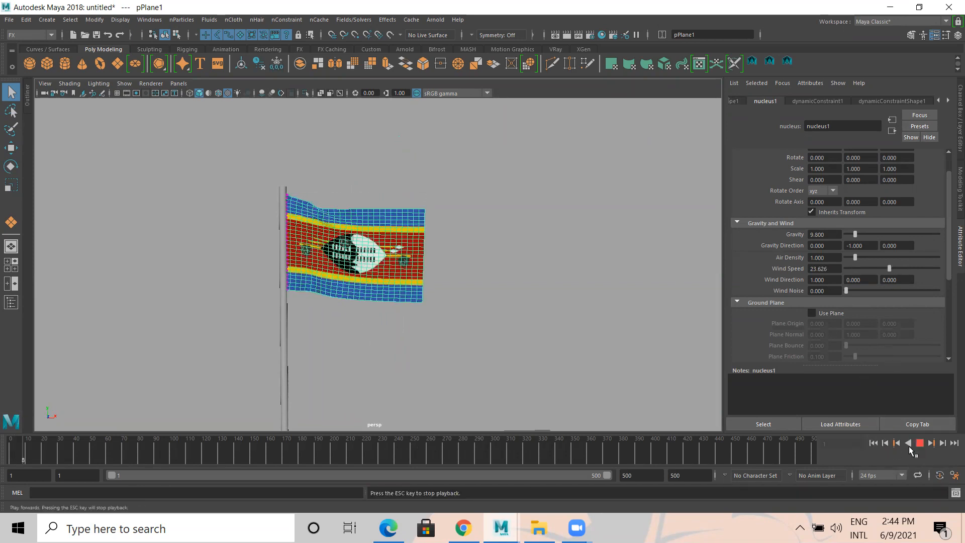
{"action": "left_click", "coordinate": [532, 373]}
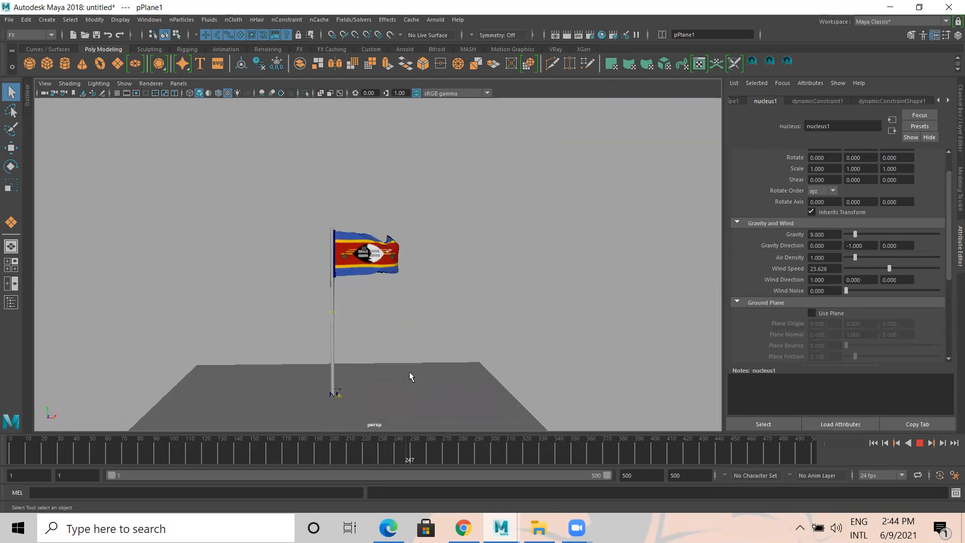
{"action": "left_click", "coordinate": [918, 443]}
{"action": "left_click", "coordinate": [553, 352]}
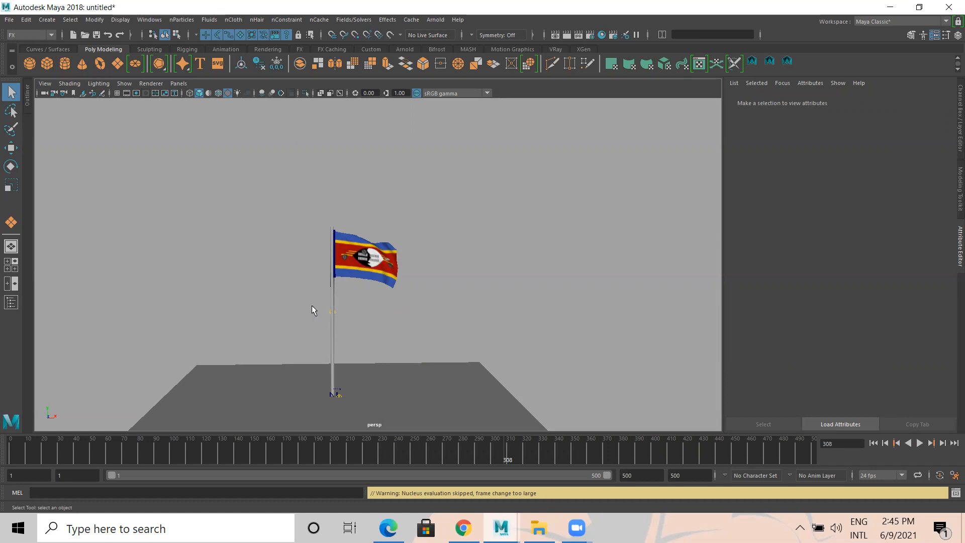
Step: Replay the simulation from frame 1 in a closer view of the flag and pole, stopping at about frame 152
{"action": "left_click_drag", "start_coordinate": [313, 306], "coordinate": [309, 300], "text": "alt"}
{"action": "right_click_drag", "start_coordinate": [309, 300], "coordinate": [372, 357], "text": "alt"}
{"action": "middle_click_drag", "start_coordinate": [313, 320], "coordinate": [322, 254], "text": "alt"}
{"action": "left_click_drag", "start_coordinate": [324, 327], "coordinate": [312, 330], "text": "alt"}
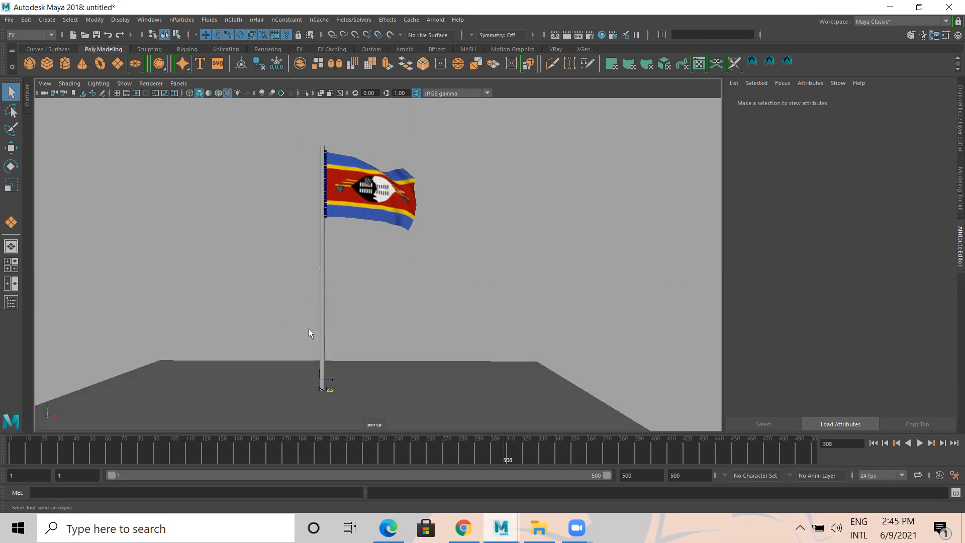
{"action": "middle_click_drag", "start_coordinate": [309, 328], "coordinate": [329, 303], "text": "alt"}
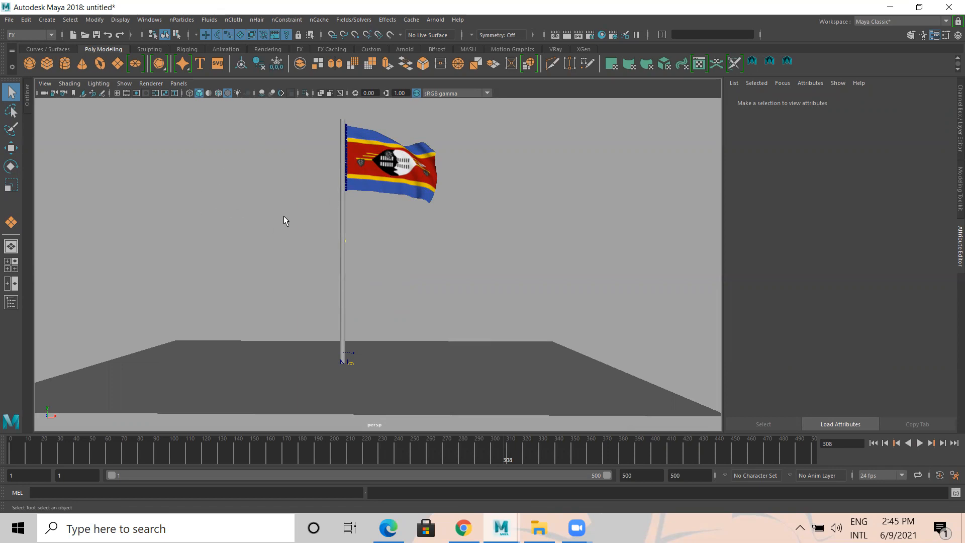
{"action": "left_click_drag", "start_coordinate": [361, 248], "coordinate": [372, 342], "text": "alt"}
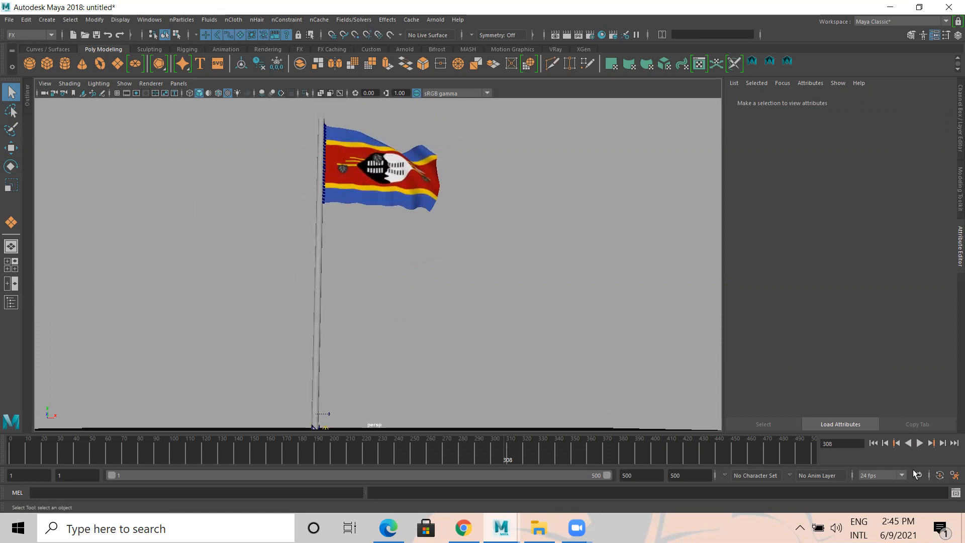
{"action": "left_click", "coordinate": [874, 443]}
{"action": "left_click", "coordinate": [918, 445]}
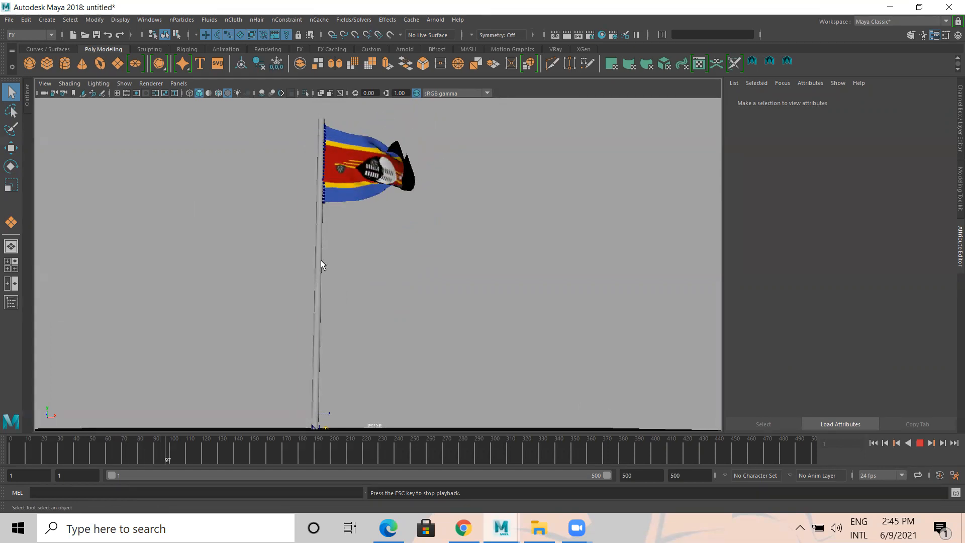
{"action": "left_click", "coordinate": [920, 442]}
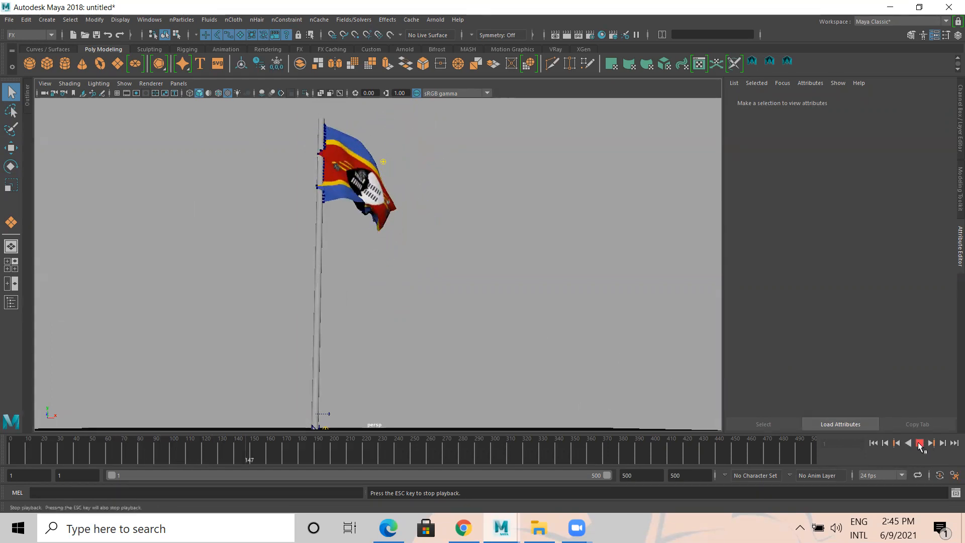
Step: Inspect the flag's attachment to the pole at frame 152, and replay the simulation from frame 1 until about frame 166
{"action": "scroll", "coordinate": [258, 344], "scroll_direction": "down", "scroll_amount": 5}
{"action": "left_click_drag", "start_coordinate": [259, 345], "coordinate": [199, 303], "text": "alt"}
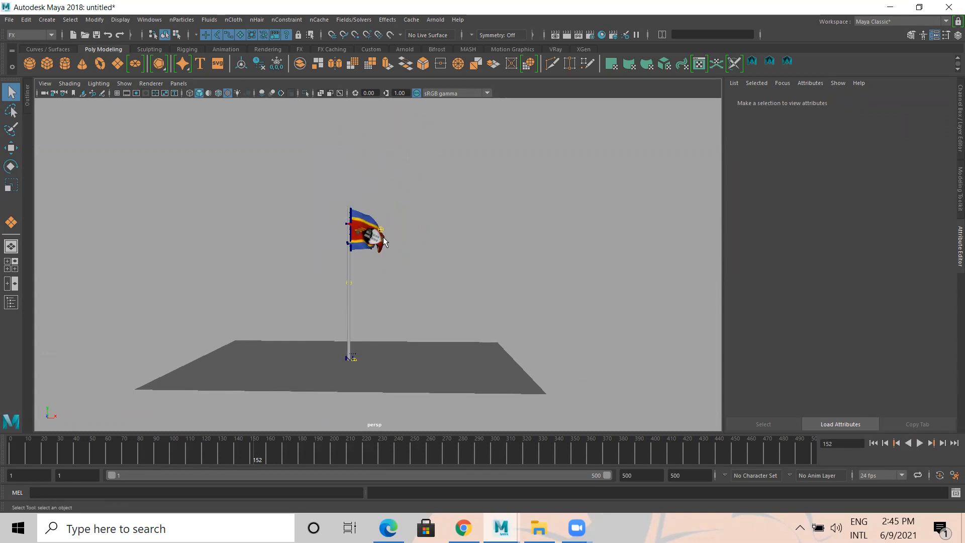
{"action": "left_click_drag", "start_coordinate": [394, 357], "coordinate": [453, 388], "text": "alt"}
{"action": "mouse_move", "coordinate": [453, 388]}
{"action": "right_mouse_down", "text": "alt"}
{"action": "mouse_move", "coordinate": [442, 371]}
{"action": "mouse_move", "coordinate": [410, 371]}
{"action": "mouse_move", "coordinate": [424, 390]}
{"action": "mouse_move", "coordinate": [460, 397]}
{"action": "right_mouse_up", "text": "alt"}
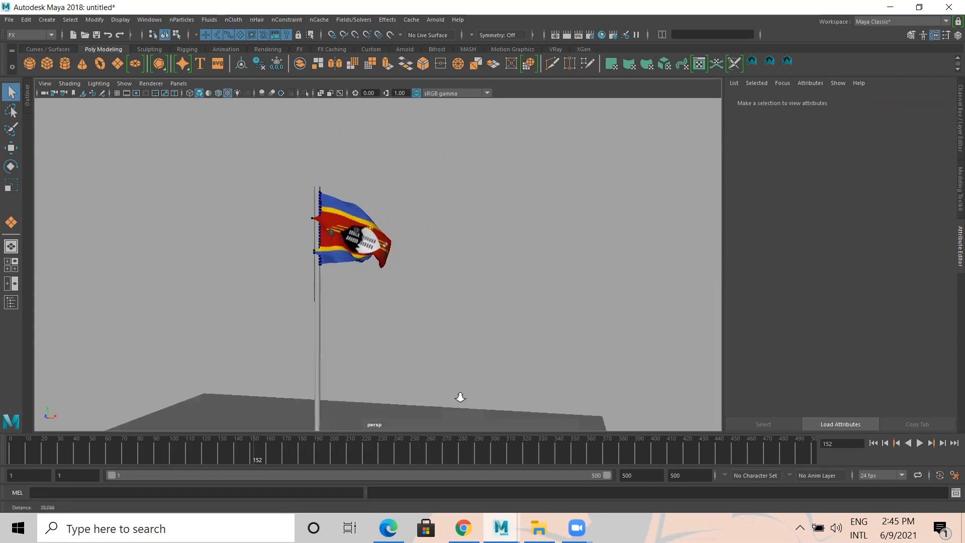
{"action": "left_click_drag", "start_coordinate": [293, 394], "coordinate": [288, 367], "text": "alt"}
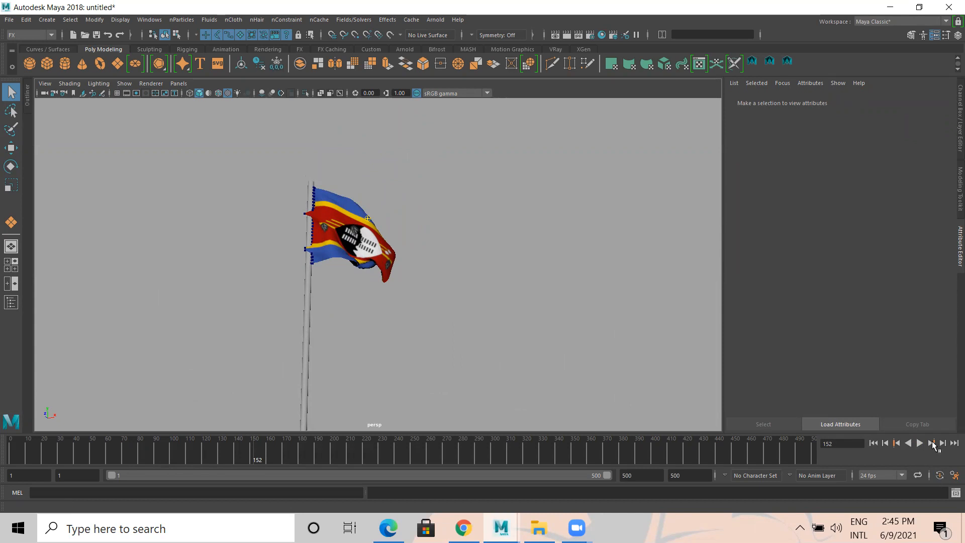
{"action": "left_click", "coordinate": [874, 442]}
{"action": "left_click_drag", "start_coordinate": [319, 293], "coordinate": [355, 351], "text": "alt"}
{"action": "right_click_drag", "start_coordinate": [355, 352], "coordinate": [357, 373], "text": "alt"}
{"action": "middle_click_drag", "start_coordinate": [357, 373], "coordinate": [356, 347], "text": "alt"}
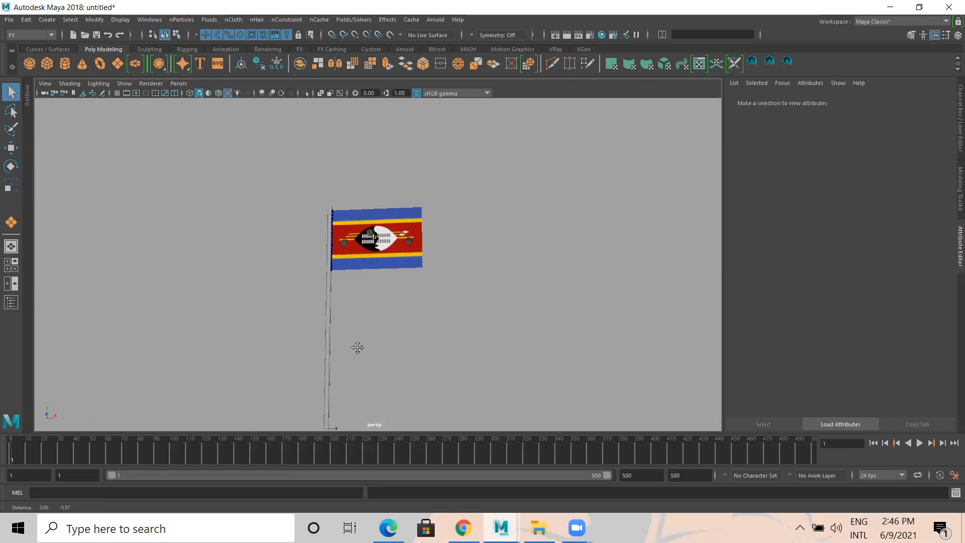
{"action": "left_click", "coordinate": [920, 444]}
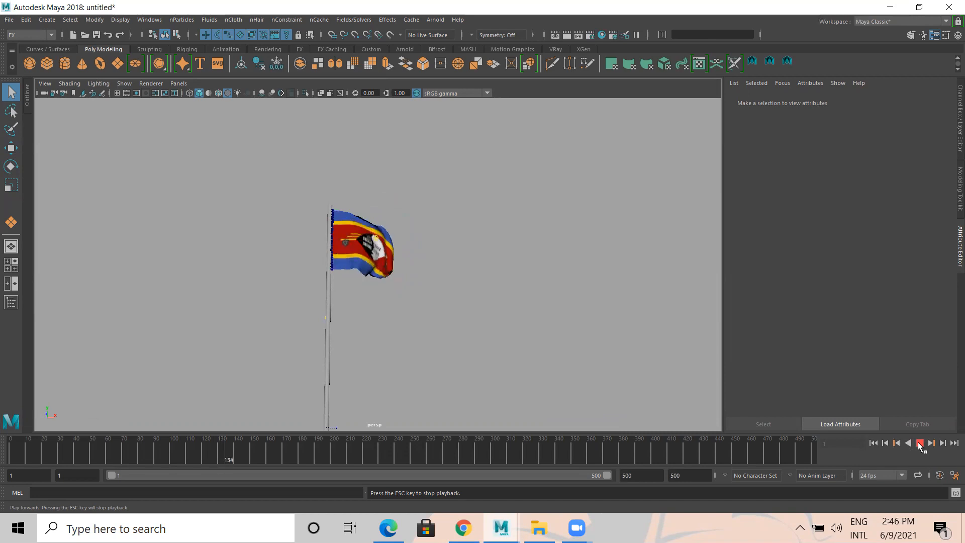
{"action": "left_click", "coordinate": [919, 444]}
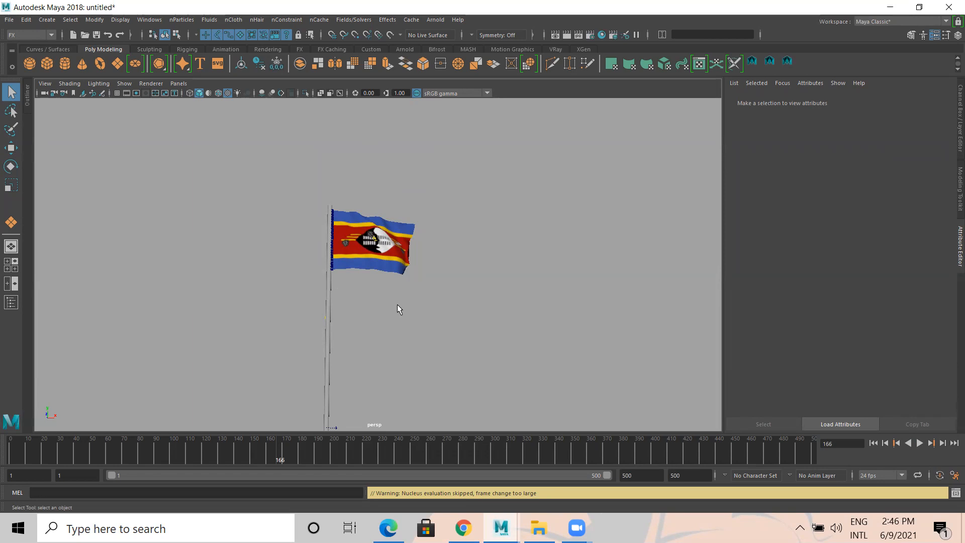
Step: Switch to Chrome and search Google Images for "ship"
{"action": "left_click", "coordinate": [468, 523]}
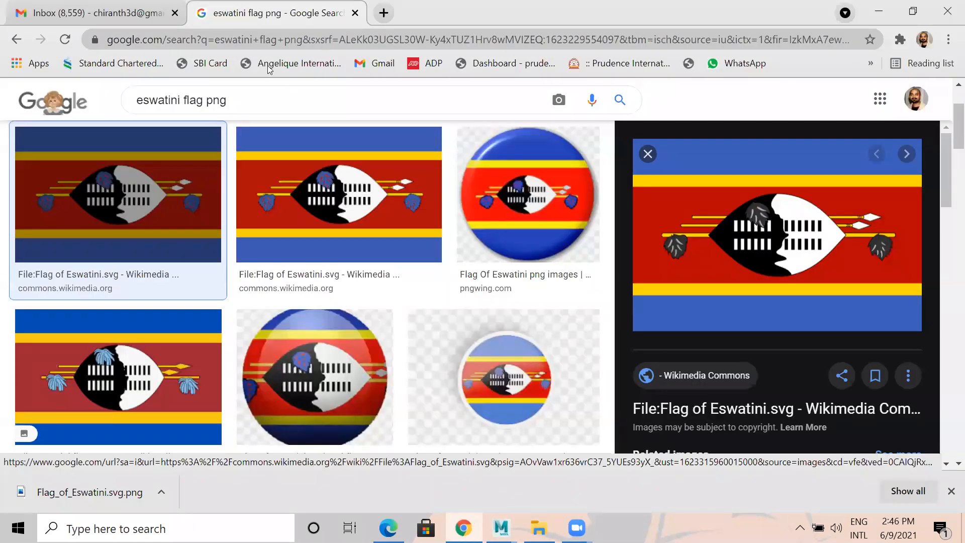
{"action": "left_click_drag", "start_coordinate": [237, 102], "coordinate": [2, 92]}
{"action": "type", "text": "ship"}
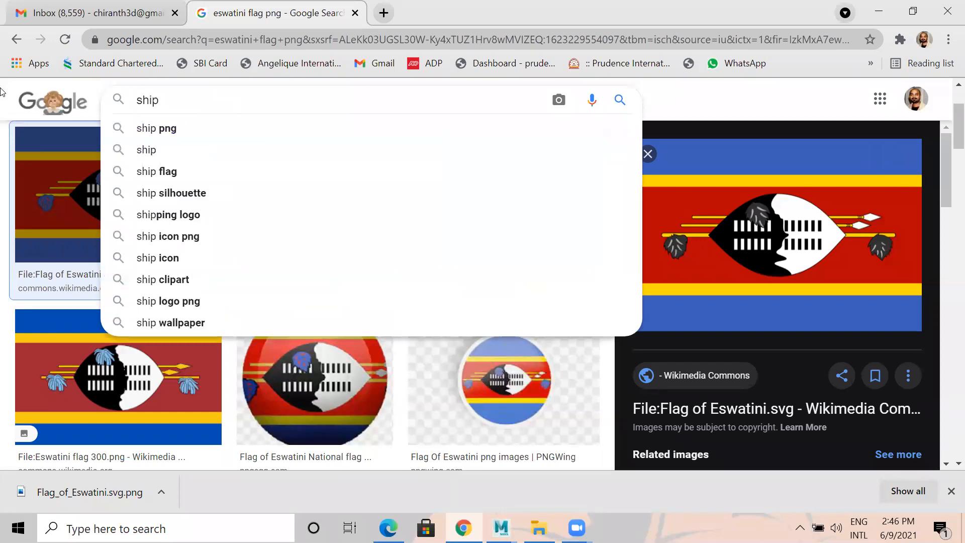
{"action": "key", "text": "Return"}
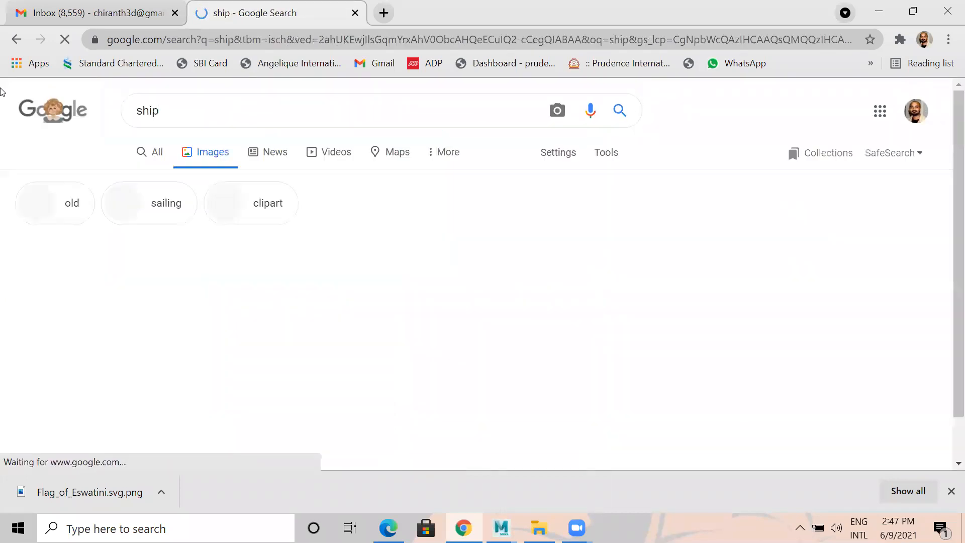
Step: Open the Guardian sailing ship picture from the image results and look through its related images for ship references
{"action": "scroll", "coordinate": [431, 356], "scroll_direction": "down", "scroll_amount": 5}
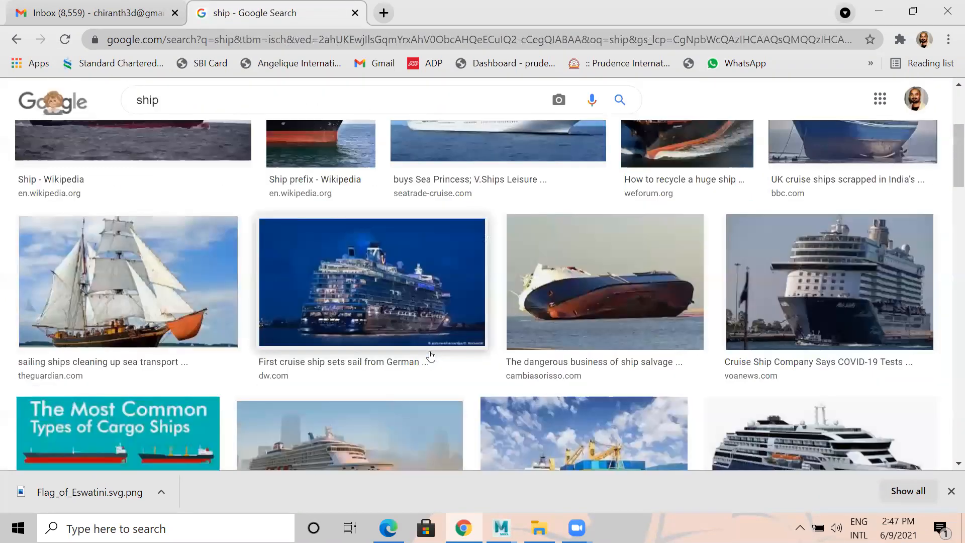
{"action": "scroll", "coordinate": [180, 388], "scroll_direction": "down", "scroll_amount": 1}
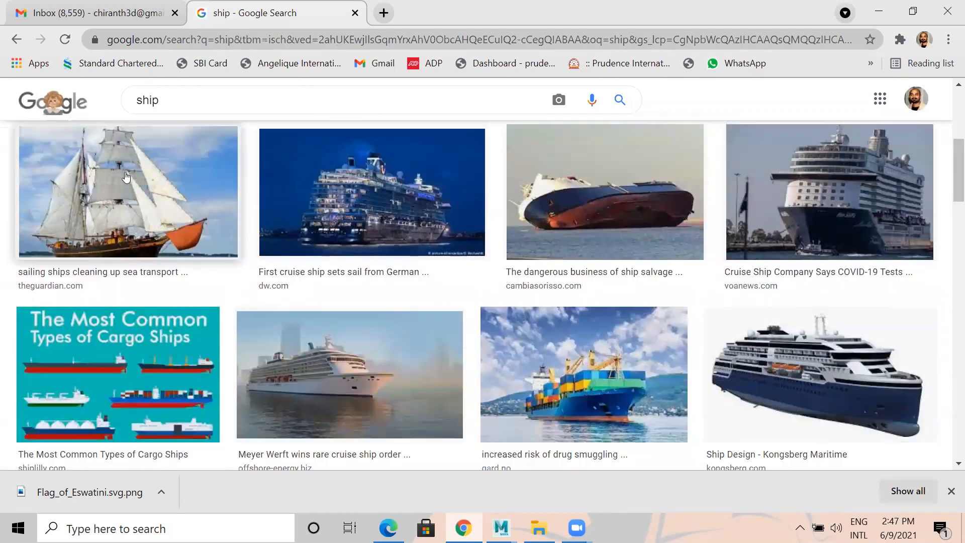
{"action": "left_click", "coordinate": [92, 186]}
{"action": "scroll", "coordinate": [724, 205], "scroll_direction": "down", "scroll_amount": 4}
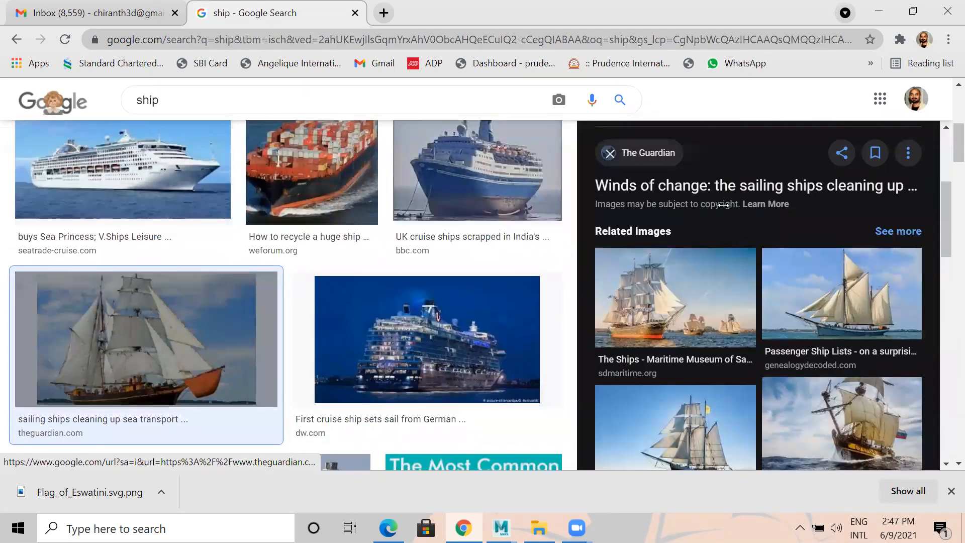
{"action": "scroll", "coordinate": [724, 205], "scroll_direction": "down", "scroll_amount": 5}
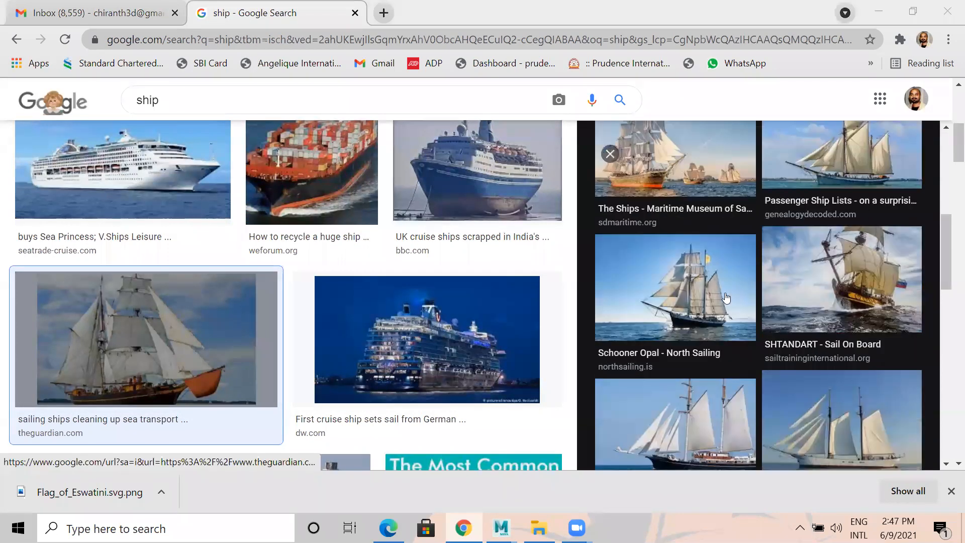
{"action": "scroll", "coordinate": [811, 354], "scroll_direction": "down", "scroll_amount": 4}
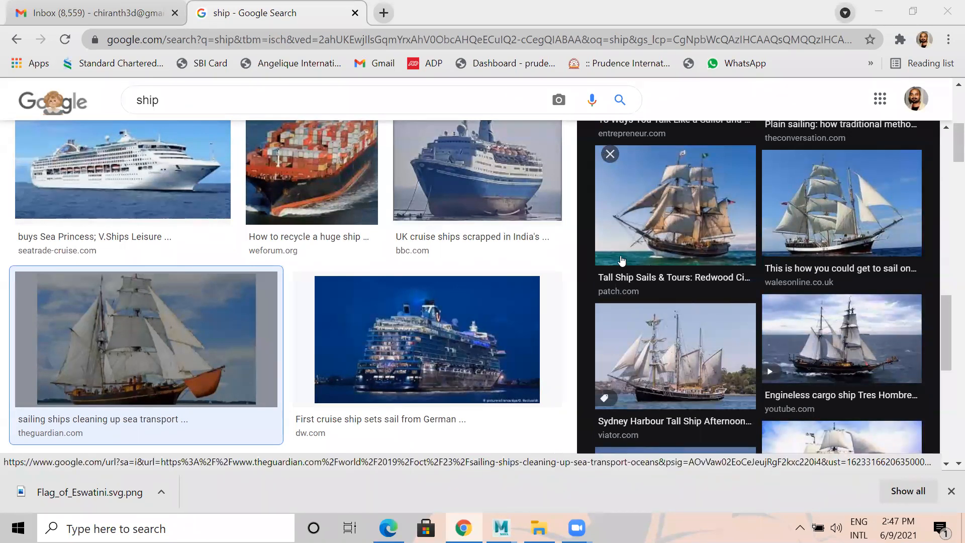
Step: Switch back to Maya and look through the nParticles and Fluids commands, including the Ocean effect
{"action": "mouse_move", "coordinate": [501, 527]}
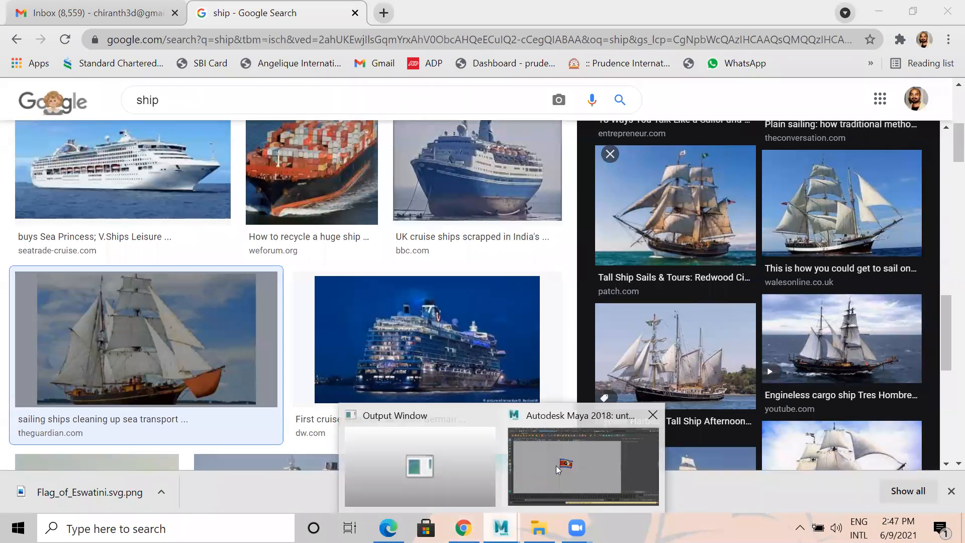
{"action": "left_click", "coordinate": [556, 466]}
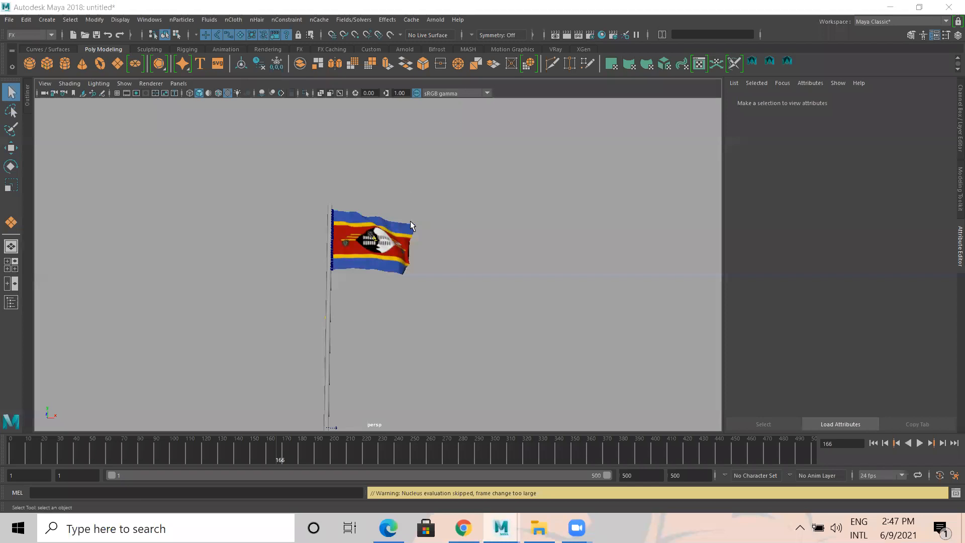
{"action": "left_click", "coordinate": [179, 20]}
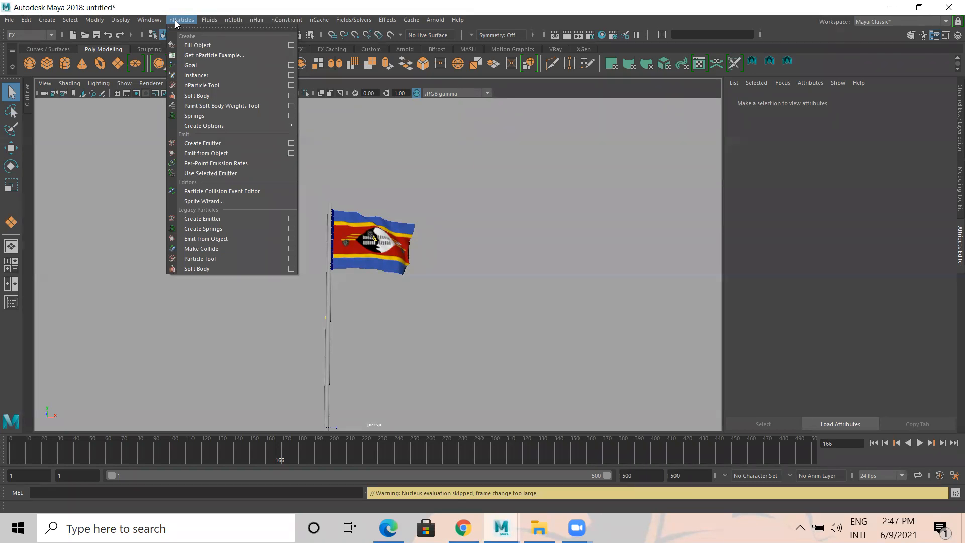
{"action": "mouse_move", "coordinate": [210, 22]}
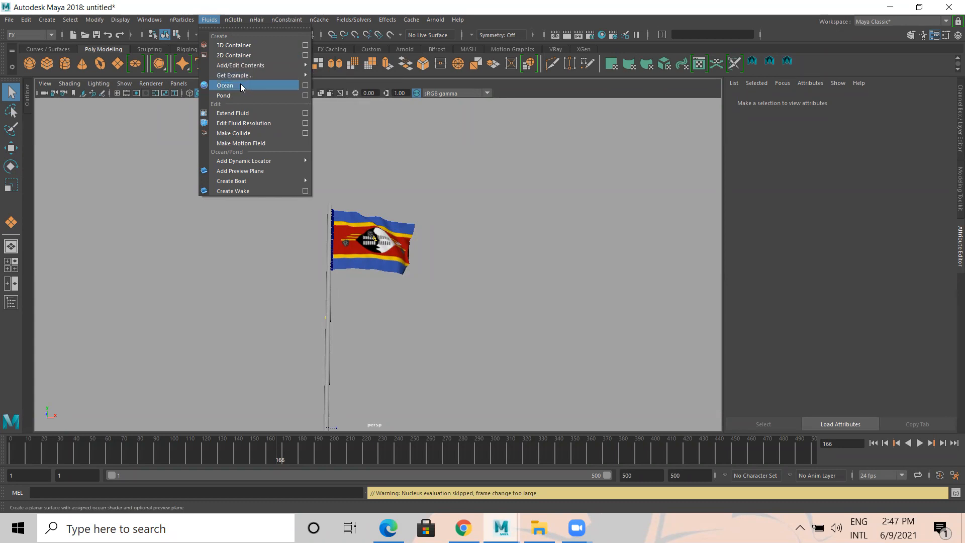
{"action": "left_click", "coordinate": [517, 95]}
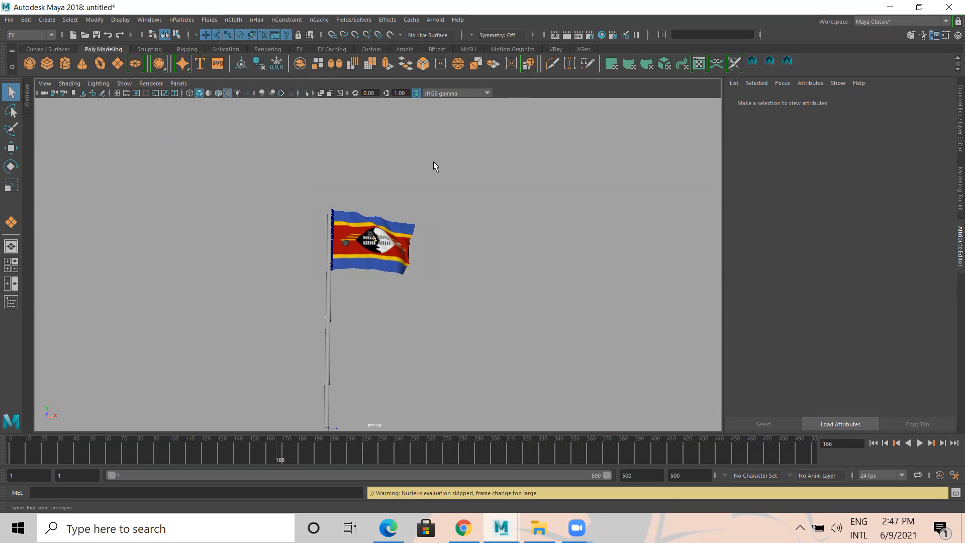
Step: Save the flag scene as a Maya Binary file named Flag_ncloth in the Dynamics folder
{"action": "scroll", "coordinate": [460, 290], "scroll_direction": "down", "scroll_amount": 3}
{"action": "scroll", "coordinate": [385, 315], "scroll_direction": "up", "scroll_amount": 2}
{"action": "left_click_drag", "start_coordinate": [385, 315], "coordinate": [346, 270], "text": "alt"}
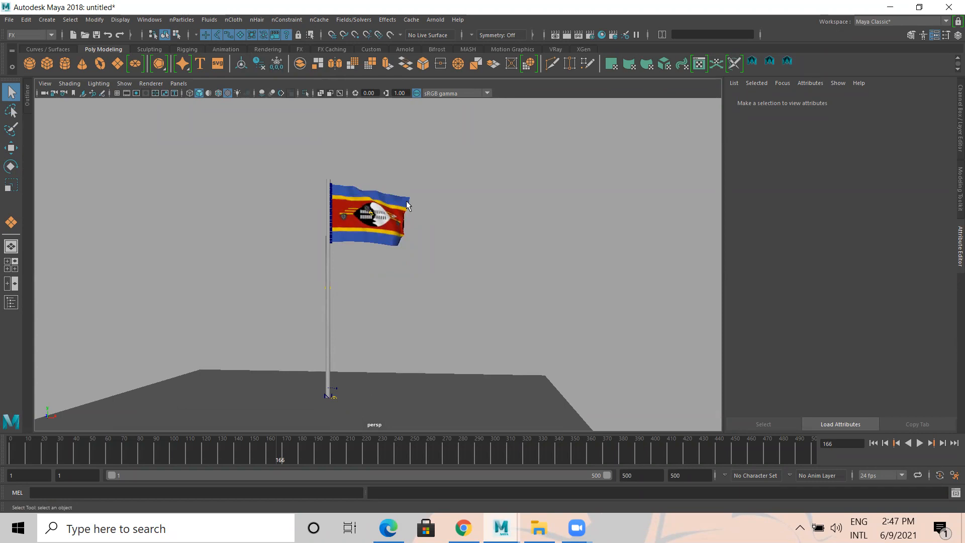
{"action": "left_click_drag", "start_coordinate": [388, 293], "coordinate": [230, 247], "text": "alt"}
{"action": "left_click_drag", "start_coordinate": [353, 269], "coordinate": [332, 262], "text": "alt"}
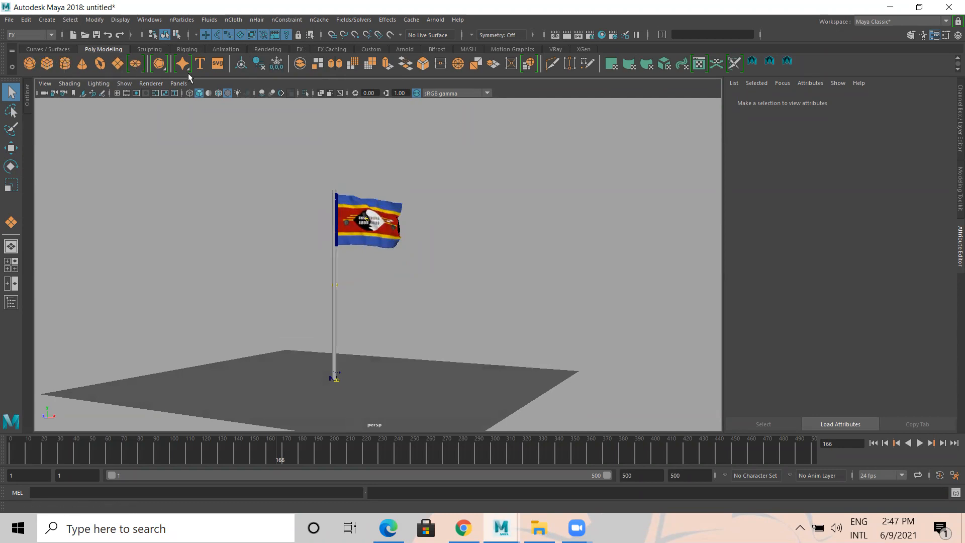
{"action": "key", "text": "ctrl+shift+s"}
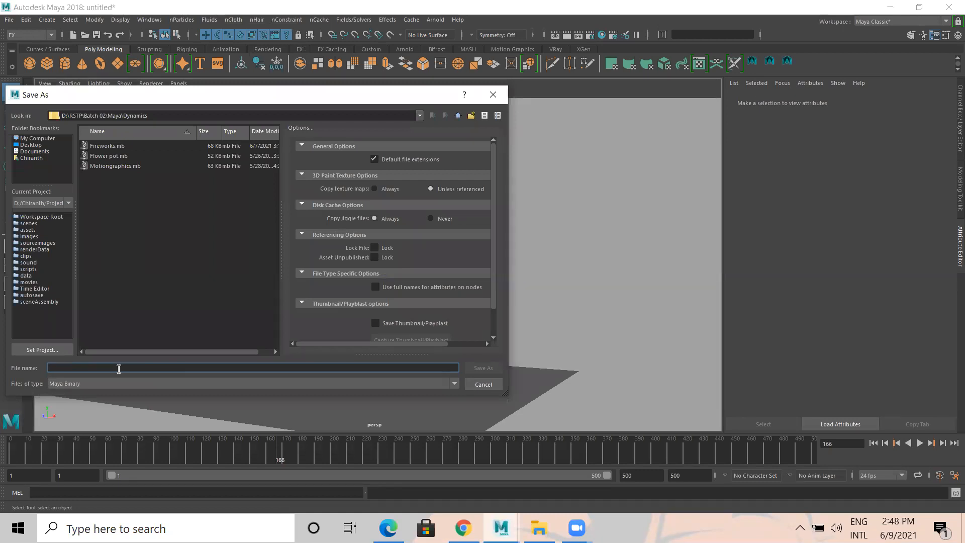
{"action": "type", "text": "Flag"}
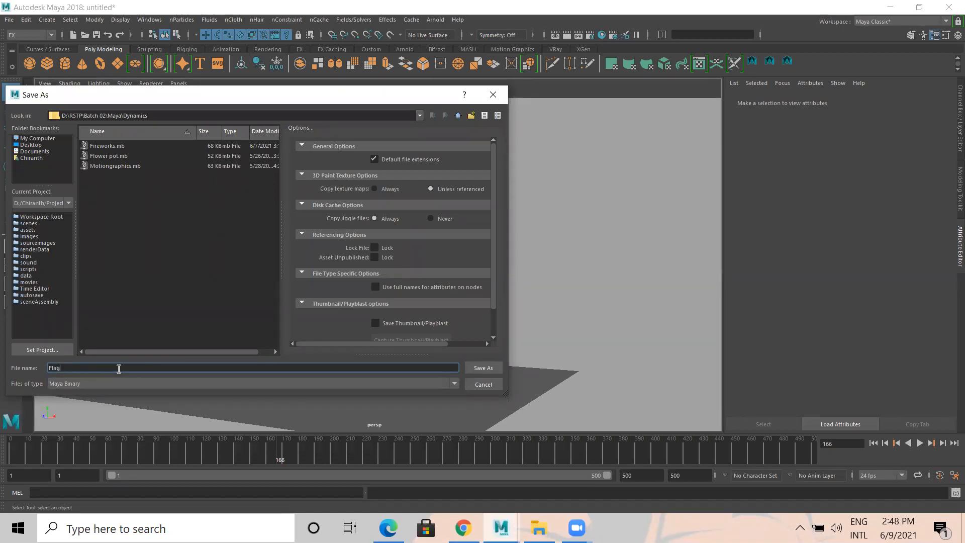
{"action": "type", "text": "_ncloth"}
{"action": "key", "text": "Return"}
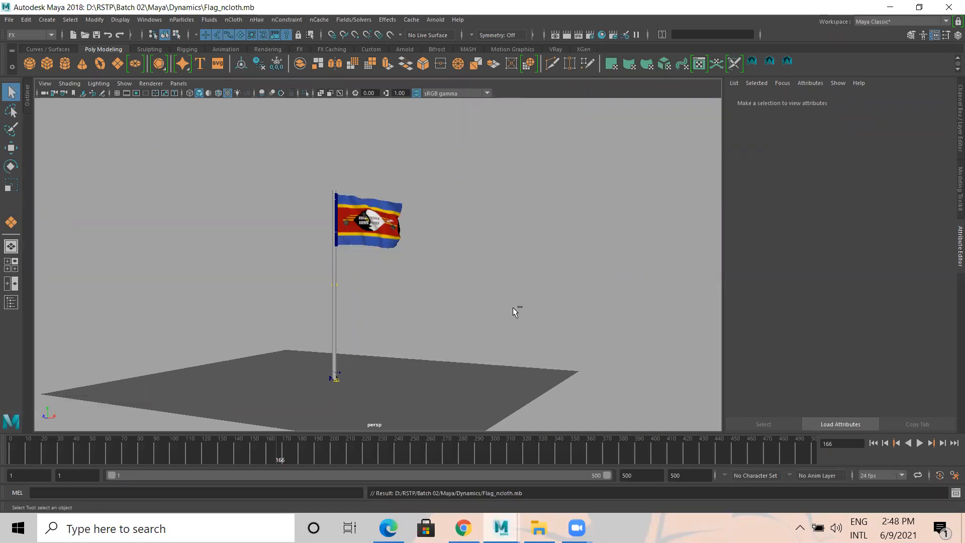
Step: Start a new empty scene and turn on the grid in the perspective view
{"action": "key", "text": "ctrl+n"}
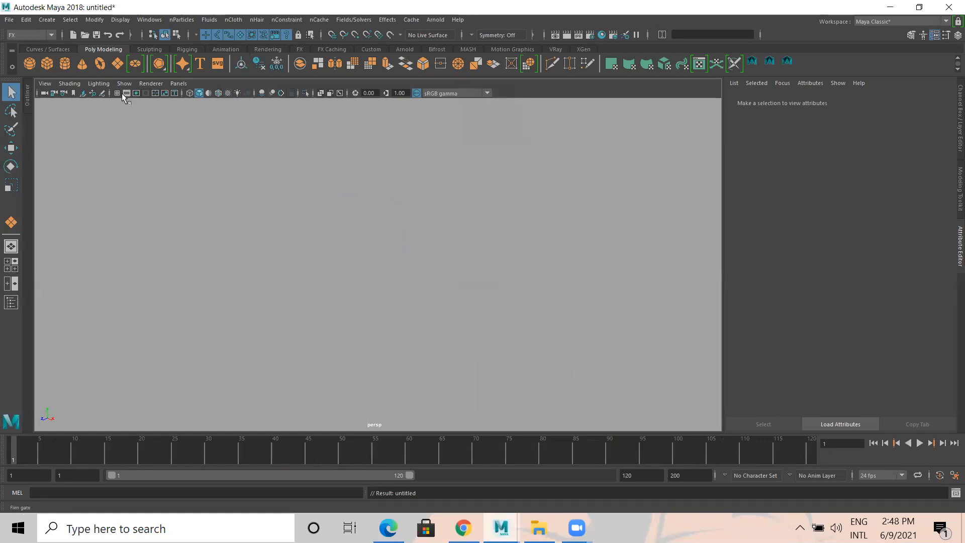
{"action": "left_click", "coordinate": [117, 93]}
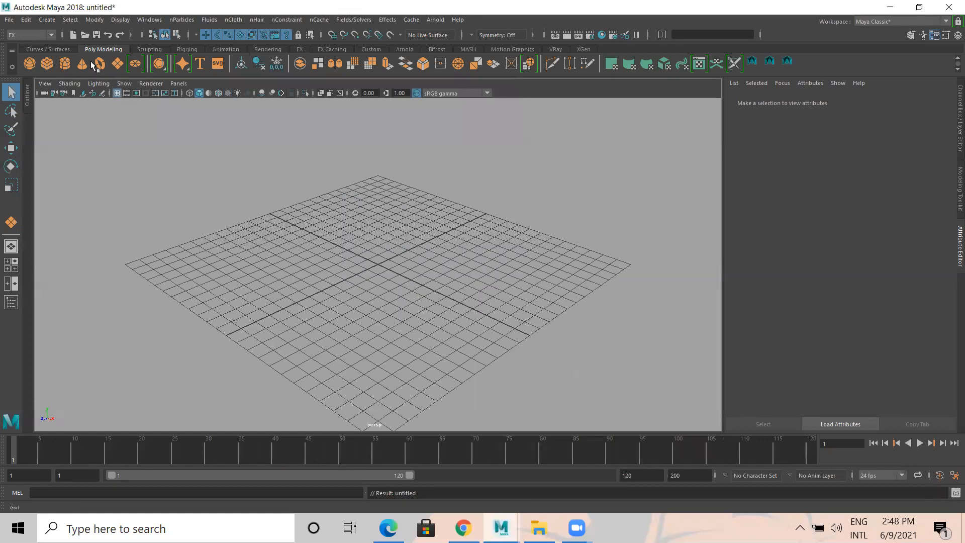
{"action": "left_click", "coordinate": [9, 20]}
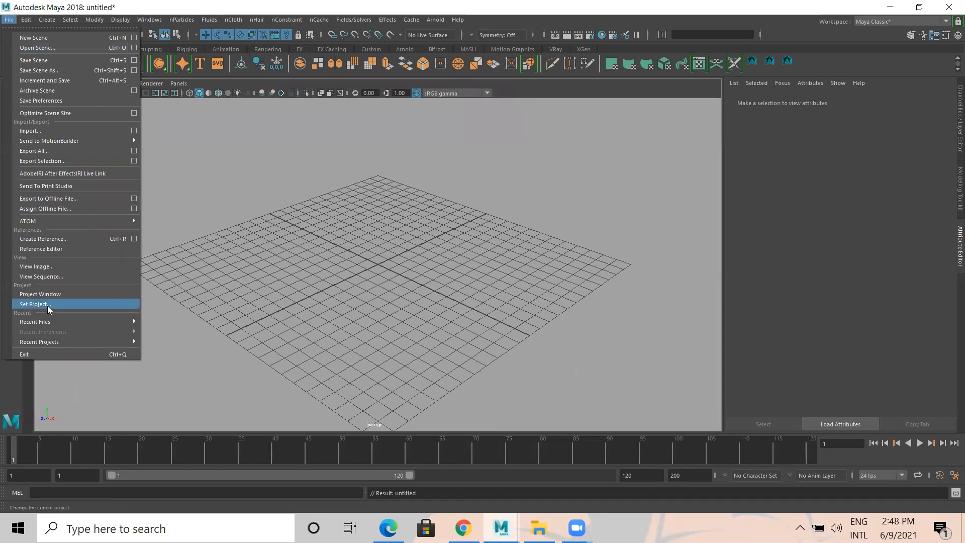
{"action": "left_click", "coordinate": [508, 89]}
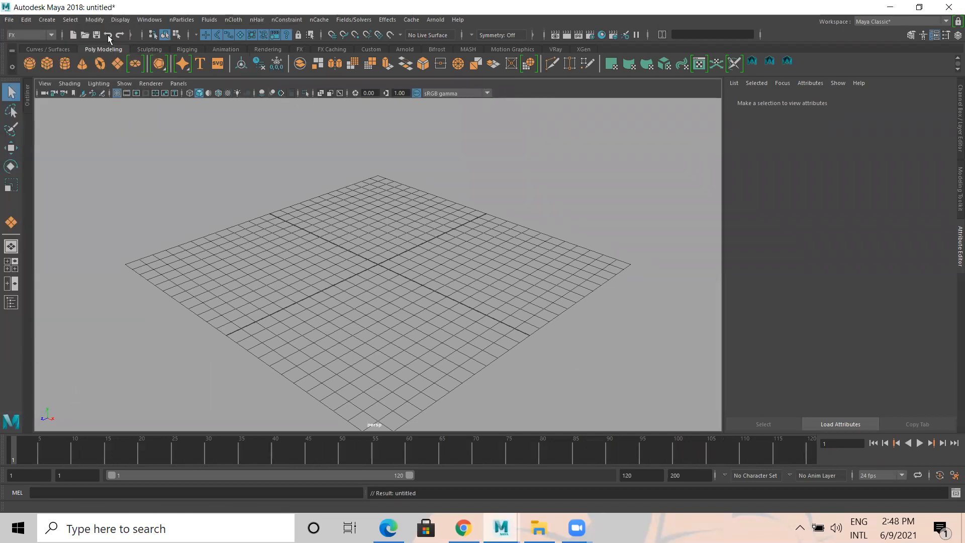
{"action": "left_click", "coordinate": [79, 34]}
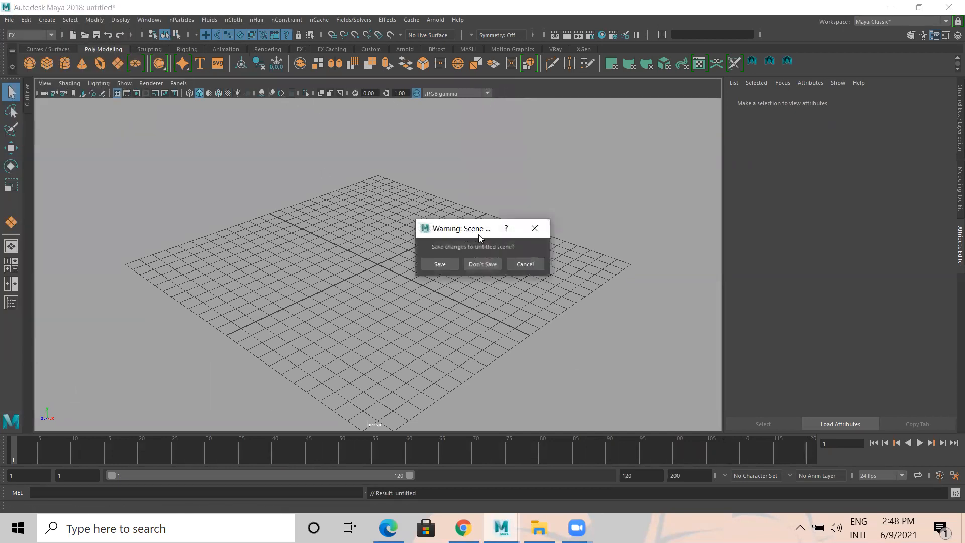
{"action": "left_click", "coordinate": [531, 265]}
Step: Open the Lighting.mb scene from the Batch 02\Maya\Interior_Tex\scenes folder
{"action": "left_click", "coordinate": [84, 35]}
{"action": "left_click", "coordinate": [459, 116]}
{"action": "left_click", "coordinate": [459, 116]}
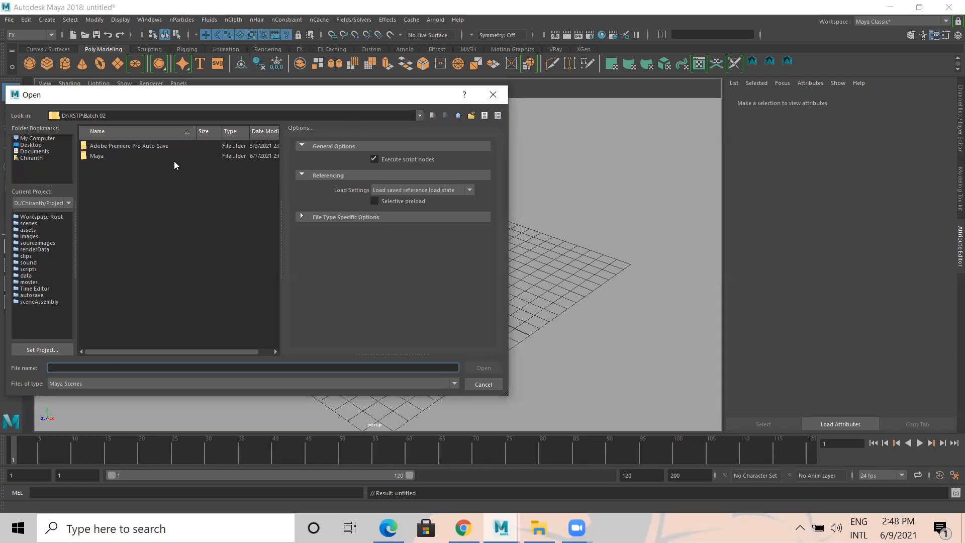
{"action": "double_click", "coordinate": [112, 156]}
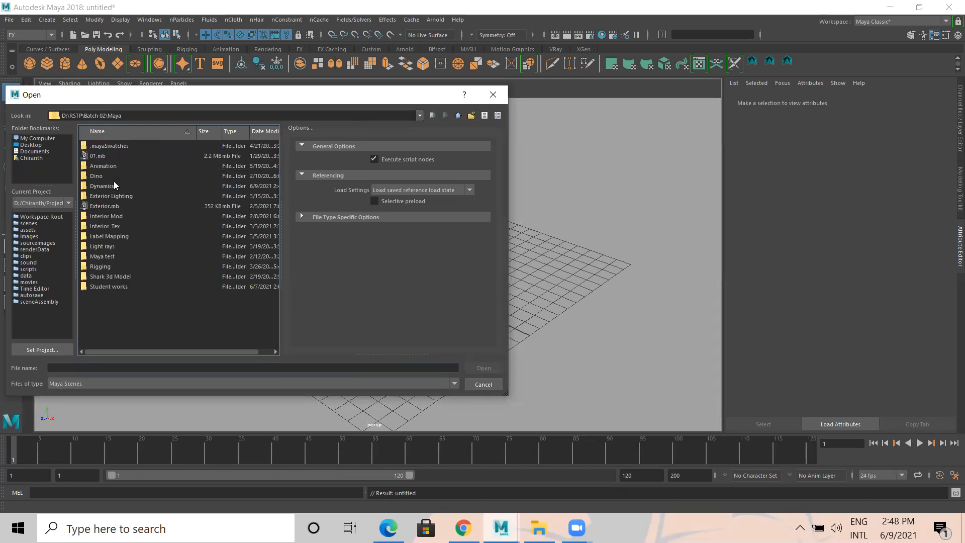
{"action": "left_click", "coordinate": [107, 226]}
{"action": "double_click", "coordinate": [108, 226]}
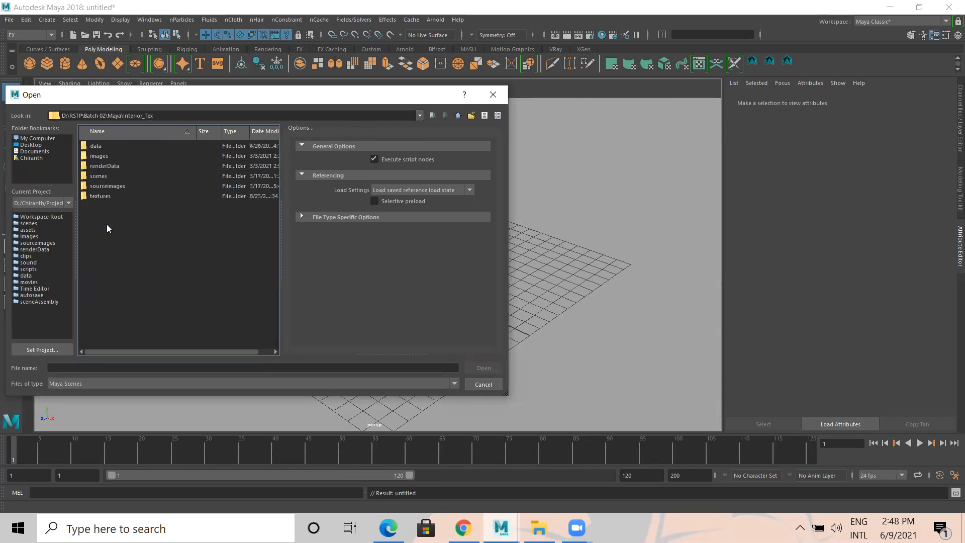
{"action": "double_click", "coordinate": [99, 176]}
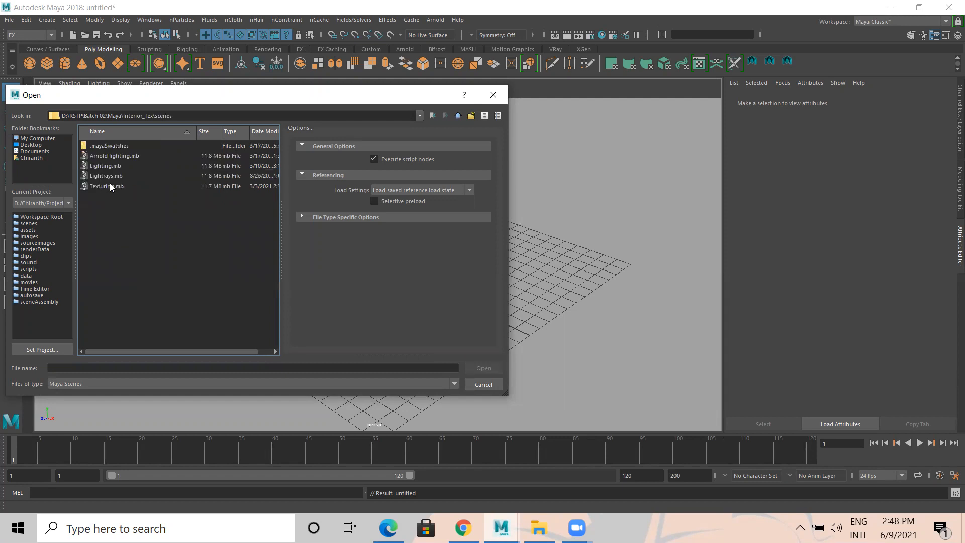
{"action": "left_click", "coordinate": [109, 168]}
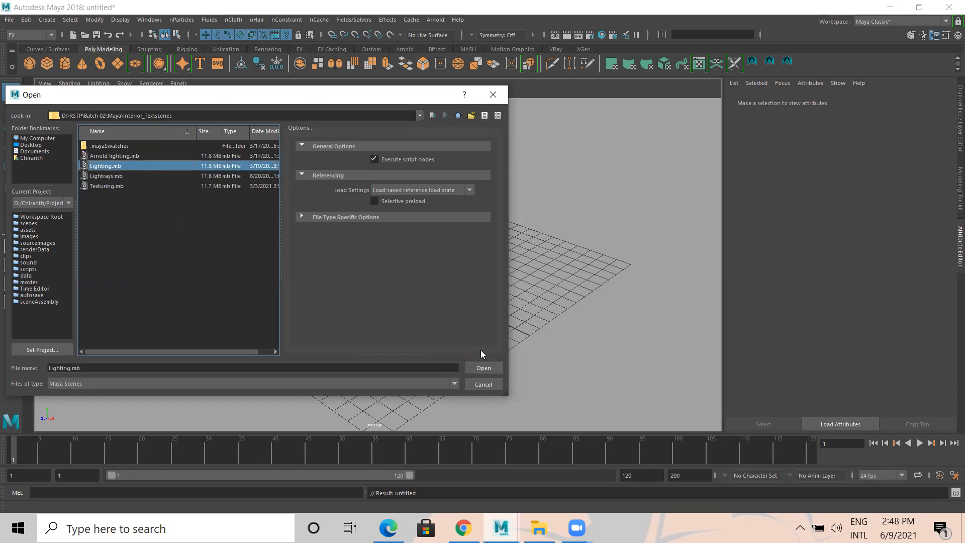
{"action": "left_click", "coordinate": [489, 369]}
{"action": "left_click", "coordinate": [478, 264]}
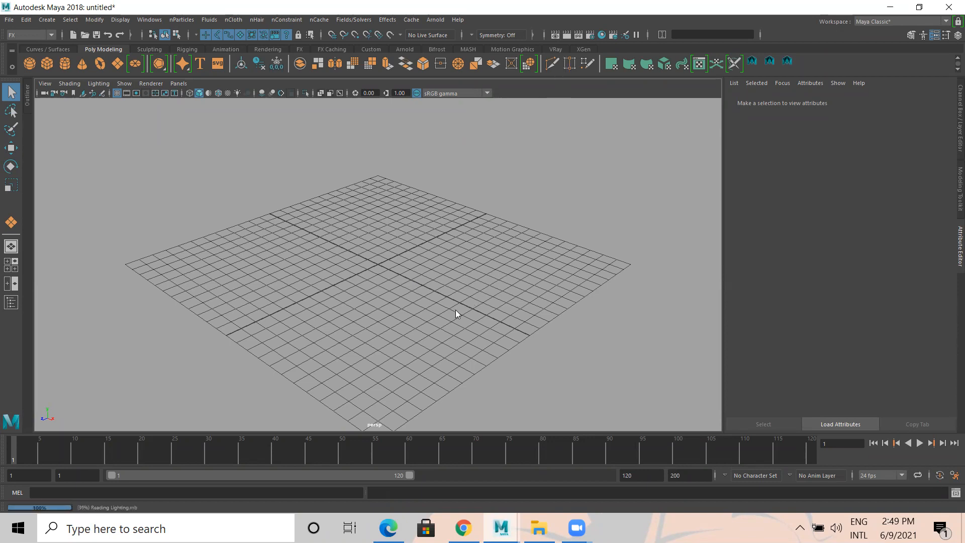
{"action": "left_click", "coordinate": [472, 295]}
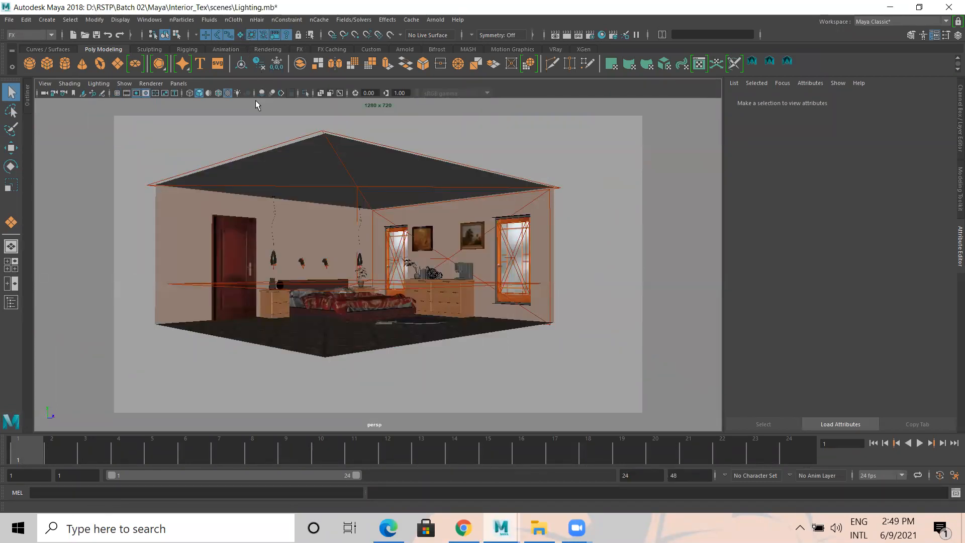
Step: Select the lights around the bedroom and hide them from the perspective view
{"action": "left_click_drag", "start_coordinate": [128, 129], "coordinate": [537, 344]}
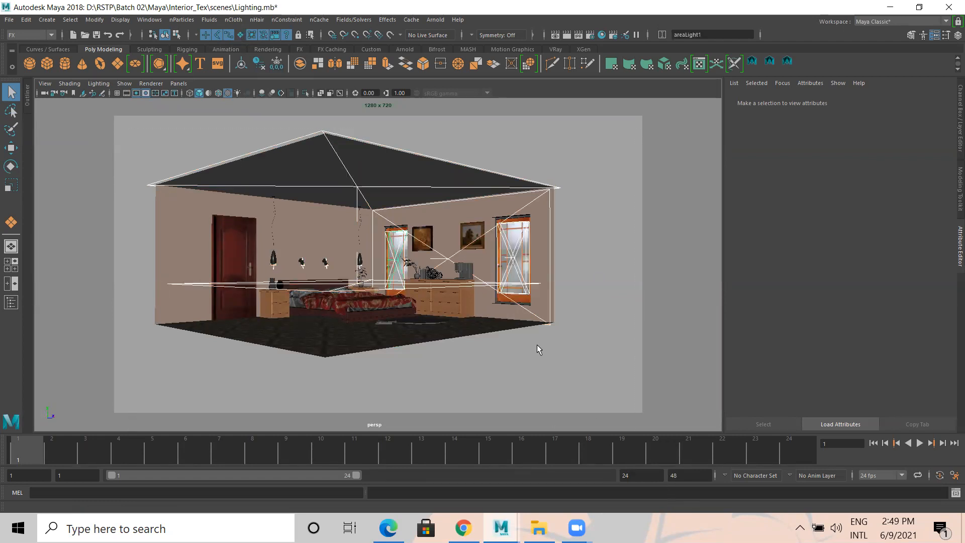
{"action": "left_click", "coordinate": [550, 292]}
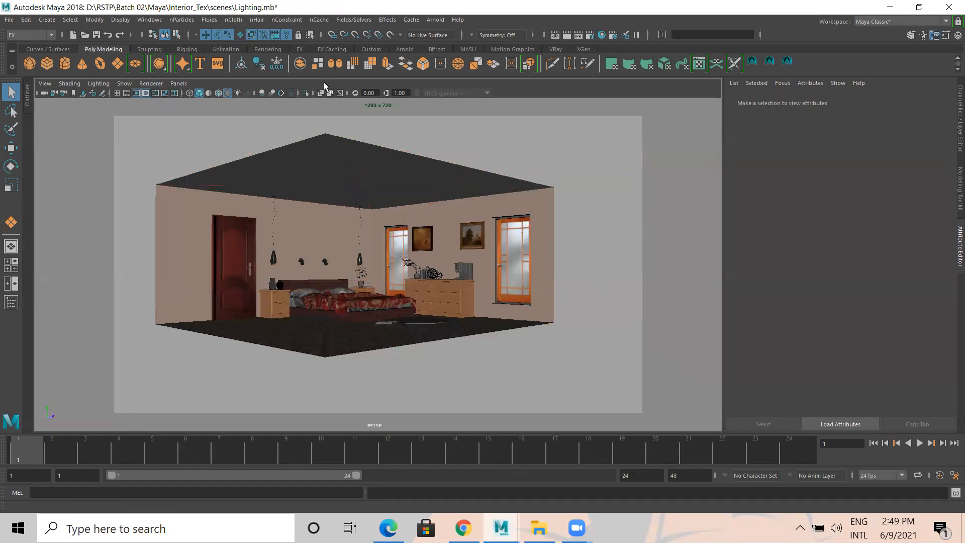
{"action": "scroll", "coordinate": [346, 245], "scroll_direction": "up", "scroll_amount": 3}
{"action": "scroll", "coordinate": [263, 227], "scroll_direction": "down", "scroll_amount": 2}
{"action": "scroll", "coordinate": [411, 249], "scroll_direction": "up", "scroll_amount": 2}
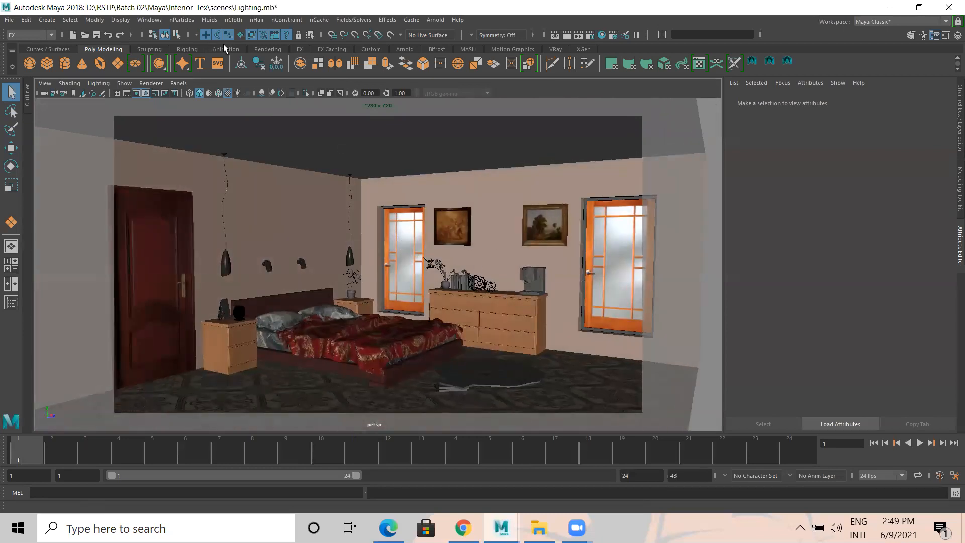
Step: Assign the window panel farthest from the door to a new display layer and hide that layer, keeping the room in textured display
{"action": "left_click", "coordinate": [409, 232]}
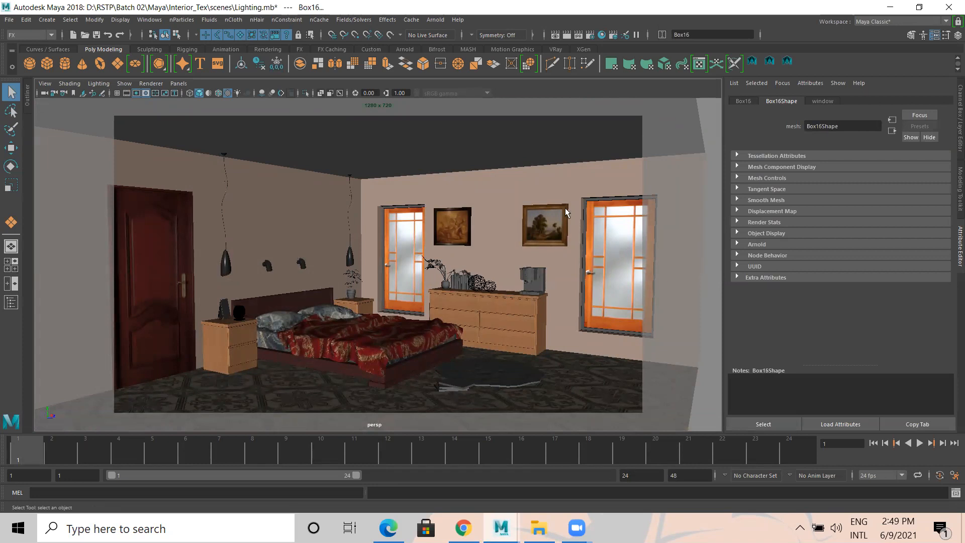
{"action": "key", "text": "a"}
{"action": "left_click_drag", "start_coordinate": [575, 243], "coordinate": [785, 131], "text": "alt"}
{"action": "left_click", "coordinate": [957, 35]}
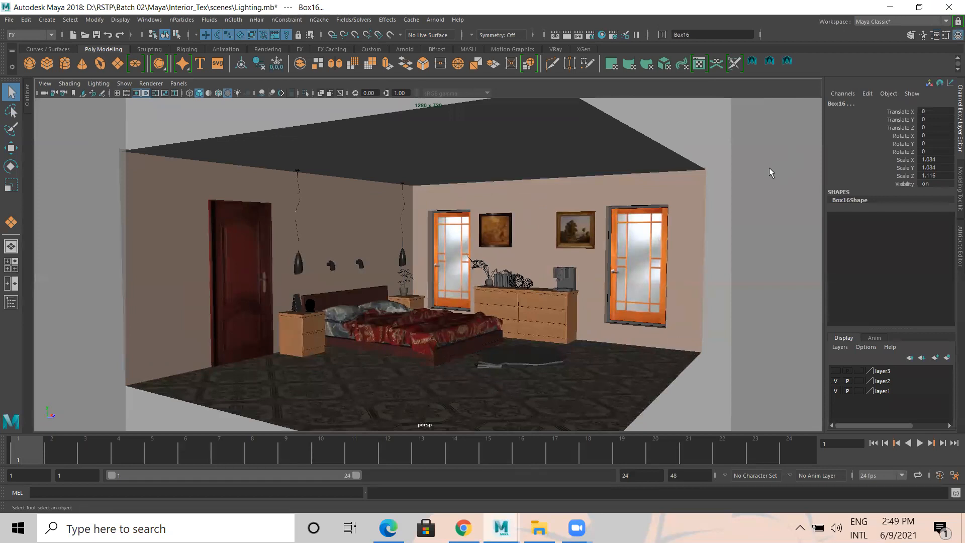
{"action": "left_click", "coordinate": [679, 237]}
{"action": "left_click", "coordinate": [635, 247]}
{"action": "key", "text": "4"}
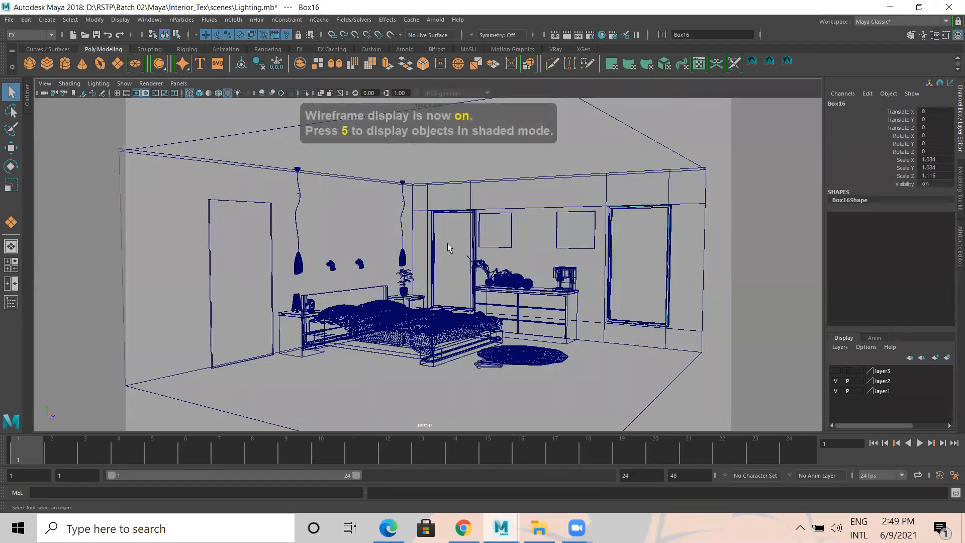
{"action": "left_click", "coordinate": [947, 357]}
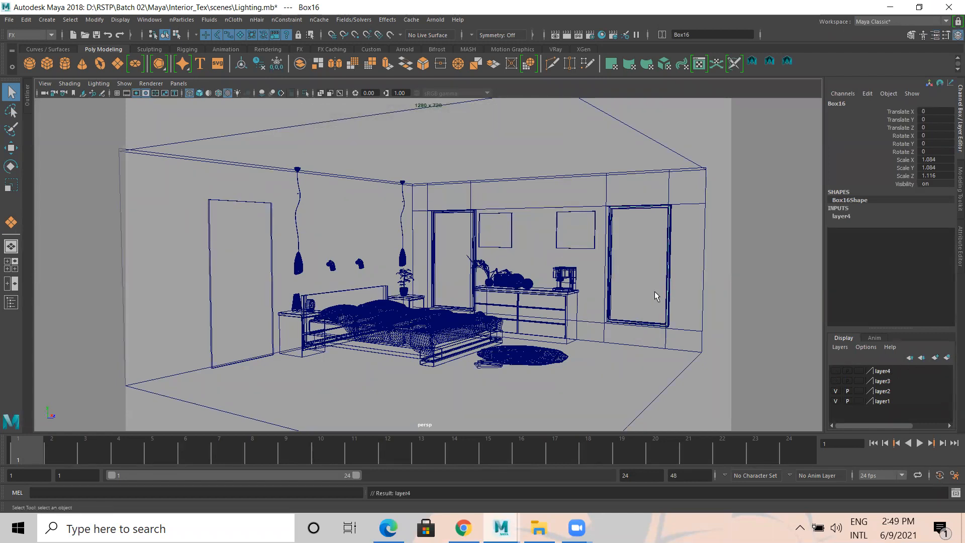
{"action": "key", "text": "6"}
Step: Add the remaining window panel near the room's corner to the hidden layer4 and clear the selection
{"action": "left_click", "coordinate": [453, 261]}
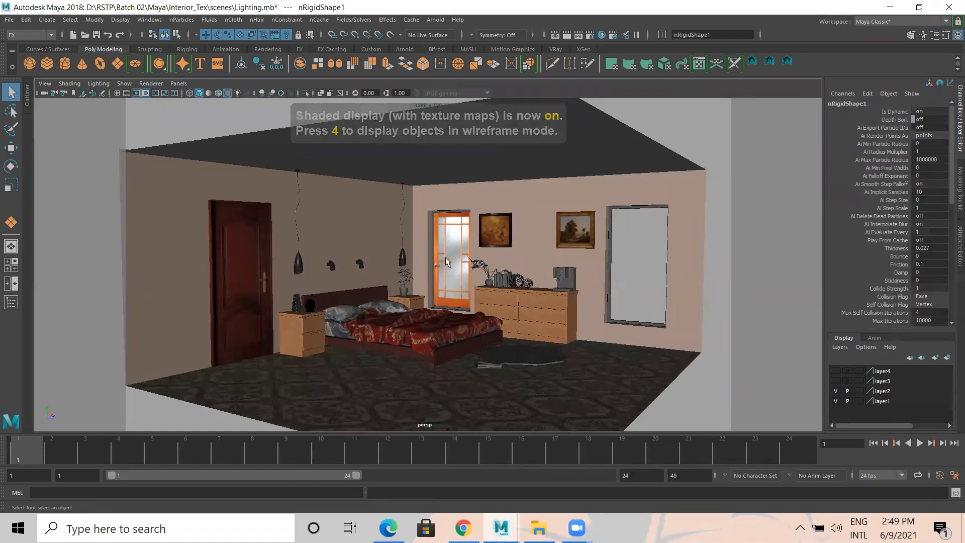
{"action": "left_click", "coordinate": [451, 259]}
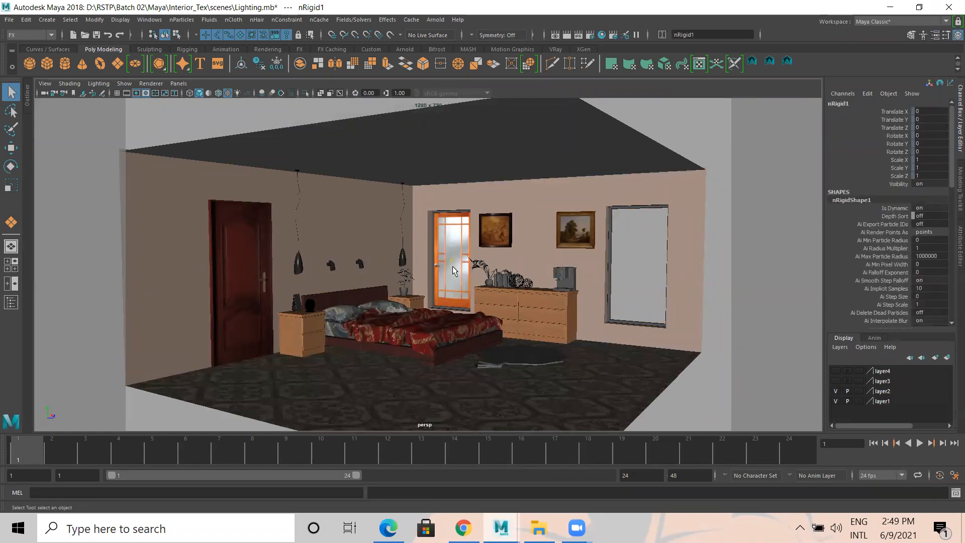
{"action": "left_click", "coordinate": [605, 309]}
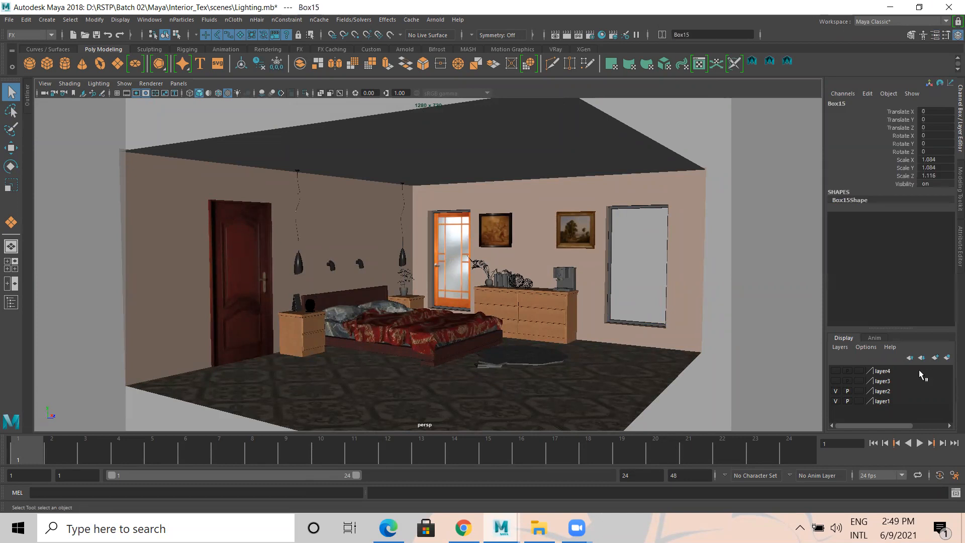
{"action": "right_click", "coordinate": [894, 372]}
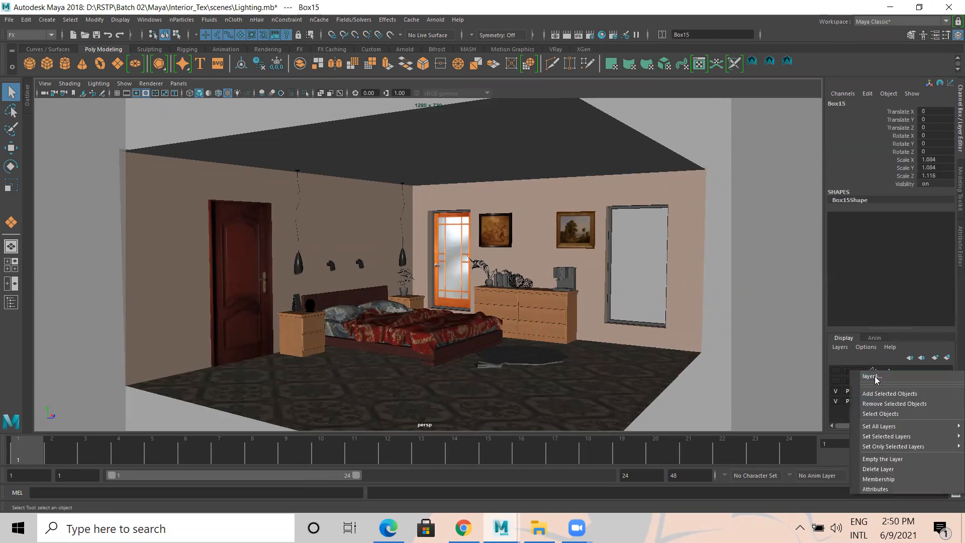
{"action": "left_click", "coordinate": [881, 395]}
{"action": "left_click", "coordinate": [682, 175]}
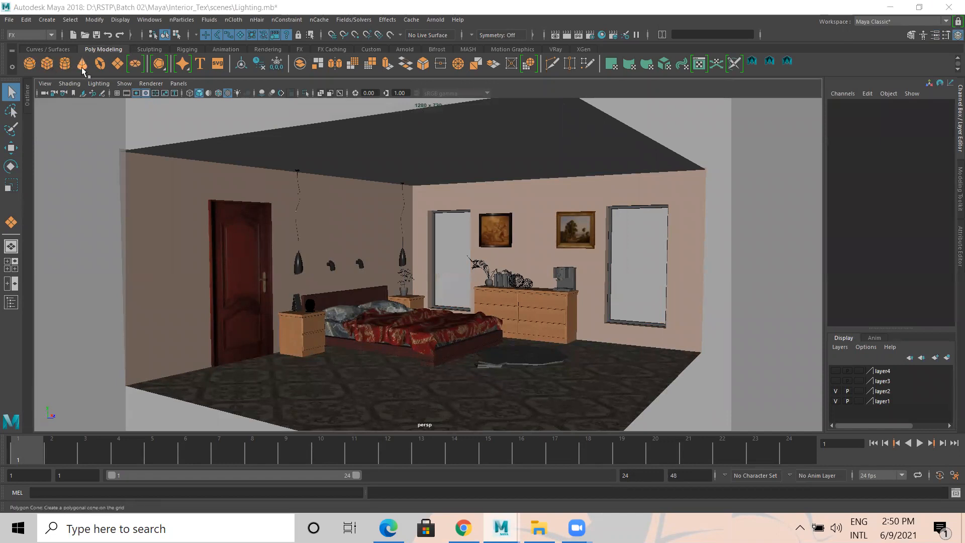
Step: Create a polygon cylinder with a radius of about 0.1 and height of about 3.88 as a curtain rod across the window near the room's corner
{"action": "left_click", "coordinate": [67, 61]}
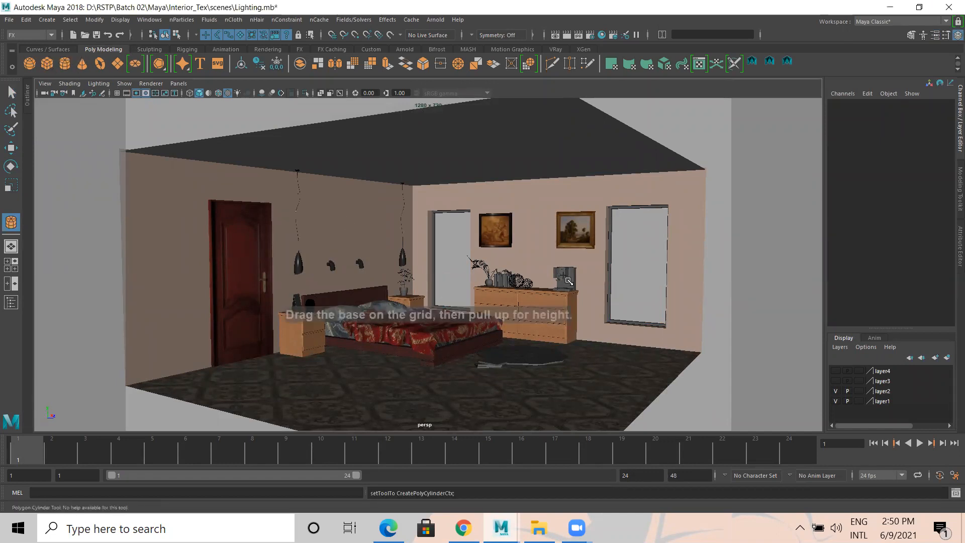
{"action": "key", "text": "space"}
{"action": "key", "text": "space"}
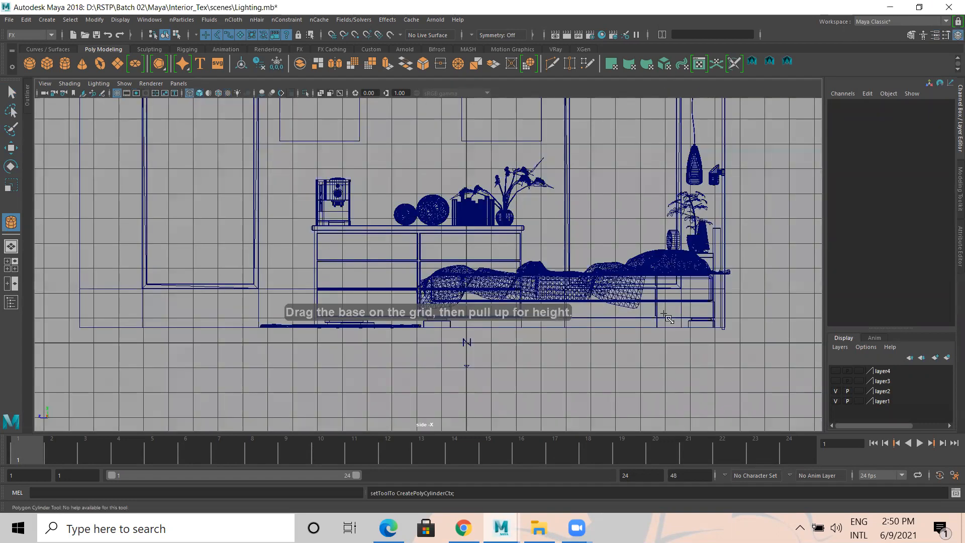
{"action": "key", "text": "space"}
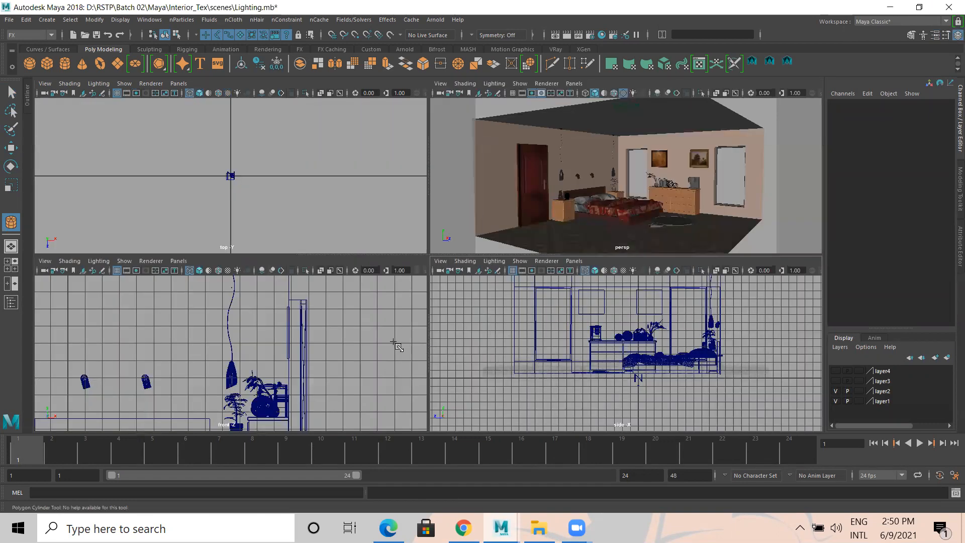
{"action": "key", "text": "space"}
{"action": "scroll", "coordinate": [568, 239], "scroll_direction": "up", "scroll_amount": 1}
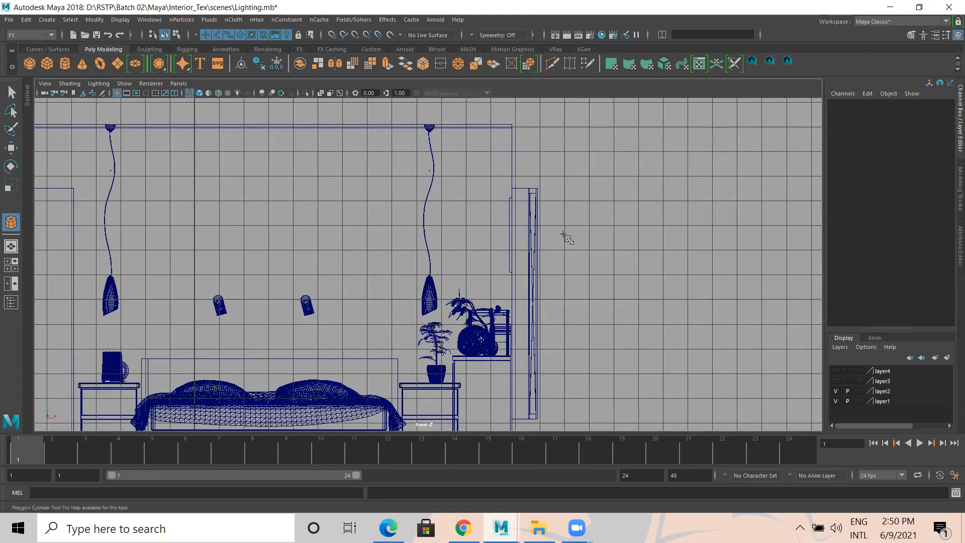
{"action": "key", "text": "space"}
{"action": "key", "text": "space"}
{"action": "left_click_drag", "start_coordinate": [641, 216], "coordinate": [543, 223], "text": "alt"}
{"action": "key", "text": "w"}
{"action": "key", "text": "space"}
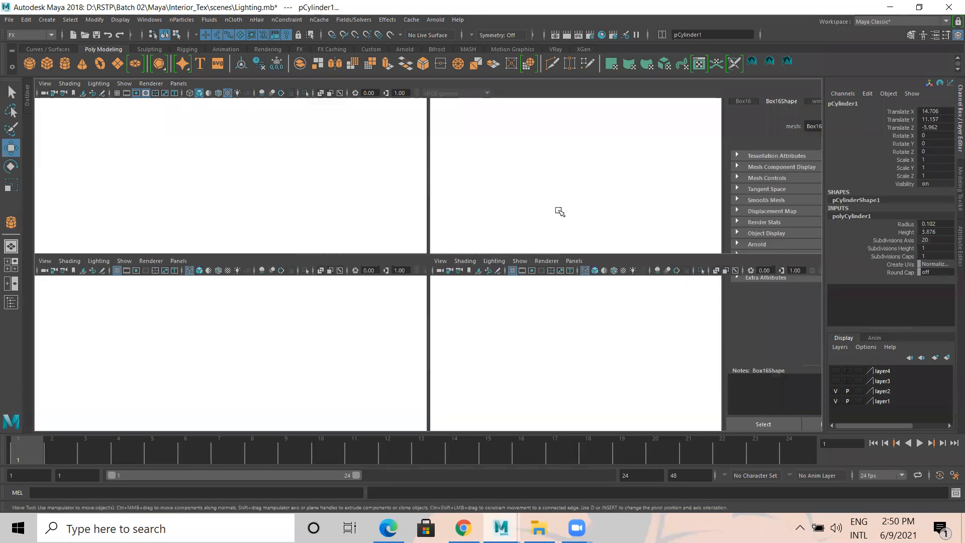
{"action": "key", "text": "space"}
{"action": "key", "text": "f"}
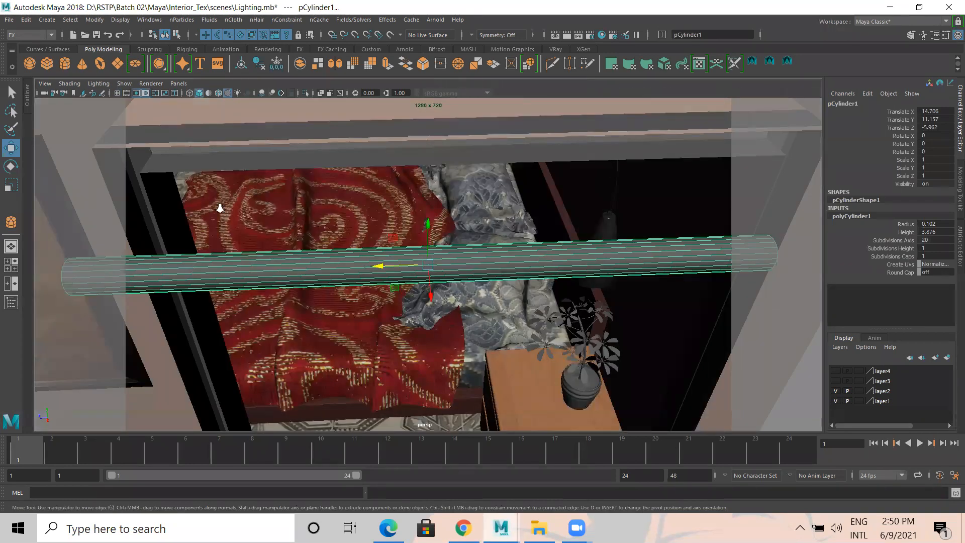
Step: Shift the curtain rod sideways to centre it on the window and lengthen it to a Z scale of about 1.19
{"action": "scroll", "coordinate": [219, 207], "scroll_direction": "down", "scroll_amount": 5}
{"action": "left_click_drag", "start_coordinate": [207, 232], "coordinate": [211, 197], "text": "alt"}
{"action": "left_click_drag", "start_coordinate": [382, 262], "coordinate": [390, 265]}
{"action": "key", "text": "r"}
{"action": "key", "text": "w"}
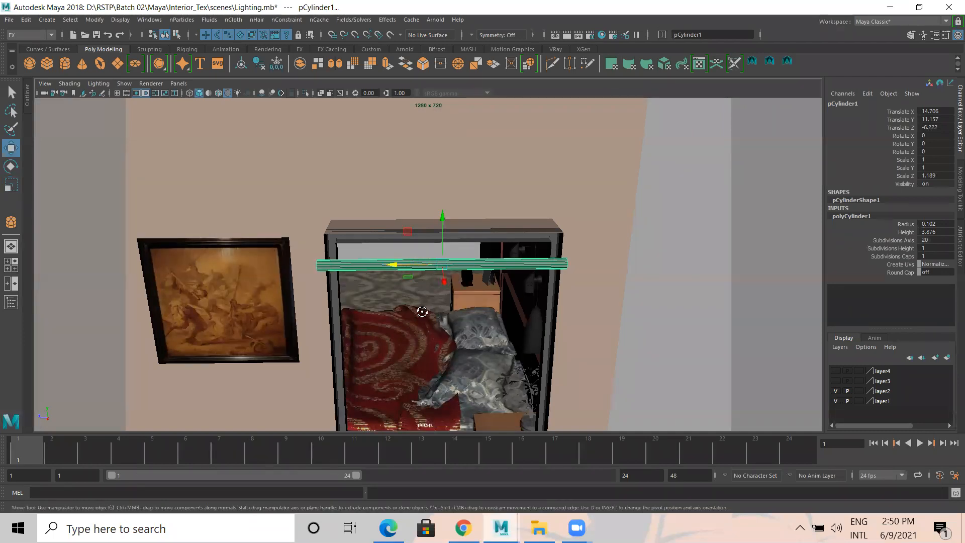
Step: Place the rod on the room side of the window along its upper frame, at a Z scale of about 1.375
{"action": "left_click_drag", "start_coordinate": [420, 310], "coordinate": [520, 289], "text": "alt"}
{"action": "left_click_drag", "start_coordinate": [459, 264], "coordinate": [352, 264]}
{"action": "left_click_drag", "start_coordinate": [334, 295], "coordinate": [439, 303], "text": "alt"}
{"action": "scroll", "coordinate": [347, 288], "scroll_direction": "down", "scroll_amount": 4}
{"action": "left_click_drag", "start_coordinate": [327, 289], "coordinate": [464, 264], "text": "alt"}
{"action": "scroll", "coordinate": [392, 289], "scroll_direction": "up", "scroll_amount": 1}
{"action": "key", "text": "r"}
{"action": "key", "text": "w"}
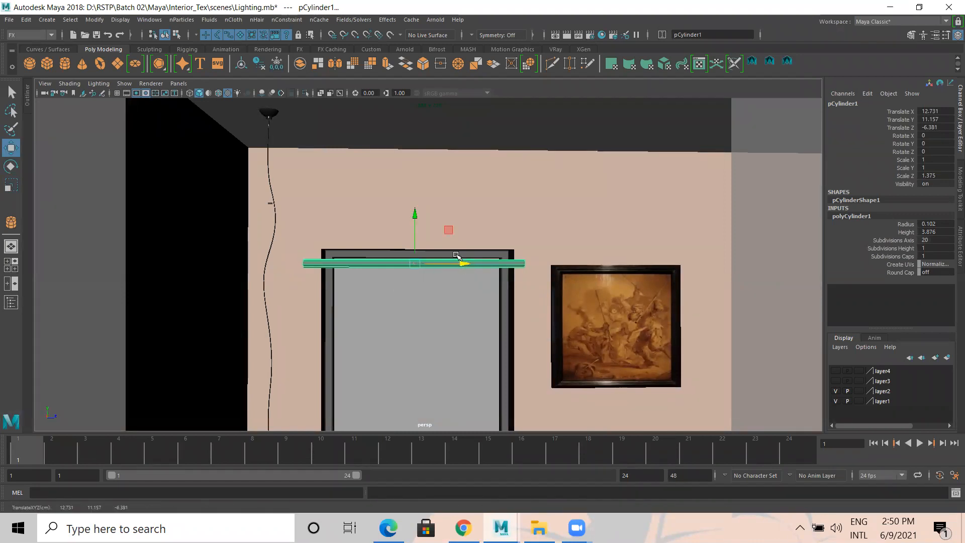
{"action": "left_click_drag", "start_coordinate": [416, 211], "coordinate": [417, 198]}
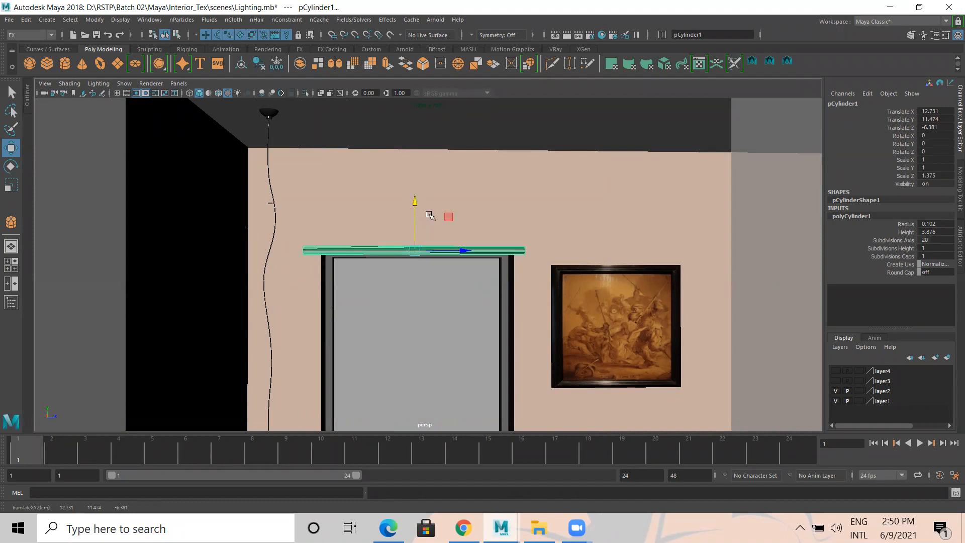
Step: Draw a polygon plane about 2.39 wide and 9.32 high in the side view as a curtain hanging from the rod
{"action": "scroll", "coordinate": [400, 230], "scroll_direction": "down", "scroll_amount": 5}
{"action": "key", "text": "space"}
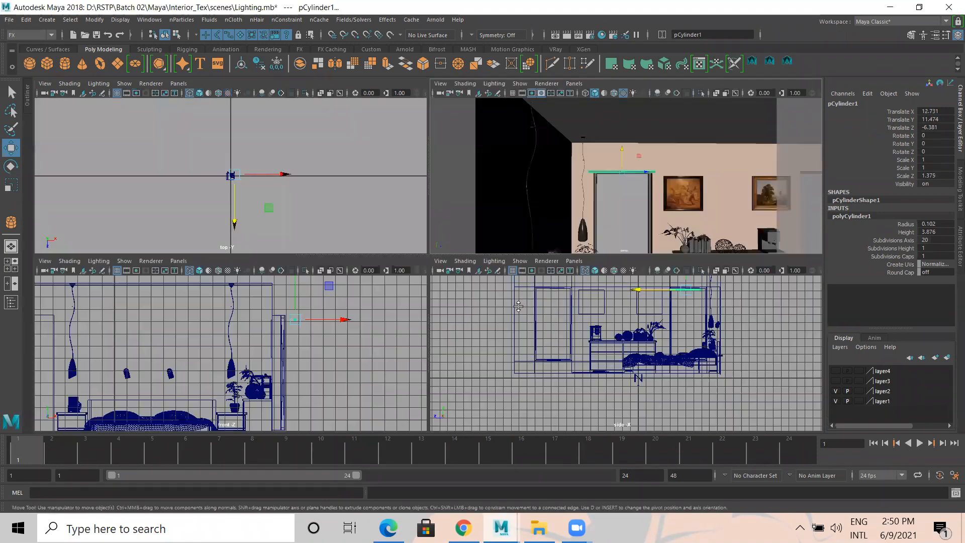
{"action": "key", "text": "space"}
{"action": "middle_click_drag", "start_coordinate": [552, 164], "coordinate": [529, 250], "text": "alt"}
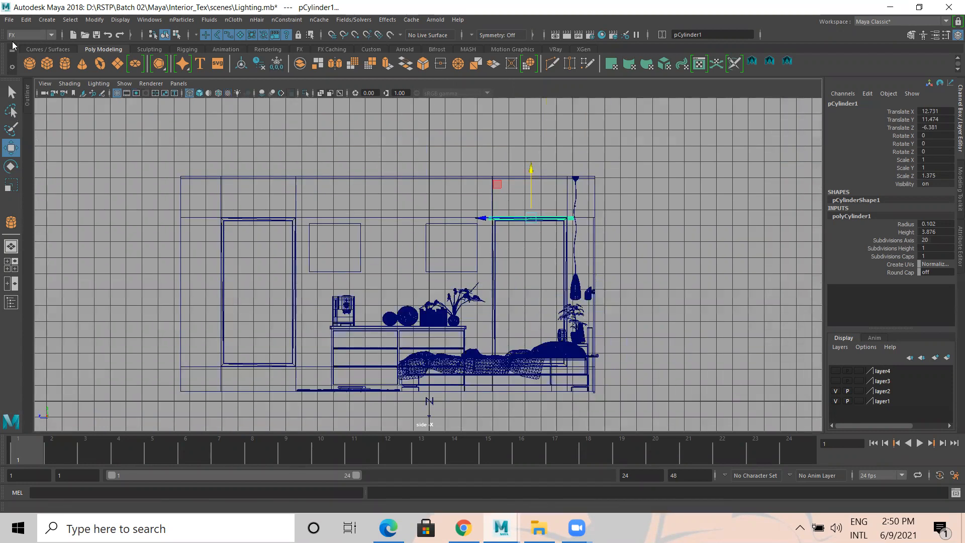
{"action": "left_click", "coordinate": [117, 64]}
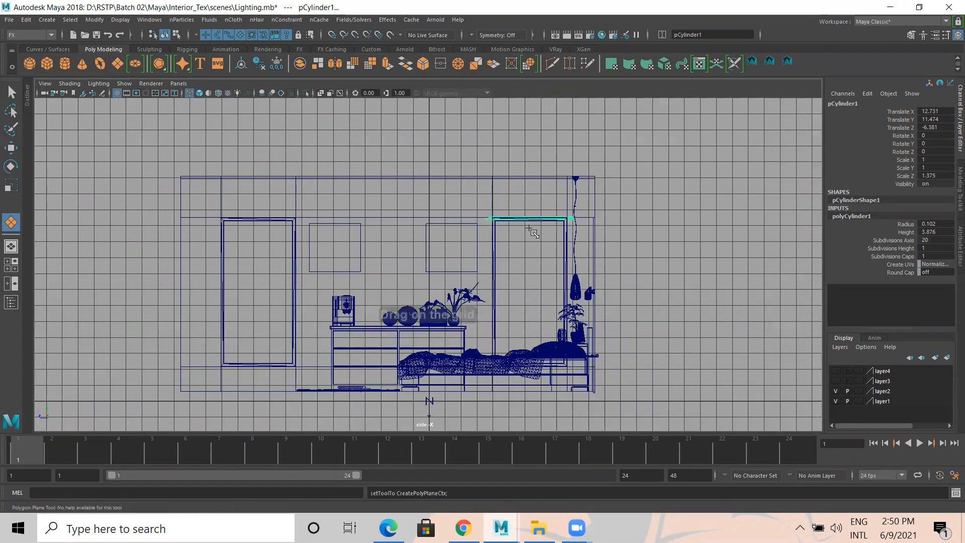
{"action": "left_click_drag", "start_coordinate": [552, 220], "coordinate": [586, 366]}
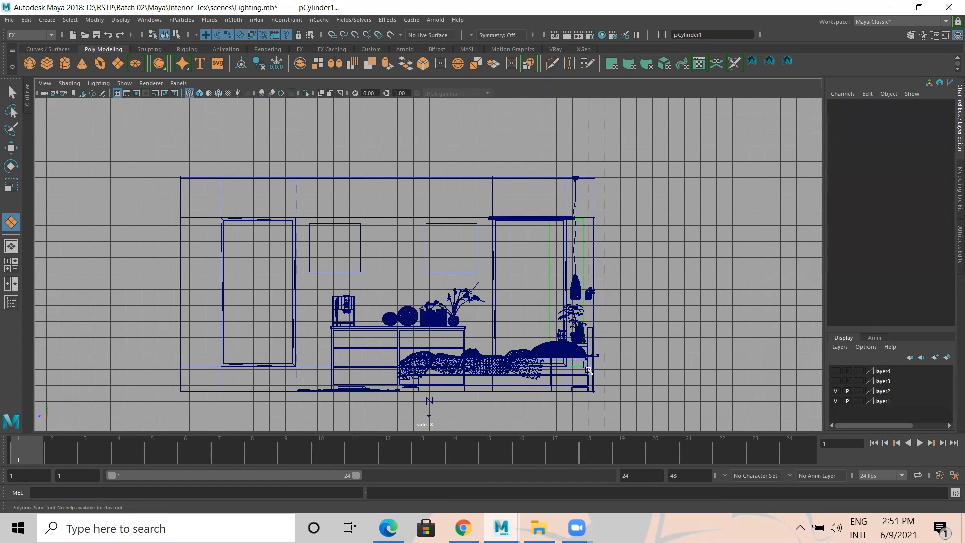
{"action": "left_click_drag", "start_coordinate": [592, 371], "coordinate": [592, 372]}
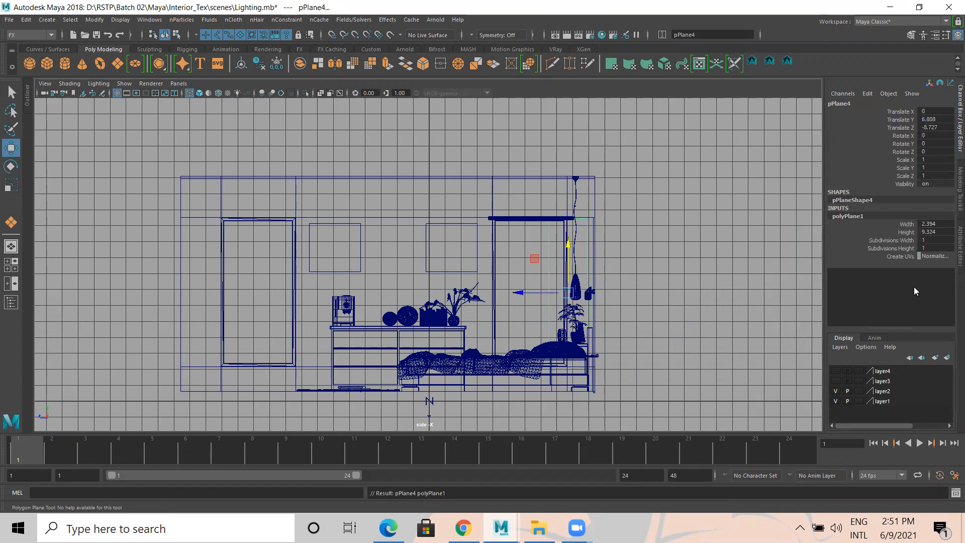
Step: Set the curtain plane's subdivisions to 15 in width and 25 in height
{"action": "left_click_drag", "start_coordinate": [884, 236], "coordinate": [884, 247]}
{"action": "middle_click_drag", "start_coordinate": [739, 247], "coordinate": [801, 259]}
{"action": "left_click", "coordinate": [936, 240]}
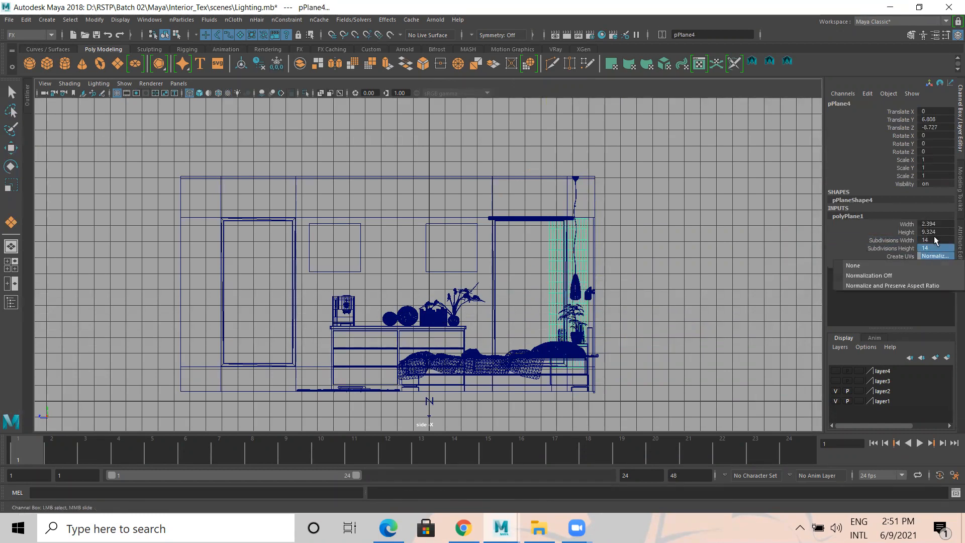
{"action": "type", "text": "25"}
{"action": "key", "text": "Return"}
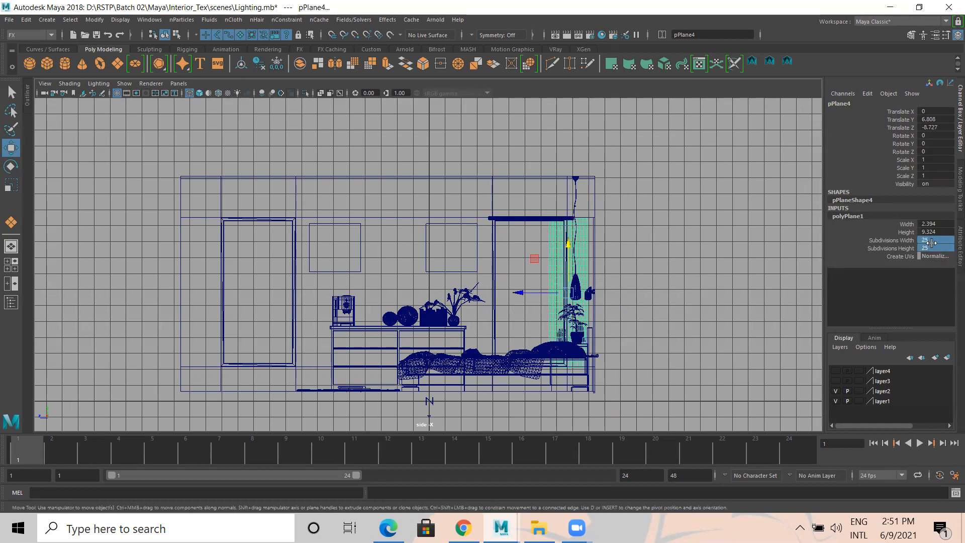
{"action": "left_click", "coordinate": [899, 240]}
{"action": "left_click", "coordinate": [941, 240]}
{"action": "type", "text": "15"}
{"action": "key", "text": "Return"}
Step: Position the curtain plane at the bed-side edge of the window and duplicate it at the opposite edge, with Z scales of about 0.86 and 0.76
{"action": "key", "text": "w"}
{"action": "mouse_move", "coordinate": [520, 294]}
{"action": "left_mouse_down"}
{"action": "mouse_move", "coordinate": [507, 300]}
{"action": "mouse_move", "coordinate": [455, 284]}
{"action": "mouse_move", "coordinate": [475, 293]}
{"action": "mouse_move", "coordinate": [532, 289]}
{"action": "left_mouse_up"}
{"action": "key", "text": "ctrl+d"}
{"action": "key", "text": "r"}
{"action": "left_click", "coordinate": [534, 289]}
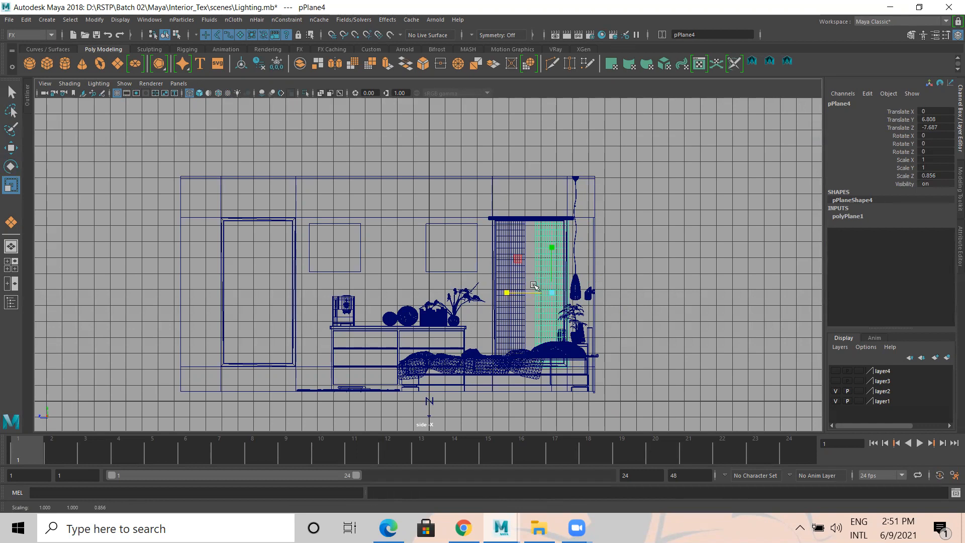
{"action": "key", "text": "w"}
{"action": "left_click_drag", "start_coordinate": [510, 291], "coordinate": [477, 297]}
{"action": "left_click", "coordinate": [505, 273]}
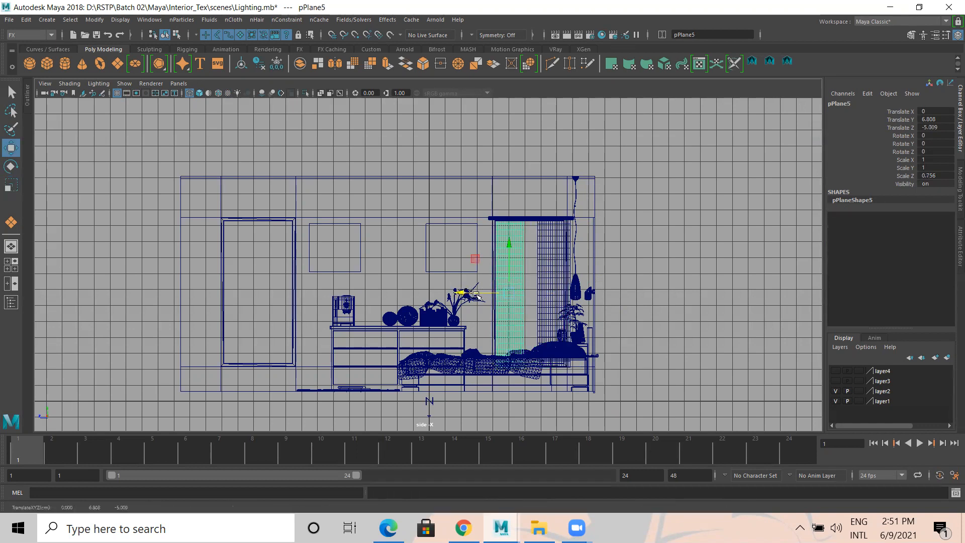
Step: Move both curtain planes together to X about 12.8 so they hang directly beneath the rod
{"action": "key", "text": "space"}
{"action": "key", "text": "space"}
{"action": "left_click_drag", "start_coordinate": [598, 234], "coordinate": [383, 217], "text": "alt"}
{"action": "right_click_drag", "start_coordinate": [383, 217], "coordinate": [394, 239], "text": "alt"}
{"action": "left_click_drag", "start_coordinate": [394, 239], "coordinate": [435, 222], "text": "alt"}
{"action": "left_click", "coordinate": [430, 249], "text": "shift"}
{"action": "key", "text": "f"}
{"action": "right_click_drag", "start_coordinate": [595, 240], "coordinate": [638, 251], "text": "alt"}
{"action": "middle_click_drag", "start_coordinate": [515, 256], "coordinate": [524, 351], "text": "alt"}
{"action": "left_click_drag", "start_coordinate": [503, 317], "coordinate": [440, 298], "text": "alt"}
{"action": "right_click_drag", "start_coordinate": [449, 292], "coordinate": [484, 276], "text": "alt"}
{"action": "middle_click_drag", "start_coordinate": [470, 195], "coordinate": [465, 236], "text": "alt"}
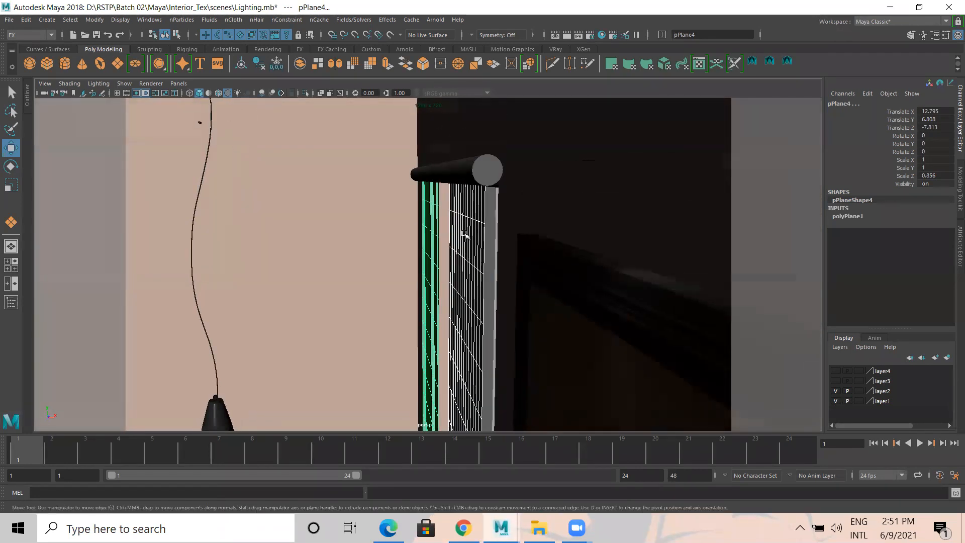
Step: Slide the curtain plane nearer the painting outward along the rod to Z about -4.79
{"action": "left_click_drag", "start_coordinate": [418, 265], "coordinate": [517, 266], "text": "alt"}
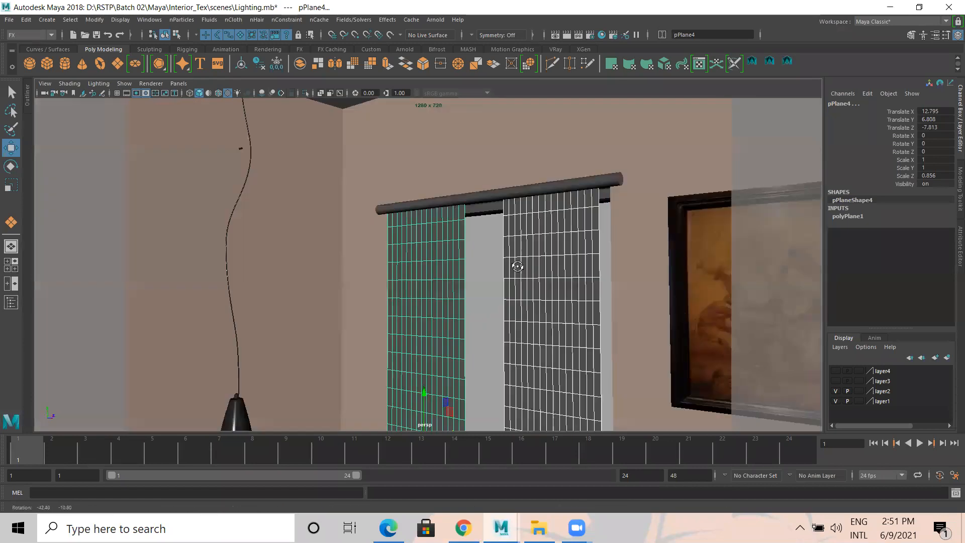
{"action": "middle_click_drag", "start_coordinate": [543, 308], "coordinate": [536, 207], "text": "alt"}
{"action": "right_click_drag", "start_coordinate": [536, 207], "coordinate": [410, 254], "text": "alt"}
{"action": "left_click_drag", "start_coordinate": [409, 254], "coordinate": [530, 304], "text": "alt"}
{"action": "left_click", "coordinate": [523, 303]}
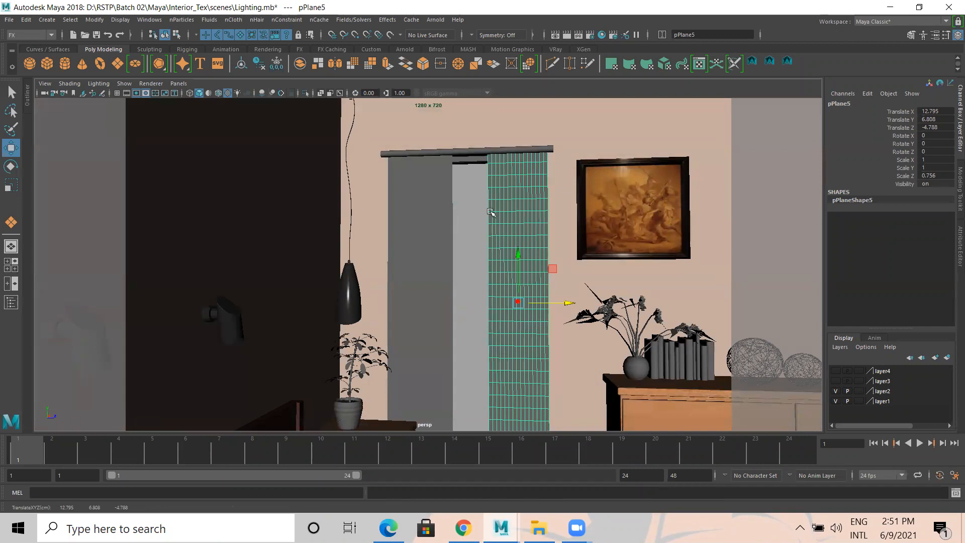
Step: Select both curtain planes and convert them to nCloth
{"action": "left_click", "coordinate": [448, 217], "text": "shift"}
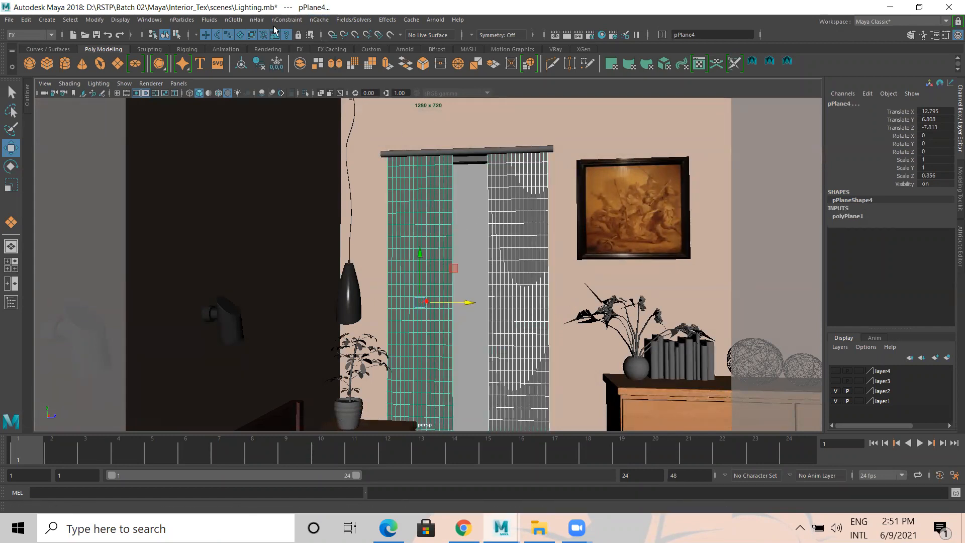
{"action": "left_click", "coordinate": [234, 19]}
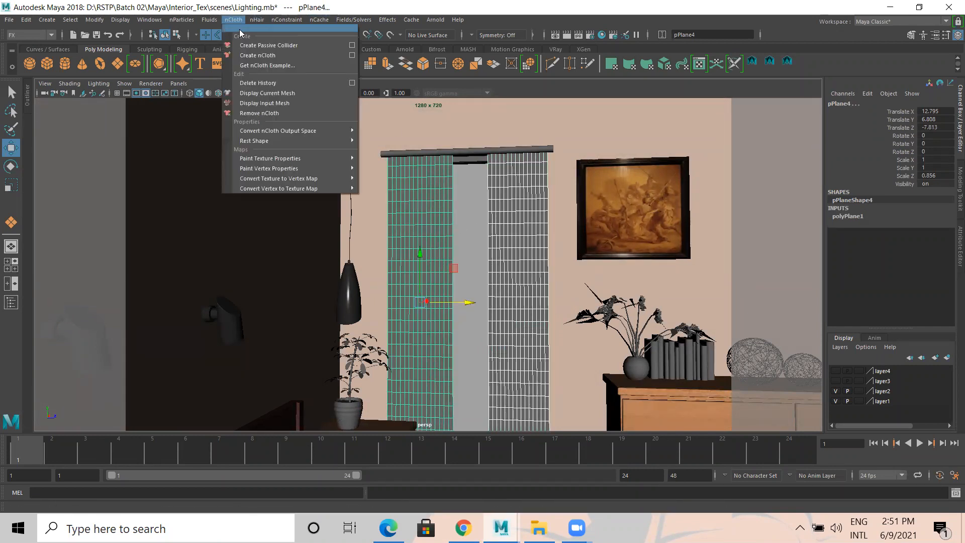
{"action": "left_click", "coordinate": [264, 55]}
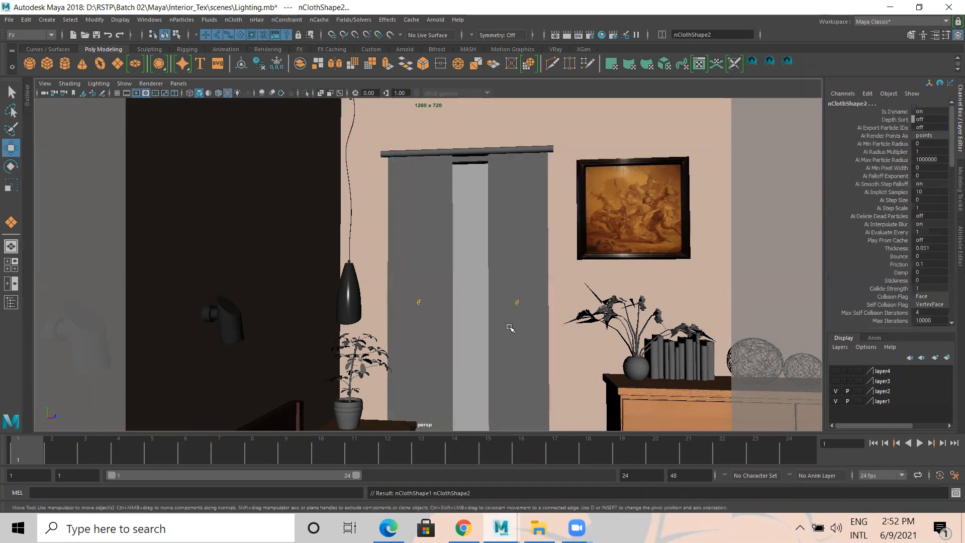
Step: Make the curtain rod a passive collider for the cloth
{"action": "scroll", "coordinate": [510, 328], "scroll_direction": "down", "scroll_amount": 5}
{"action": "left_click_drag", "start_coordinate": [511, 328], "coordinate": [438, 164], "text": "alt"}
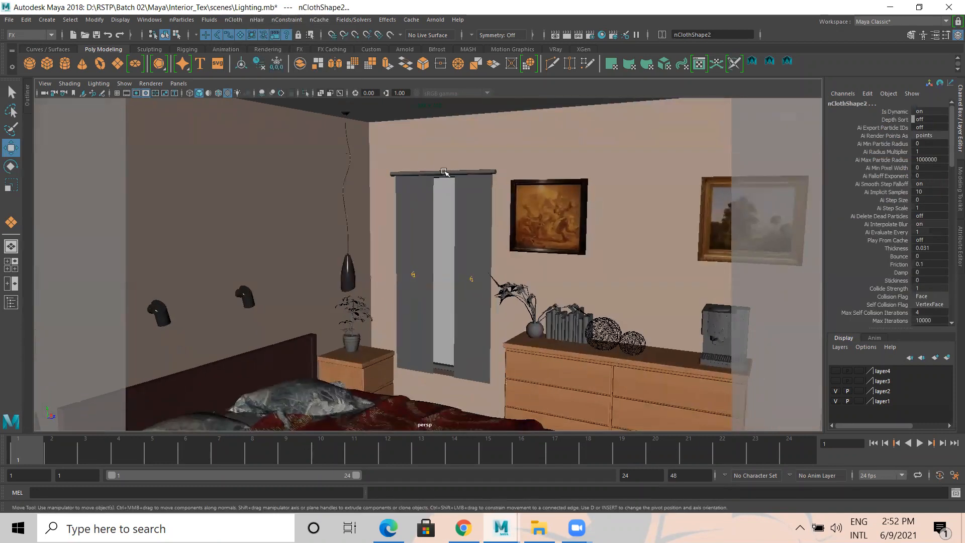
{"action": "left_click", "coordinate": [444, 172]}
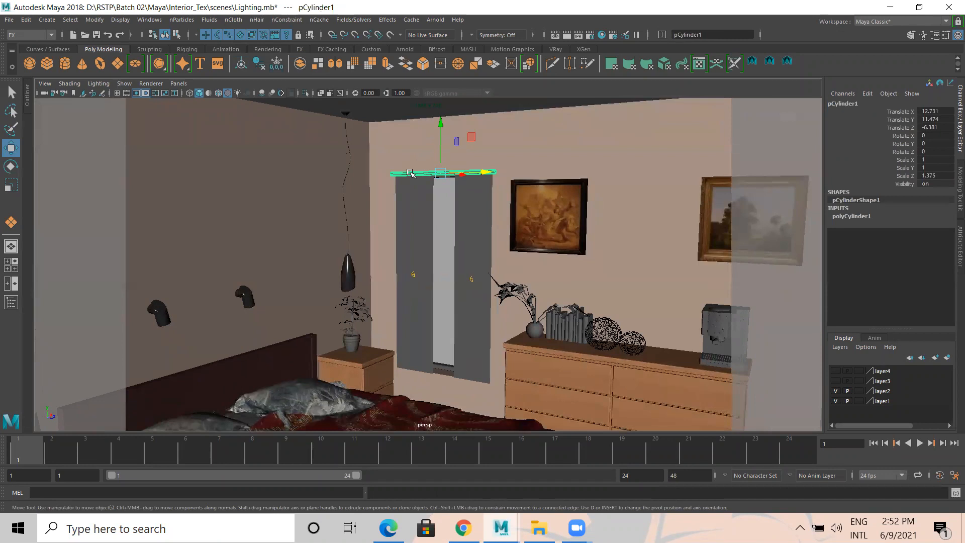
{"action": "left_click", "coordinate": [234, 21]}
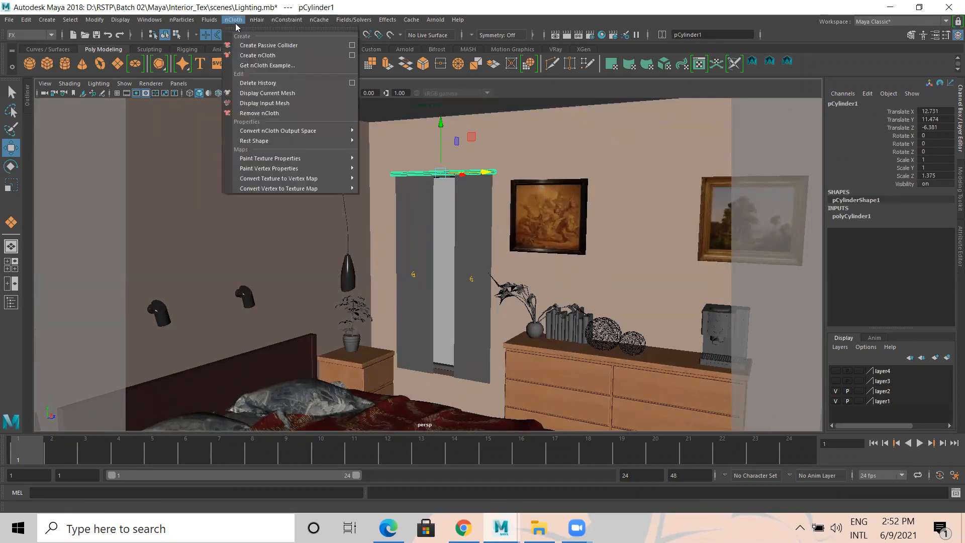
{"action": "left_click", "coordinate": [253, 46]}
Step: Attach the uppermost row of vertices of the curtain nearer the bed to the rod with a Point to Surface constraint
{"action": "scroll", "coordinate": [517, 222], "scroll_direction": "up", "scroll_amount": 5}
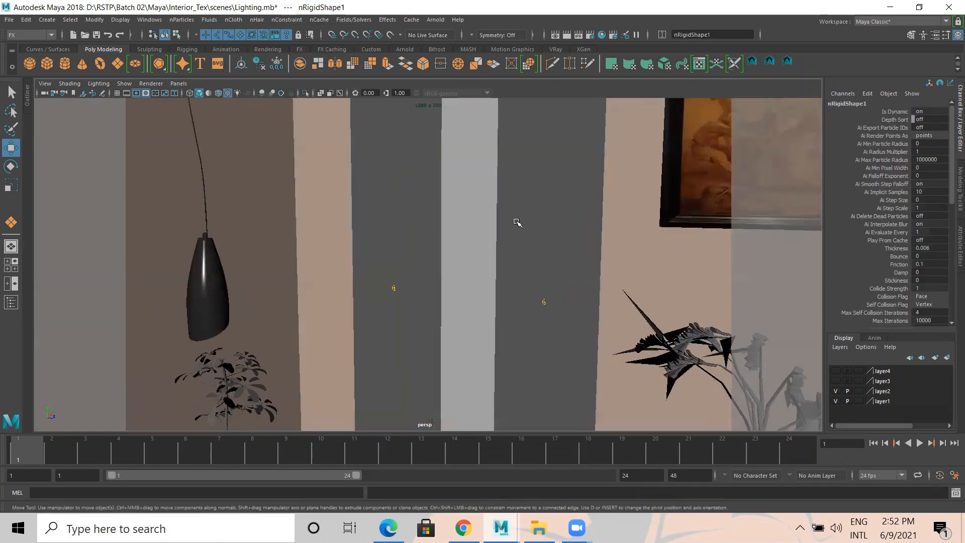
{"action": "left_click", "coordinate": [438, 270]}
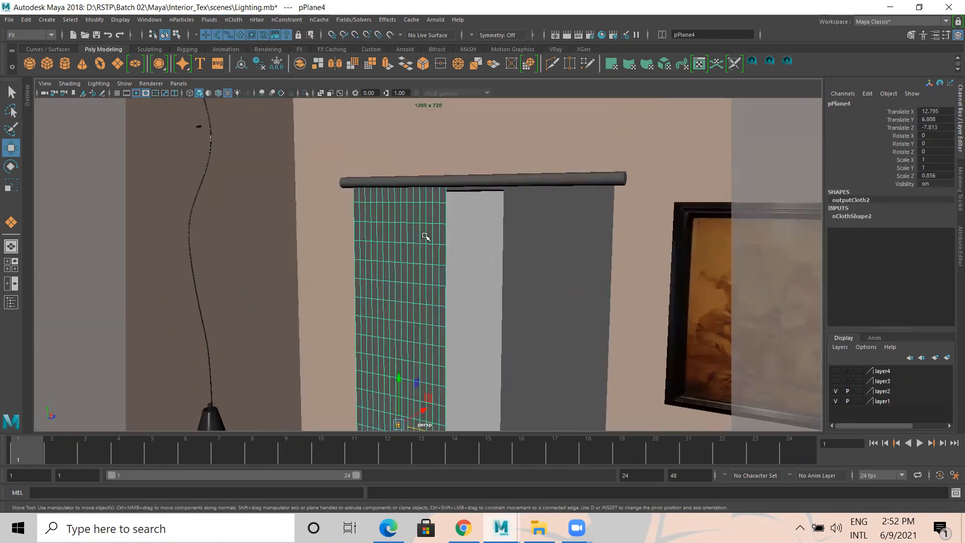
{"action": "right_click_drag", "start_coordinate": [410, 223], "coordinate": [363, 221]}
{"action": "left_click_drag", "start_coordinate": [318, 161], "coordinate": [475, 195]}
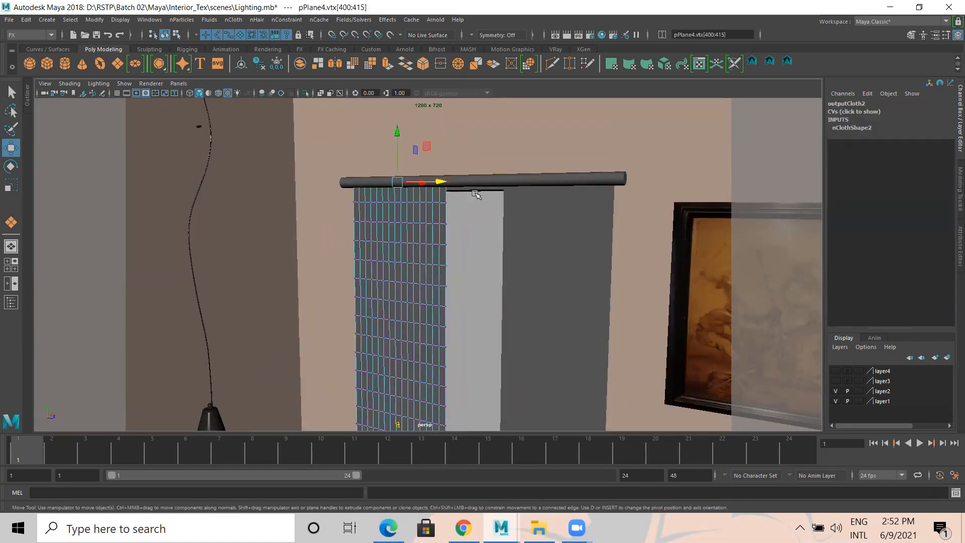
{"action": "key", "text": "4"}
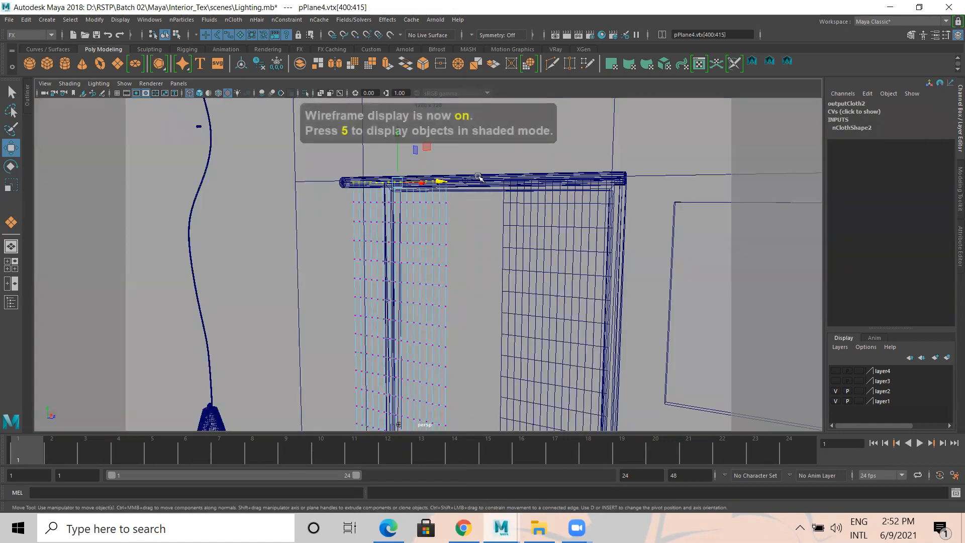
{"action": "left_click", "coordinate": [478, 178]}
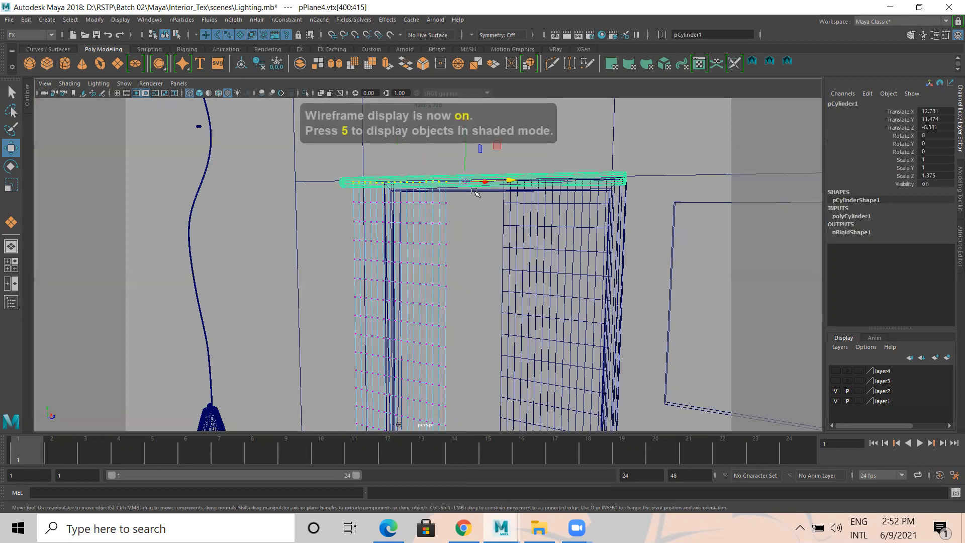
{"action": "left_click", "coordinate": [299, 24]}
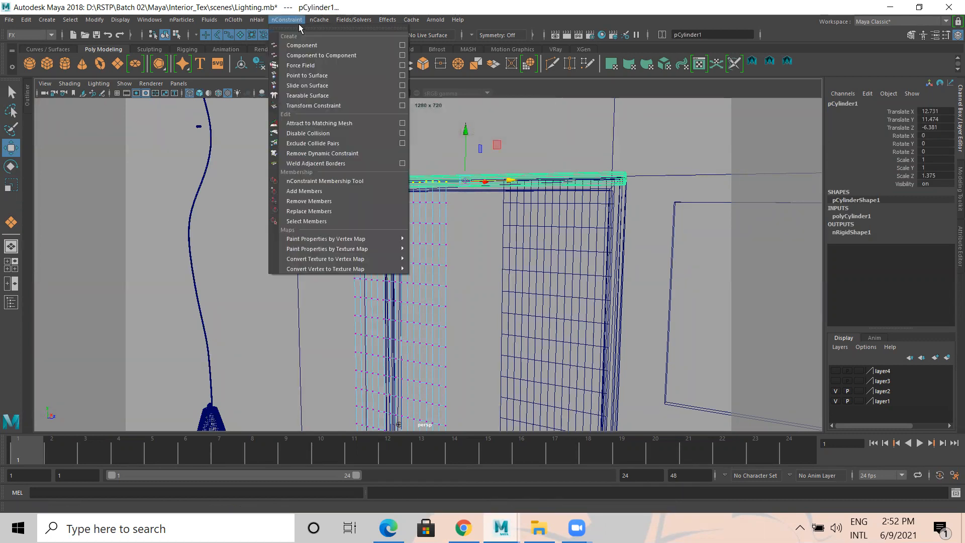
{"action": "left_click", "coordinate": [322, 76]}
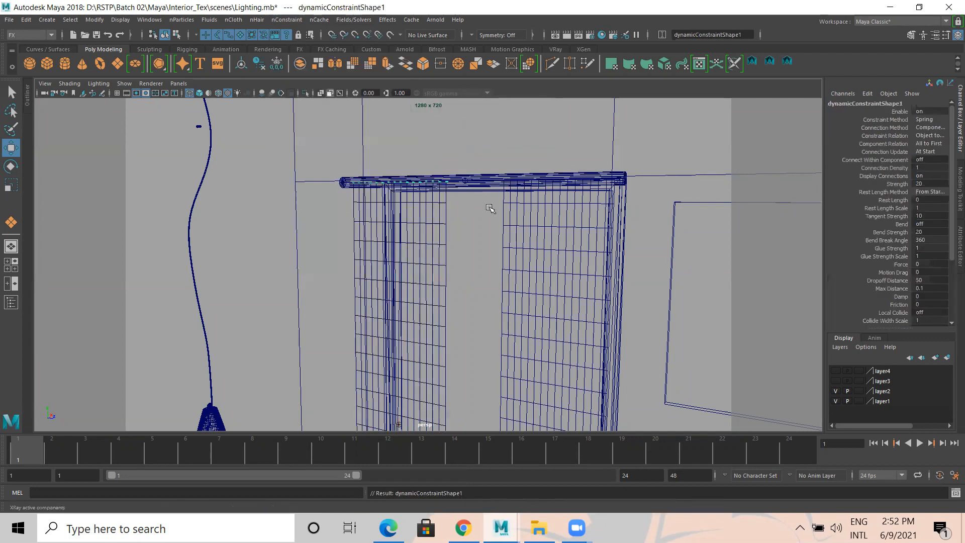
Step: Attach the uppermost vertex row of the curtain nearer the painting to the rod with a Point to Surface constraint
{"action": "left_click", "coordinate": [545, 245]}
{"action": "right_click_drag", "start_coordinate": [538, 227], "coordinate": [493, 213]}
{"action": "left_click_drag", "start_coordinate": [492, 156], "coordinate": [663, 194]}
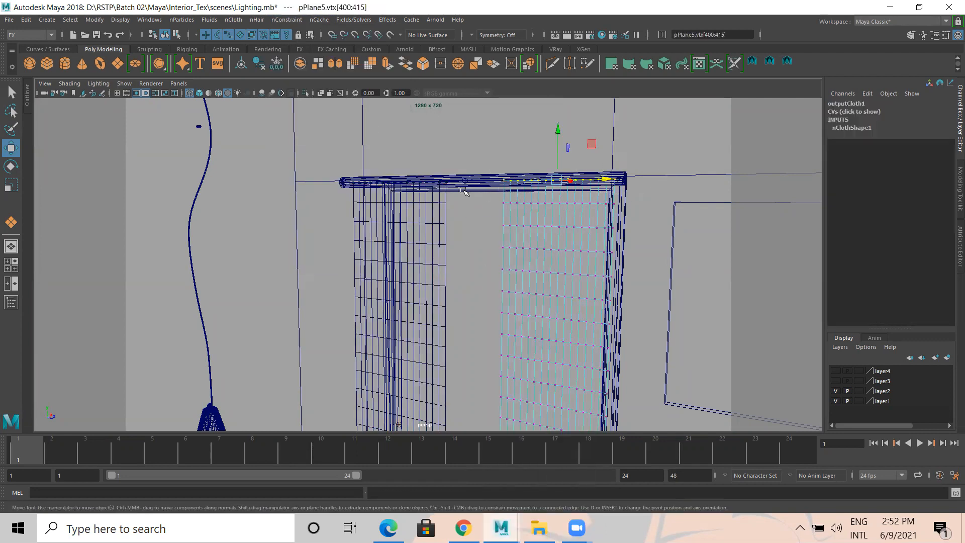
{"action": "left_click", "coordinate": [498, 181], "text": "shift"}
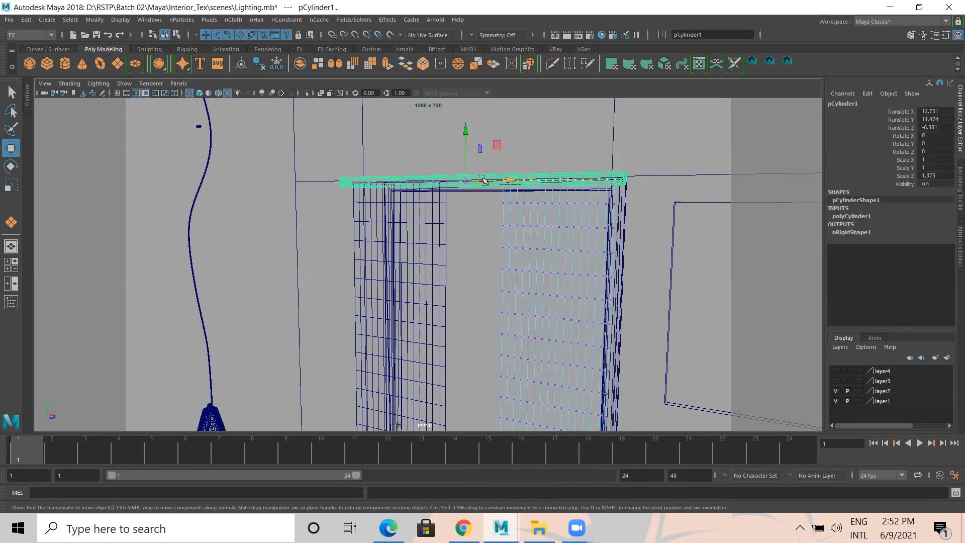
{"action": "left_click", "coordinate": [286, 19]}
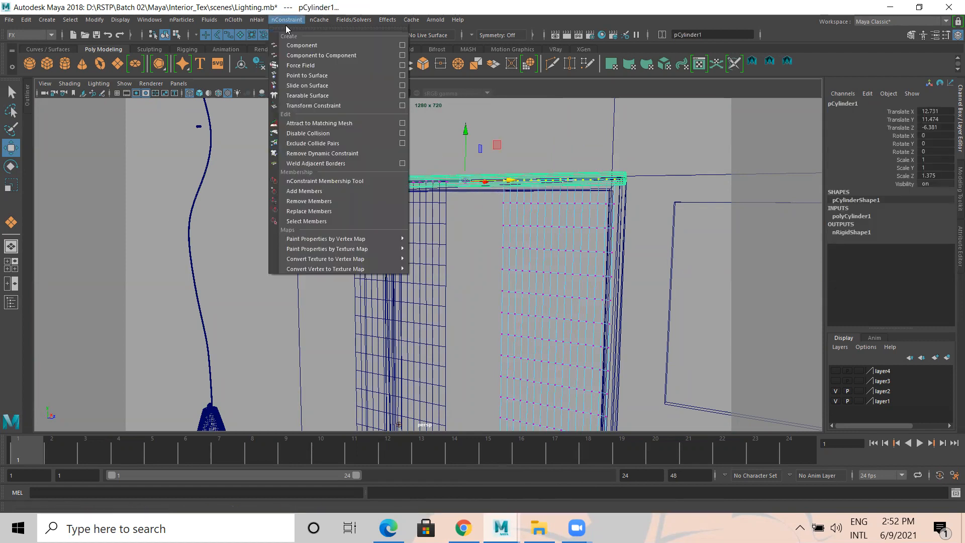
{"action": "left_click", "coordinate": [313, 75]}
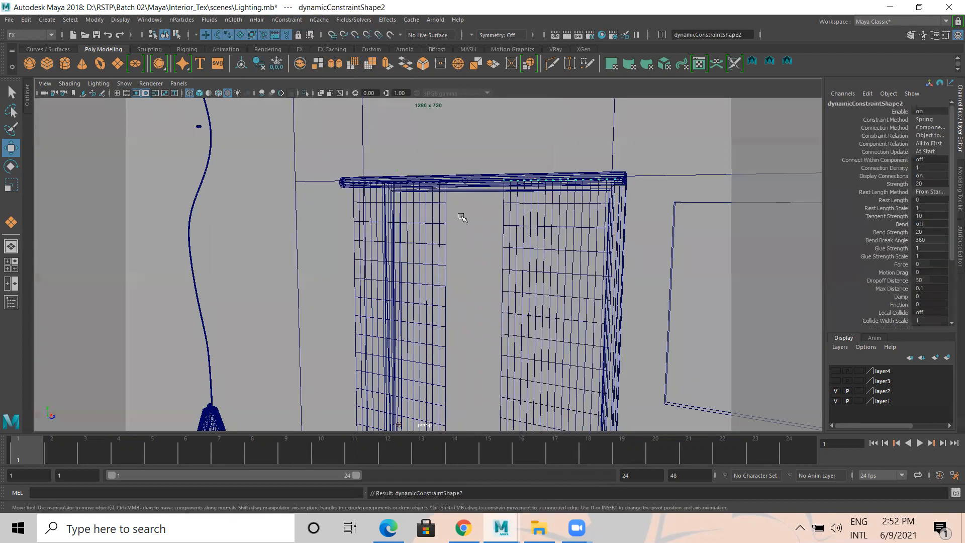
Step: Display the scene shaded with textures and set the playback end to frame 500
{"action": "key", "text": "6"}
{"action": "left_click", "coordinate": [487, 245]}
{"action": "scroll", "coordinate": [497, 291], "scroll_direction": "down", "scroll_amount": 5}
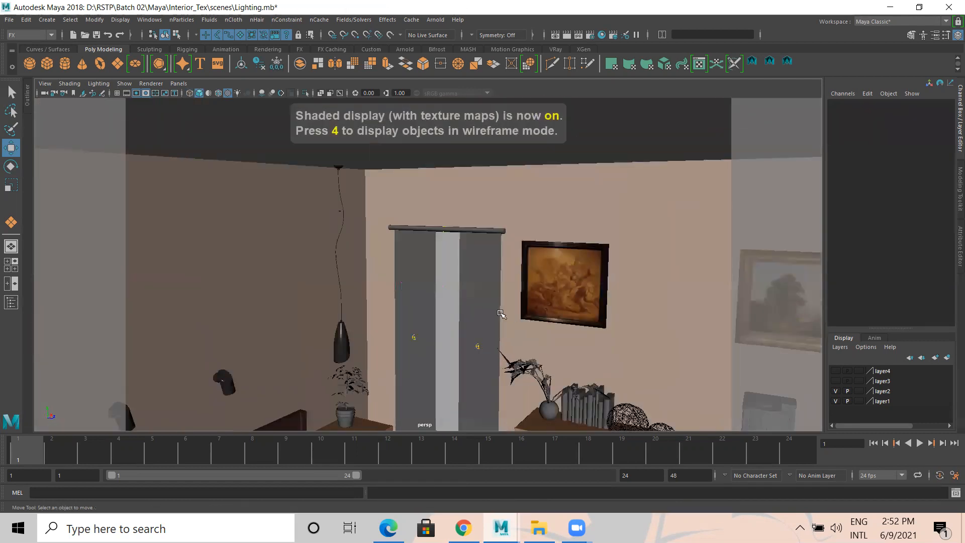
{"action": "middle_click_drag", "start_coordinate": [485, 283], "coordinate": [481, 264], "text": "alt"}
{"action": "left_click_drag", "start_coordinate": [638, 476], "coordinate": [464, 460]}
{"action": "type", "text": "500"}
{"action": "key", "text": "Return"}
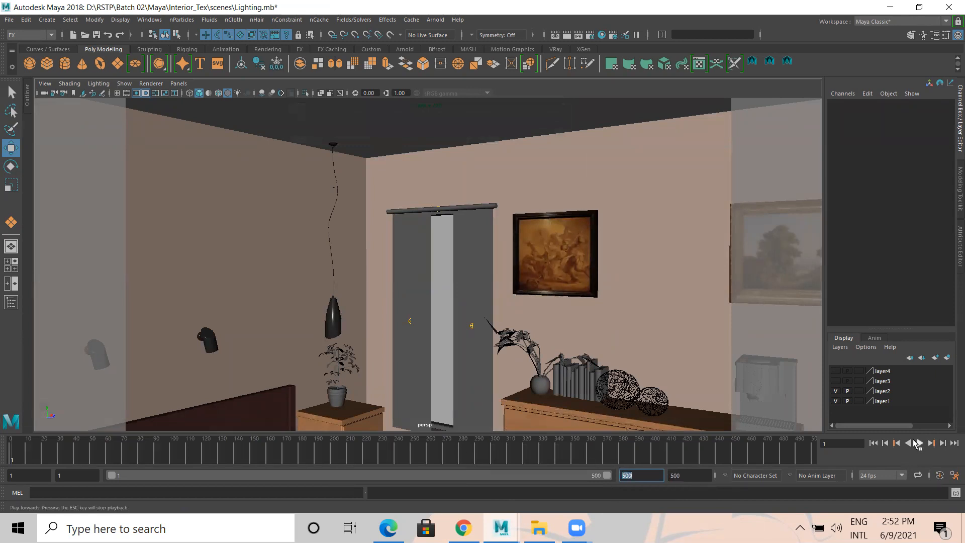
Step: Play the curtain simulation from the first frame and stop it after about 115 frames
{"action": "left_click", "coordinate": [875, 444]}
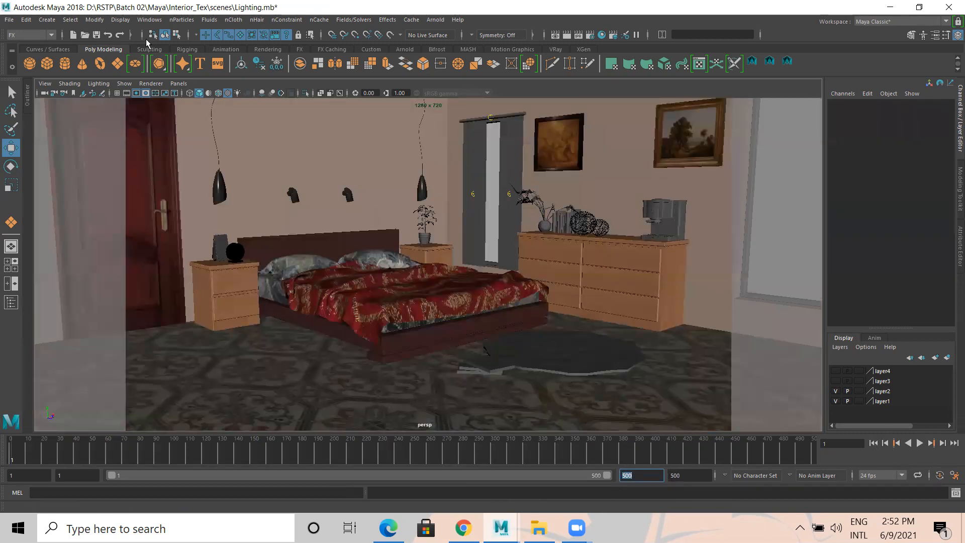
{"action": "scroll", "coordinate": [603, 283], "scroll_direction": "up", "scroll_amount": 2}
{"action": "mouse_move", "coordinate": [603, 283]}
{"action": "left_mouse_down", "text": "alt"}
{"action": "mouse_move", "coordinate": [491, 259]}
{"action": "mouse_move", "coordinate": [407, 276]}
{"action": "left_mouse_up", "text": "alt"}
{"action": "scroll", "coordinate": [377, 302], "scroll_direction": "up", "scroll_amount": 4}
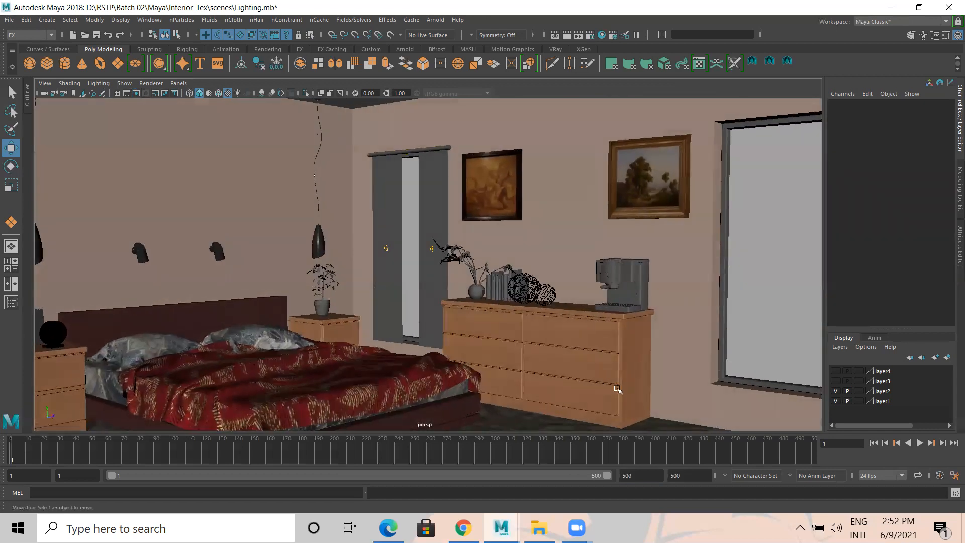
{"action": "left_click", "coordinate": [920, 443]}
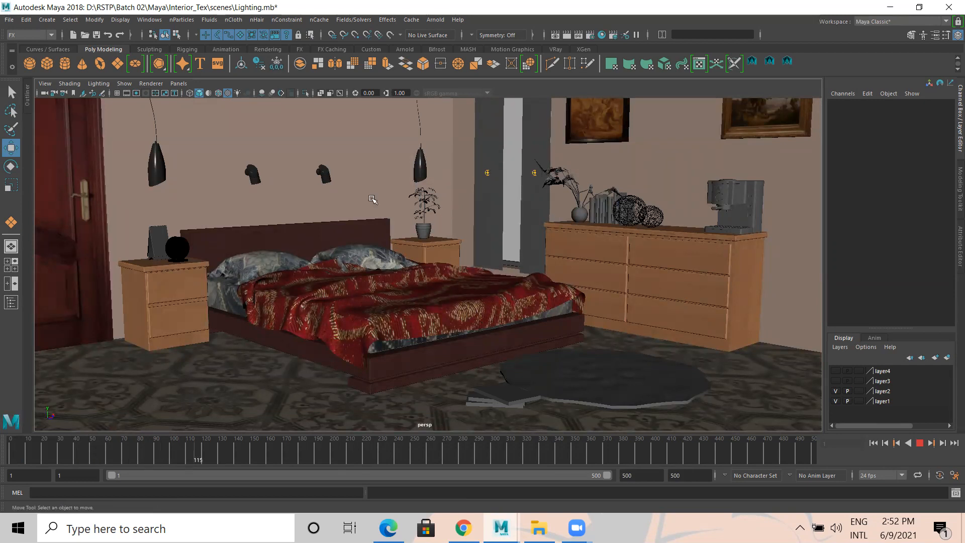
{"action": "key", "text": "Escape"}
Step: Select the perspective camera and delete its keyframes at the start of the timeline
{"action": "left_click", "coordinate": [45, 83]}
{"action": "left_click", "coordinate": [55, 98]}
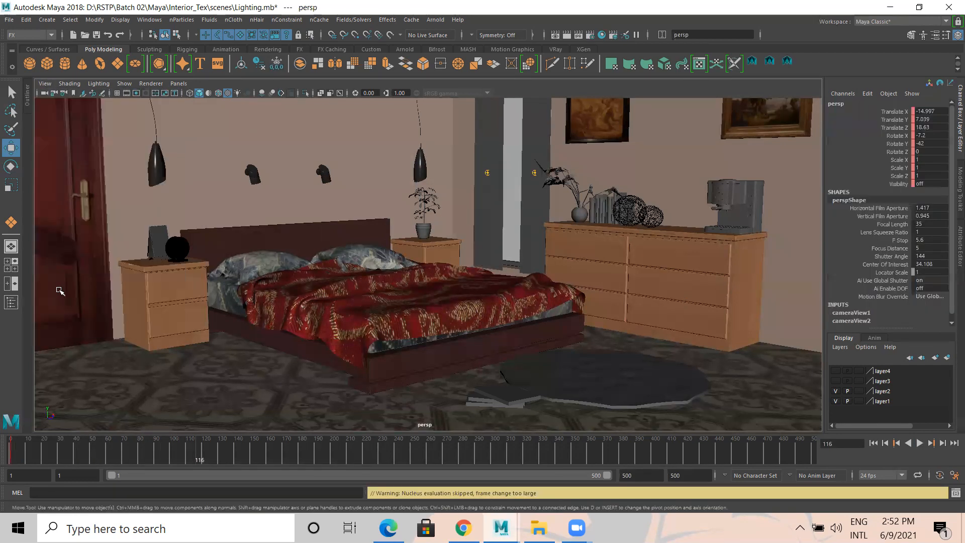
{"action": "left_click_drag", "start_coordinate": [43, 449], "coordinate": [7, 449], "text": "shift"}
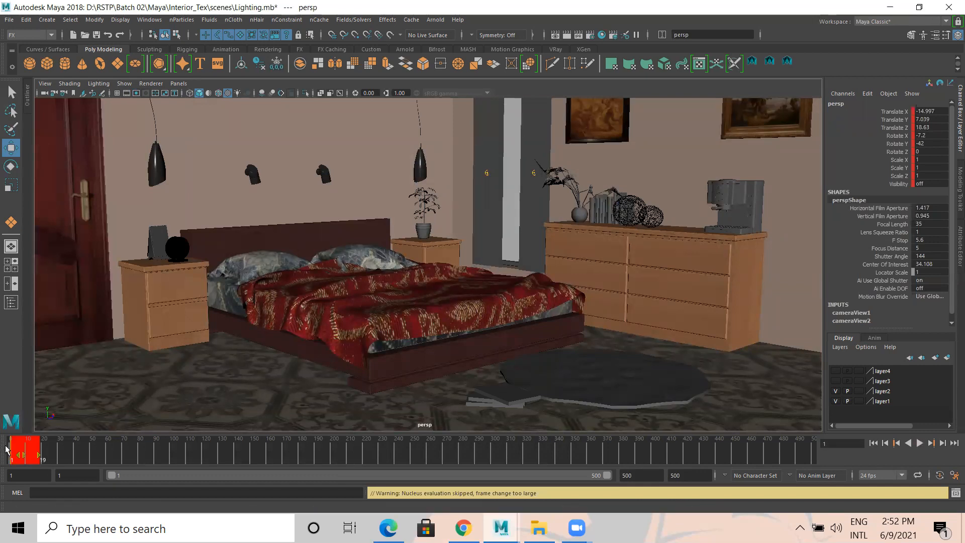
{"action": "right_click", "coordinate": [10, 445]}
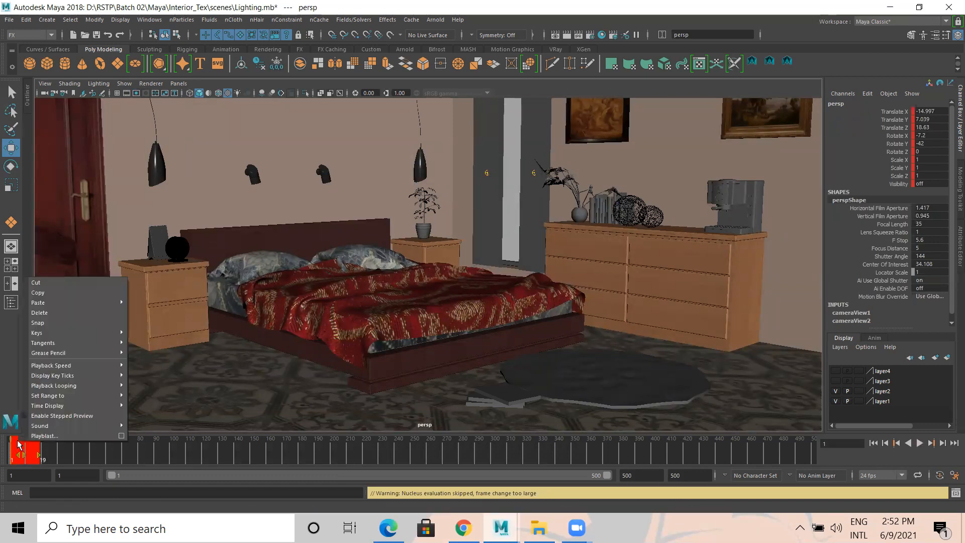
{"action": "left_click", "coordinate": [55, 313]}
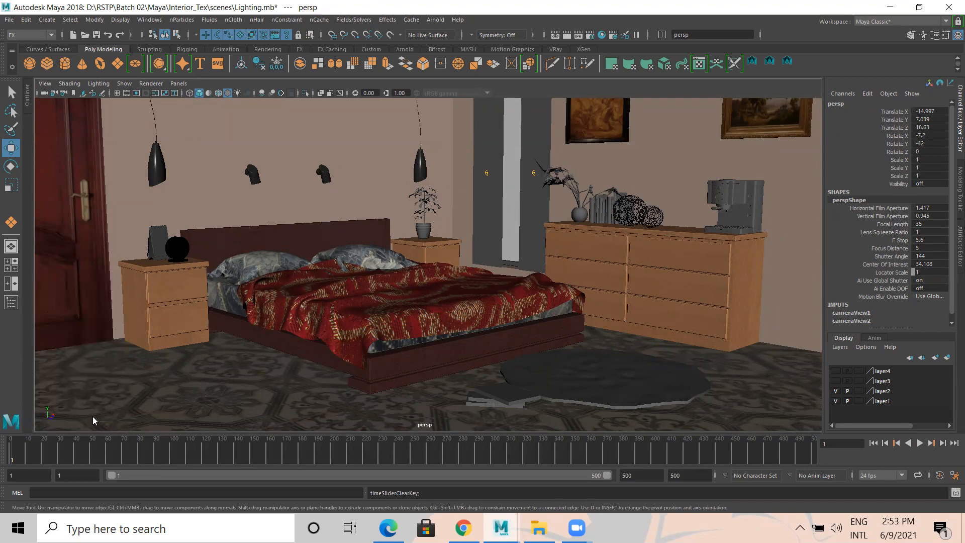
Step: Play the cloth simulation again with the window curtains in close view, stopping at about frame 88
{"action": "scroll", "coordinate": [567, 278], "scroll_direction": "up", "scroll_amount": 6}
{"action": "middle_click_drag", "start_coordinate": [566, 278], "coordinate": [564, 284], "text": "alt"}
{"action": "left_click", "coordinate": [920, 443]}
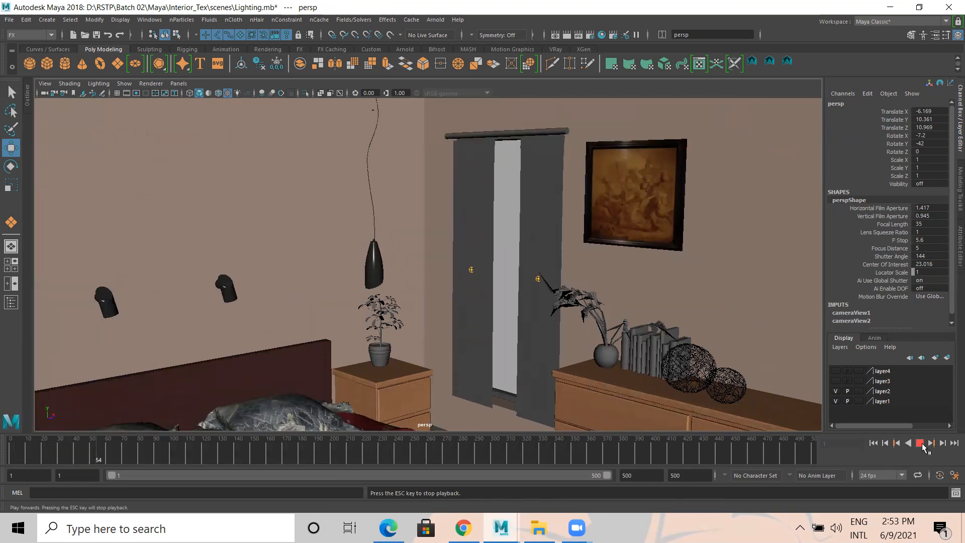
{"action": "left_click", "coordinate": [920, 443]}
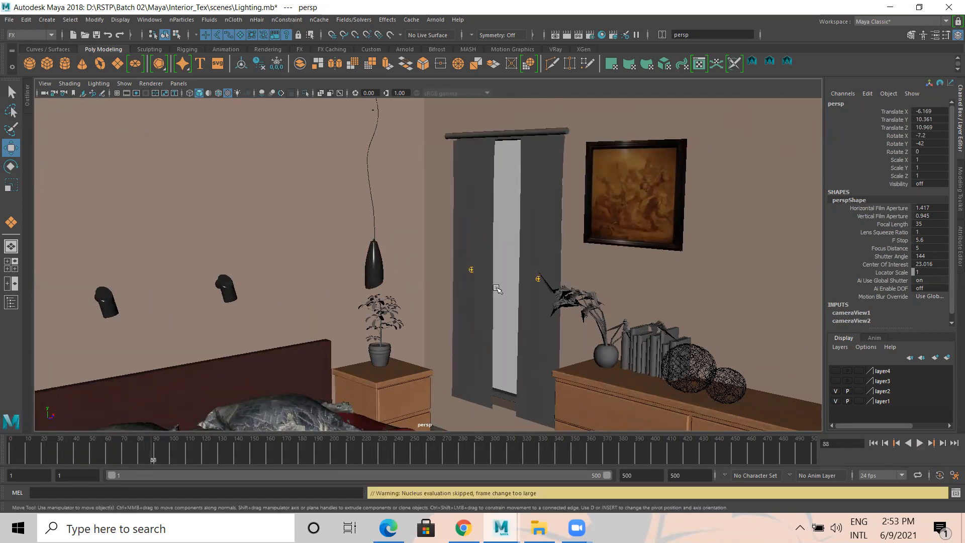
Step: In the nucleus1 attributes of the curtain nearer the bed, set Wind Speed to about 9.6 and Wind Direction X to -1
{"action": "scroll", "coordinate": [279, 363], "scroll_direction": "down", "scroll_amount": 5}
{"action": "left_click_drag", "start_coordinate": [171, 392], "coordinate": [116, 382], "text": "alt"}
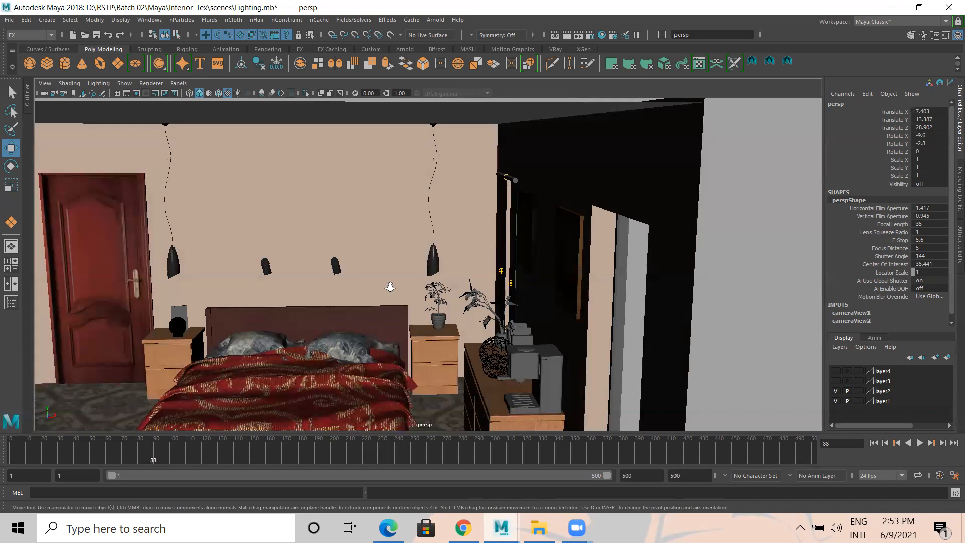
{"action": "left_click_drag", "start_coordinate": [387, 286], "coordinate": [458, 265], "text": "alt"}
{"action": "left_click", "coordinate": [455, 263]}
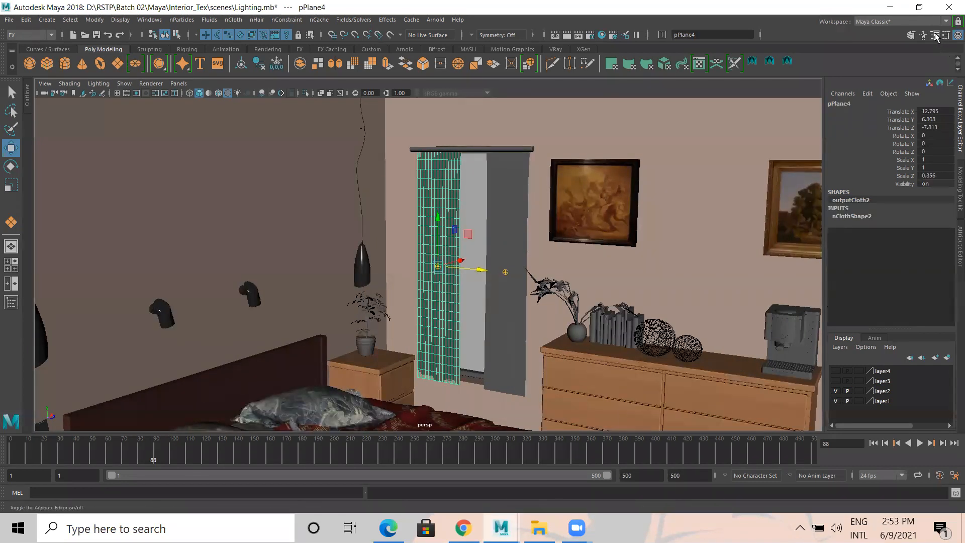
{"action": "key", "text": "ctrl+a"}
{"action": "left_click", "coordinate": [878, 98]}
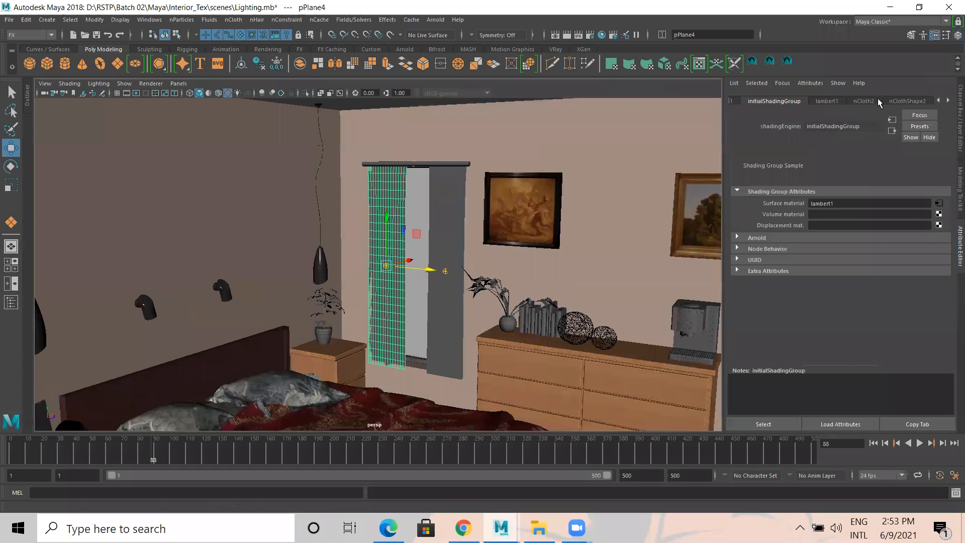
{"action": "left_click", "coordinate": [877, 98]}
{"action": "left_click", "coordinate": [878, 98]}
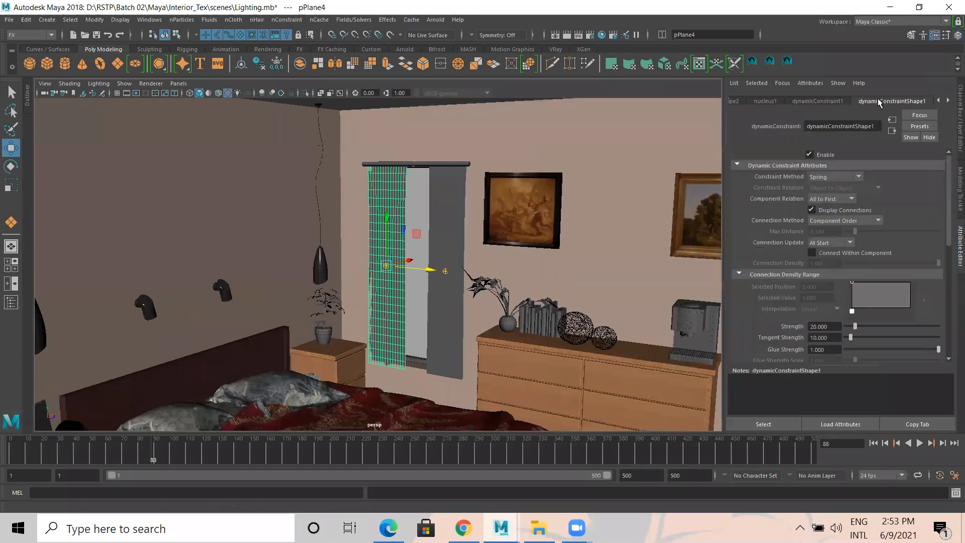
{"action": "left_click", "coordinate": [764, 101]}
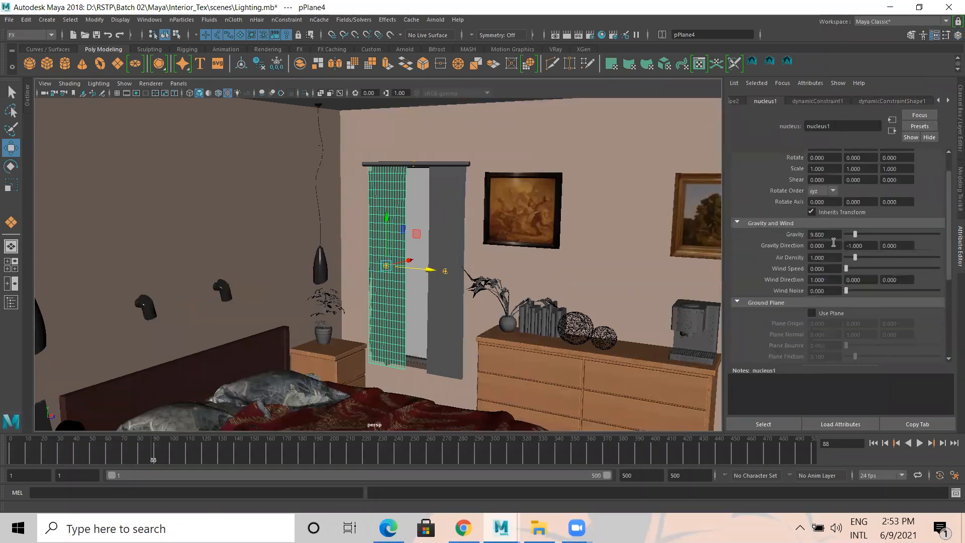
{"action": "left_click", "coordinate": [836, 280]}
{"action": "type", "text": "-1"}
{"action": "key", "text": "Return"}
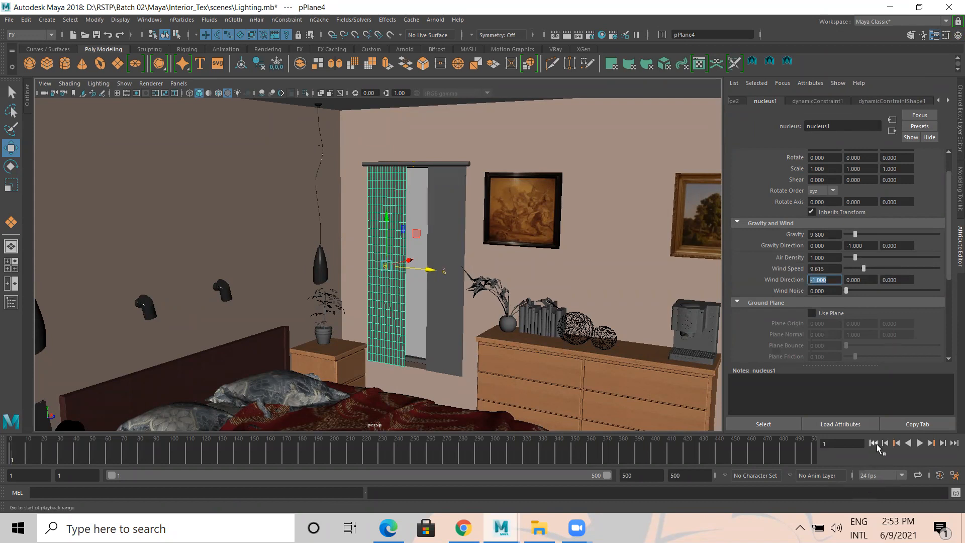
Step: Play the simulation to examine the curtains blowing in the wind, and stop at frame 350
{"action": "left_click", "coordinate": [919, 444]}
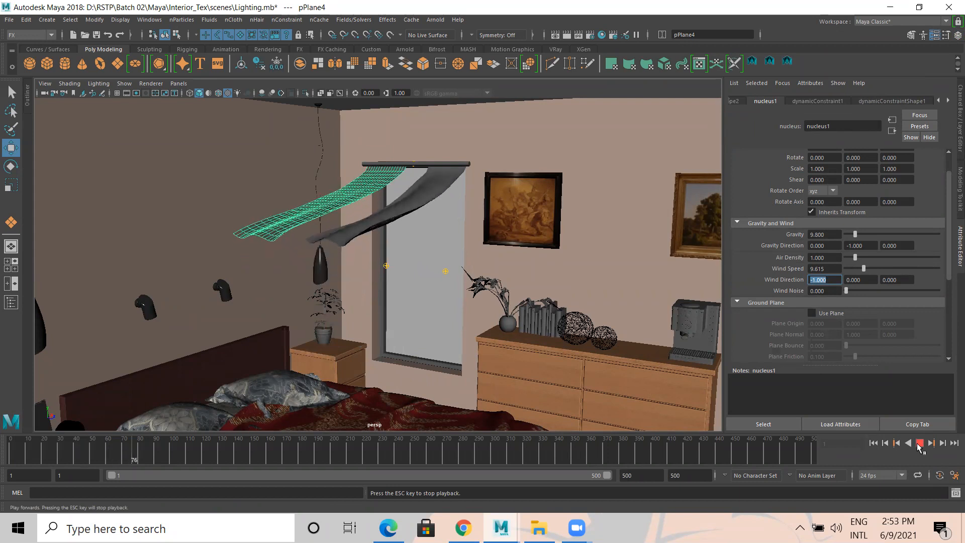
{"action": "middle_click_drag", "start_coordinate": [460, 294], "coordinate": [505, 295], "text": "alt"}
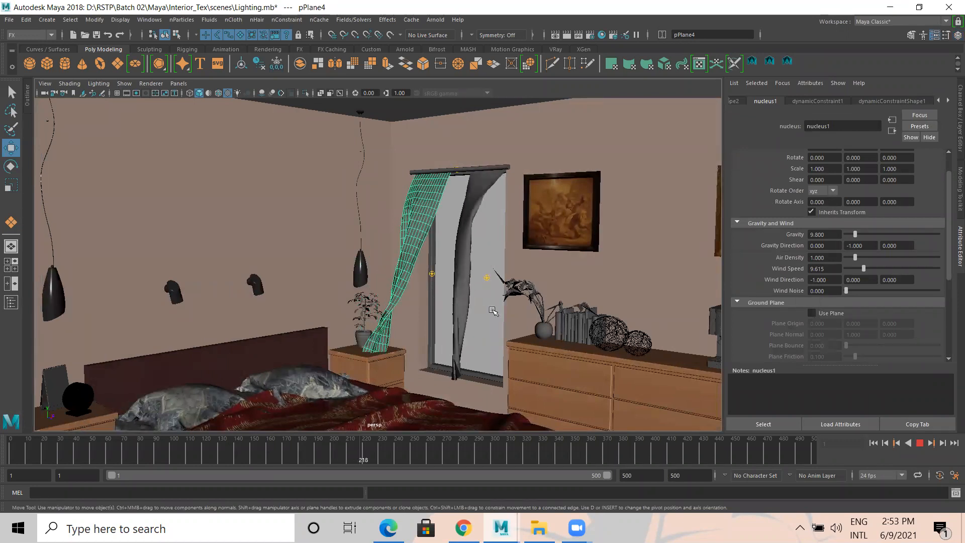
{"action": "left_click", "coordinate": [493, 307]}
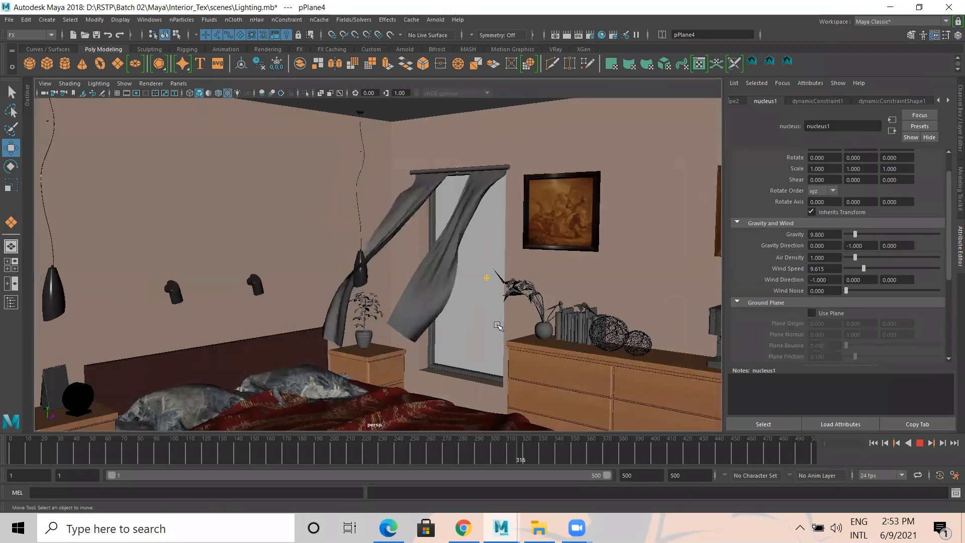
{"action": "key", "text": "Escape"}
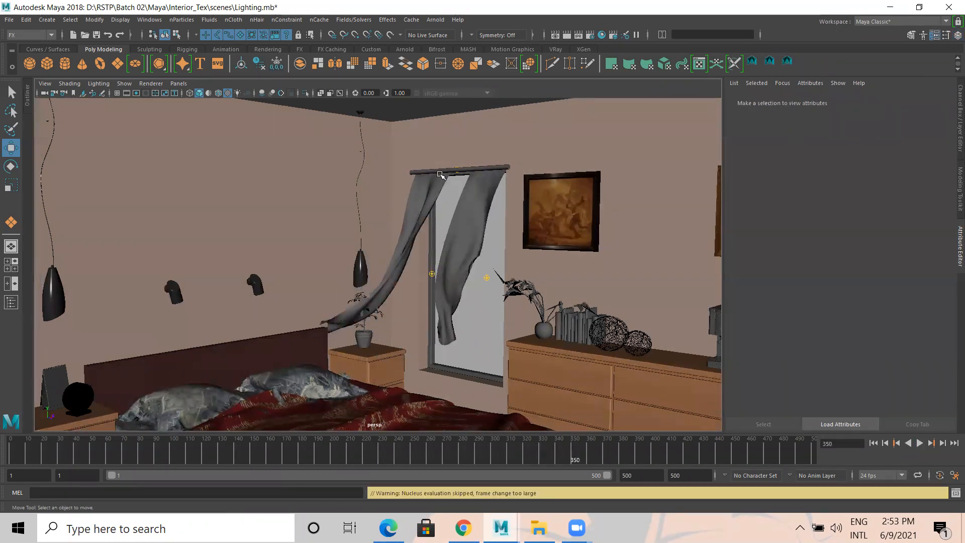
Step: Assign a new aiStandardSurface material to both curtains and set its base color to bright red
{"action": "left_click", "coordinate": [475, 215]}
{"action": "left_click", "coordinate": [431, 217], "text": "shift"}
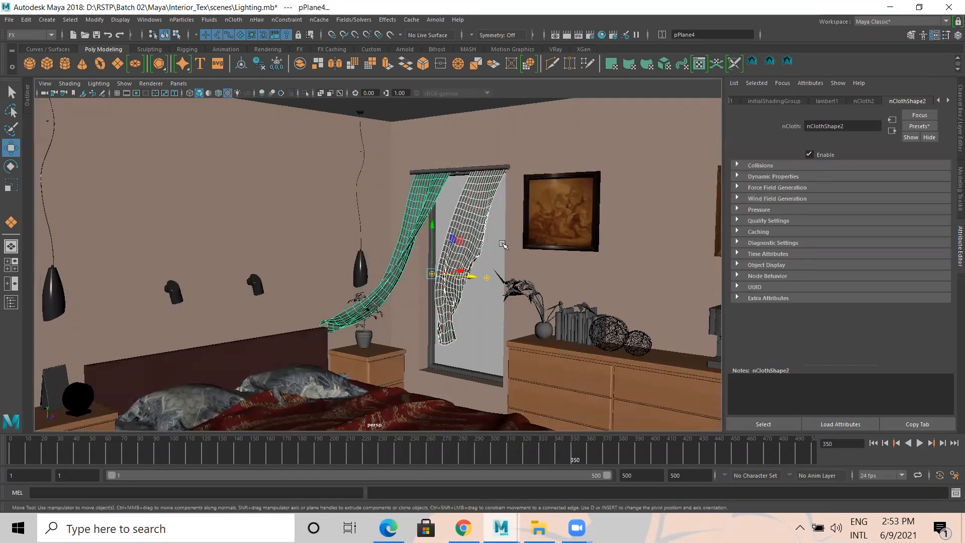
{"action": "right_click_drag", "start_coordinate": [498, 238], "coordinate": [497, 469]}
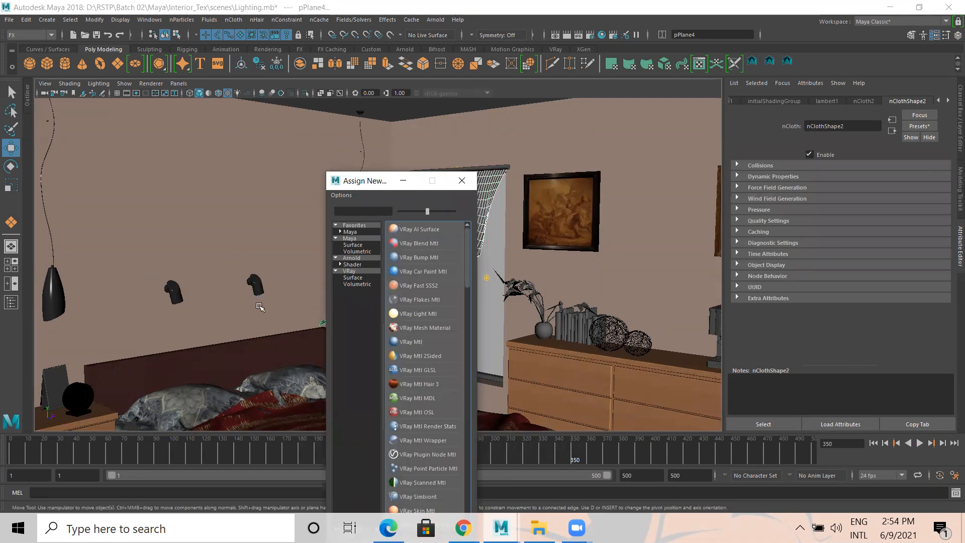
{"action": "left_click", "coordinate": [340, 264]}
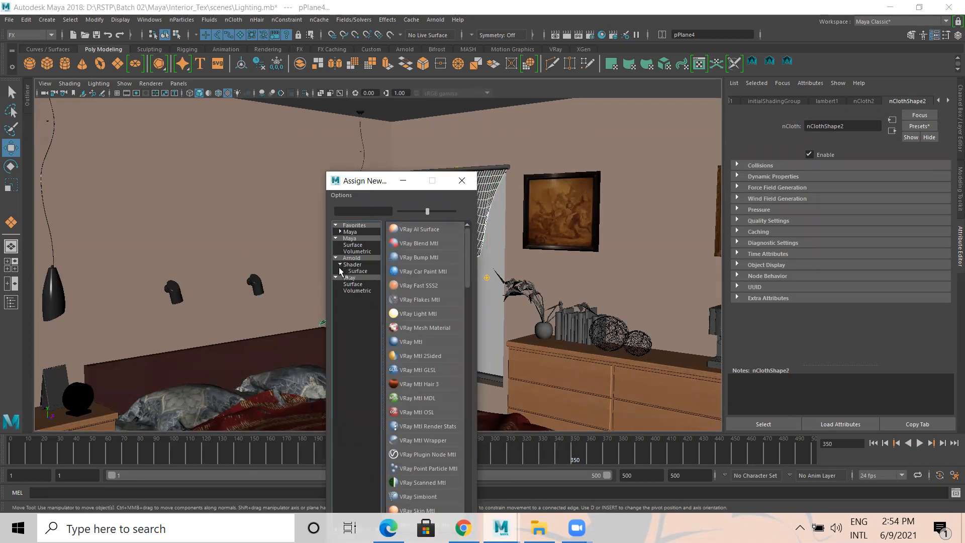
{"action": "left_click", "coordinate": [362, 271]}
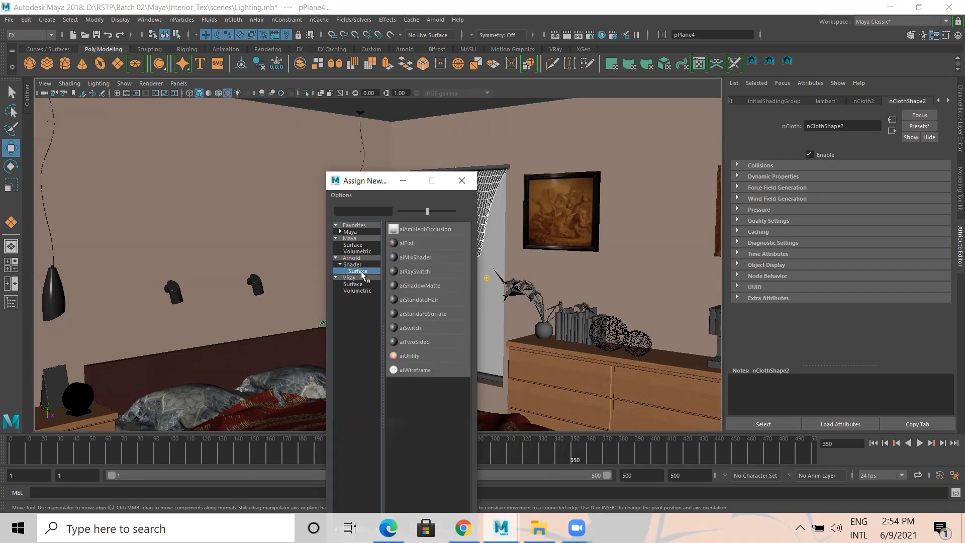
{"action": "left_click", "coordinate": [422, 314]}
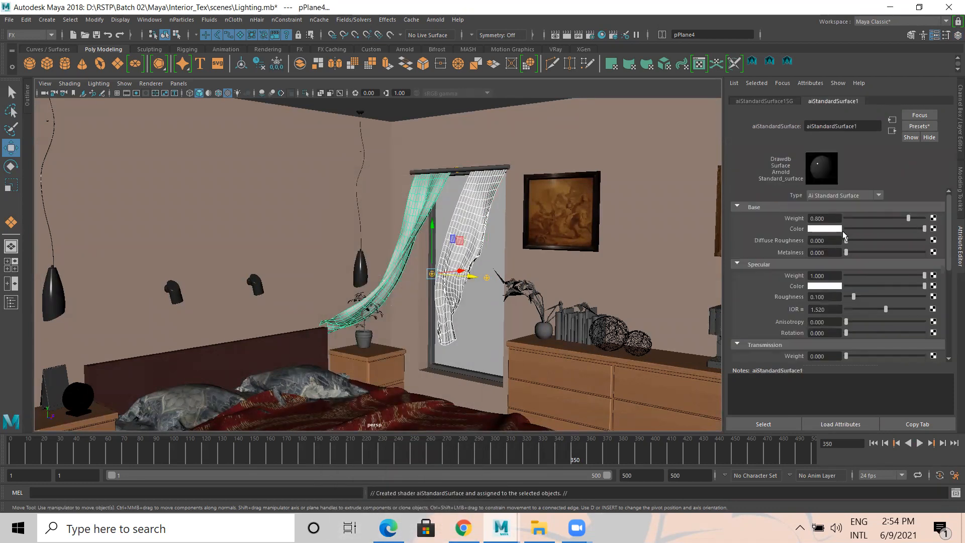
{"action": "left_click", "coordinate": [834, 231]}
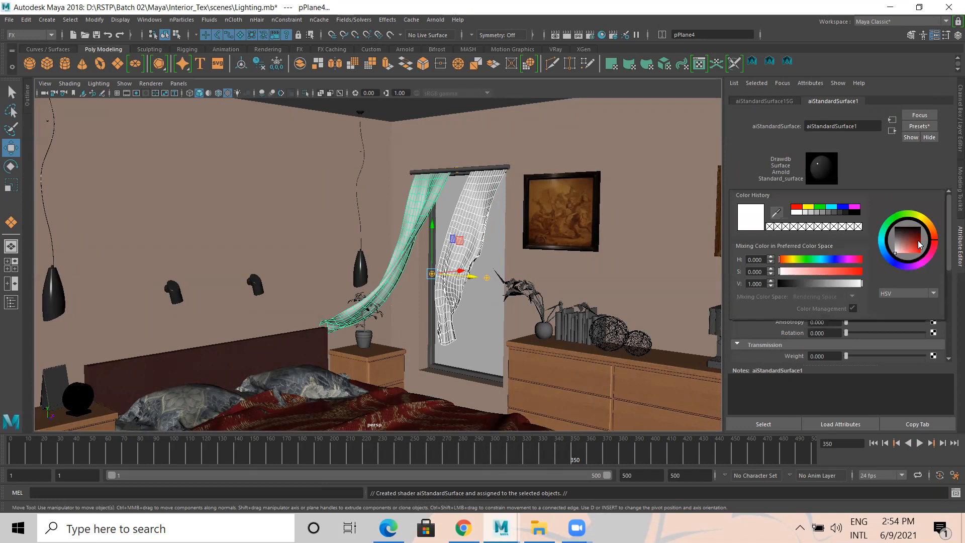
{"action": "left_click_drag", "start_coordinate": [920, 245], "coordinate": [928, 259]}
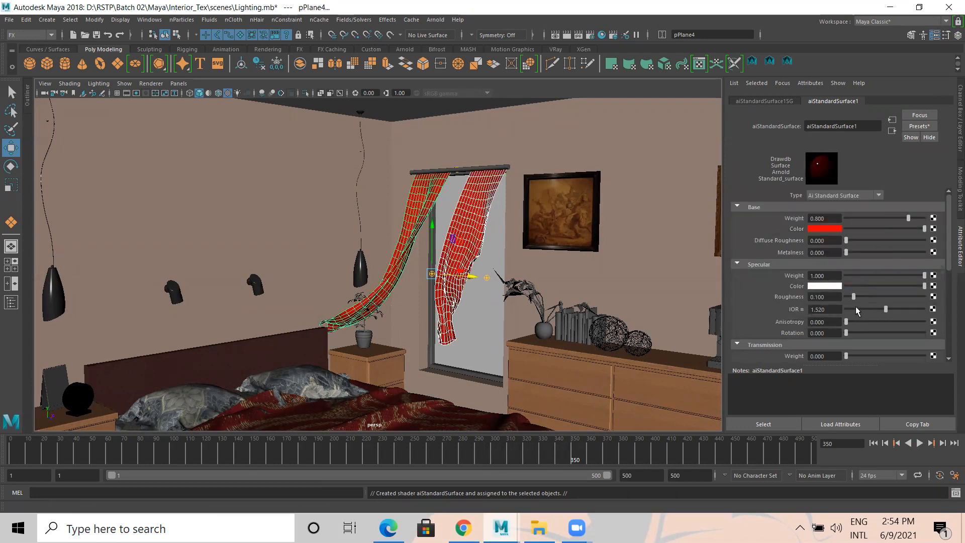
Step: Clear the selection and replay the wind simulation of the red curtains from the first frame
{"action": "left_click", "coordinate": [499, 245]}
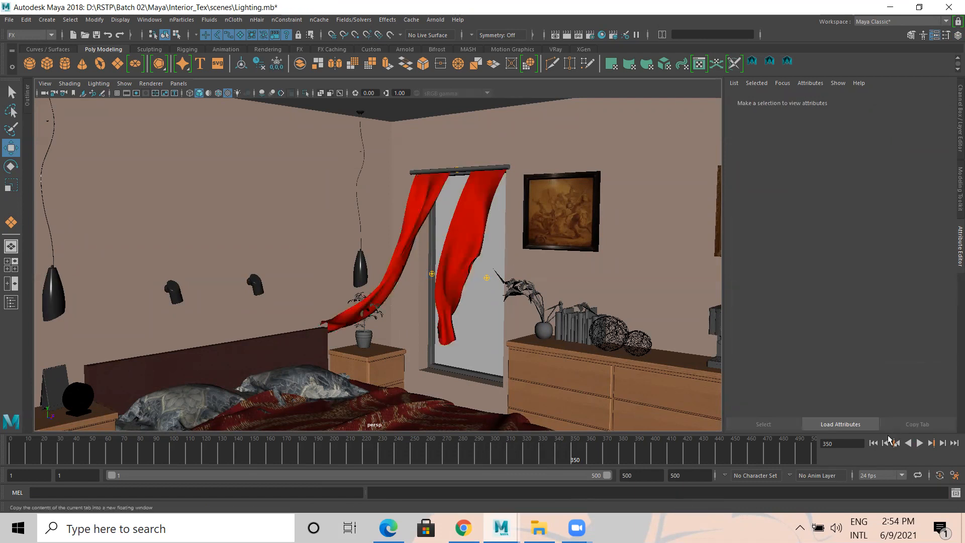
{"action": "left_click", "coordinate": [874, 443]}
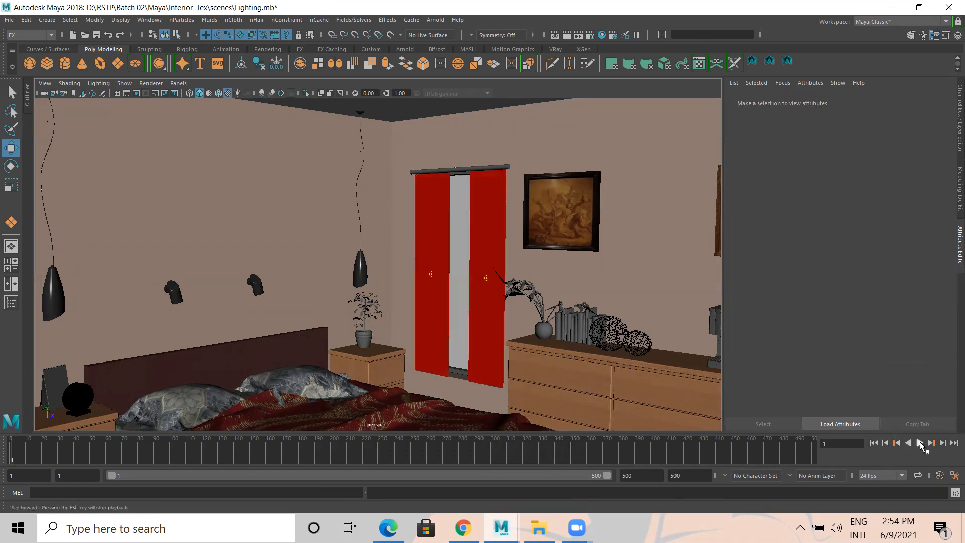
{"action": "left_click", "coordinate": [920, 443]}
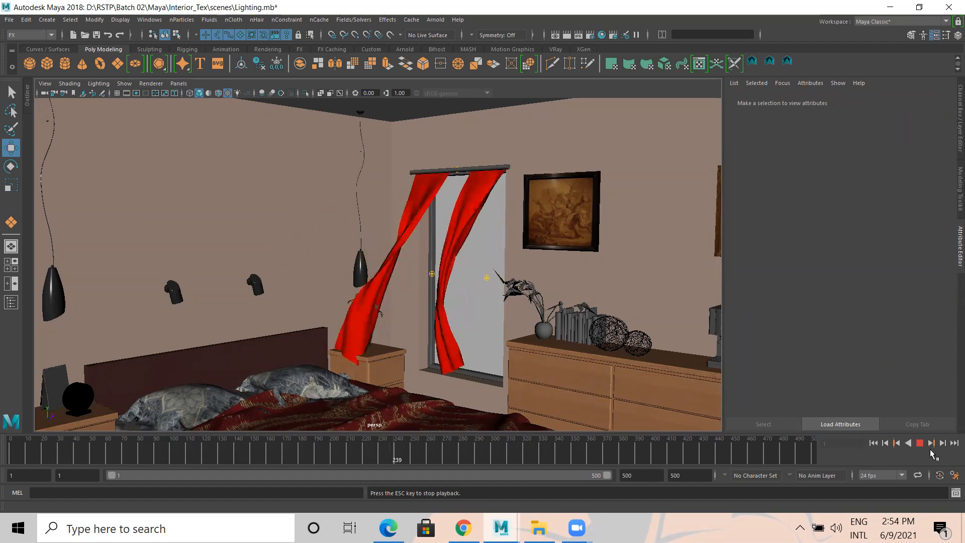
Step: Stop the playback and open the nucleus1 attributes of the curtain nearer the dresser
{"action": "key", "text": "Escape"}
{"action": "left_click", "coordinate": [473, 227]}
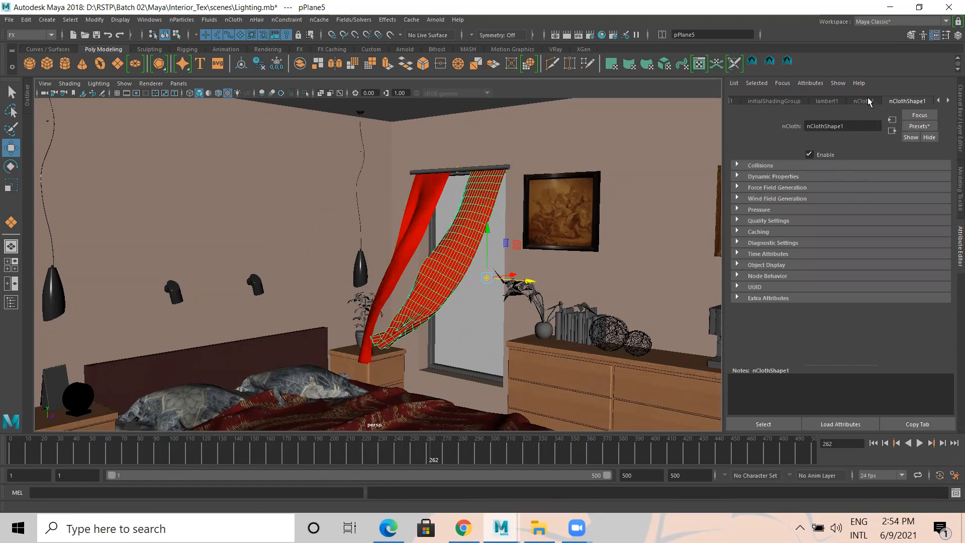
{"action": "left_click", "coordinate": [866, 102]}
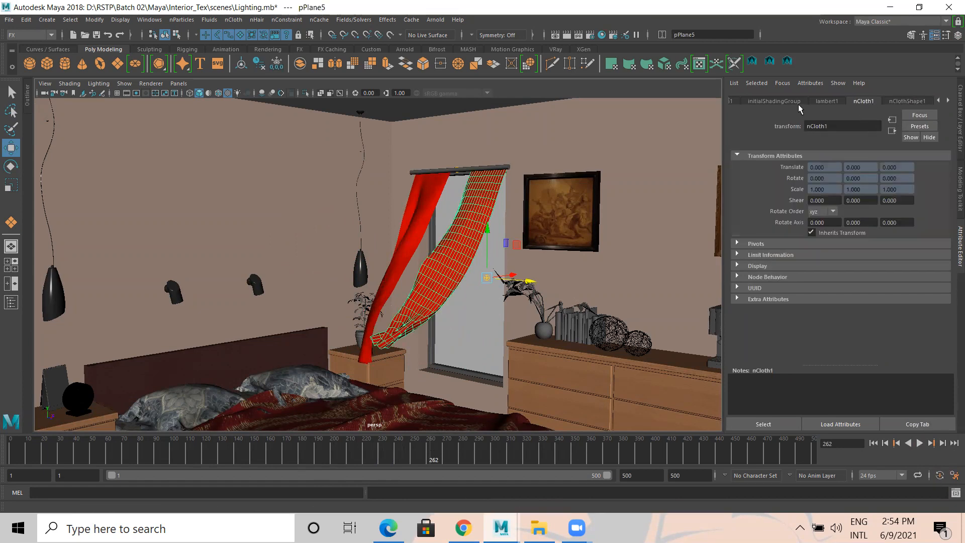
{"action": "left_click", "coordinate": [906, 101]}
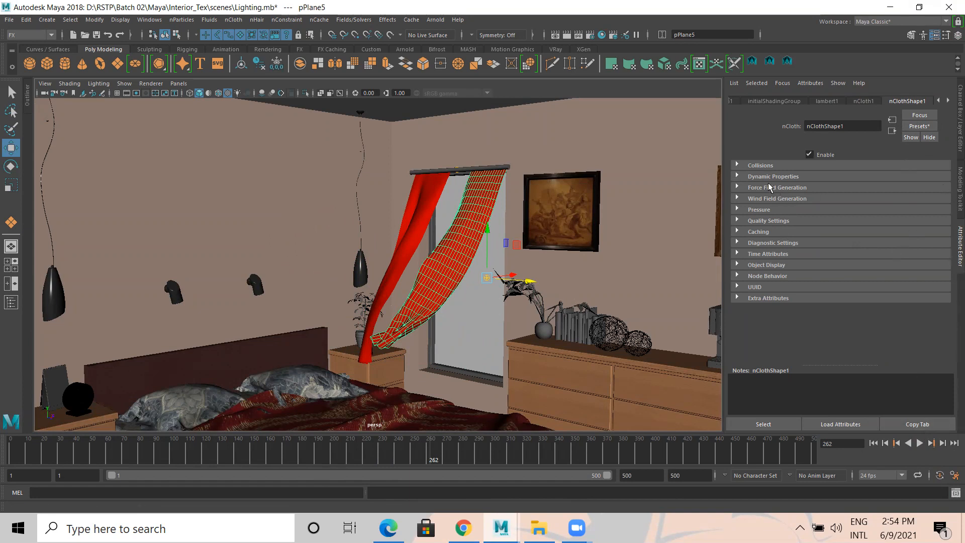
{"action": "left_click", "coordinate": [748, 165]}
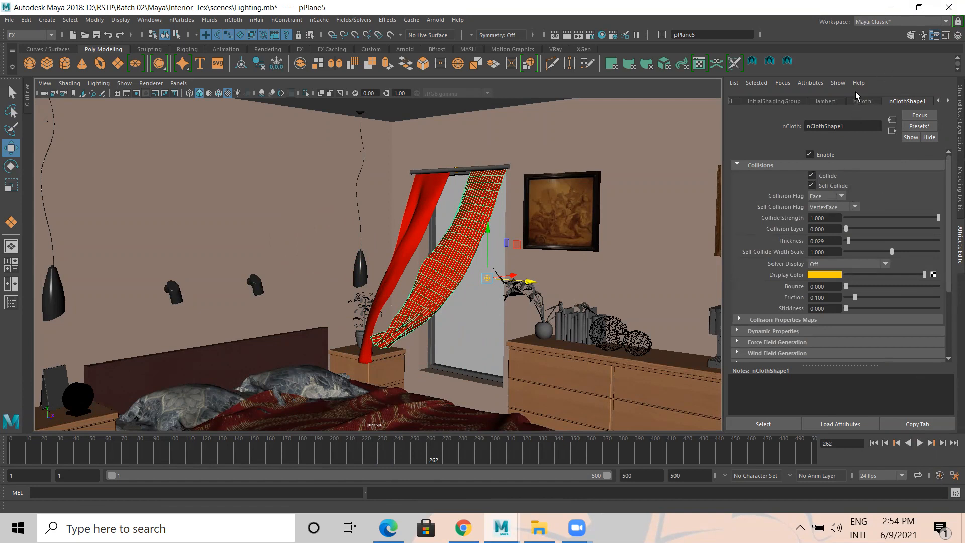
{"action": "scroll", "coordinate": [856, 98], "scroll_direction": "down", "scroll_amount": 2}
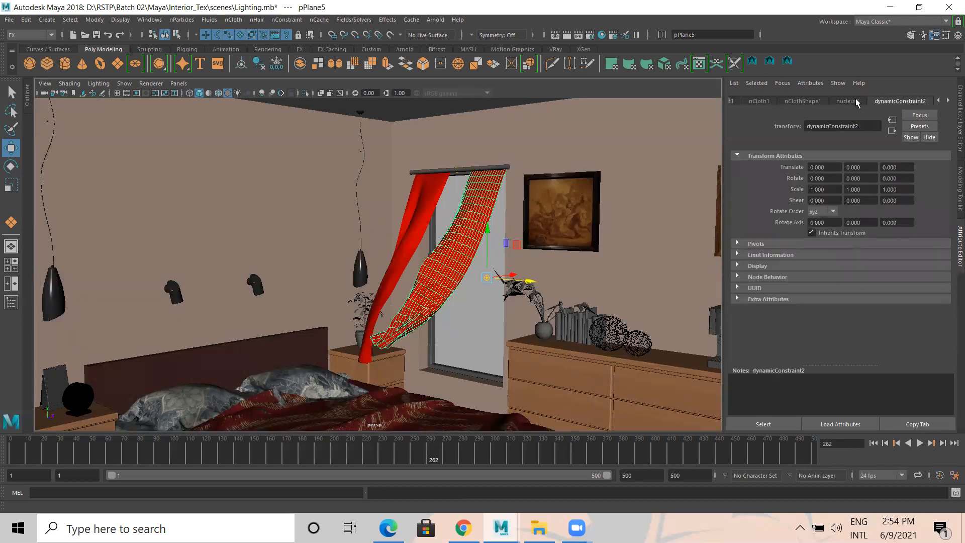
{"action": "left_click", "coordinate": [855, 100]}
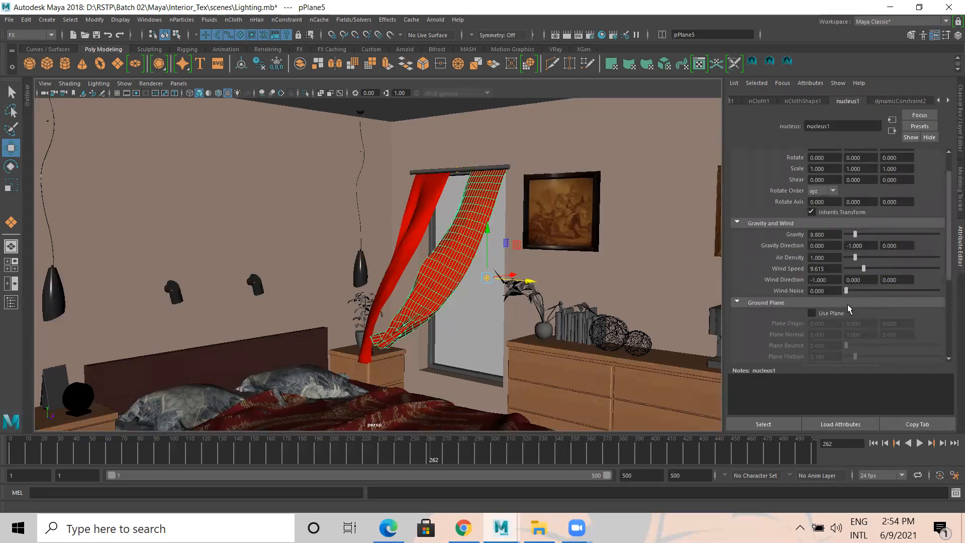
Step: Try Wind Noise of about 0.37 and Wind Speed of about 4.4, and replay the simulation from the first frame to frame 95
{"action": "left_click_drag", "start_coordinate": [861, 291], "coordinate": [881, 291]}
{"action": "left_click", "coordinate": [854, 268]}
{"action": "left_click", "coordinate": [874, 443]}
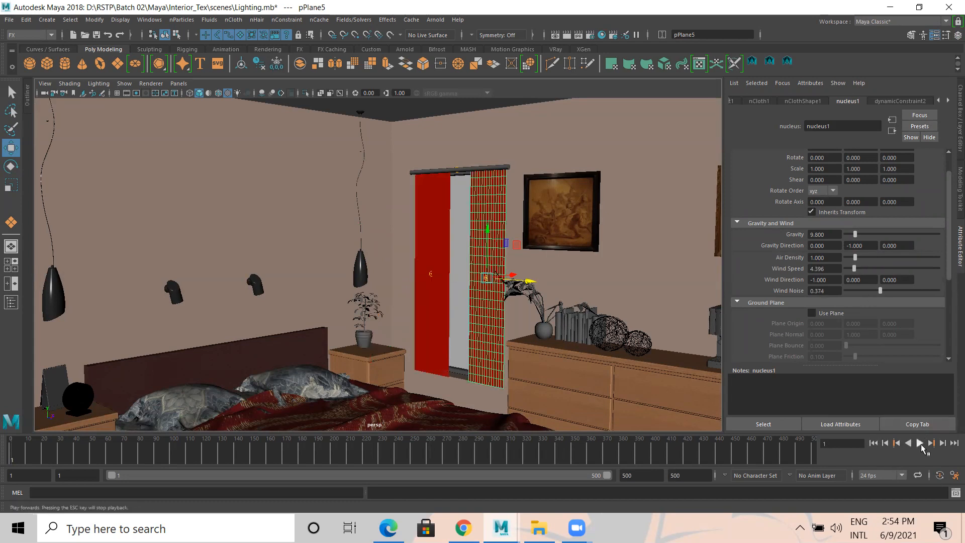
{"action": "left_click", "coordinate": [920, 443]}
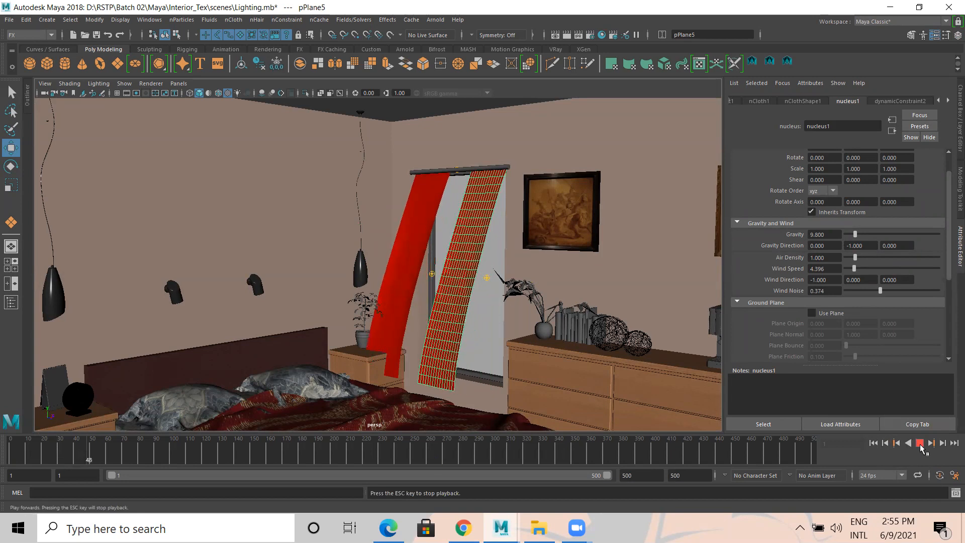
{"action": "left_click", "coordinate": [921, 443]}
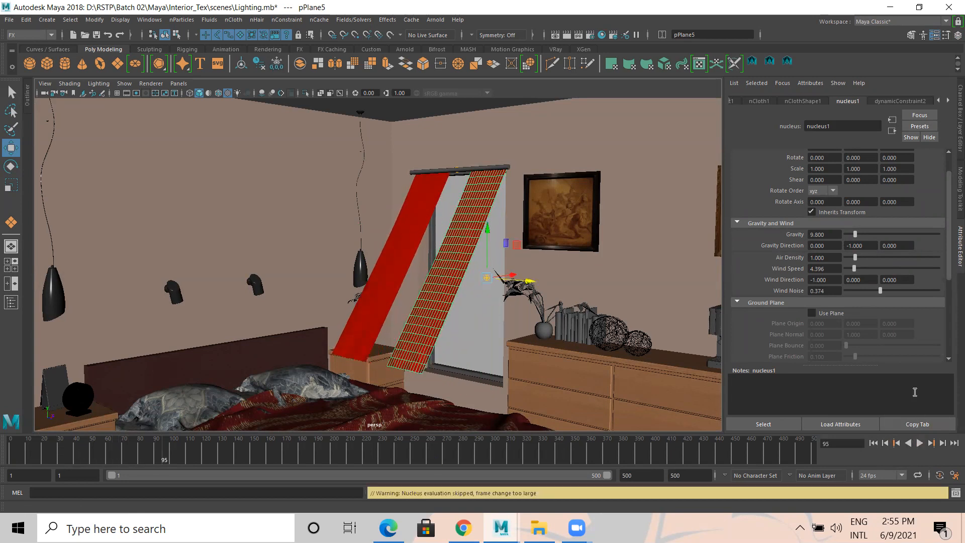
Step: Set nucleus1 Wind Speed to about 19.8 and Wind Noise to about 0.09, and replay the simulation from the first frame to frame 119
{"action": "left_click_drag", "start_coordinate": [877, 268], "coordinate": [882, 269]}
{"action": "scroll", "coordinate": [865, 351], "scroll_direction": "down", "scroll_amount": 5}
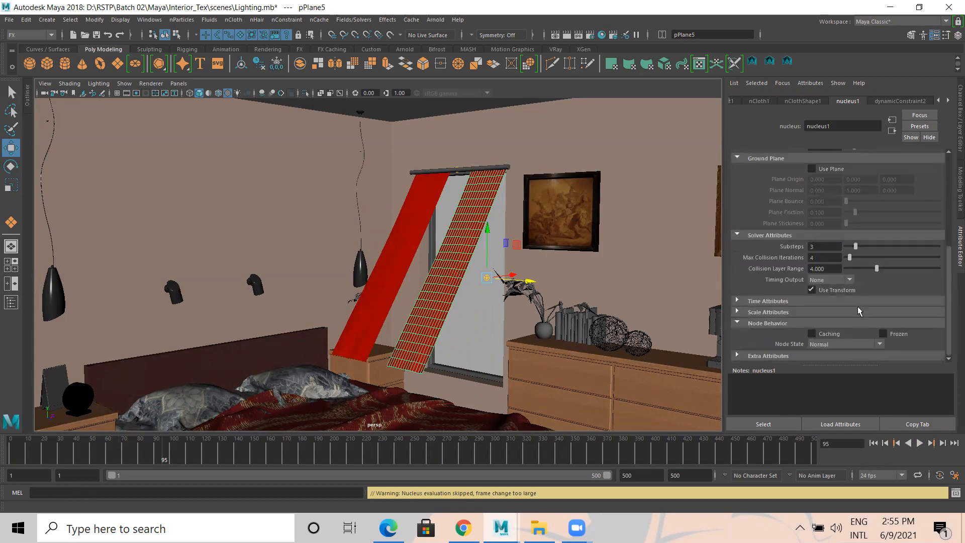
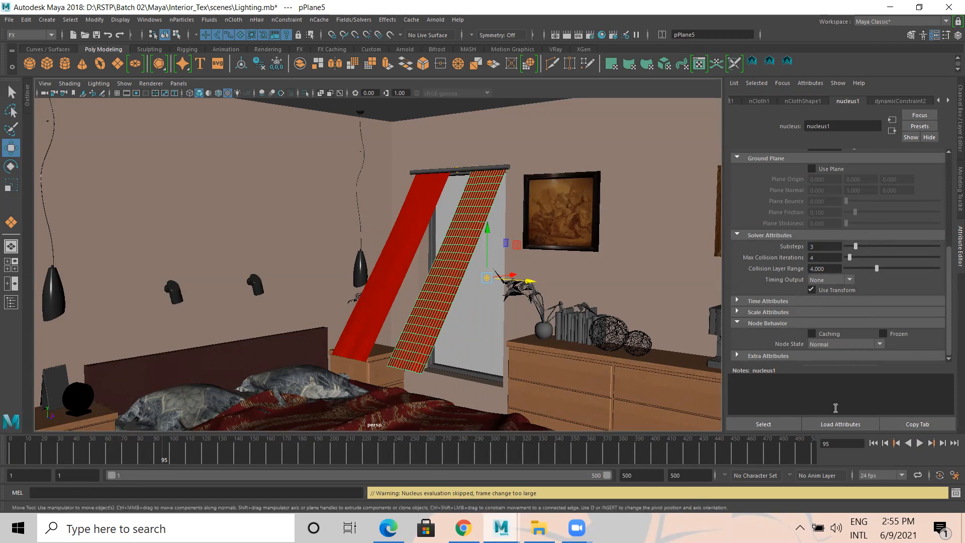
{"action": "left_click", "coordinate": [875, 444]}
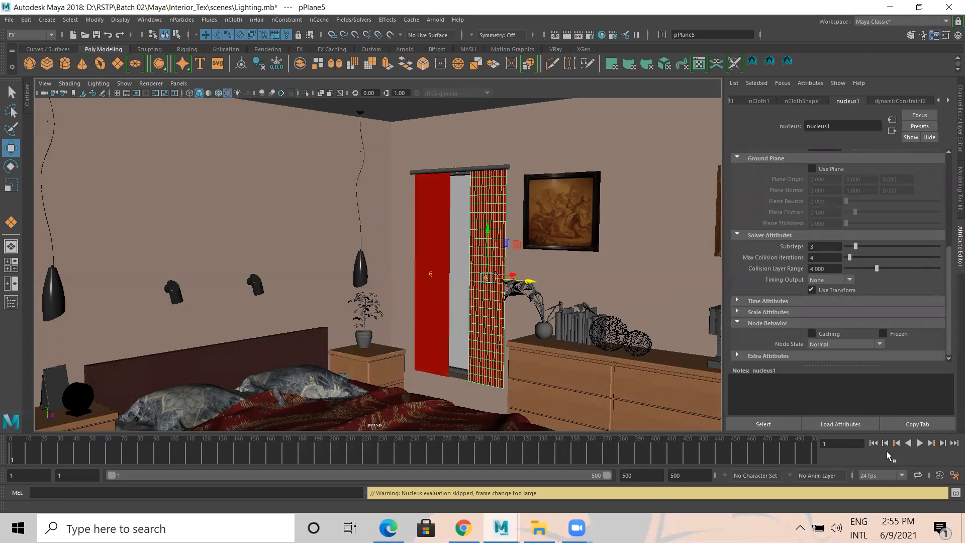
{"action": "left_click", "coordinate": [920, 443]}
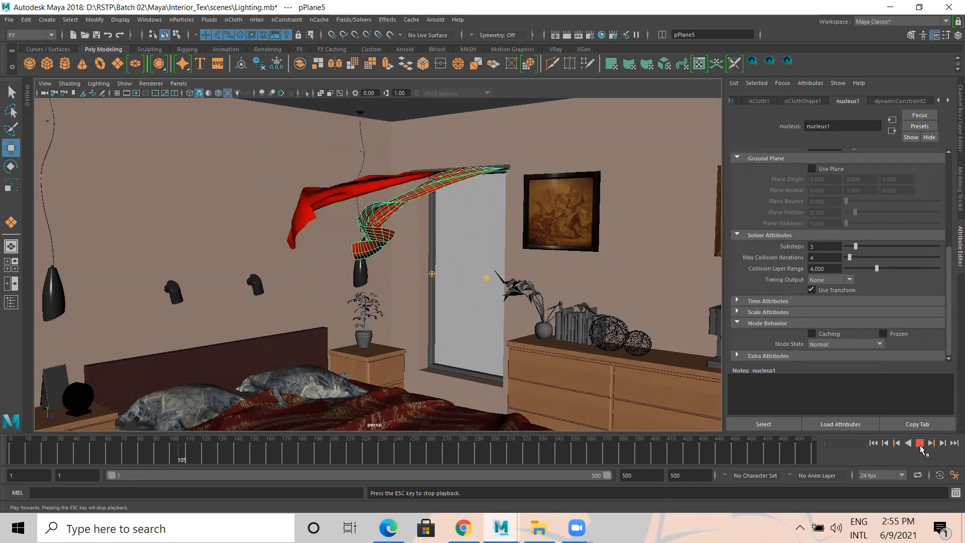
{"action": "left_click", "coordinate": [920, 444]}
Step: Lower nucleus1 Wind Speed to about 11.8 and replay the curtain simulation from the first frame to frame 106
{"action": "scroll", "coordinate": [927, 322], "scroll_direction": "up", "scroll_amount": 5}
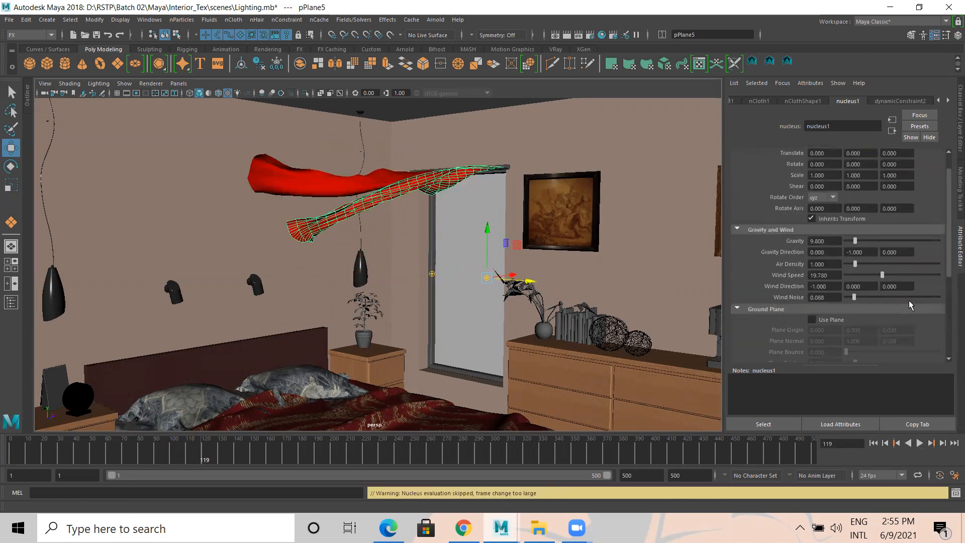
{"action": "left_click_drag", "start_coordinate": [860, 272], "coordinate": [868, 274]}
{"action": "left_click", "coordinate": [874, 443]}
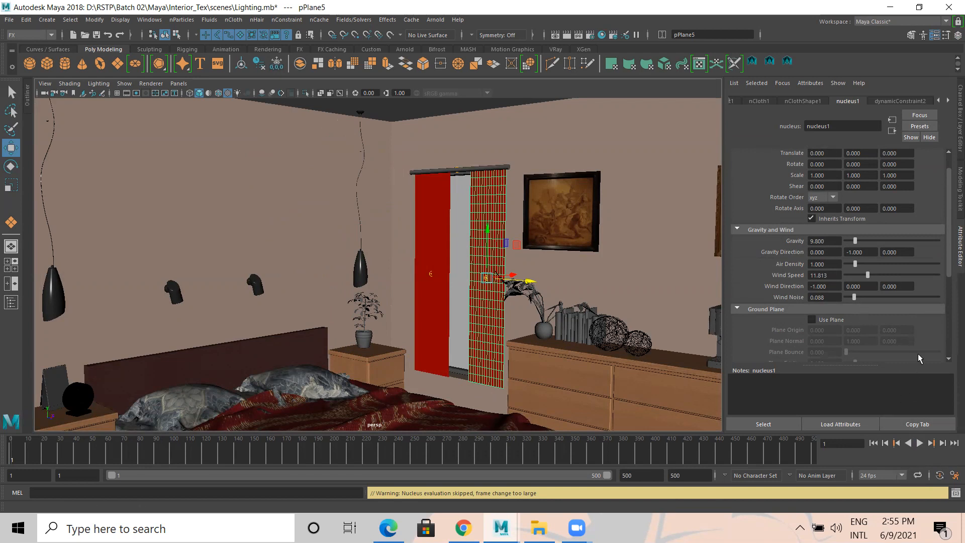
{"action": "left_click", "coordinate": [920, 443]}
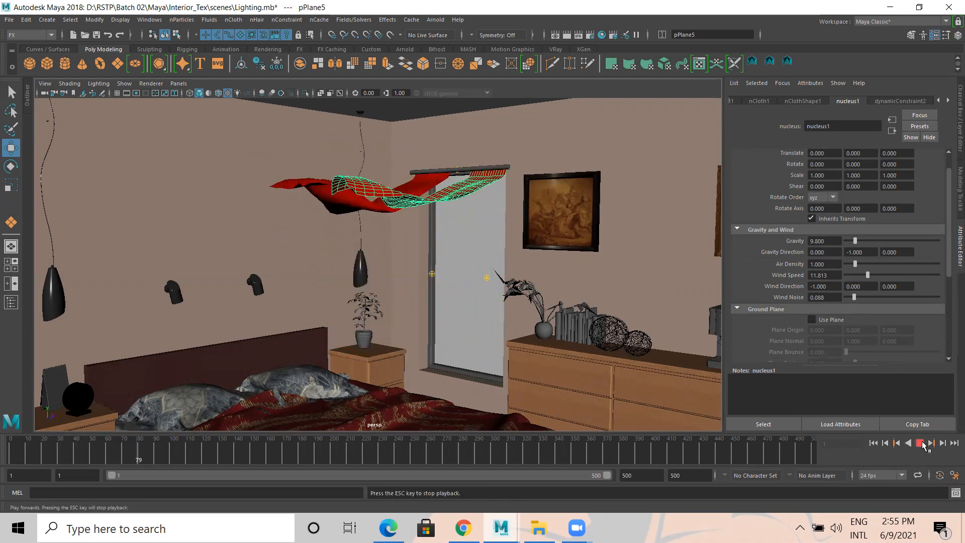
{"action": "left_click", "coordinate": [923, 445]}
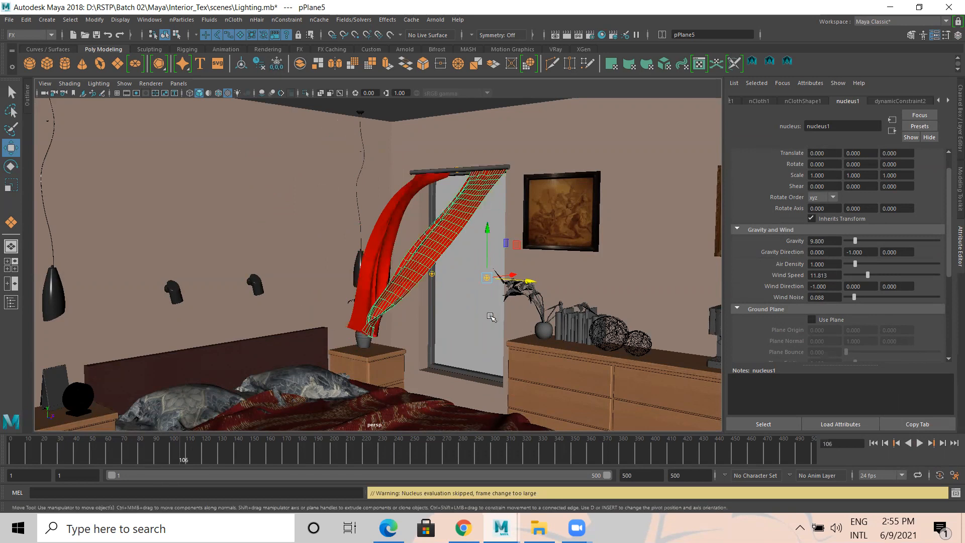
Step: Rewind to the first frame, duplicate both curtains with their rod, and move the copies onto the bare window beyond the dresser
{"action": "left_click", "coordinate": [491, 316]}
{"action": "left_click_drag", "start_coordinate": [492, 317], "coordinate": [382, 236], "text": "alt"}
{"action": "left_click", "coordinate": [873, 443]}
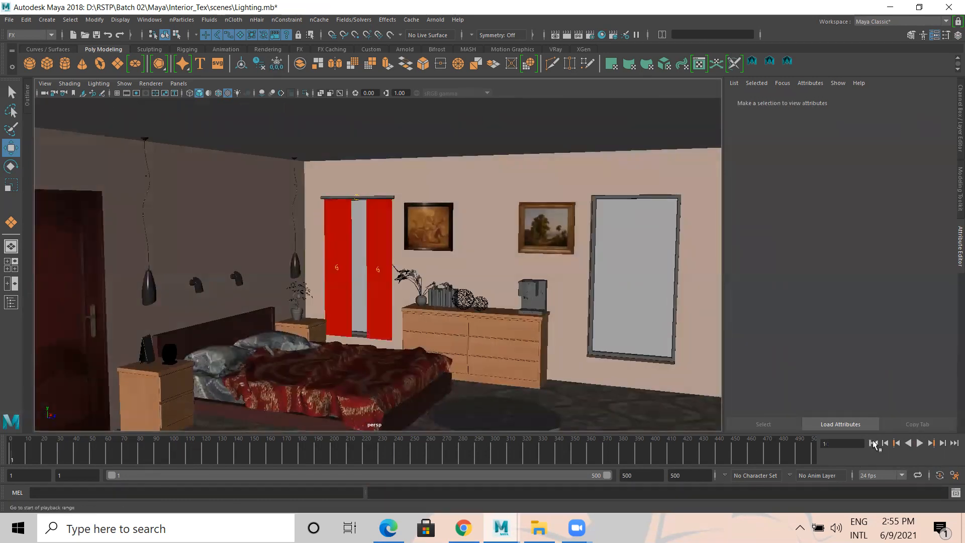
{"action": "left_click", "coordinate": [361, 231]}
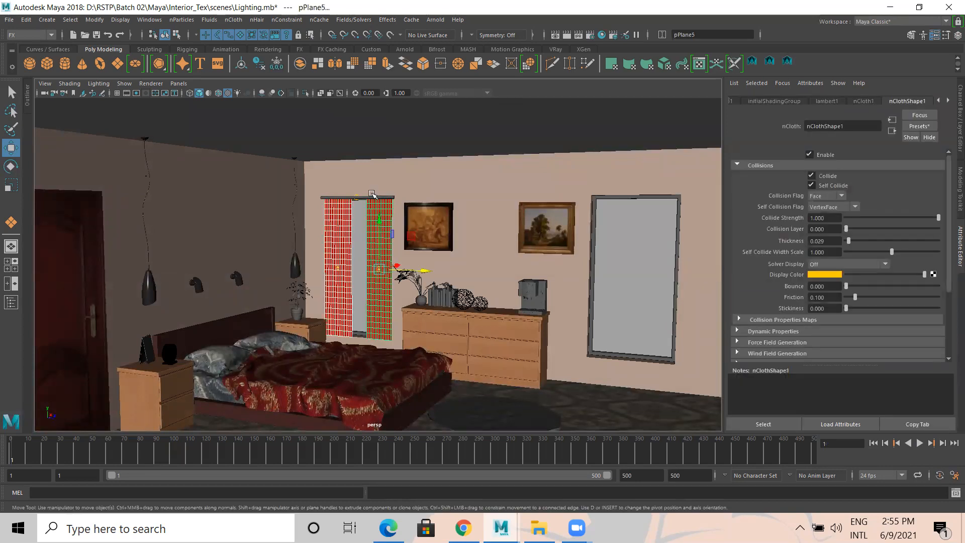
{"action": "left_click", "coordinate": [372, 195]}
{"action": "left_click_drag", "start_coordinate": [408, 206], "coordinate": [701, 215]}
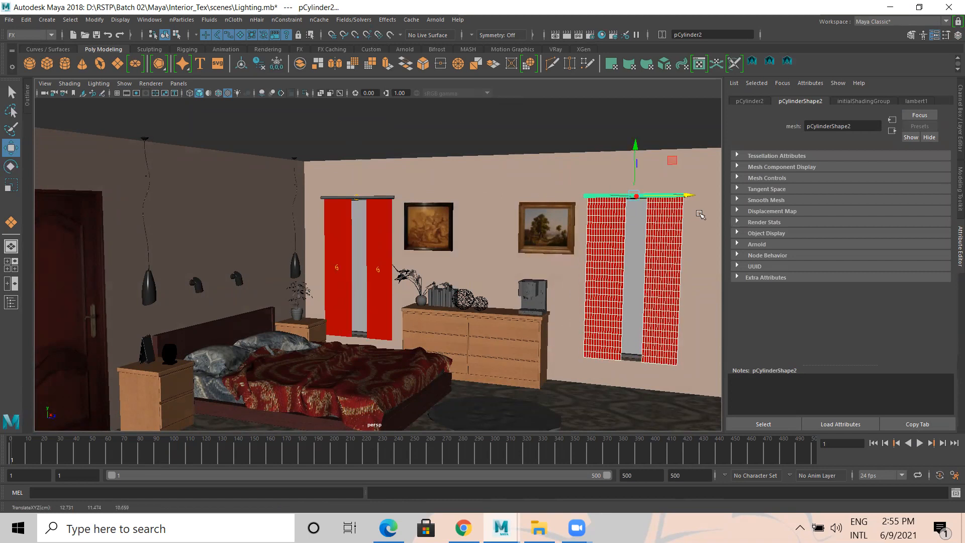
Step: Clear the selection and play the simulation to check the copied curtains, stopping at frame 51
{"action": "left_click", "coordinate": [700, 317]}
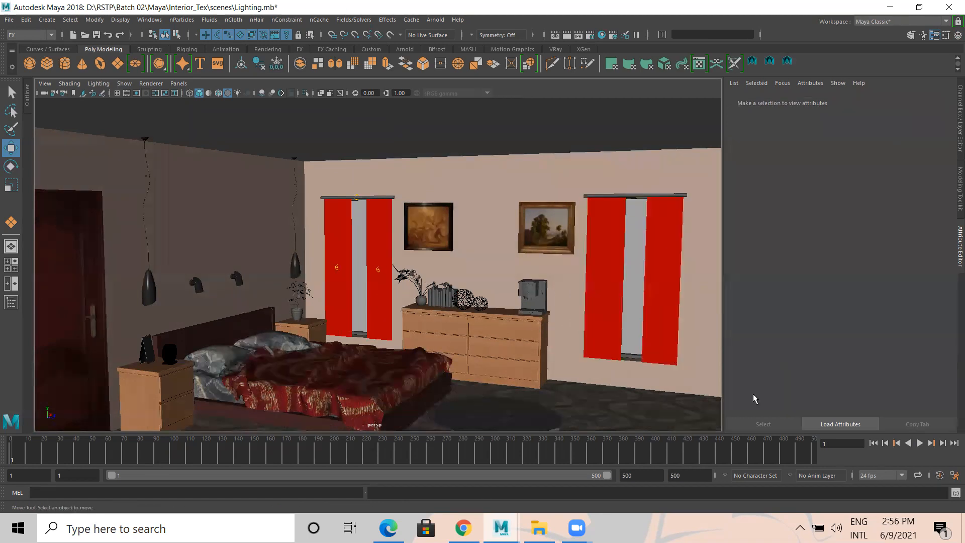
{"action": "left_click", "coordinate": [920, 444]}
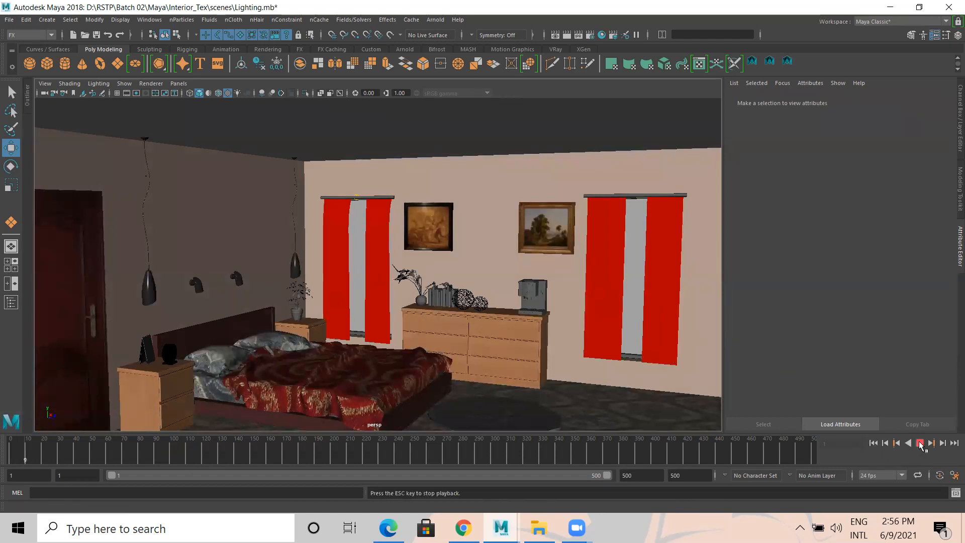
{"action": "left_click", "coordinate": [920, 443]}
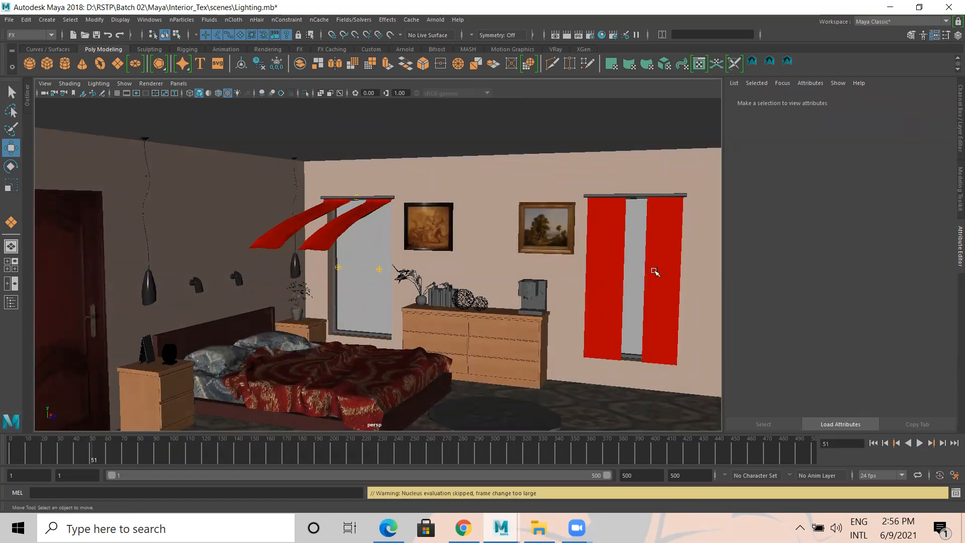
Step: Convert both copied curtains on the second window to nCloth
{"action": "left_click", "coordinate": [603, 233]}
{"action": "scroll", "coordinate": [379, 273], "scroll_direction": "up", "scroll_amount": 5}
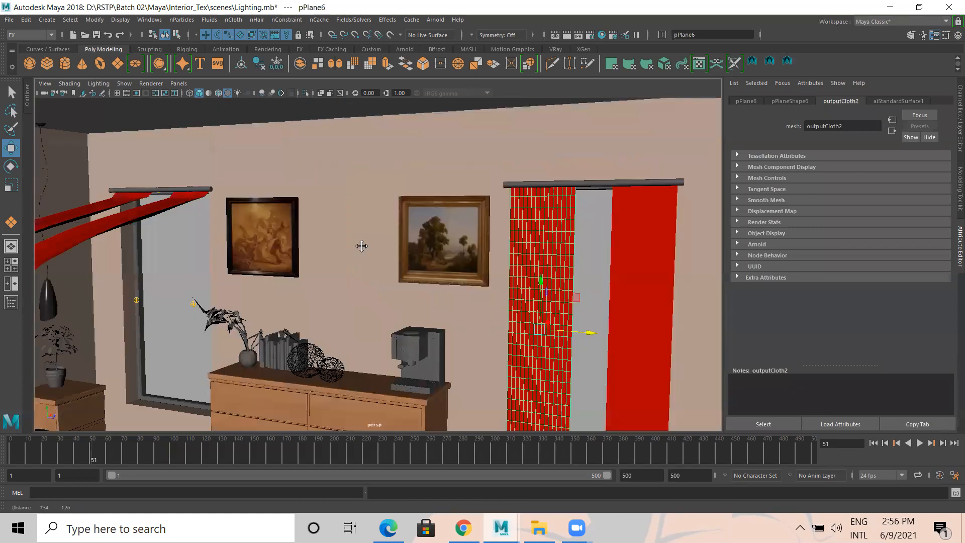
{"action": "left_click", "coordinate": [597, 218]}
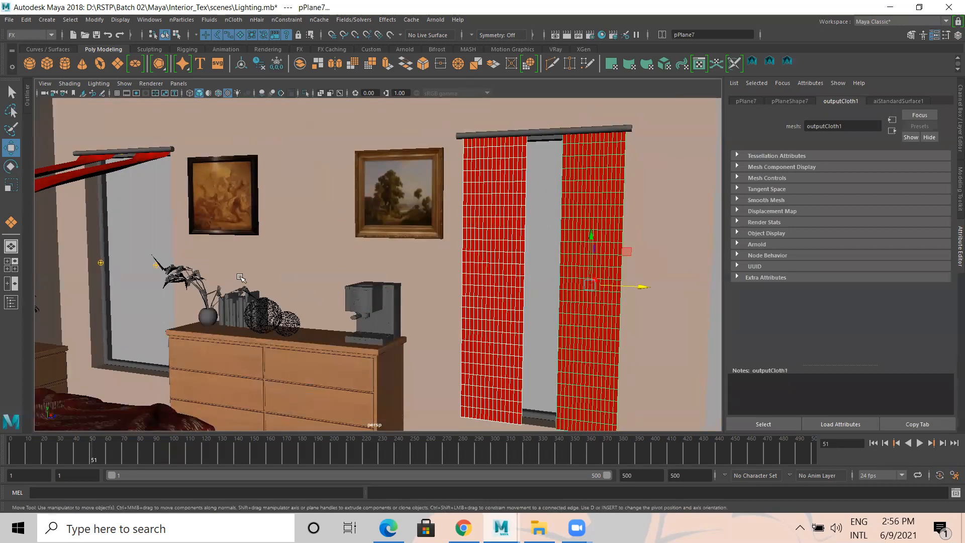
{"action": "left_click", "coordinate": [225, 25]}
{"action": "left_click", "coordinate": [257, 53]}
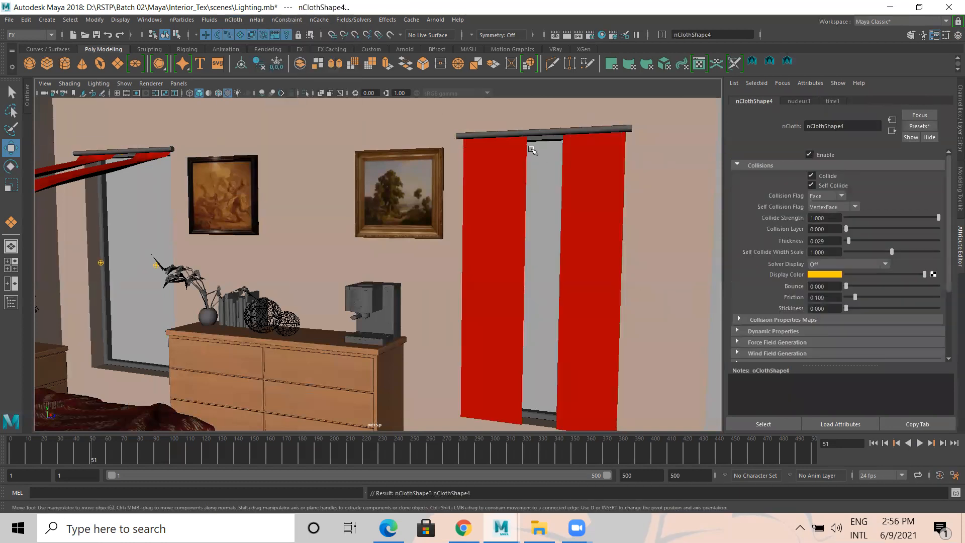
Step: Make the second window's curtain rod a passive collider
{"action": "left_click", "coordinate": [518, 134]}
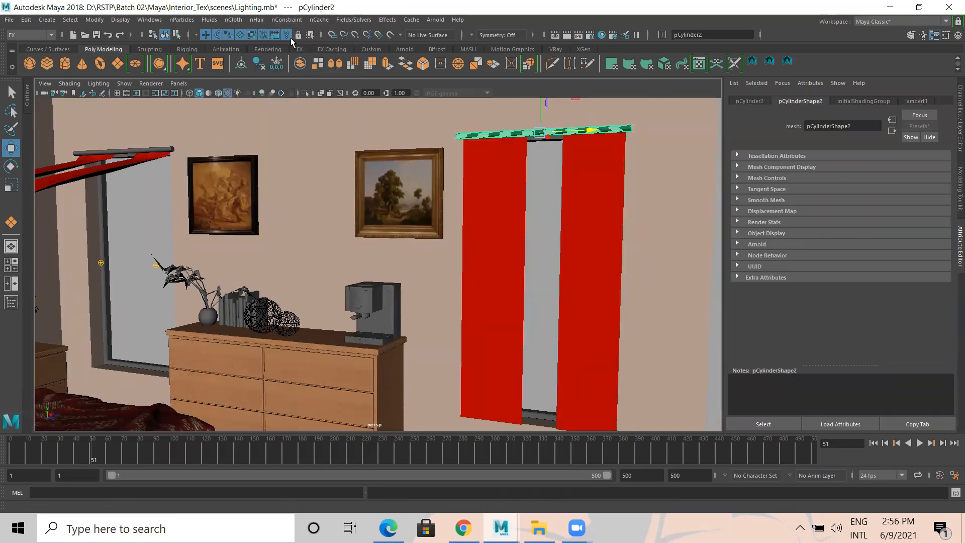
{"action": "left_click", "coordinate": [233, 19]}
{"action": "left_click", "coordinate": [256, 45]}
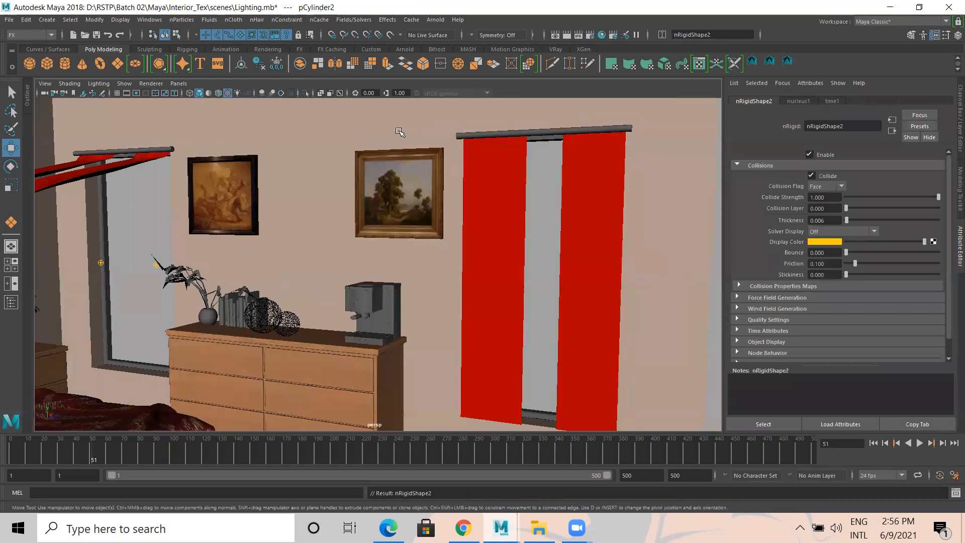
Step: Attach the top row of vertices of the second window's curtain nearer the dresser to the rod with a Point to Surface constraint
{"action": "left_click", "coordinate": [498, 185]}
{"action": "right_click_drag", "start_coordinate": [496, 185], "coordinate": [435, 187]}
{"action": "left_click_drag", "start_coordinate": [429, 106], "coordinate": [559, 139]}
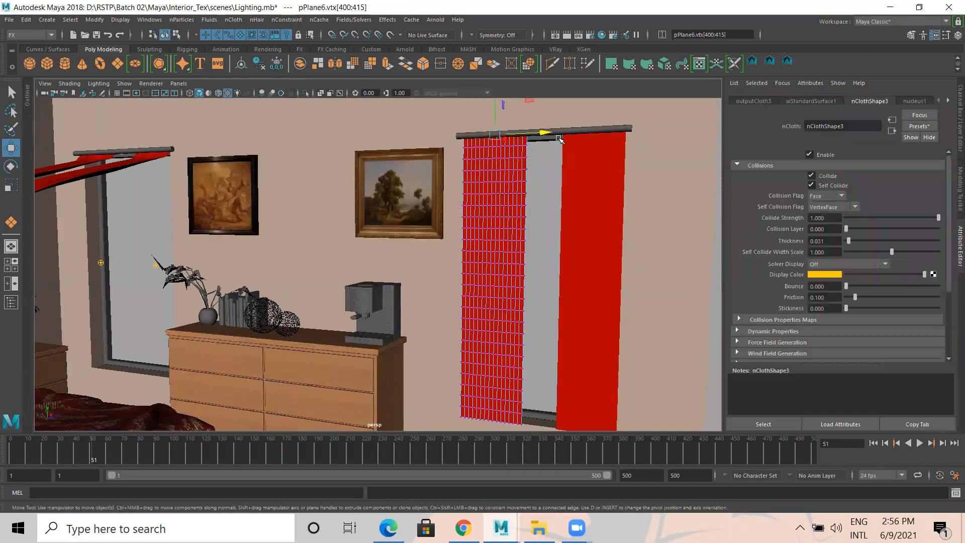
{"action": "left_click", "coordinate": [571, 130], "text": "shift"}
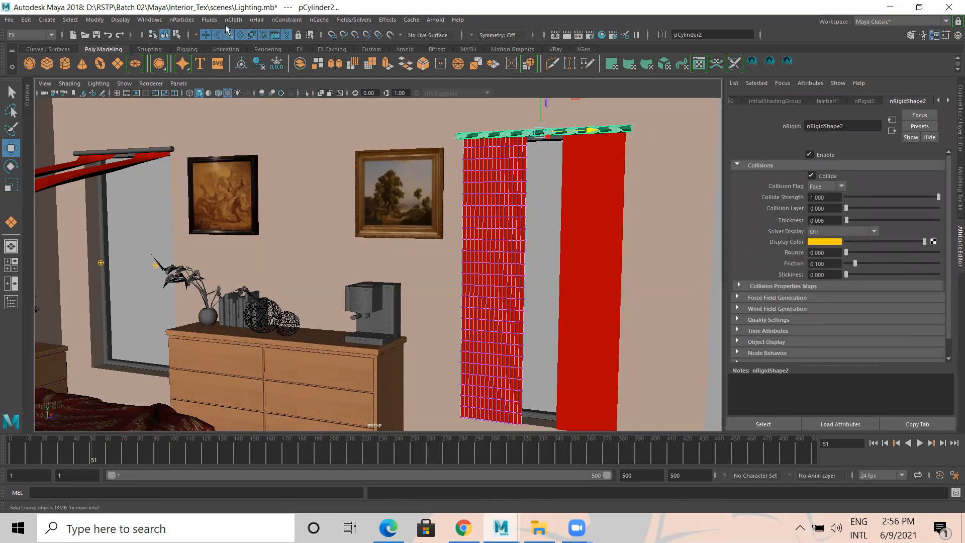
{"action": "left_click", "coordinate": [279, 19]}
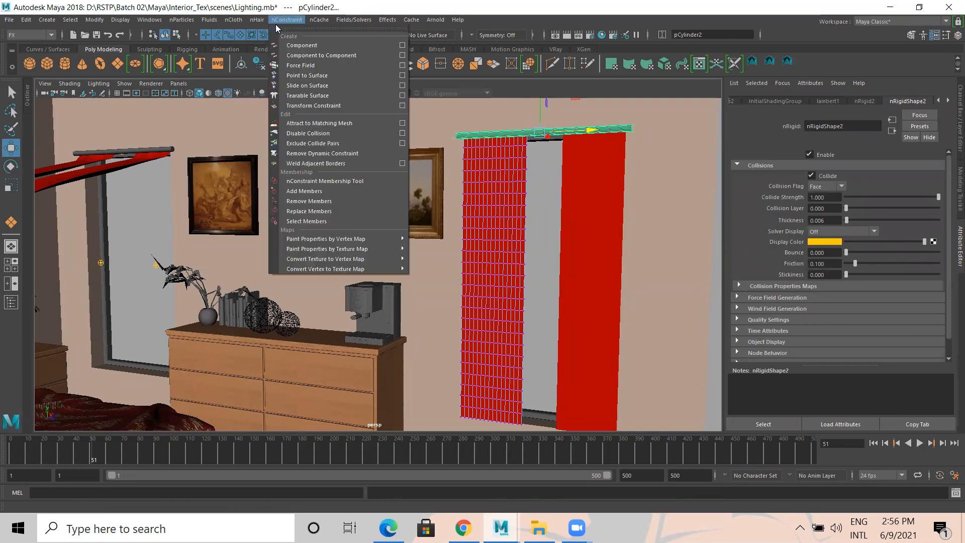
{"action": "left_click", "coordinate": [309, 75]}
Step: Attach the top row of vertices of the second window's curtain farther from the dresser to the rod with a Point to Surface constraint
{"action": "left_click", "coordinate": [592, 192]}
{"action": "right_click_drag", "start_coordinate": [585, 177], "coordinate": [533, 179]}
{"action": "left_click_drag", "start_coordinate": [530, 111], "coordinate": [673, 137]}
{"action": "left_click", "coordinate": [535, 131], "text": "shift"}
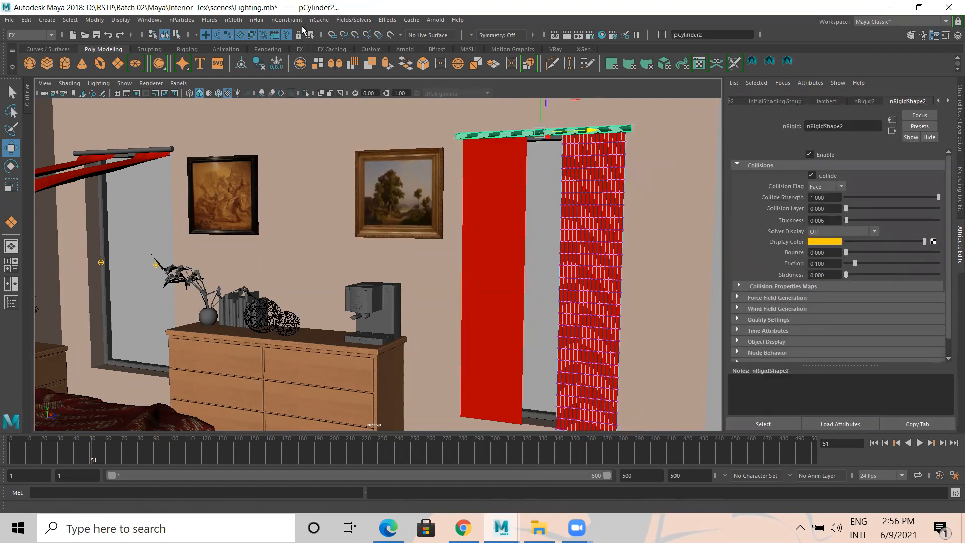
{"action": "left_click", "coordinate": [296, 20]}
{"action": "left_click", "coordinate": [319, 77]}
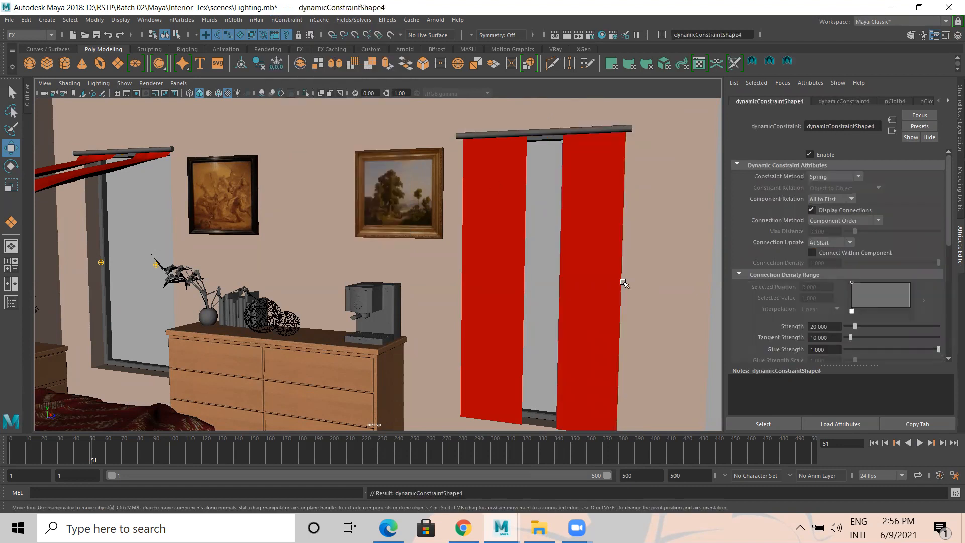
Step: Lower the wind speed of the nucleus shared by the curtains to about 6.868
{"action": "left_click", "coordinate": [594, 239]}
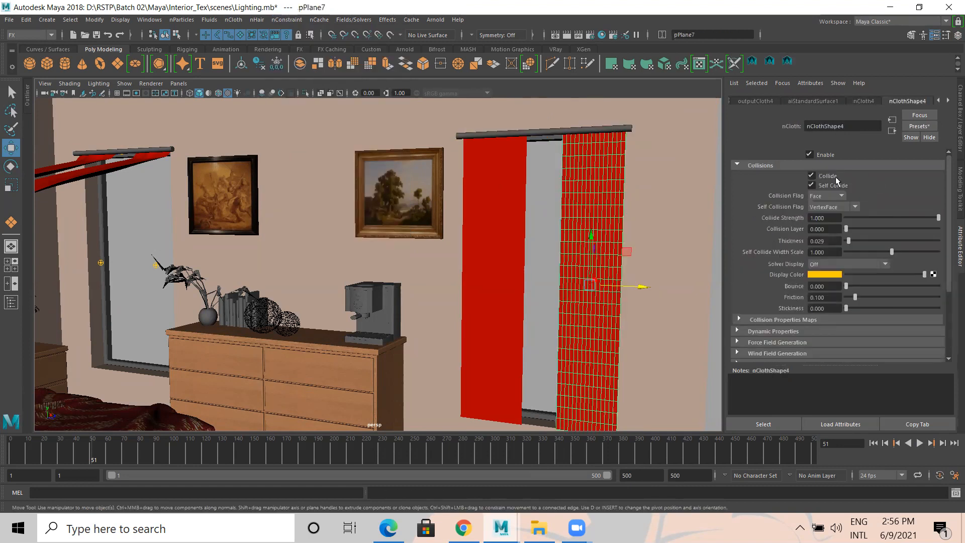
{"action": "left_click", "coordinate": [863, 101]}
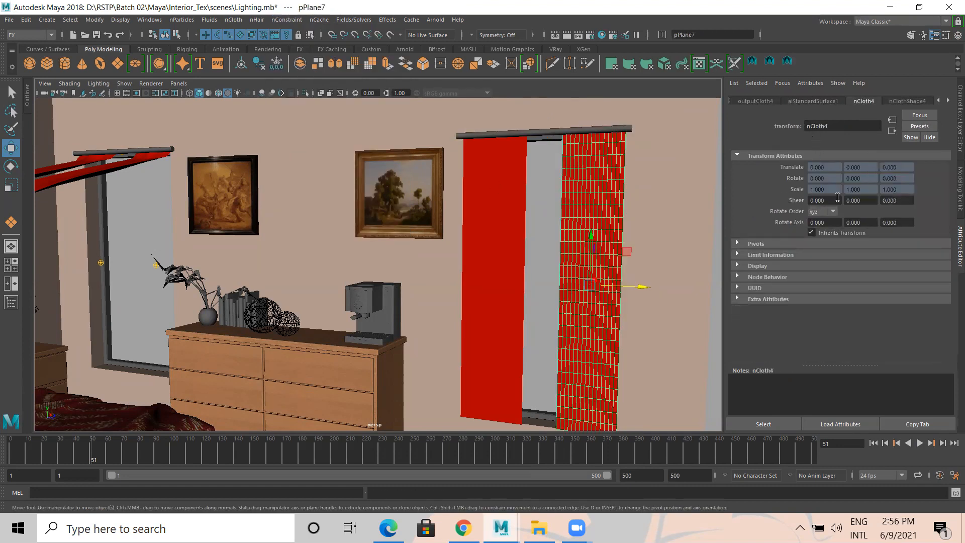
{"action": "scroll", "coordinate": [882, 96], "scroll_direction": "up", "scroll_amount": 3}
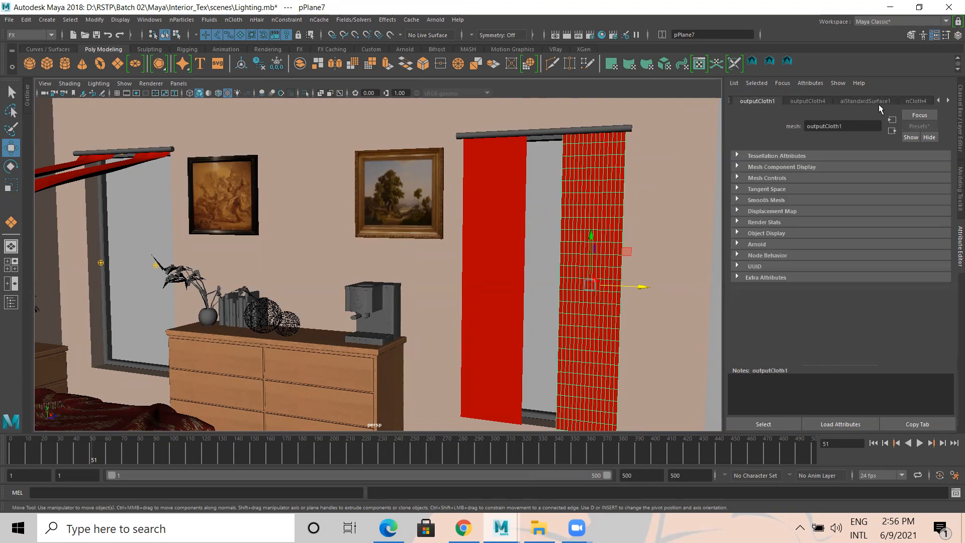
{"action": "scroll", "coordinate": [877, 102], "scroll_direction": "down", "scroll_amount": 6}
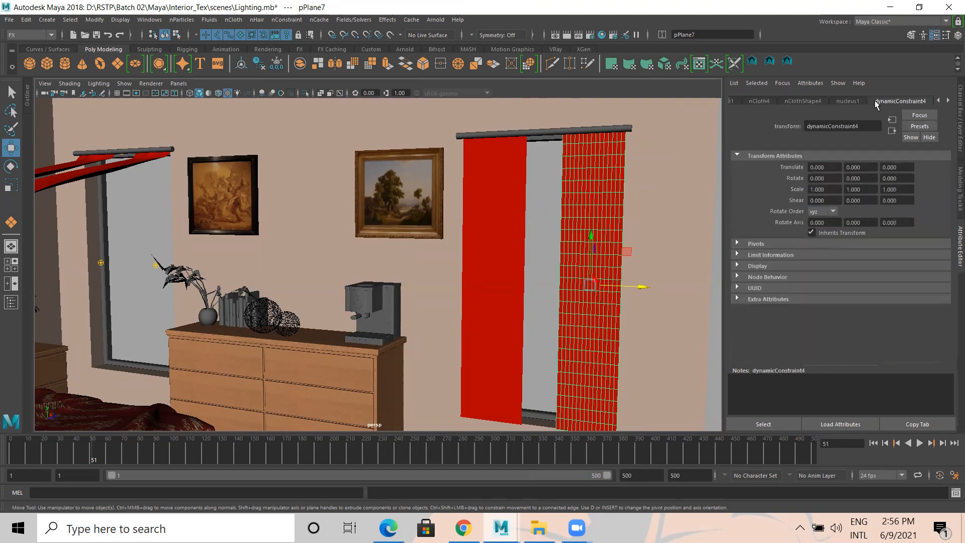
{"action": "left_click", "coordinate": [850, 101]}
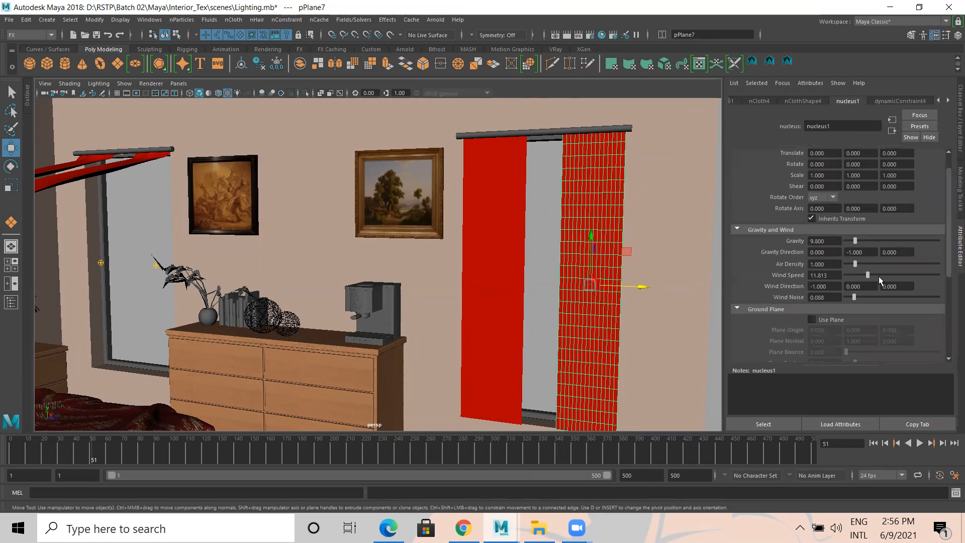
{"action": "left_click_drag", "start_coordinate": [861, 275], "coordinate": [849, 277]}
Step: Raise the nucleus wind speed to 20.330, working from the second window's curtain nearer the dresser
{"action": "left_click", "coordinate": [498, 220]}
{"action": "left_click", "coordinate": [875, 100]}
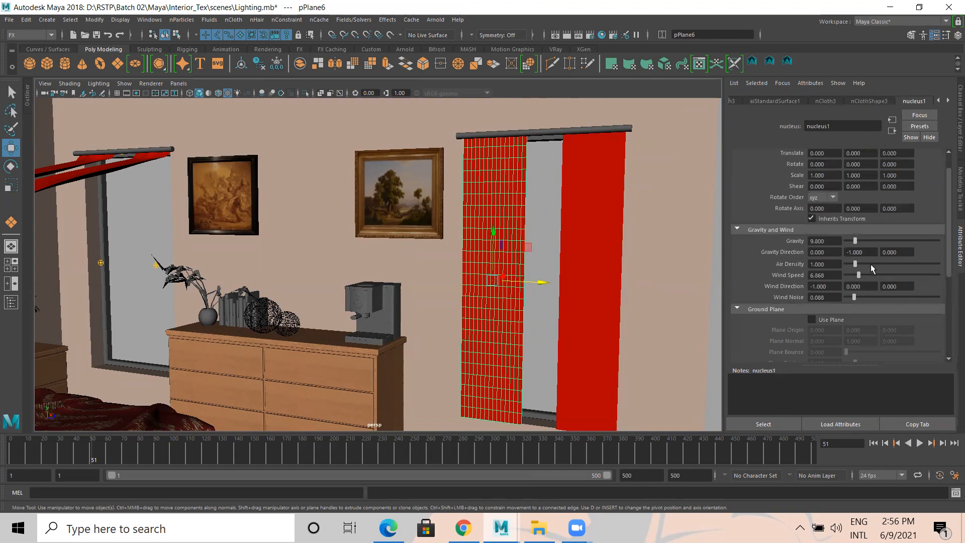
{"action": "left_click", "coordinate": [882, 274]}
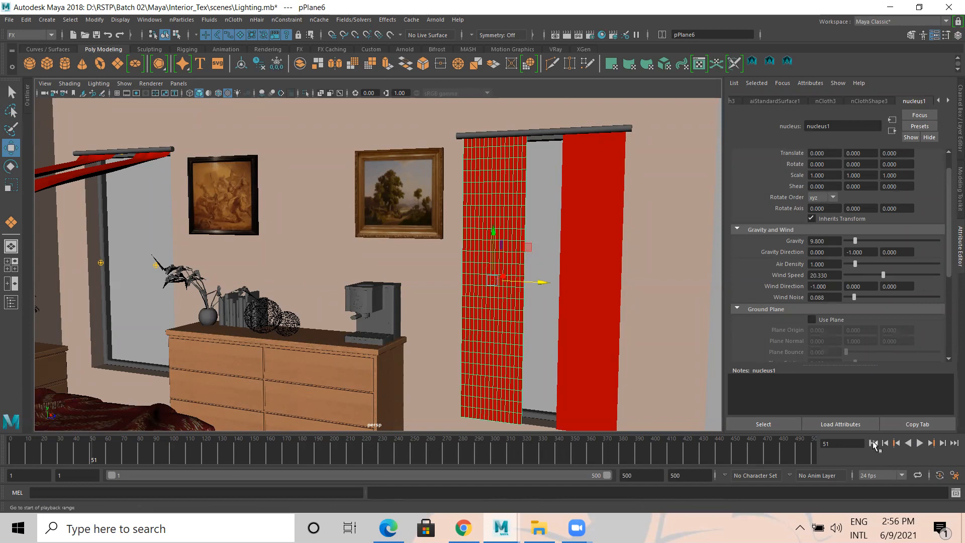
Step: Play the curtain simulation from frame 1 with both windows in view
{"action": "left_click", "coordinate": [874, 443]}
{"action": "scroll", "coordinate": [891, 96], "scroll_direction": "down", "scroll_amount": 2}
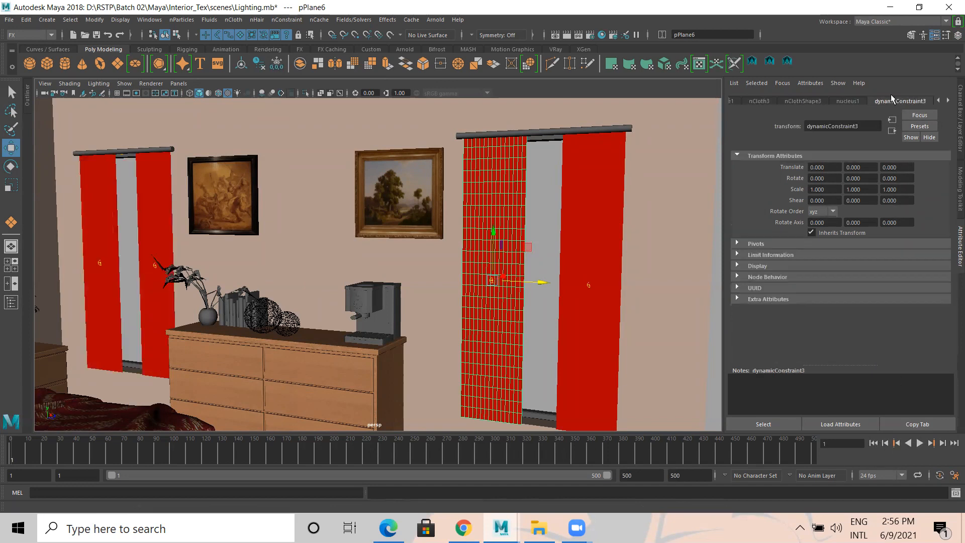
{"action": "left_click", "coordinate": [920, 443]}
{"action": "scroll", "coordinate": [553, 271], "scroll_direction": "down", "scroll_amount": 5}
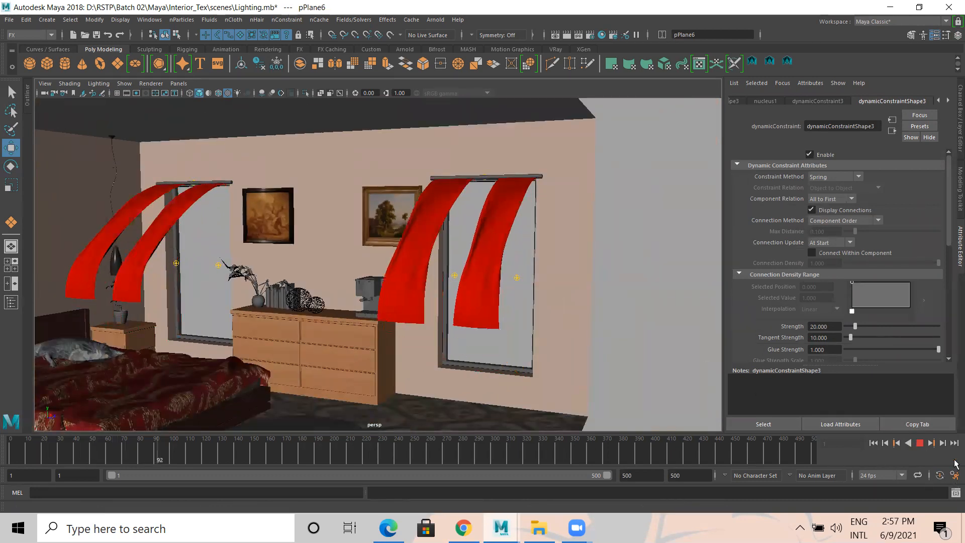
{"action": "left_click", "coordinate": [664, 301]}
Step: Set the nucleus wind speed to 9.066, strongly raise the wind noise, and return the simulation to frame 1
{"action": "left_click", "coordinate": [478, 218]}
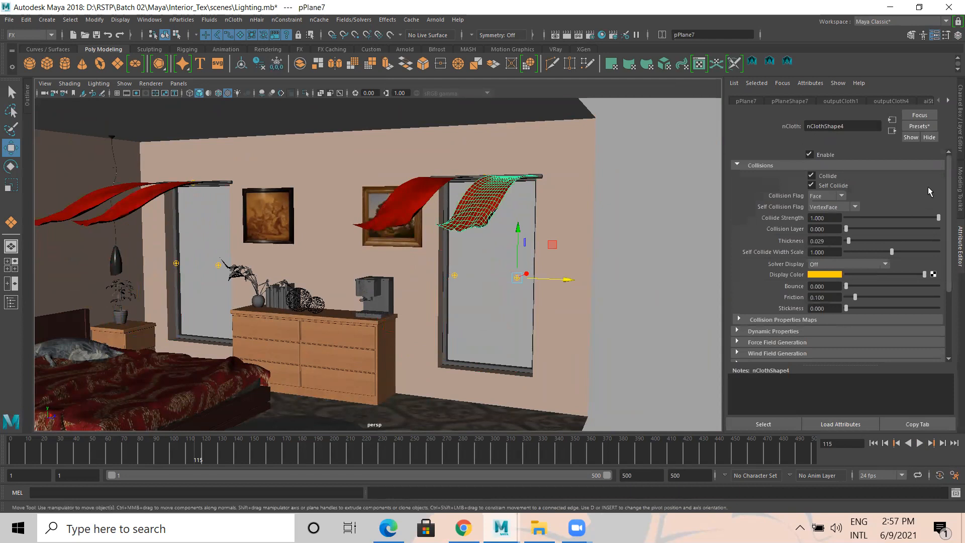
{"action": "left_click", "coordinate": [883, 101]}
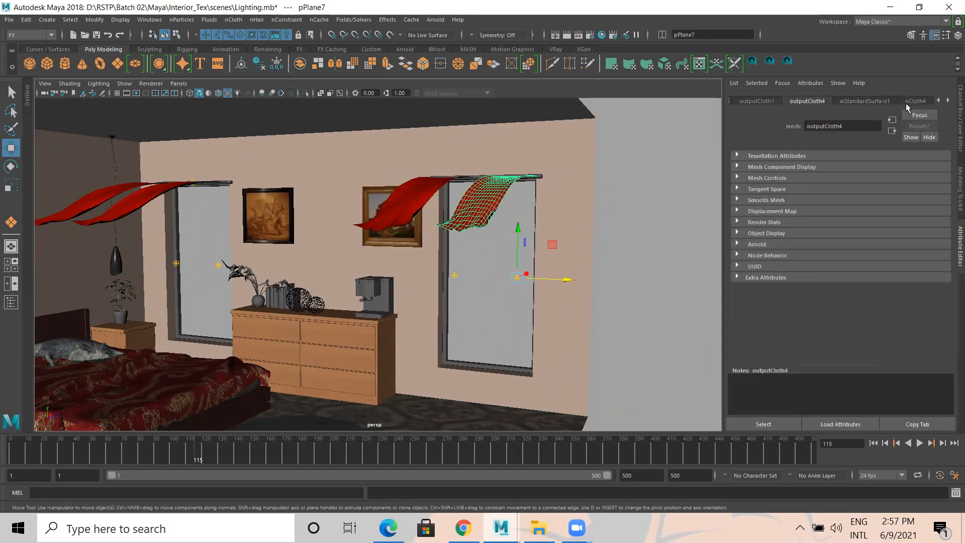
{"action": "left_click", "coordinate": [898, 99]}
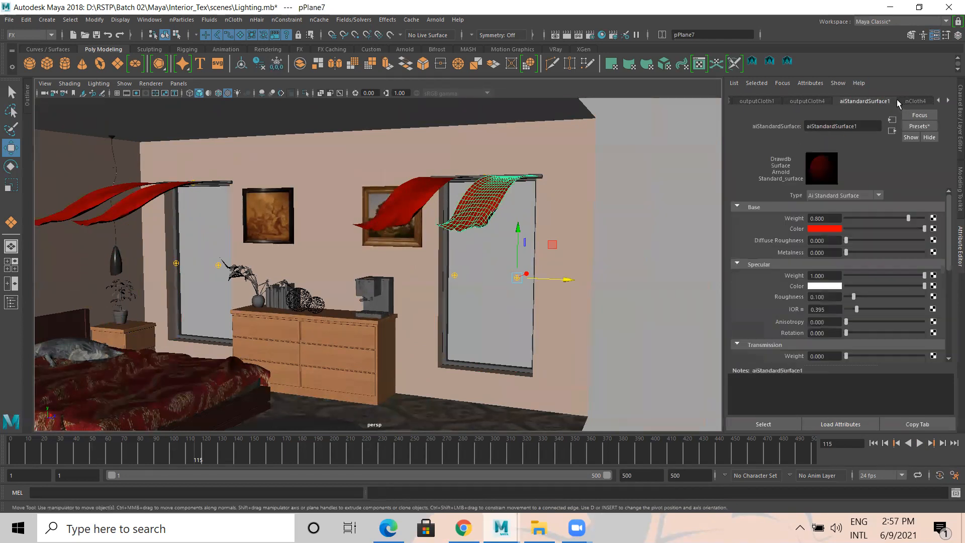
{"action": "left_click", "coordinate": [898, 101]}
{"action": "left_click", "coordinate": [865, 100]}
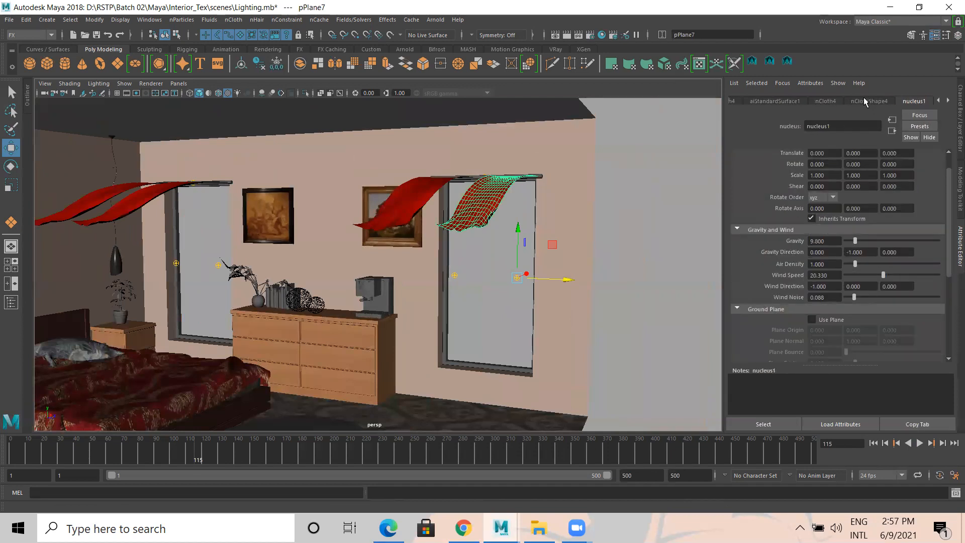
{"action": "left_click", "coordinate": [864, 99]}
{"action": "left_click", "coordinate": [850, 102]}
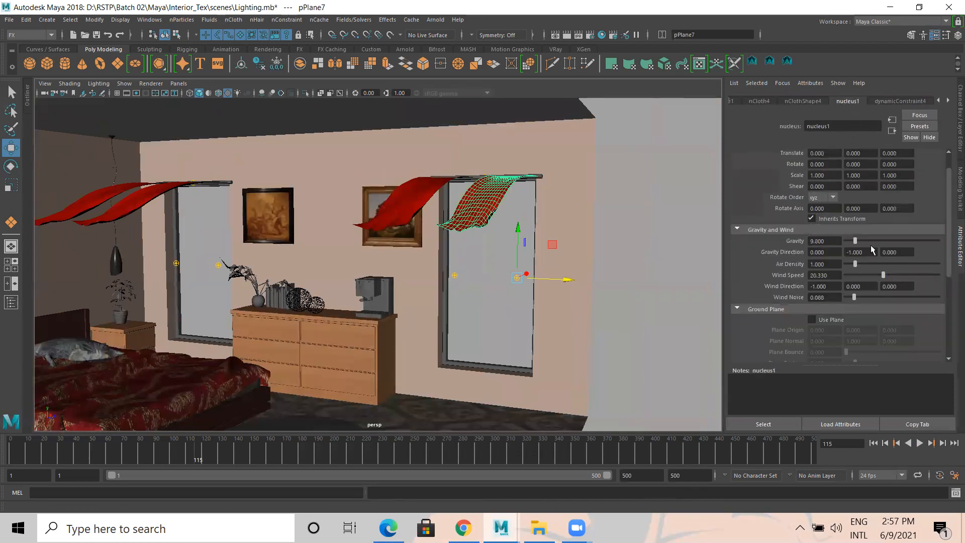
{"action": "left_click", "coordinate": [863, 275]}
{"action": "left_click", "coordinate": [874, 444]}
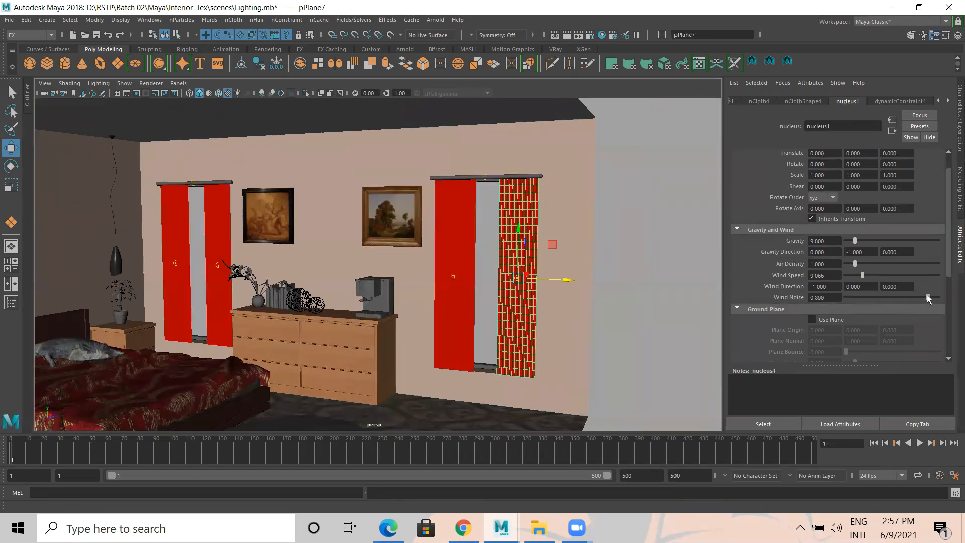
Step: Play the simulation of all four curtains in a wider view of the bedroom
{"action": "left_click", "coordinate": [676, 264]}
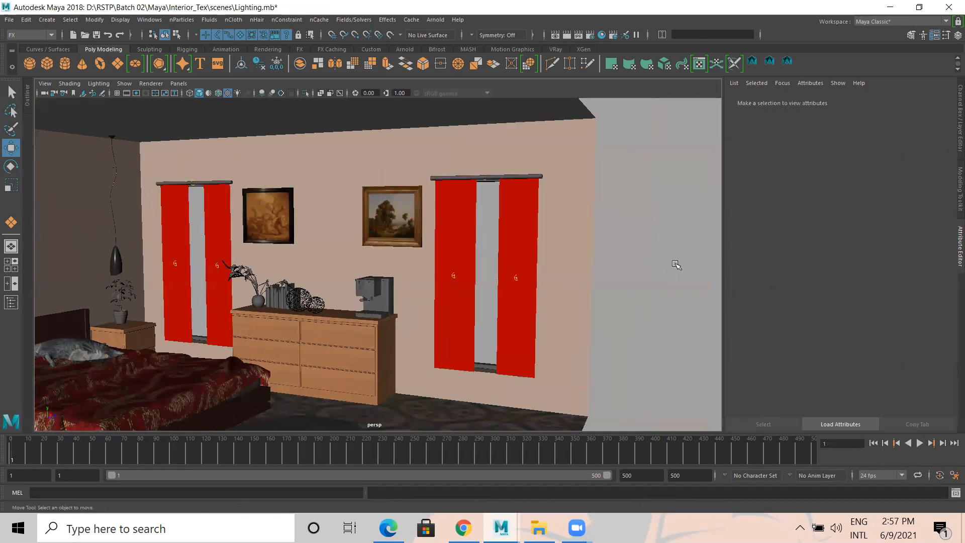
{"action": "left_click_drag", "start_coordinate": [580, 244], "coordinate": [595, 270], "text": "alt"}
{"action": "right_click_drag", "start_coordinate": [595, 270], "coordinate": [552, 250], "text": "alt"}
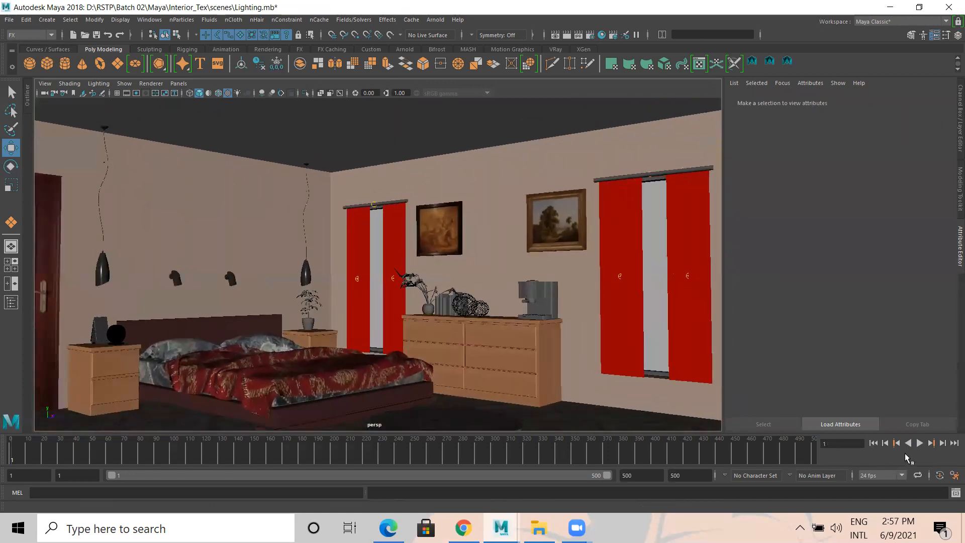
{"action": "left_click", "coordinate": [920, 443]}
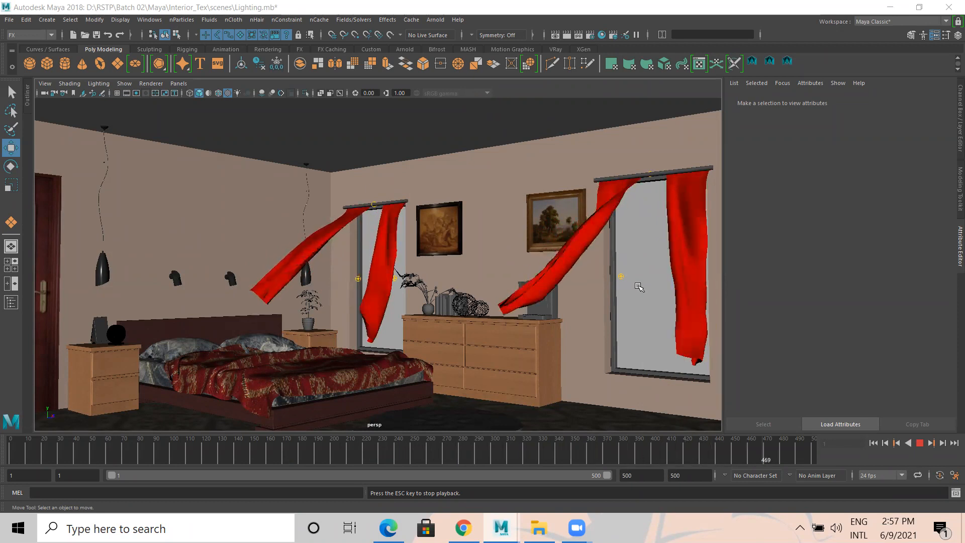
{"action": "left_click", "coordinate": [920, 444]}
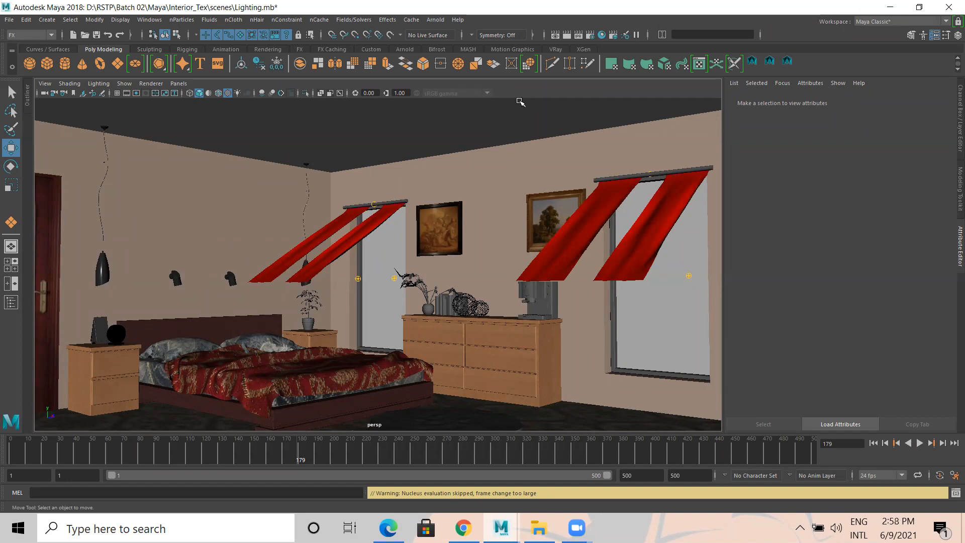
Step: Select the full frame range on the timeline and open the Playblast options to examine them
{"action": "double_click", "coordinate": [528, 449]}
{"action": "right_click", "coordinate": [528, 449]}
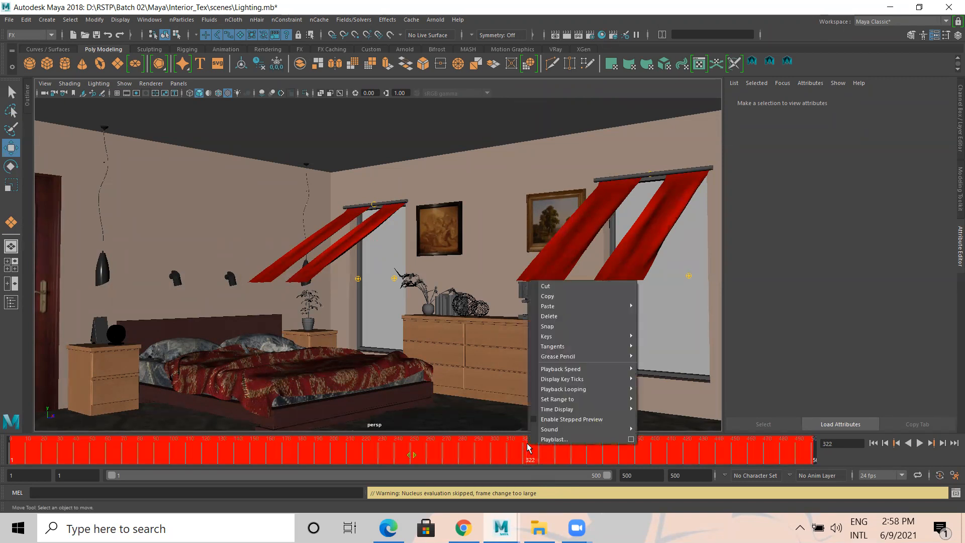
{"action": "left_click", "coordinate": [632, 440]}
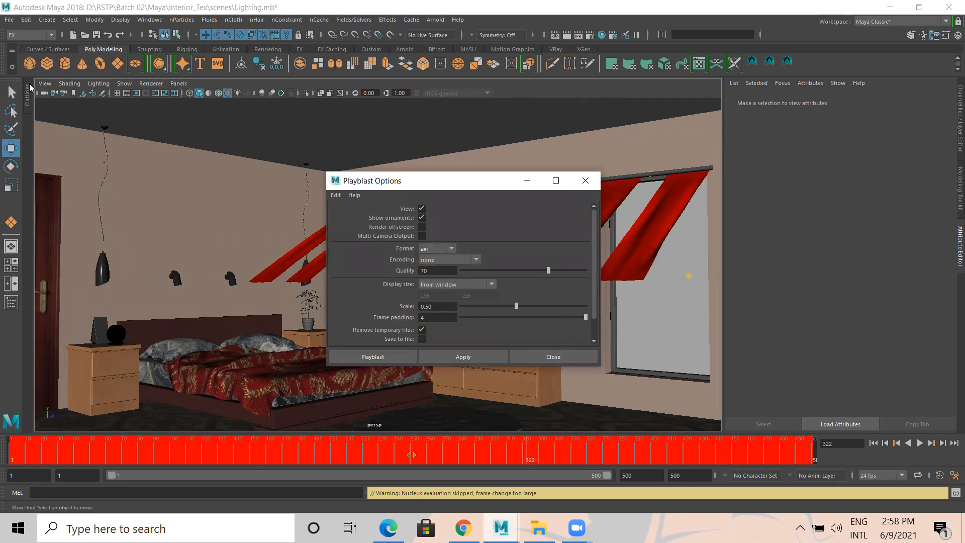
Step: Switch to the Rendering menu set and open the render settings
{"action": "left_click", "coordinate": [30, 34]}
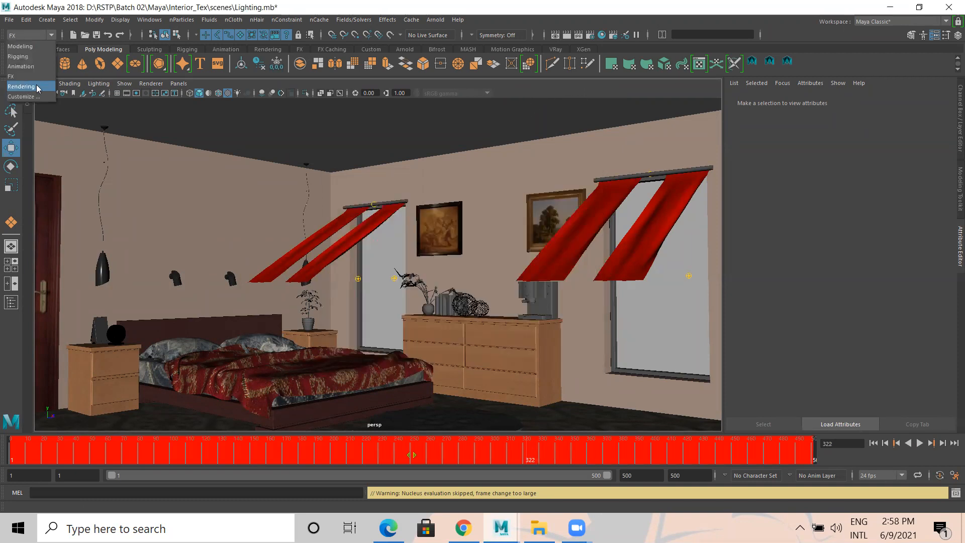
{"action": "left_click", "coordinate": [36, 85]}
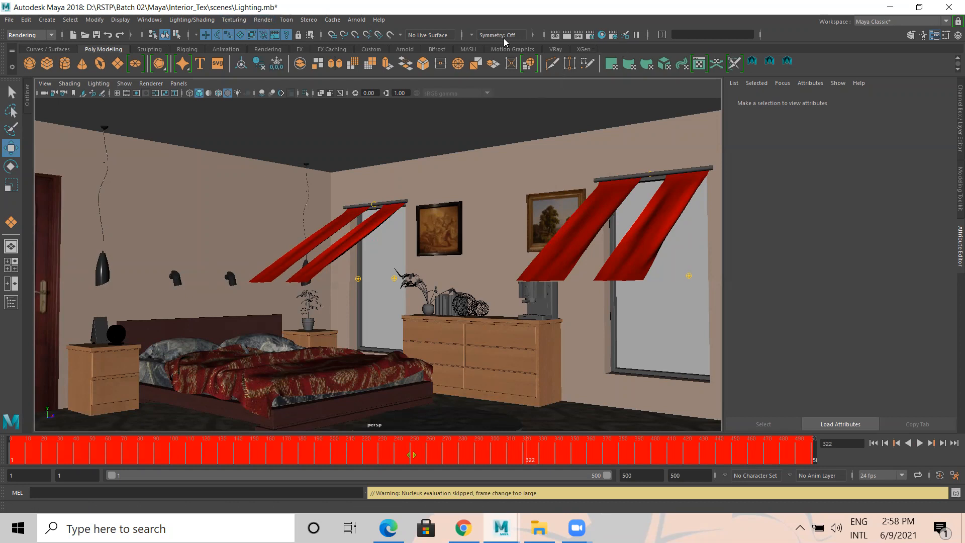
{"action": "left_click", "coordinate": [592, 35]}
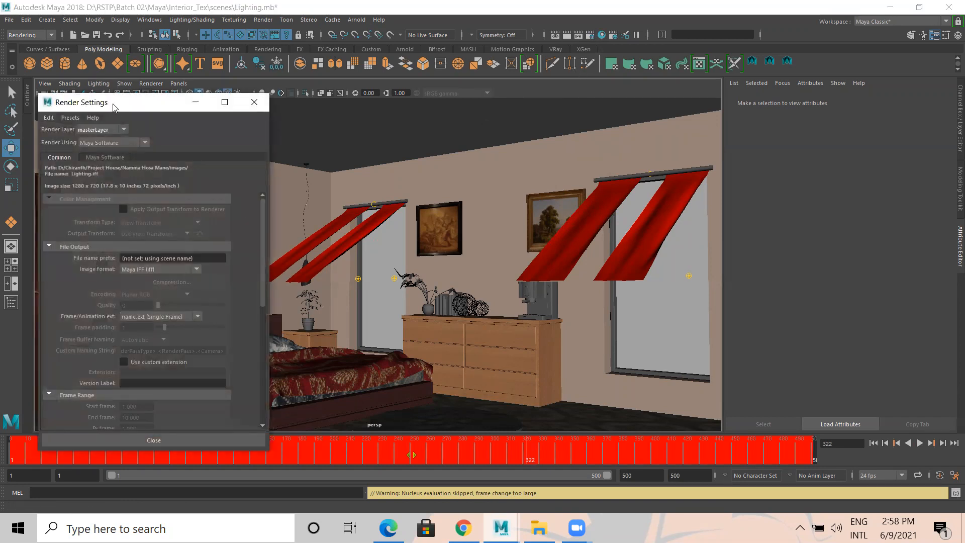
{"action": "left_click_drag", "start_coordinate": [153, 108], "coordinate": [553, 79]}
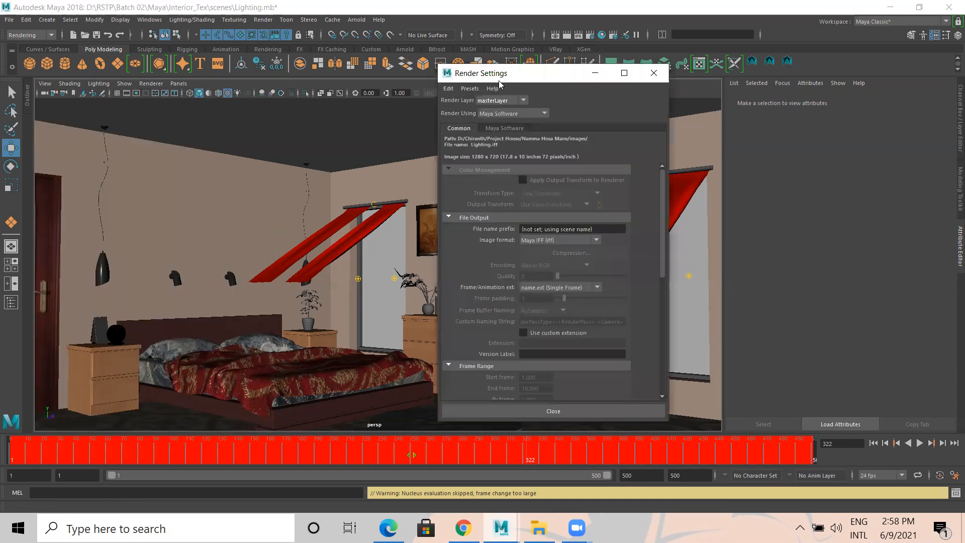
Step: Set the render output's image format to Targa (tga) and its file name prefix to Curtain Render
{"action": "left_click", "coordinate": [555, 242]}
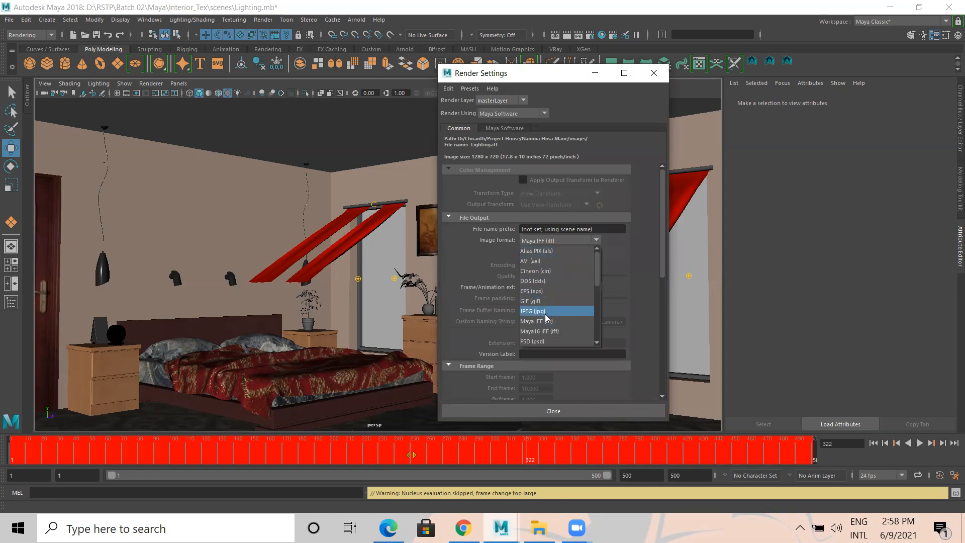
{"action": "scroll", "coordinate": [548, 313], "scroll_direction": "down", "scroll_amount": 1}
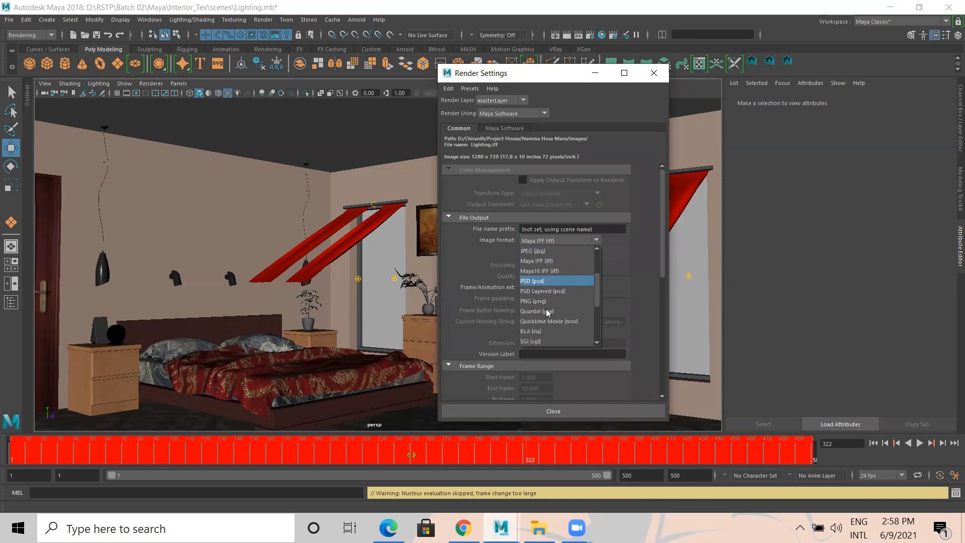
{"action": "scroll", "coordinate": [546, 321], "scroll_direction": "down", "scroll_amount": 3}
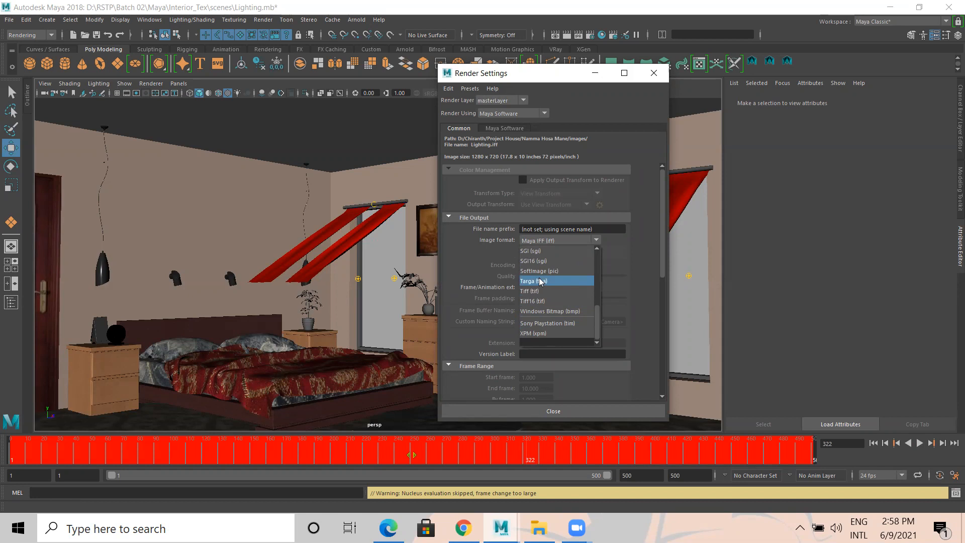
{"action": "left_click", "coordinate": [539, 280]}
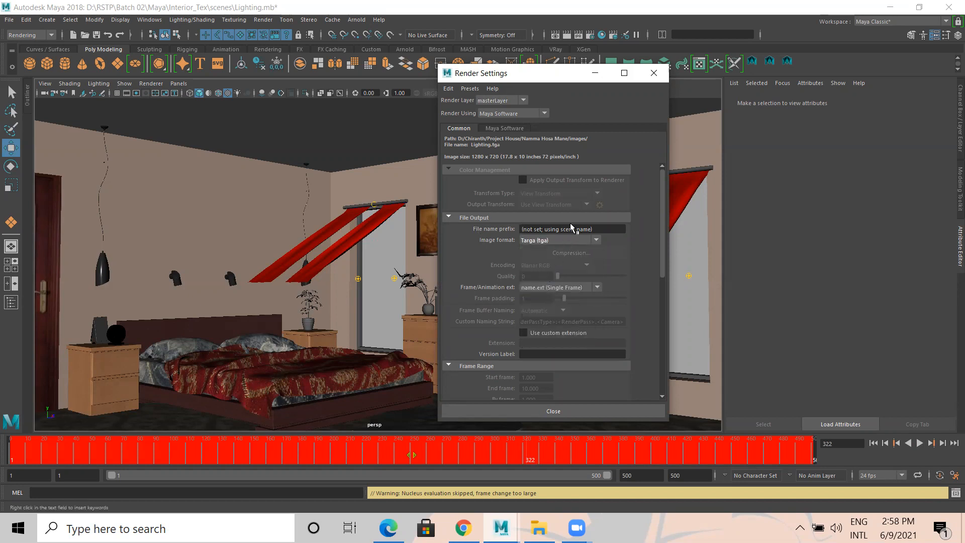
{"action": "left_click_drag", "start_coordinate": [600, 230], "coordinate": [442, 233]}
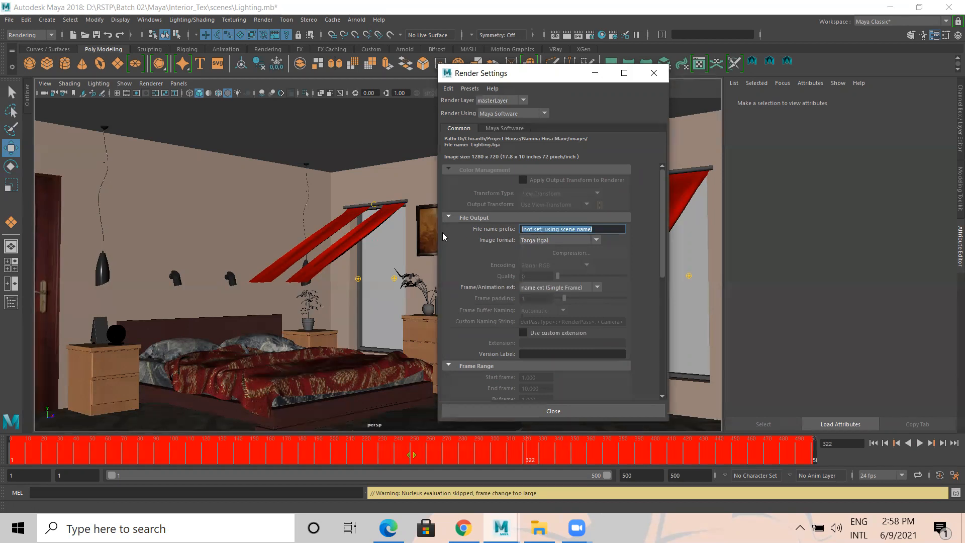
{"action": "type", "text": "C"}
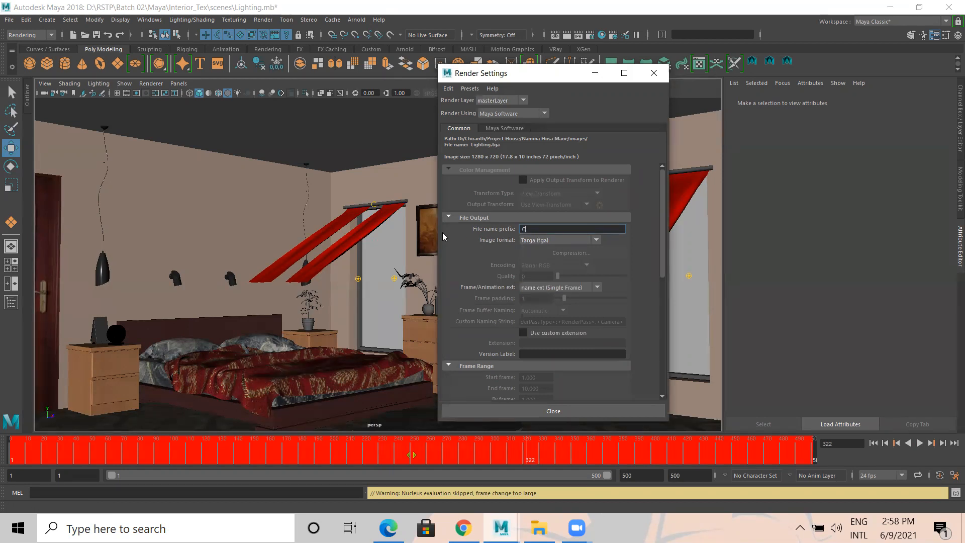
{"action": "type", "text": "ertain Render"}
{"action": "left_click", "coordinate": [527, 229]}
Step: Set the frame/animation extension to name.#.ext and the end frame to 200
{"action": "scroll", "coordinate": [565, 263], "scroll_direction": "down", "scroll_amount": 2}
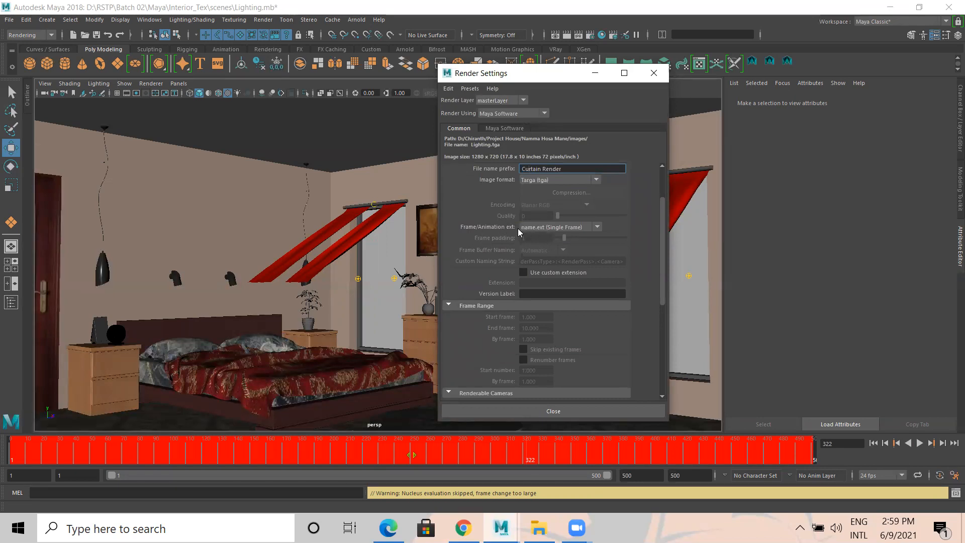
{"action": "left_click", "coordinate": [542, 228]}
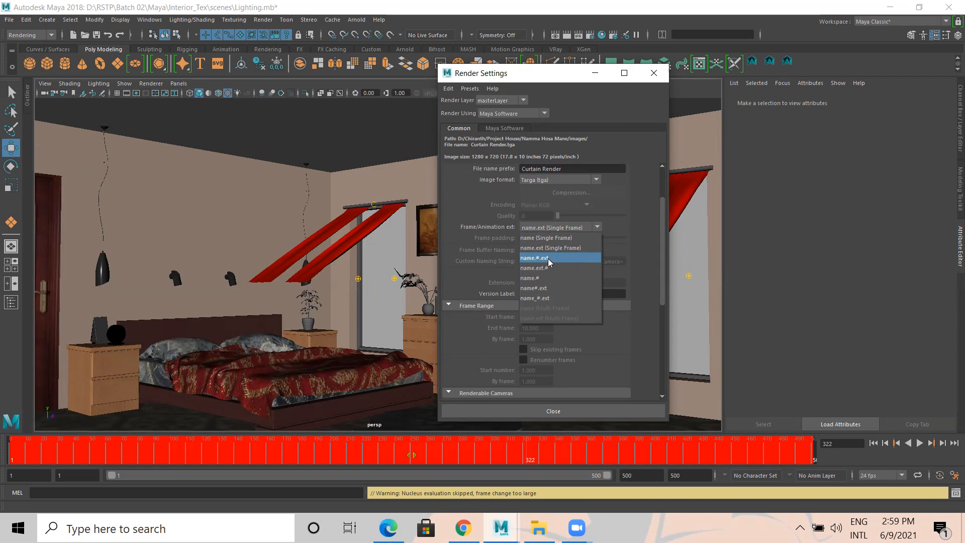
{"action": "left_click", "coordinate": [548, 258]}
{"action": "double_click", "coordinate": [547, 327]}
{"action": "type", "text": "5"}
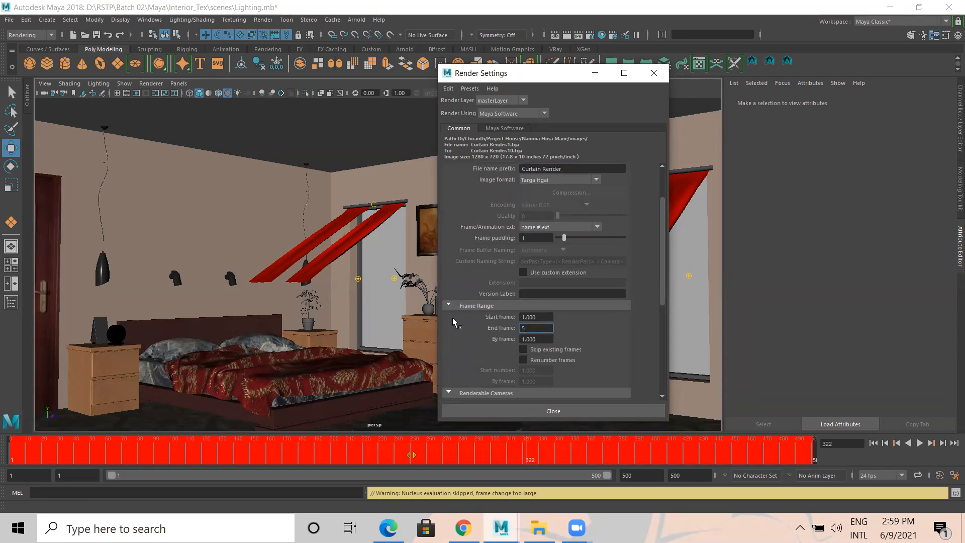
{"action": "type", "text": "00"}
{"action": "key", "text": "Return"}
{"action": "scroll", "coordinate": [528, 327], "scroll_direction": "down", "scroll_amount": 3}
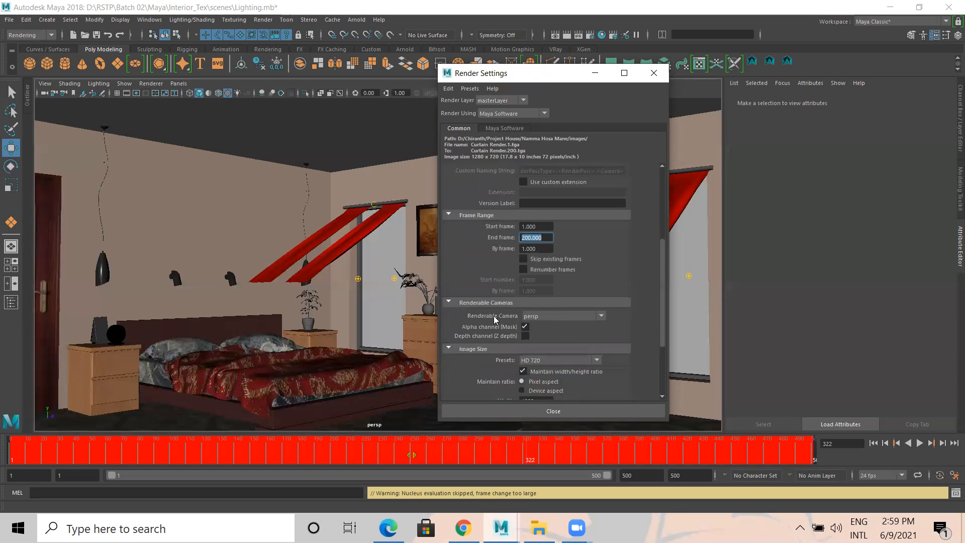
Step: Select the persp camera and set it as the renderable camera in the render settings
{"action": "left_click", "coordinate": [45, 84]}
{"action": "left_click", "coordinate": [65, 101]}
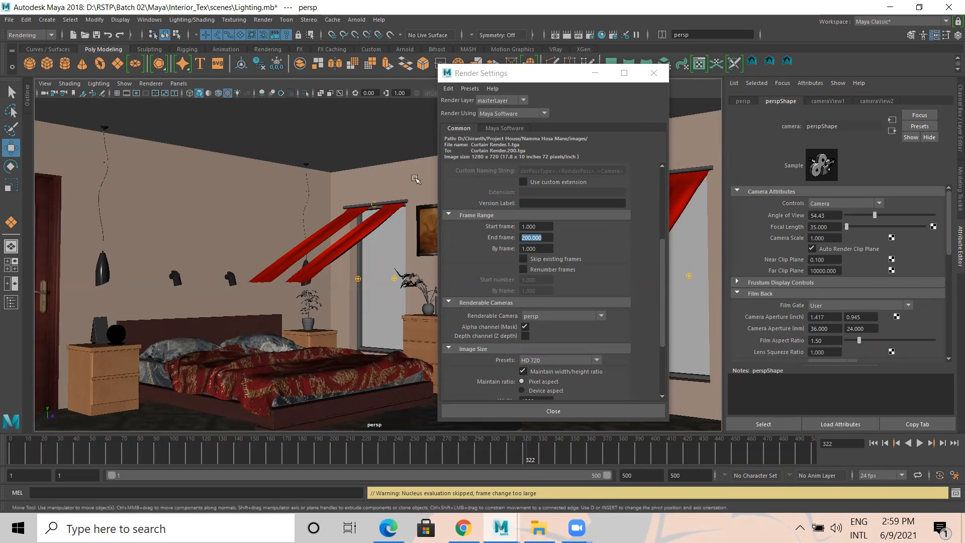
{"action": "left_click", "coordinate": [539, 316]}
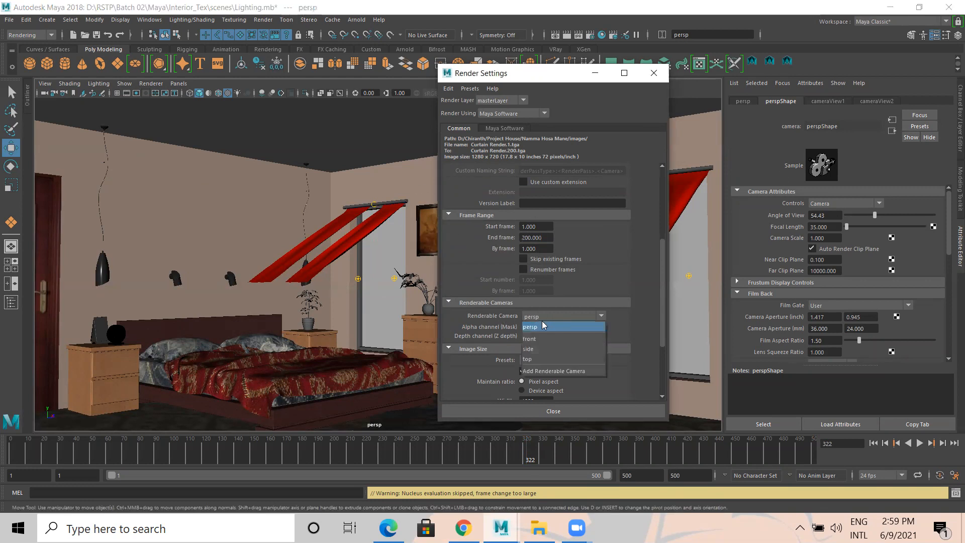
{"action": "left_click", "coordinate": [534, 327]}
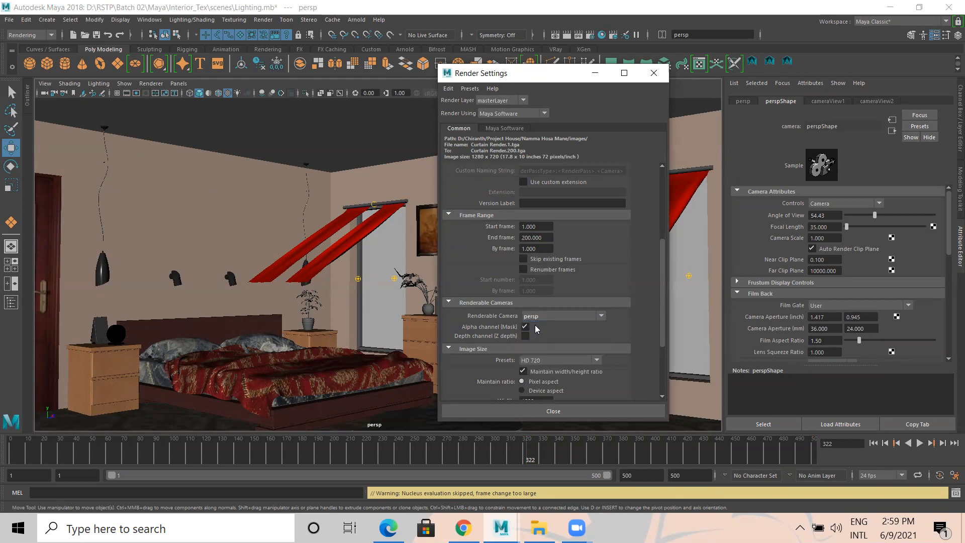
Step: Set the render's image size preset to HD 1080
{"action": "scroll", "coordinate": [583, 312], "scroll_direction": "down", "scroll_amount": 2}
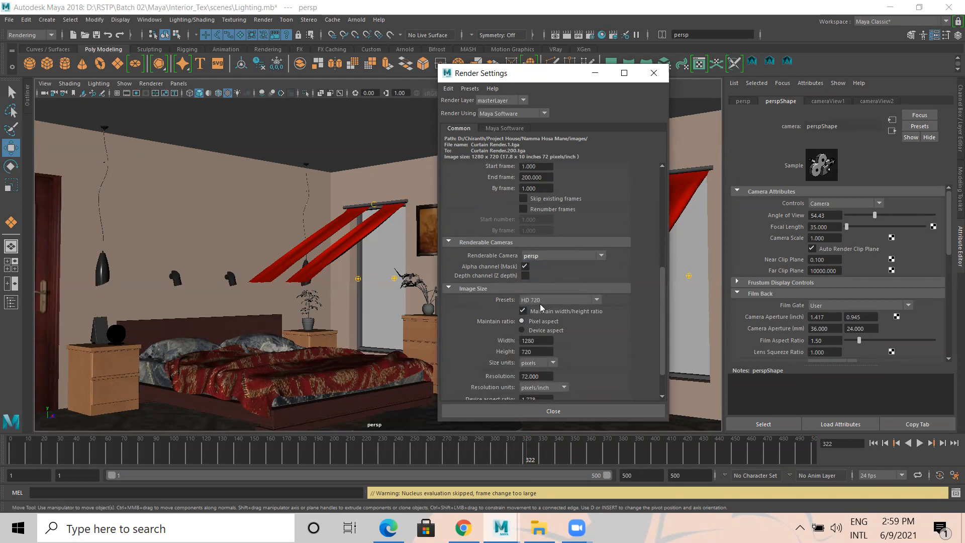
{"action": "left_click", "coordinate": [541, 302]}
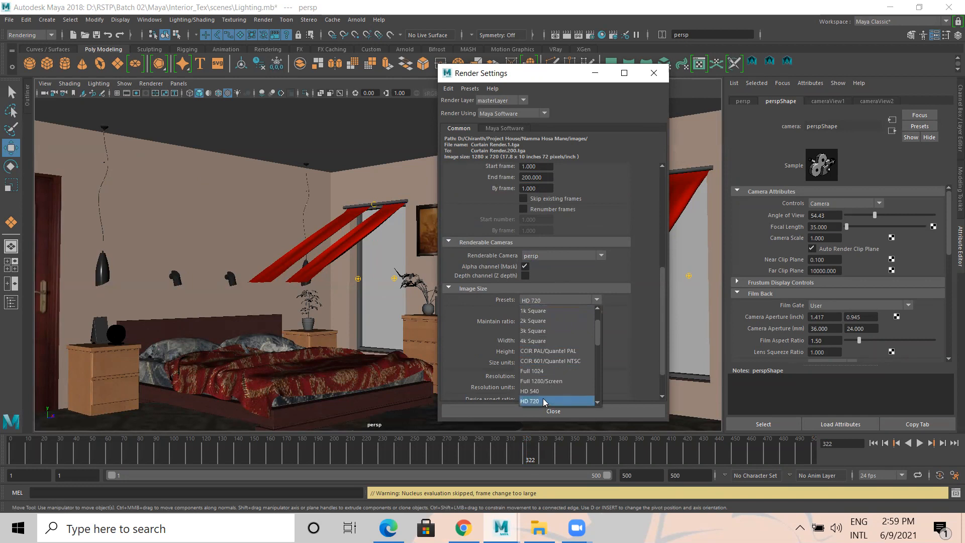
{"action": "scroll", "coordinate": [543, 397], "scroll_direction": "down", "scroll_amount": 1}
{"action": "scroll", "coordinate": [551, 382], "scroll_direction": "down", "scroll_amount": 2}
{"action": "scroll", "coordinate": [550, 372], "scroll_direction": "up", "scroll_amount": 1}
{"action": "scroll", "coordinate": [550, 372], "scroll_direction": "up", "scroll_amount": 3}
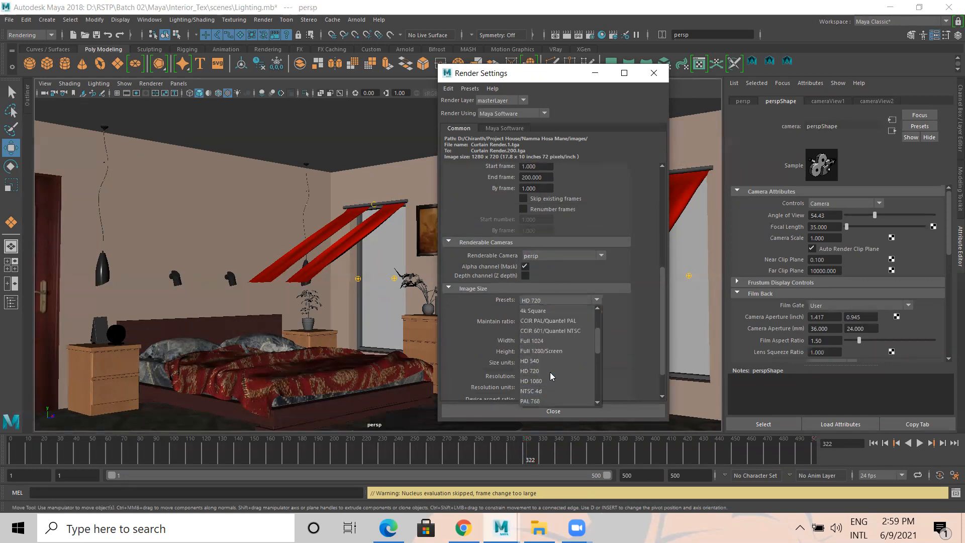
{"action": "scroll", "coordinate": [548, 365], "scroll_direction": "down", "scroll_amount": 3}
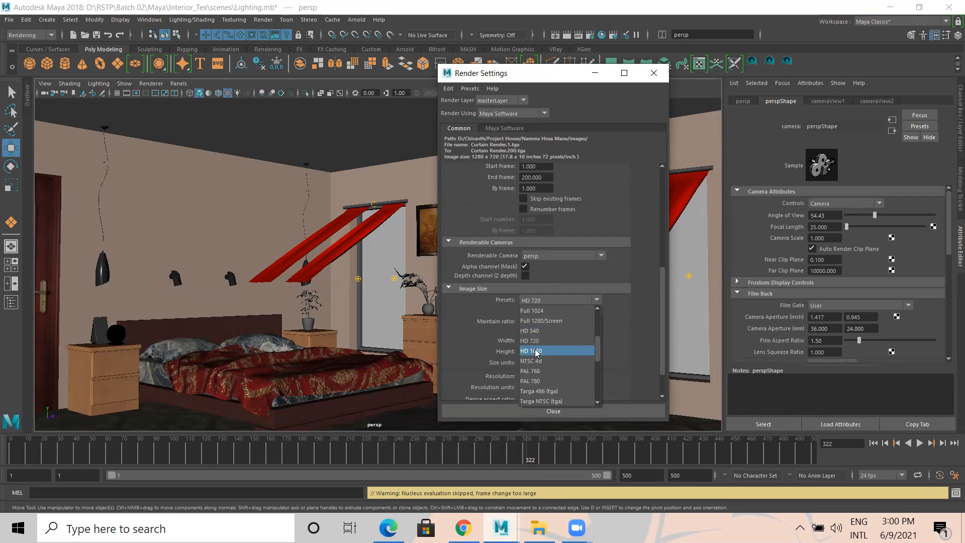
{"action": "left_click", "coordinate": [537, 352]}
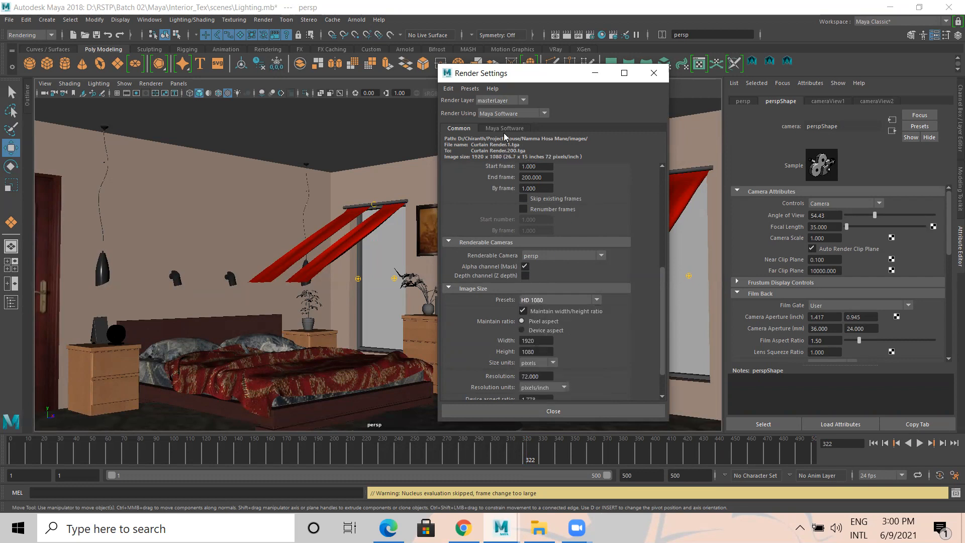
Step: Switch the renderer to Arnold Renderer and open its sampling settings
{"action": "left_click", "coordinate": [500, 113]}
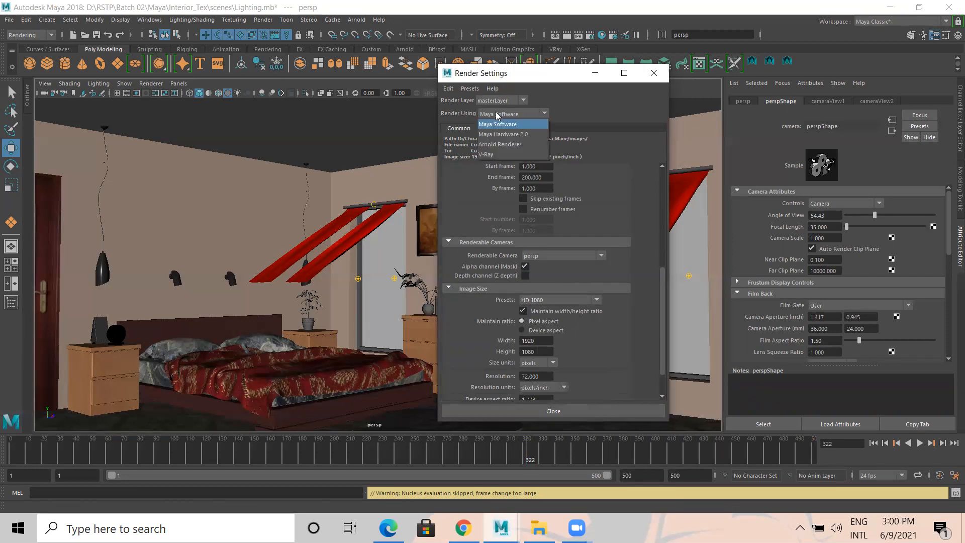
{"action": "left_click", "coordinate": [495, 144]}
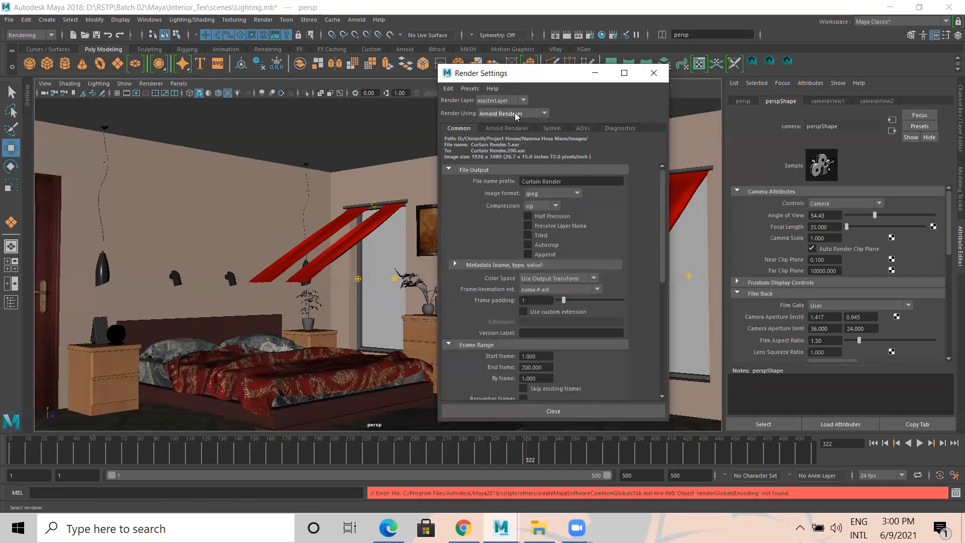
{"action": "left_click", "coordinate": [513, 127]}
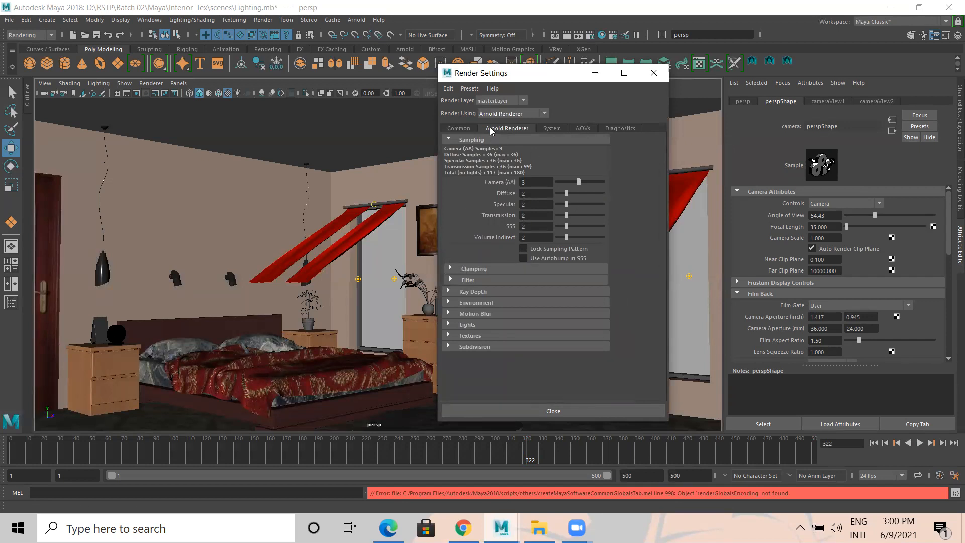
Step: Save the scene as a new file named ncloth in the current scenes folder
{"action": "left_click", "coordinate": [688, 87]}
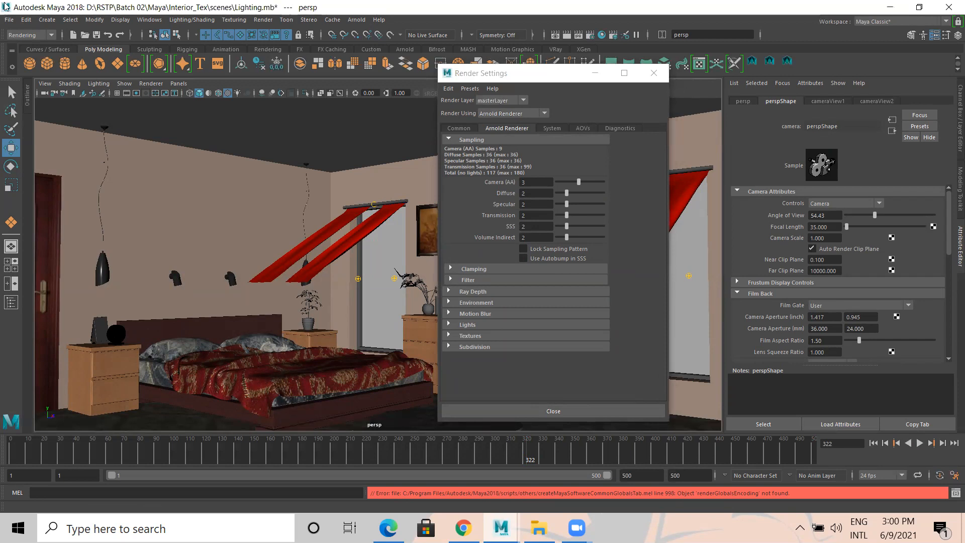
{"action": "left_click", "coordinate": [9, 20]}
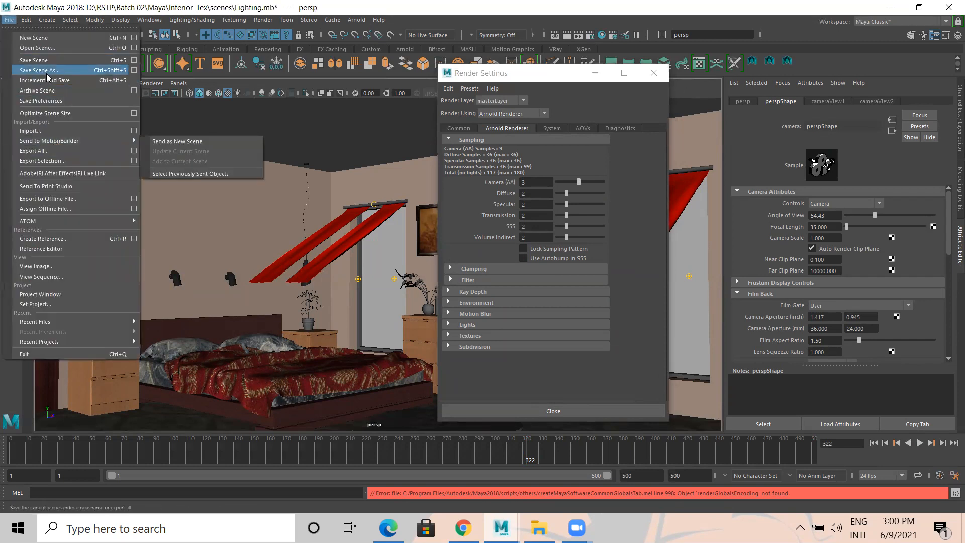
{"action": "left_click", "coordinate": [39, 70]}
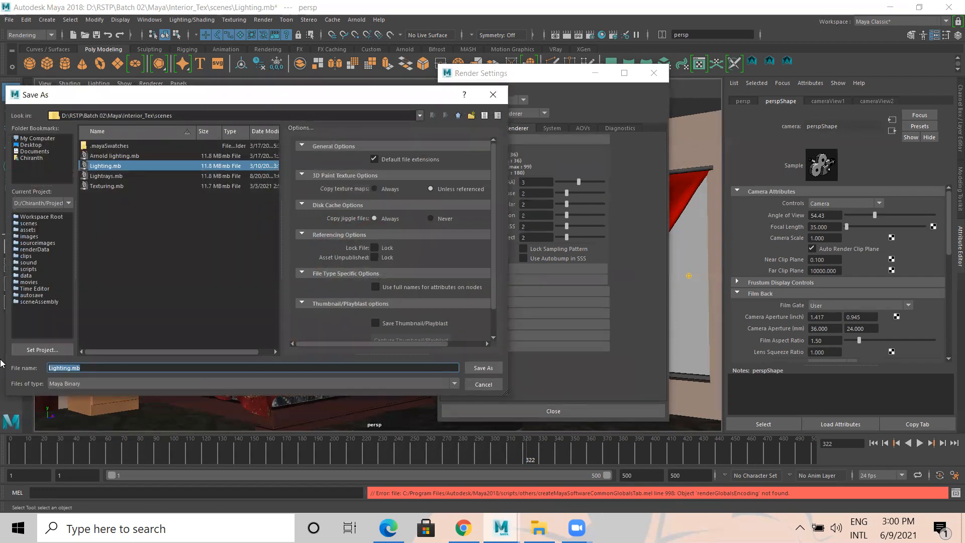
{"action": "type", "text": "nclot"}
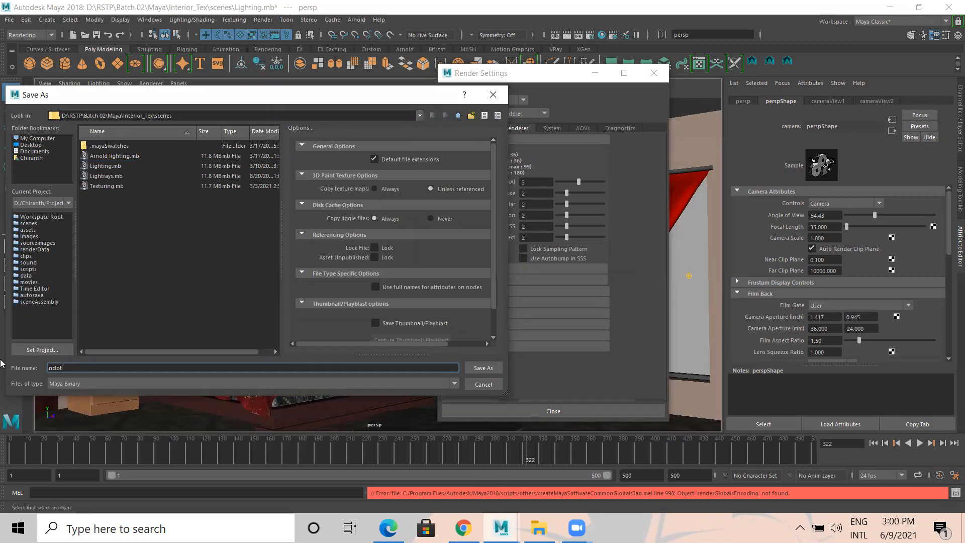
{"action": "type", "text": "h"}
{"action": "key", "text": "Return"}
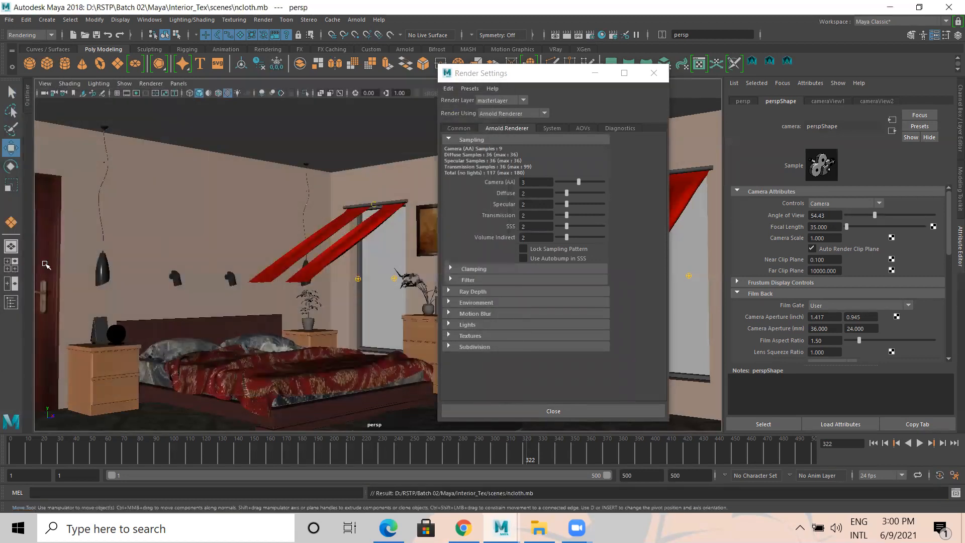
{"action": "left_click", "coordinate": [269, 22]}
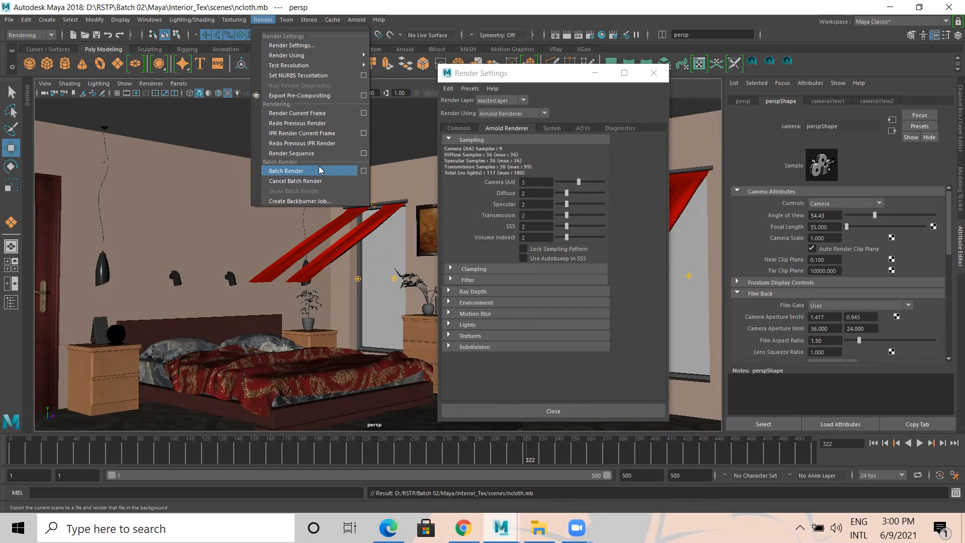
{"action": "left_click", "coordinate": [712, 312]}
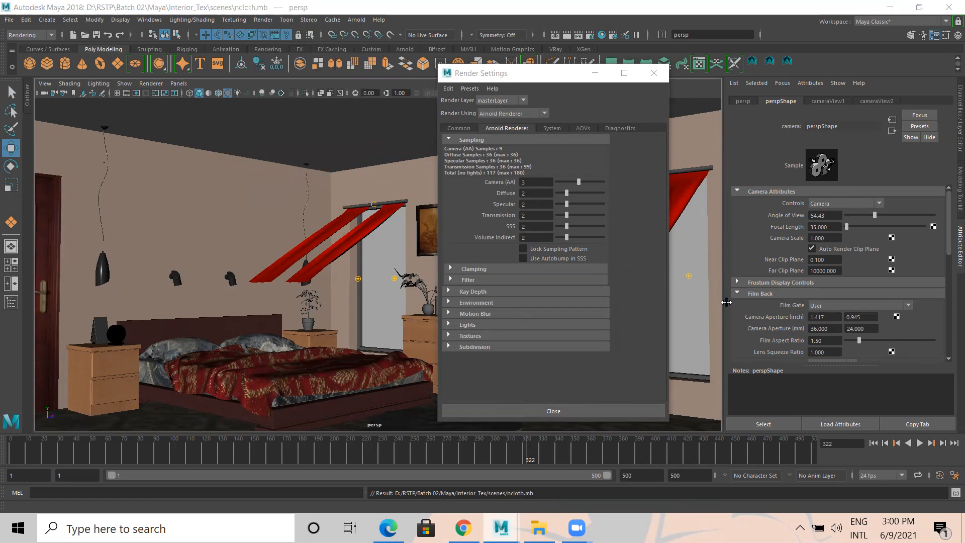
Step: Add an Arnold Physical Sky light and set its turbidity to about 4.5 and intensity to about 7.4
{"action": "left_click_drag", "start_coordinate": [528, 73], "coordinate": [286, 222]}
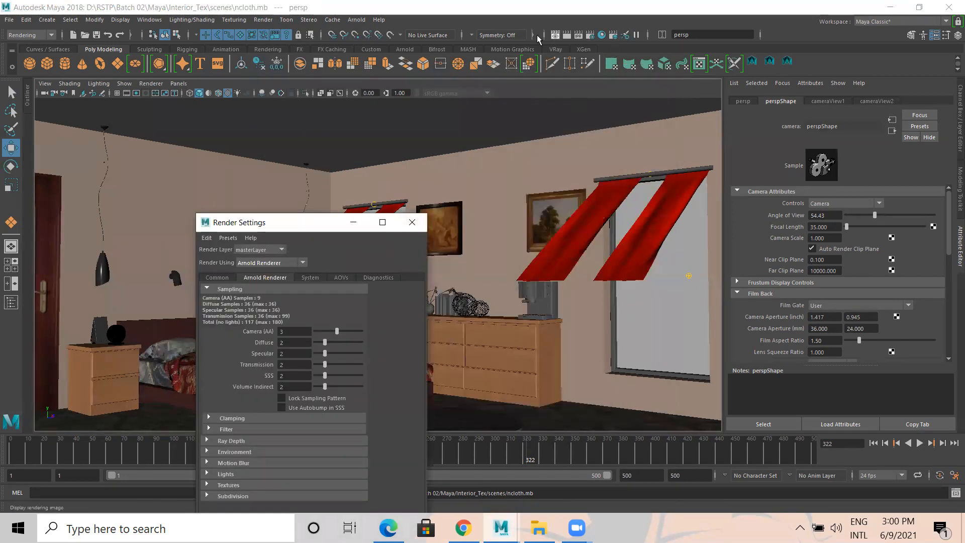
{"action": "left_click", "coordinate": [356, 20]}
{"action": "mouse_move", "coordinate": [372, 71]}
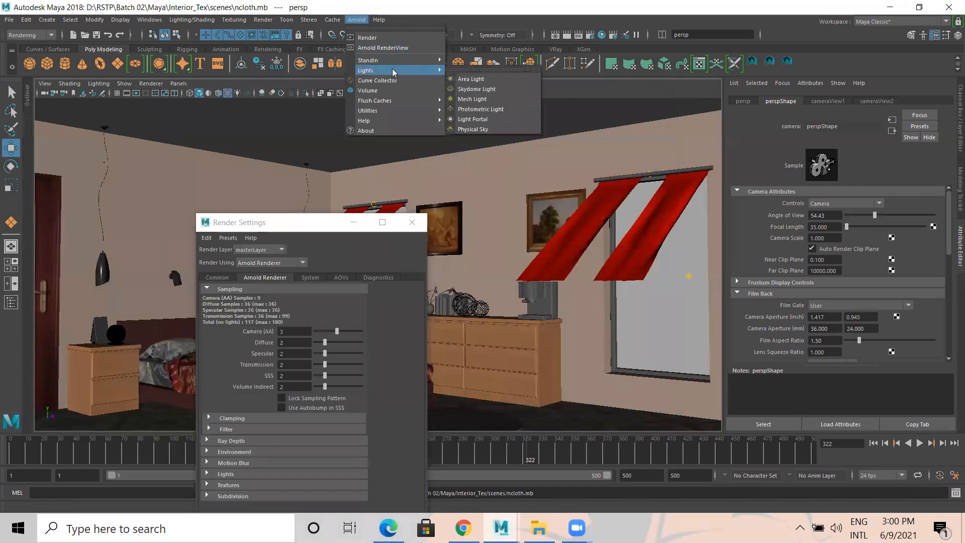
{"action": "left_click", "coordinate": [482, 126]}
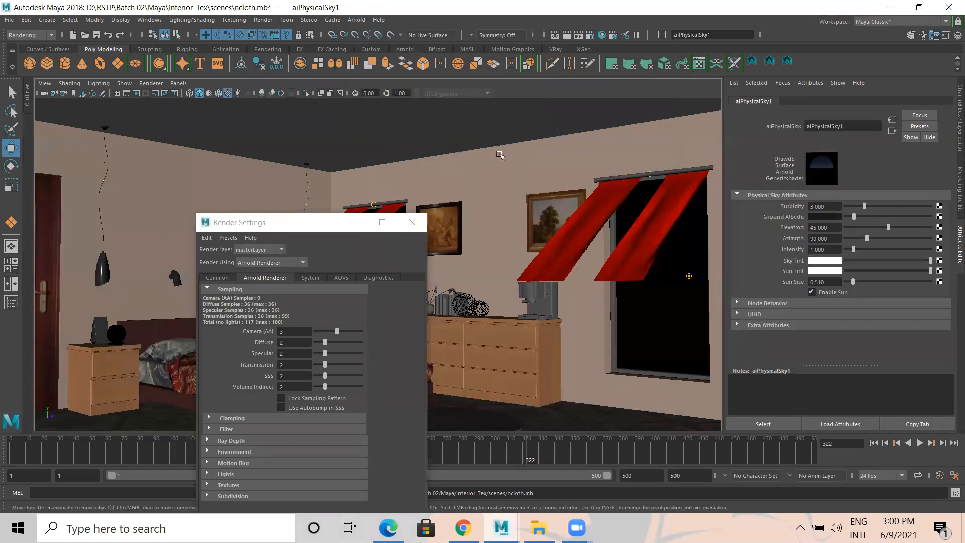
{"action": "left_click_drag", "start_coordinate": [902, 204], "coordinate": [880, 206]}
{"action": "left_click_drag", "start_coordinate": [854, 249], "coordinate": [908, 249]}
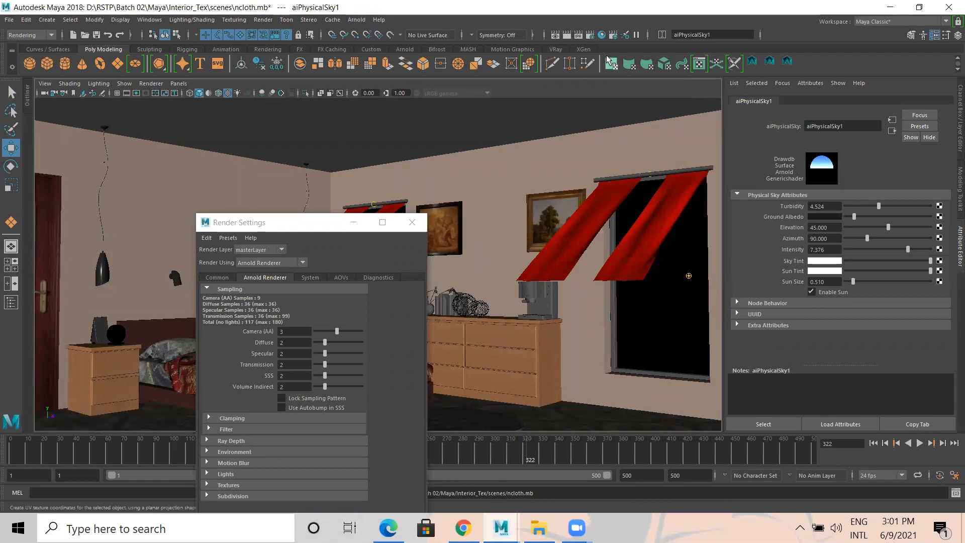
{"action": "left_click", "coordinate": [566, 35]}
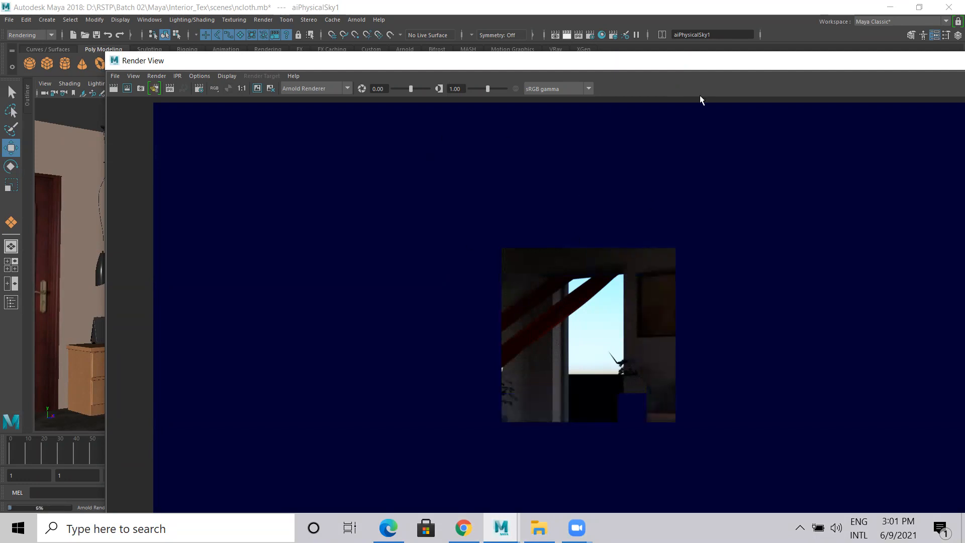
{"action": "key", "text": "super+Down"}
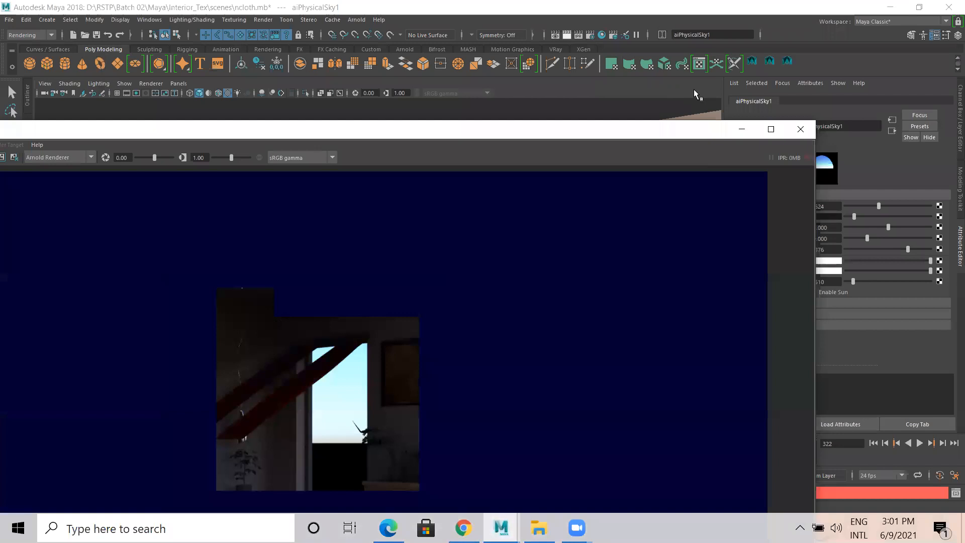
{"action": "left_click", "coordinate": [800, 127]}
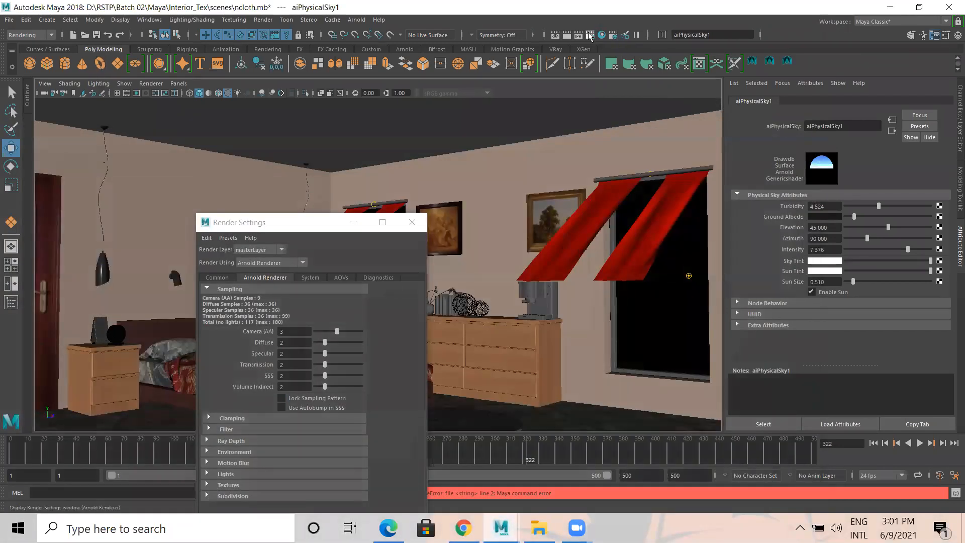
Step: Set the Arnold render's image size preset to HD_720 and put the render settings away
{"action": "left_click_drag", "start_coordinate": [295, 225], "coordinate": [393, 96]}
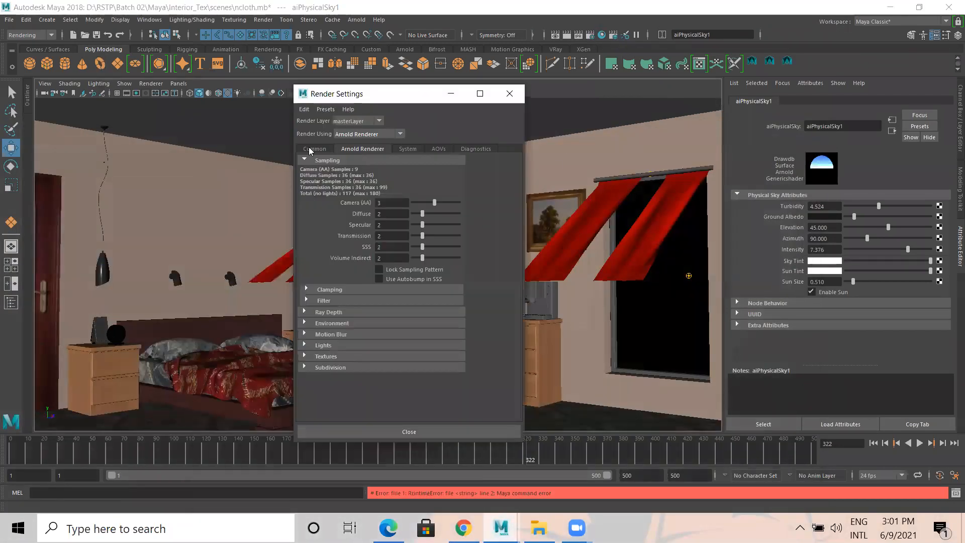
{"action": "left_click", "coordinate": [315, 149]}
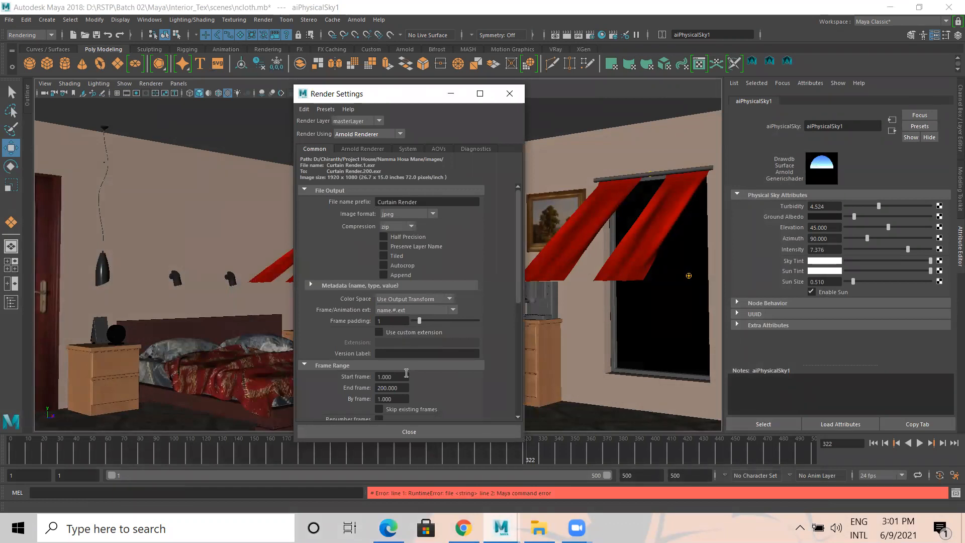
{"action": "scroll", "coordinate": [413, 346], "scroll_direction": "down", "scroll_amount": 5}
{"action": "left_click", "coordinate": [395, 360]}
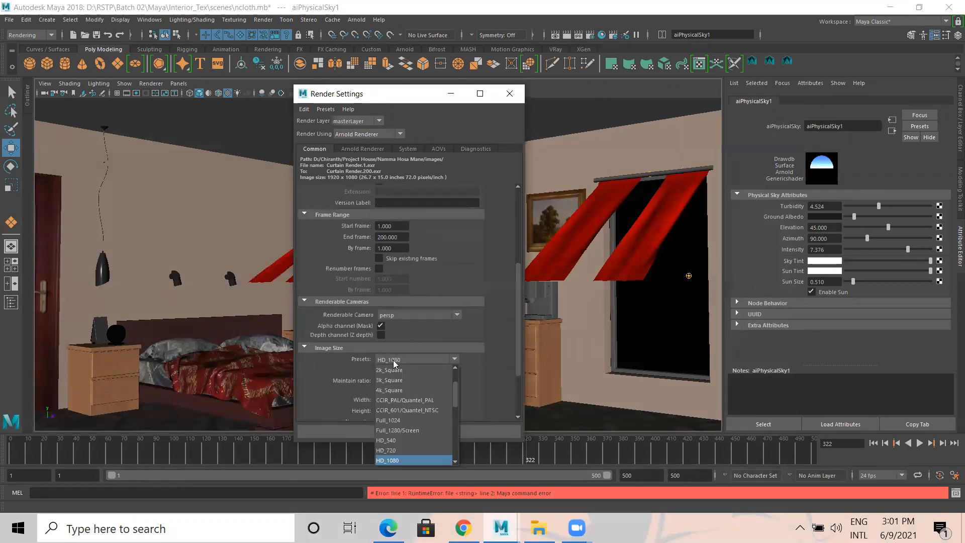
{"action": "left_click", "coordinate": [394, 451]}
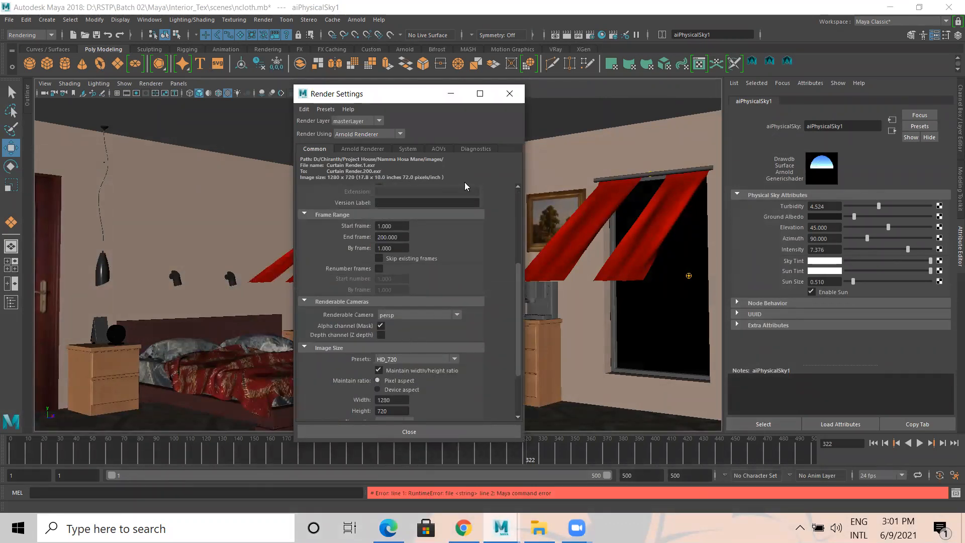
{"action": "left_click", "coordinate": [451, 94]}
Step: Render the current frame with Arnold and adjust the rendered view to exposure 0.88 and gamma 1.03
{"action": "left_click", "coordinate": [566, 35]}
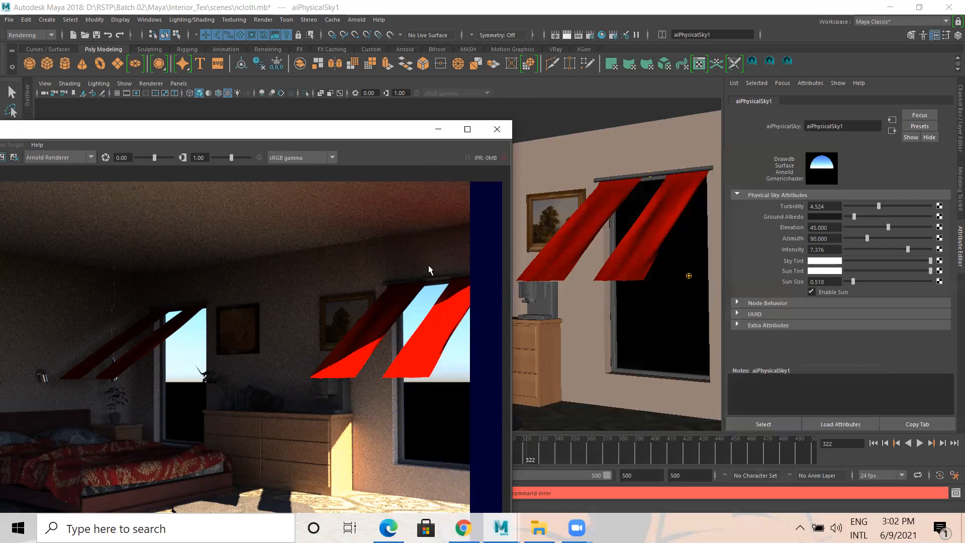
{"action": "left_click_drag", "start_coordinate": [628, 86], "coordinate": [629, 101]}
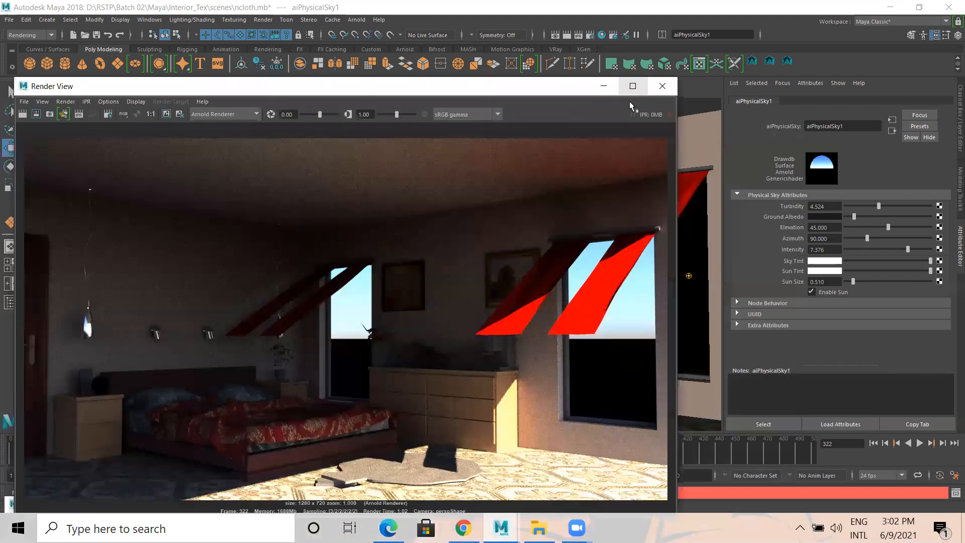
{"action": "left_click", "coordinate": [633, 86]}
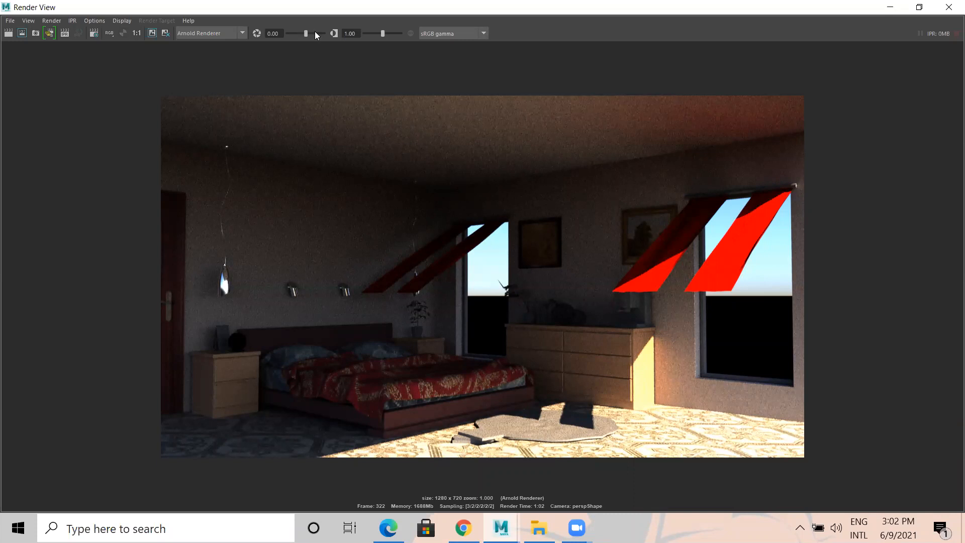
{"action": "left_click_drag", "start_coordinate": [321, 30], "coordinate": [312, 29]}
{"action": "left_click_drag", "start_coordinate": [388, 32], "coordinate": [383, 31]}
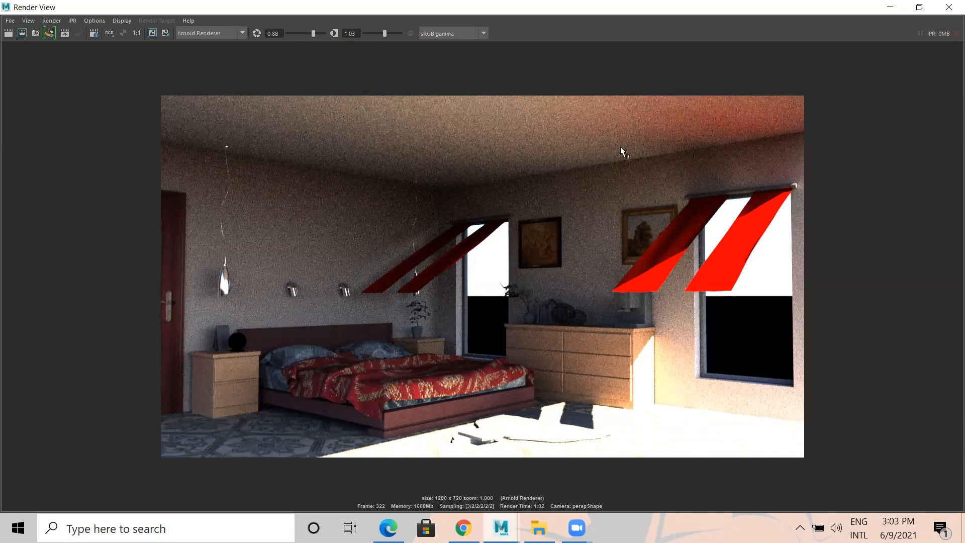
{"action": "left_click", "coordinate": [890, 7]}
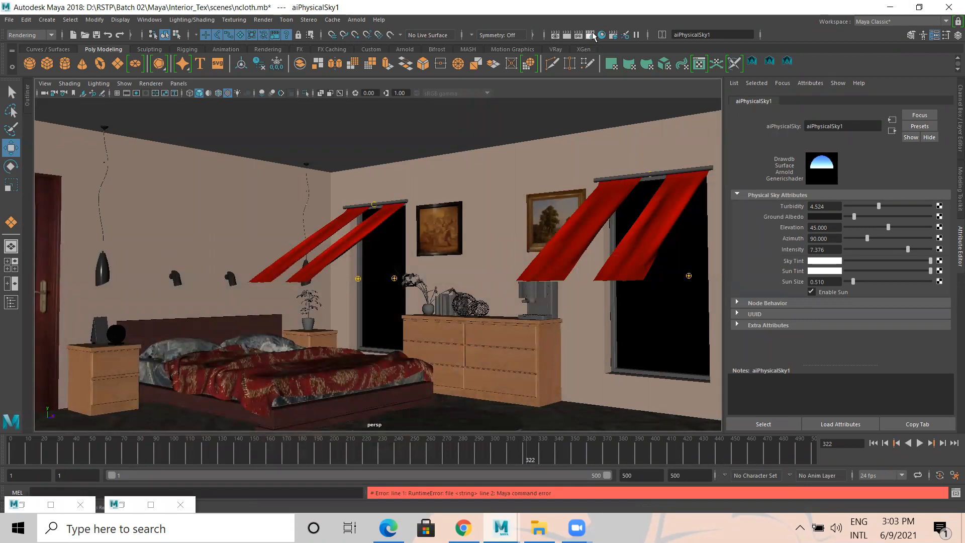
Step: Reopen the render settings and examine the Arnold sampling values
{"action": "left_click", "coordinate": [589, 35]}
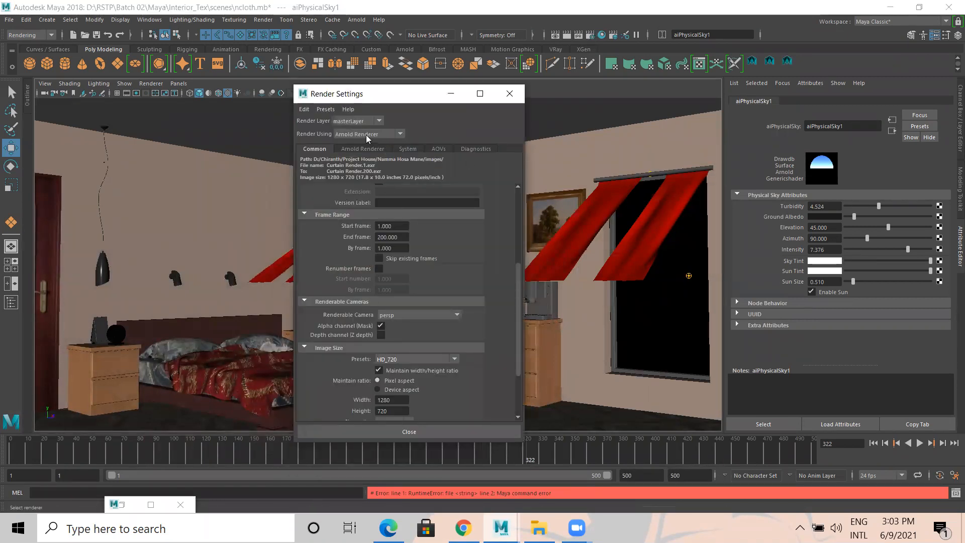
{"action": "left_click", "coordinate": [361, 149]}
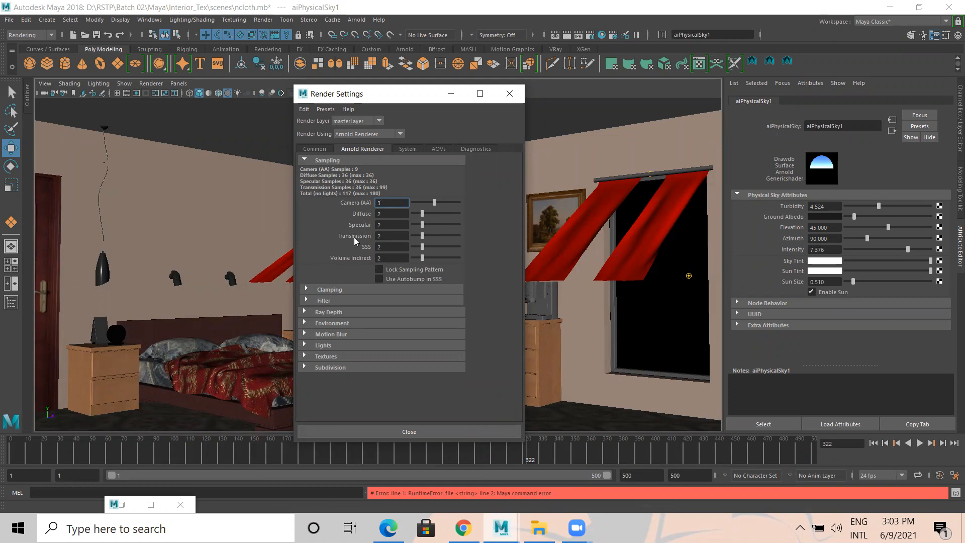
Step: Set the sky dome light's samples to 8 and save the scene
{"action": "left_click", "coordinate": [673, 288]}
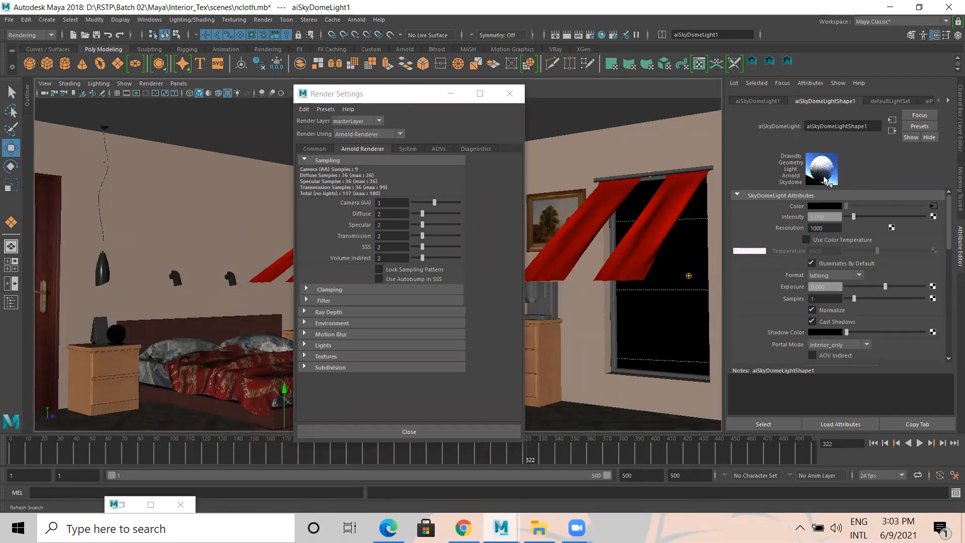
{"action": "left_click", "coordinate": [872, 298]}
{"action": "left_click_drag", "start_coordinate": [855, 299], "coordinate": [826, 301]}
{"action": "left_click", "coordinate": [870, 299]}
{"action": "left_click", "coordinate": [451, 94]}
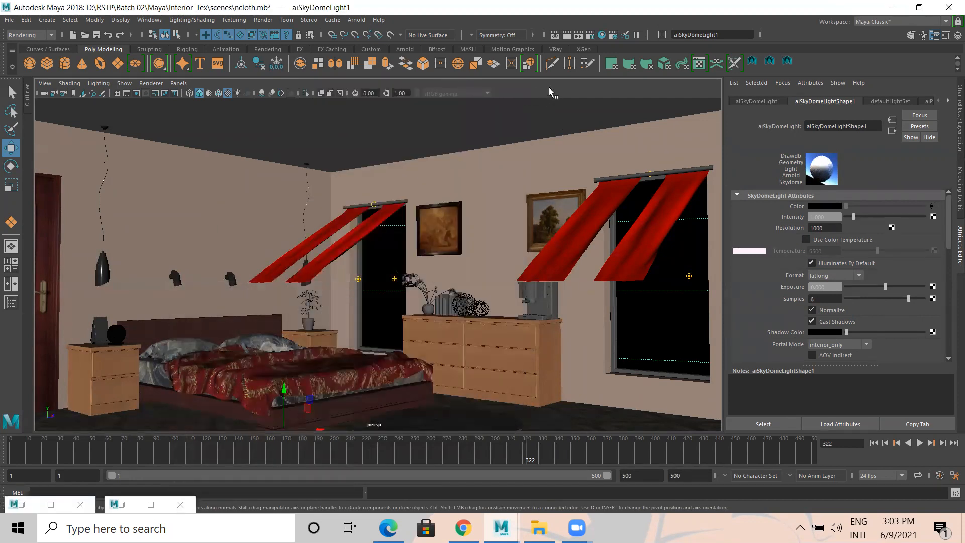
{"action": "key", "text": "ctrl+s"}
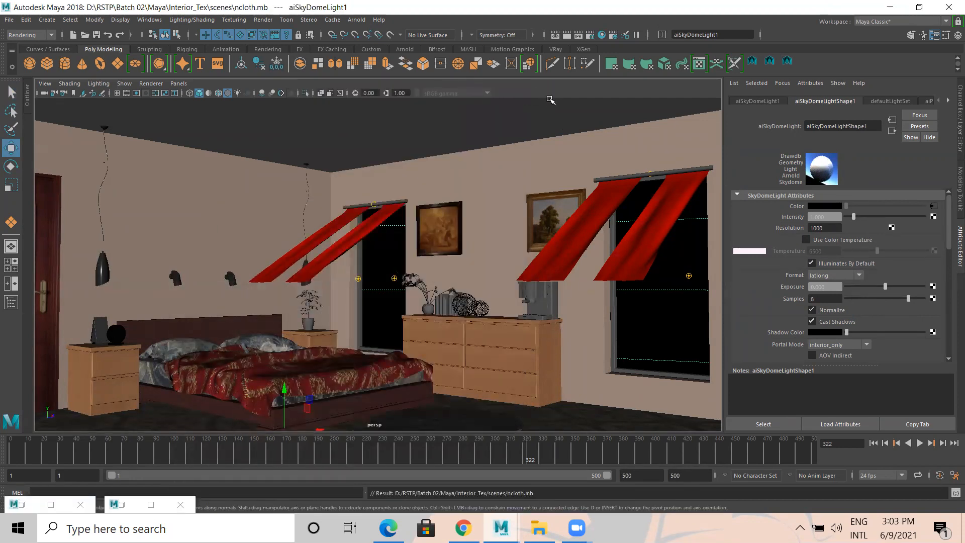